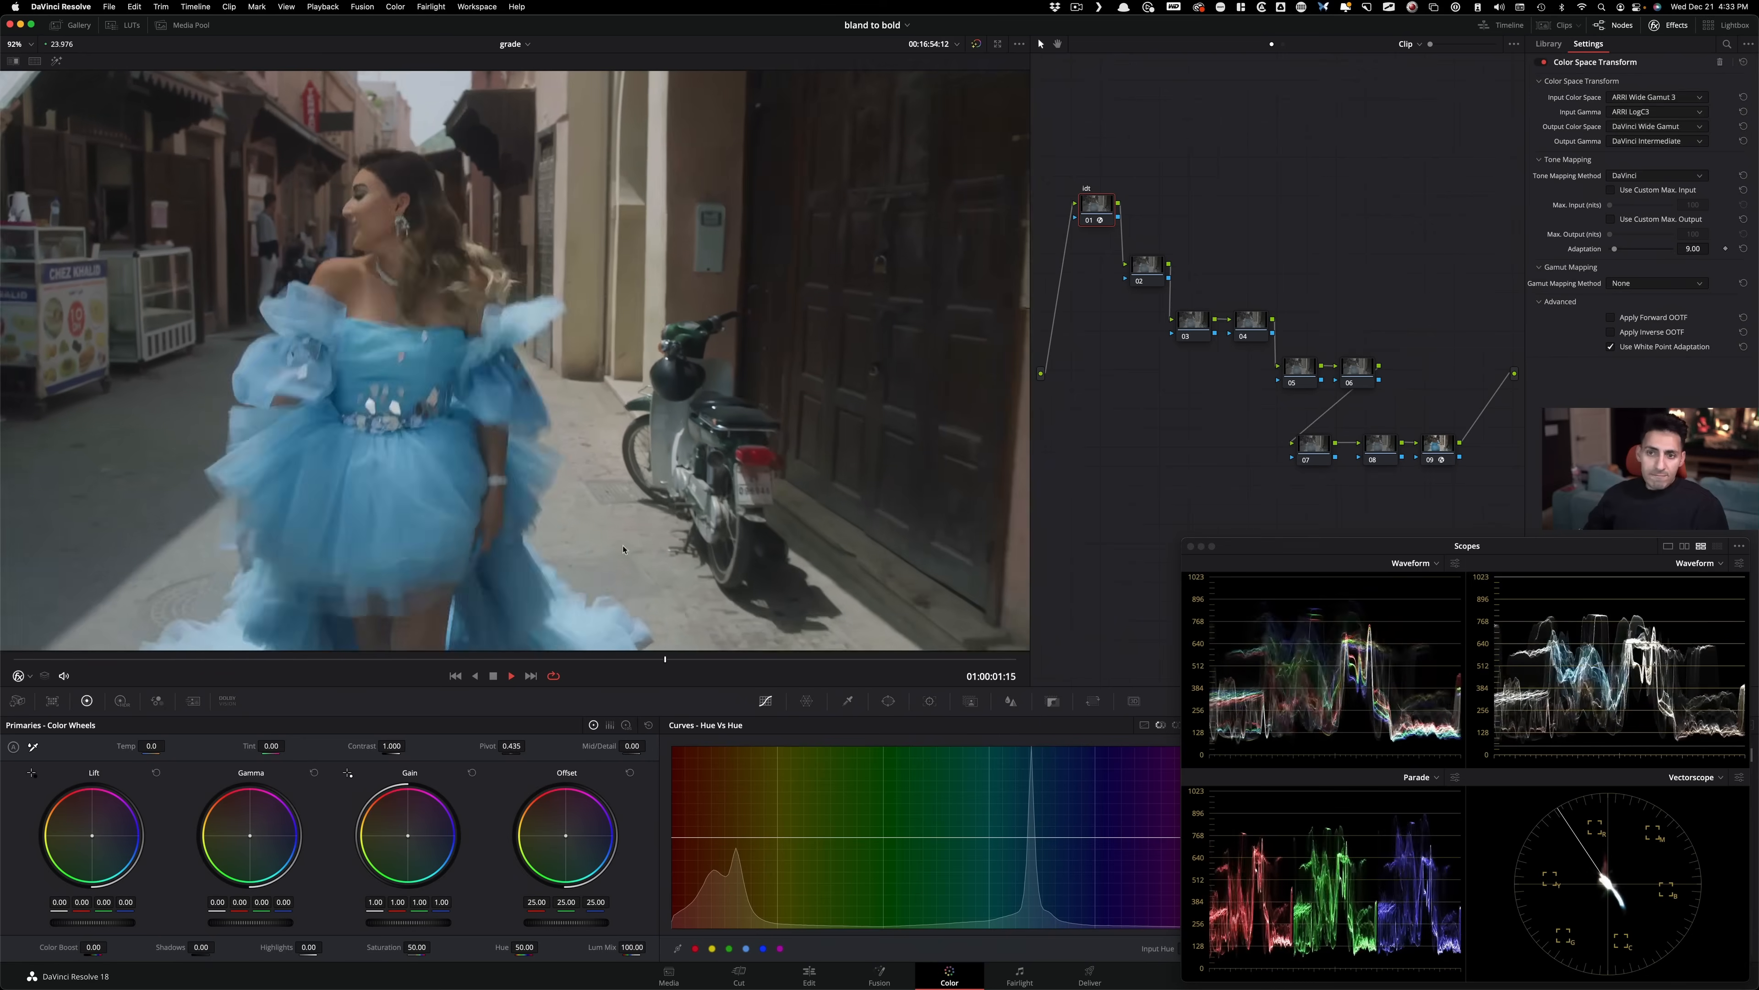
Play the clip, label node 09 as odt, and compare the Color Space Transform settings of the first and last nodes.
key(space)
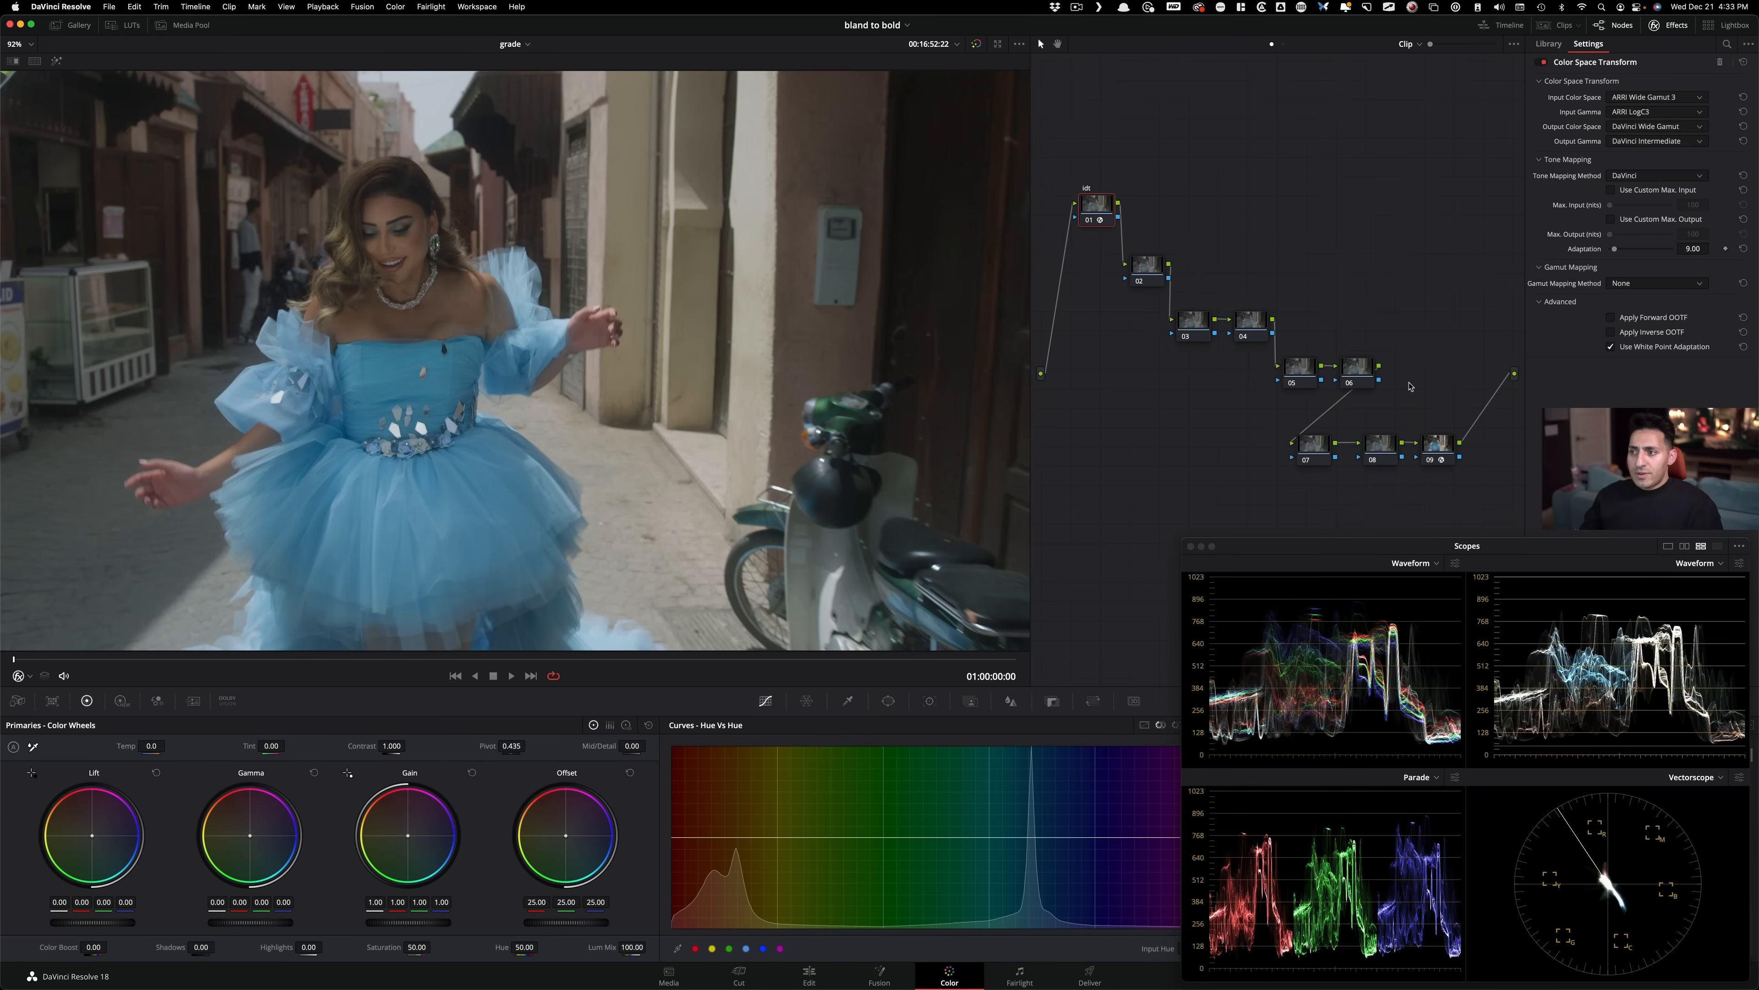
click(1431, 447)
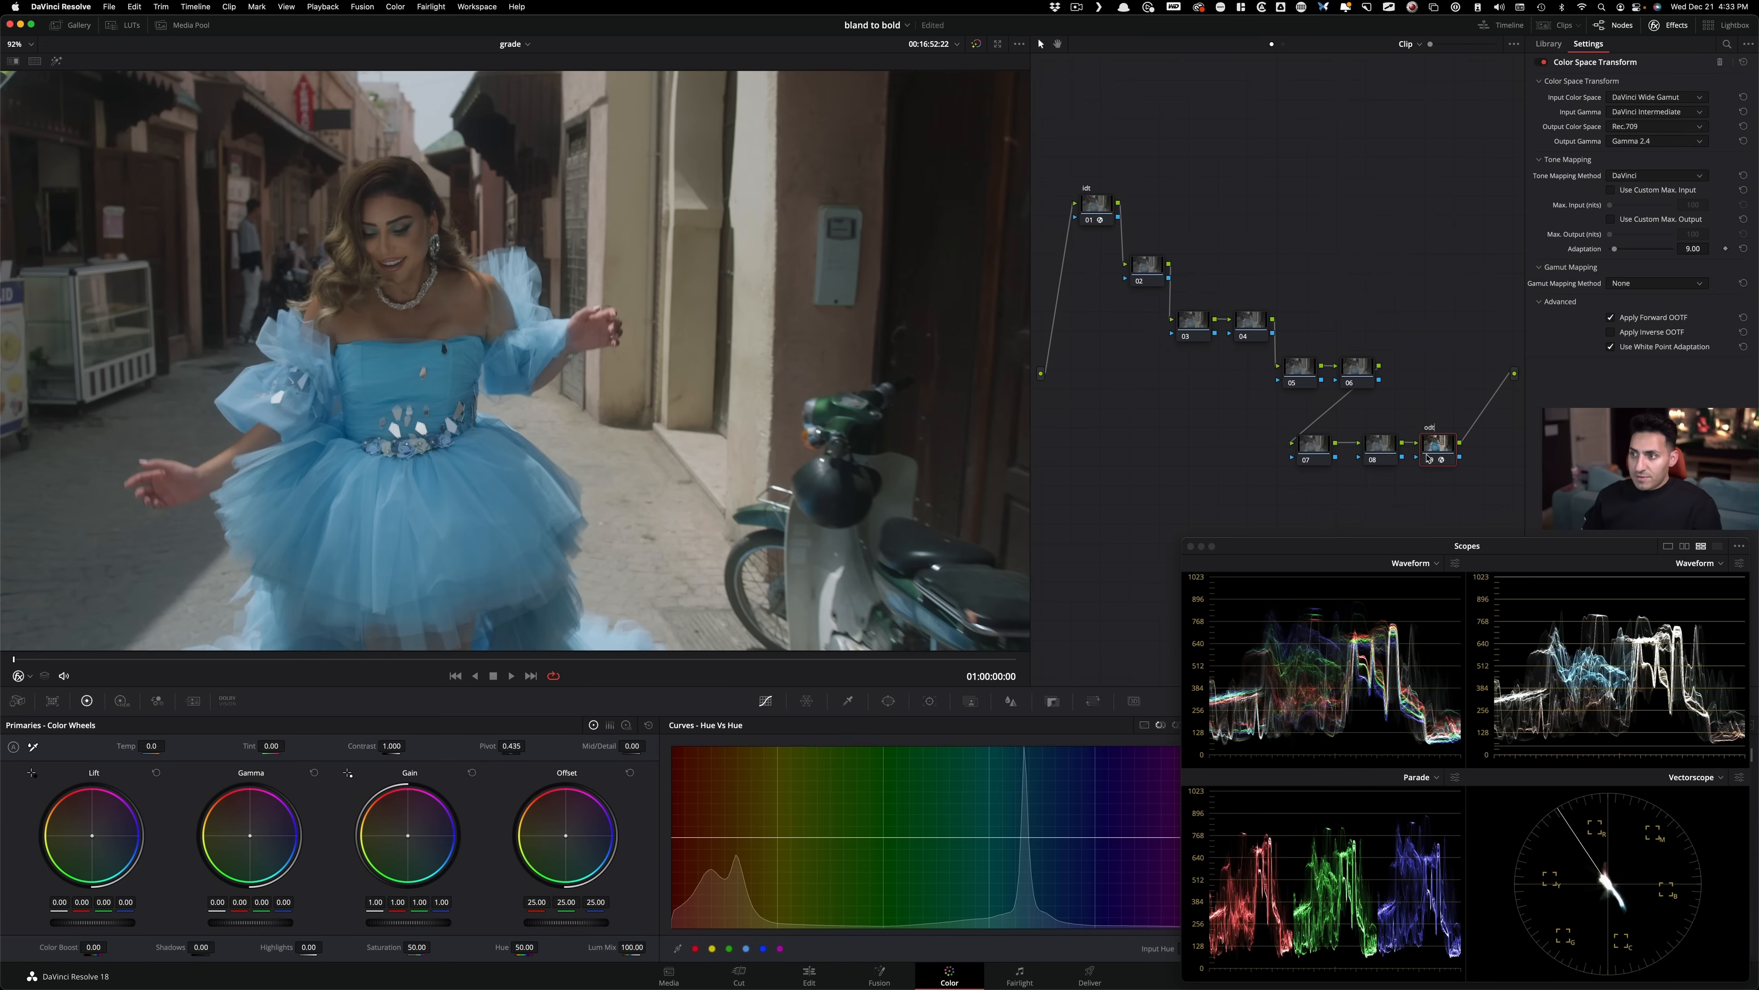
click(1103, 206)
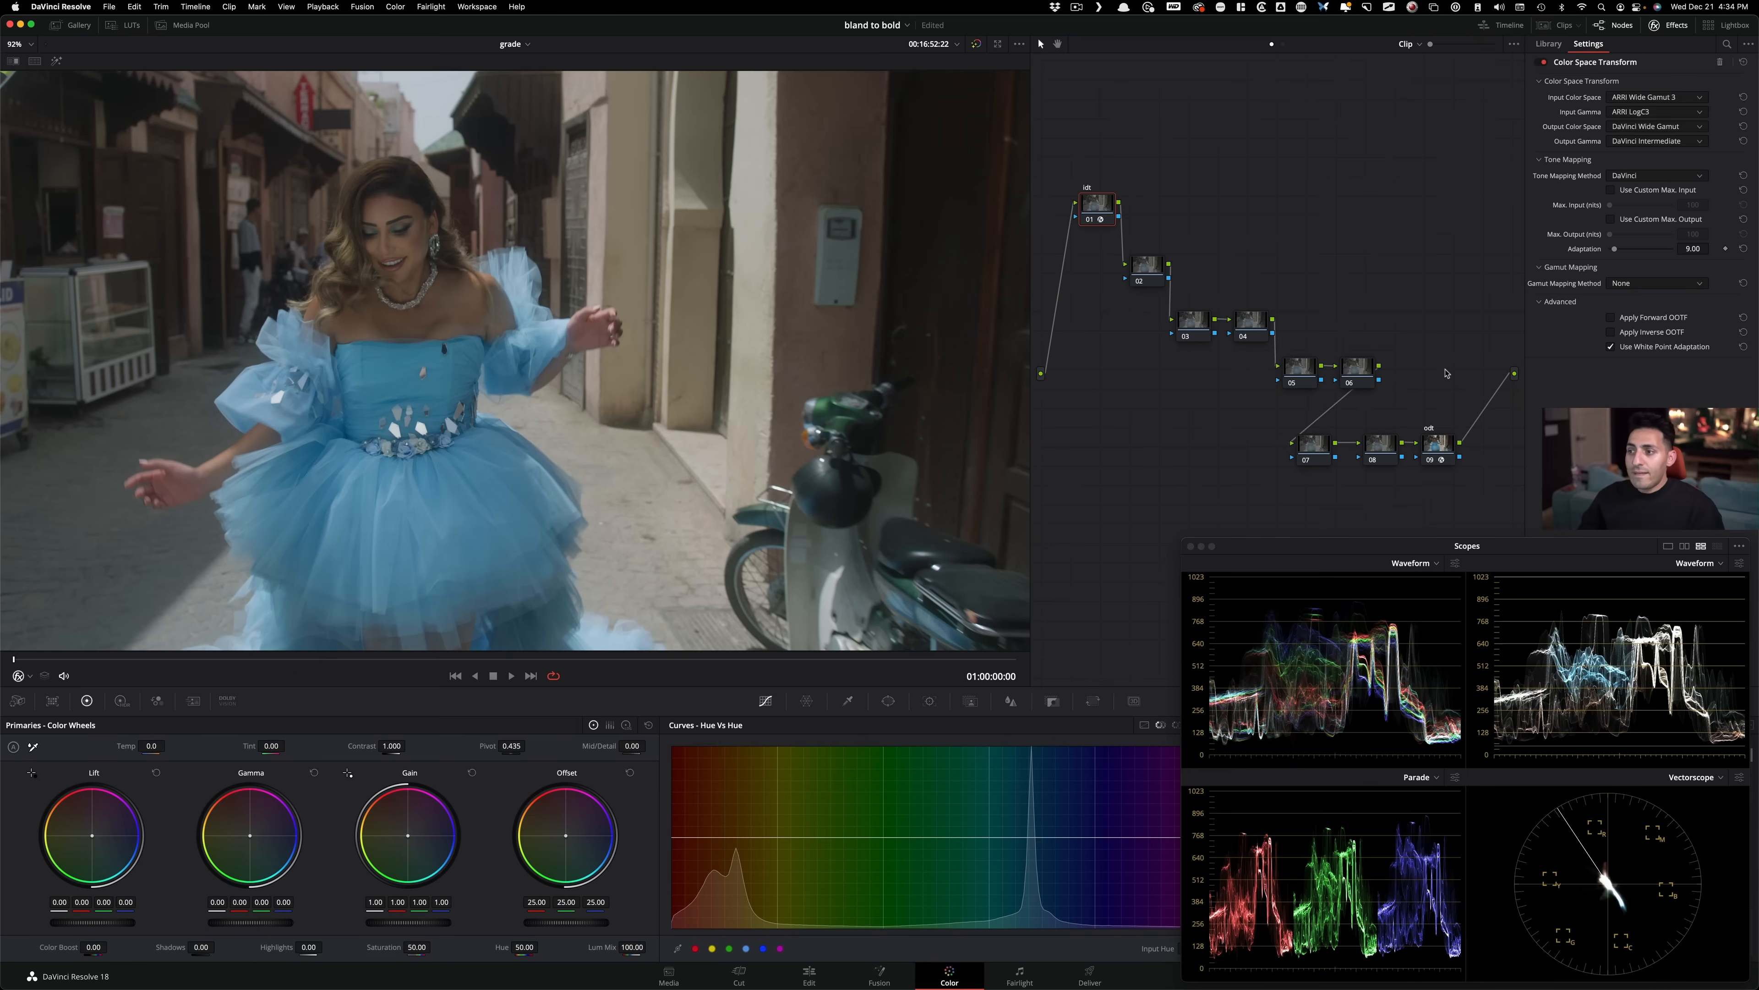
click(1454, 445)
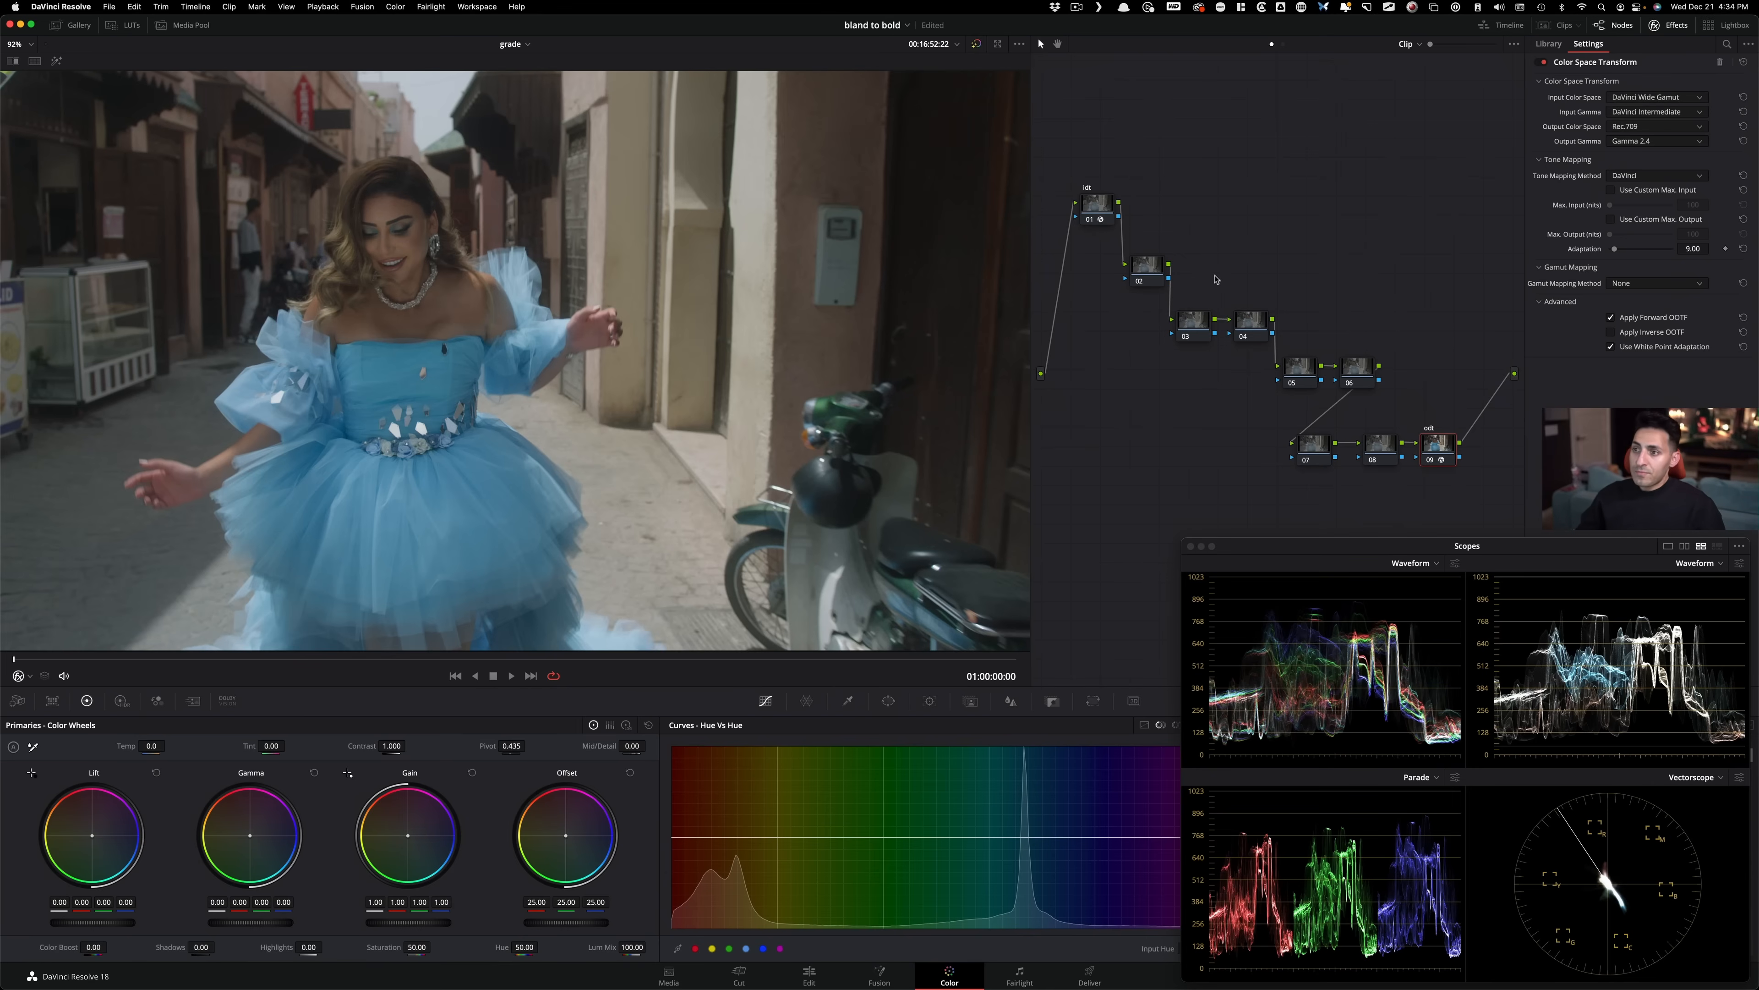
Try a warm Offset balance of red 27.26, green 24.85 and blue 20.63 on node 02, and reset the node's grade.
click(1146, 265)
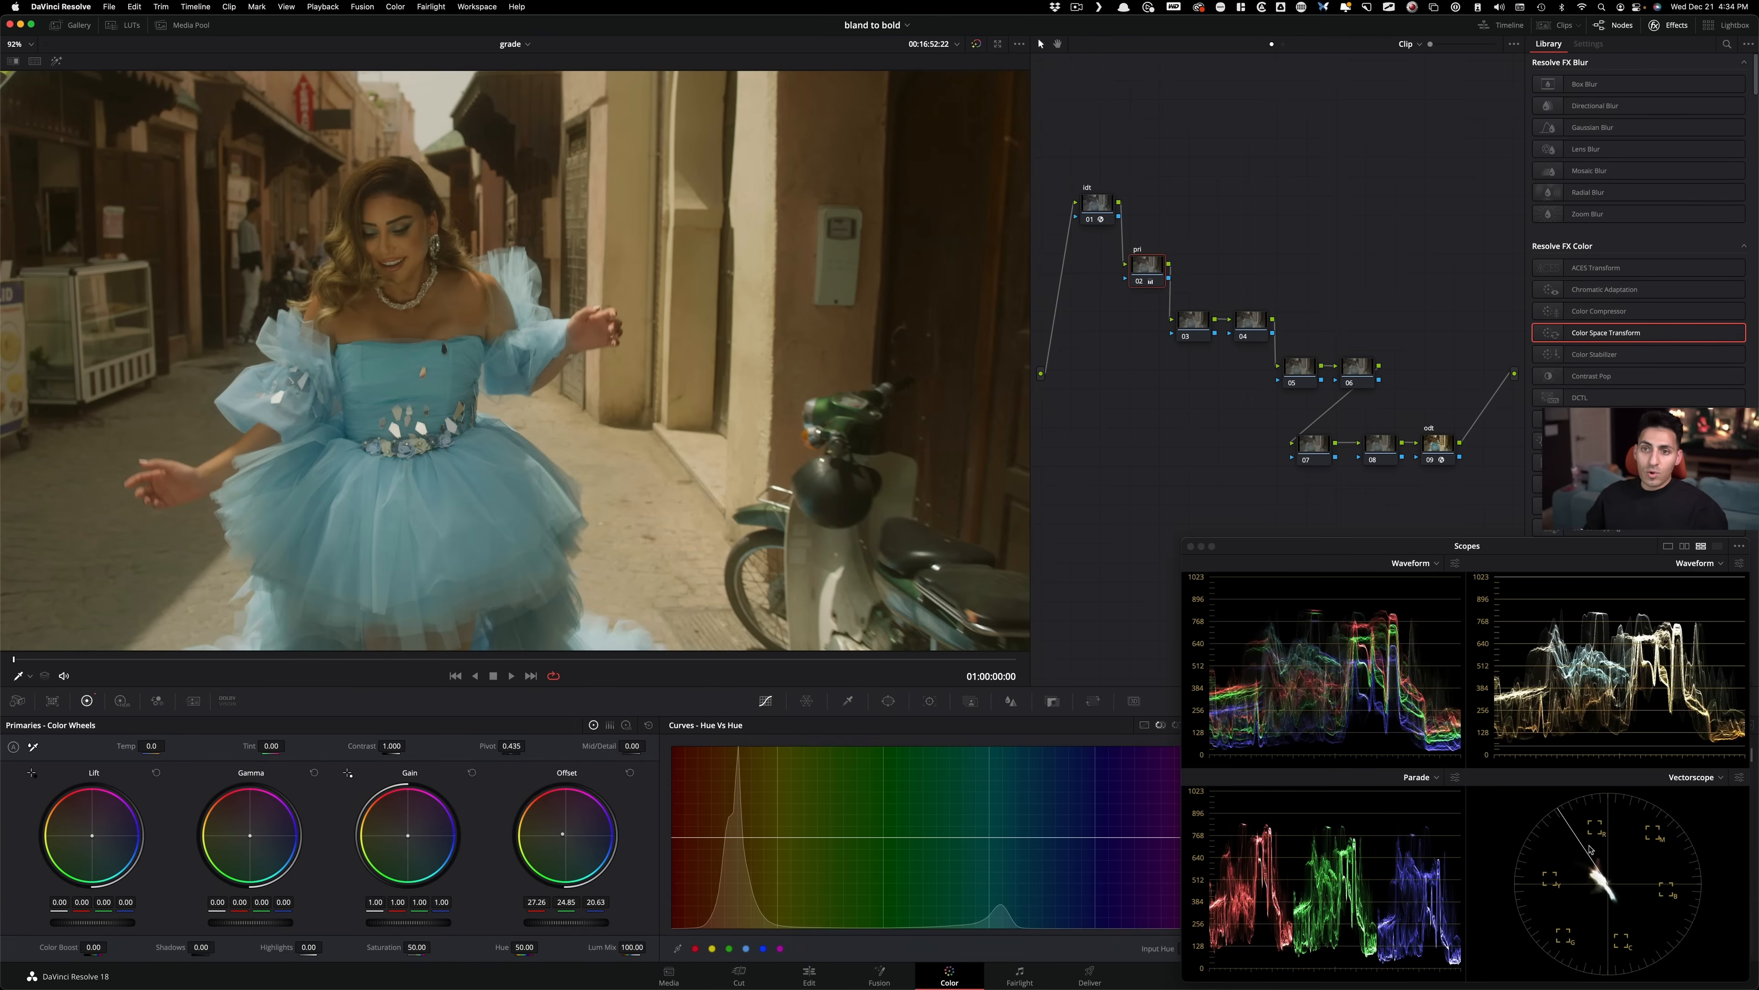
right_click(1140, 271)
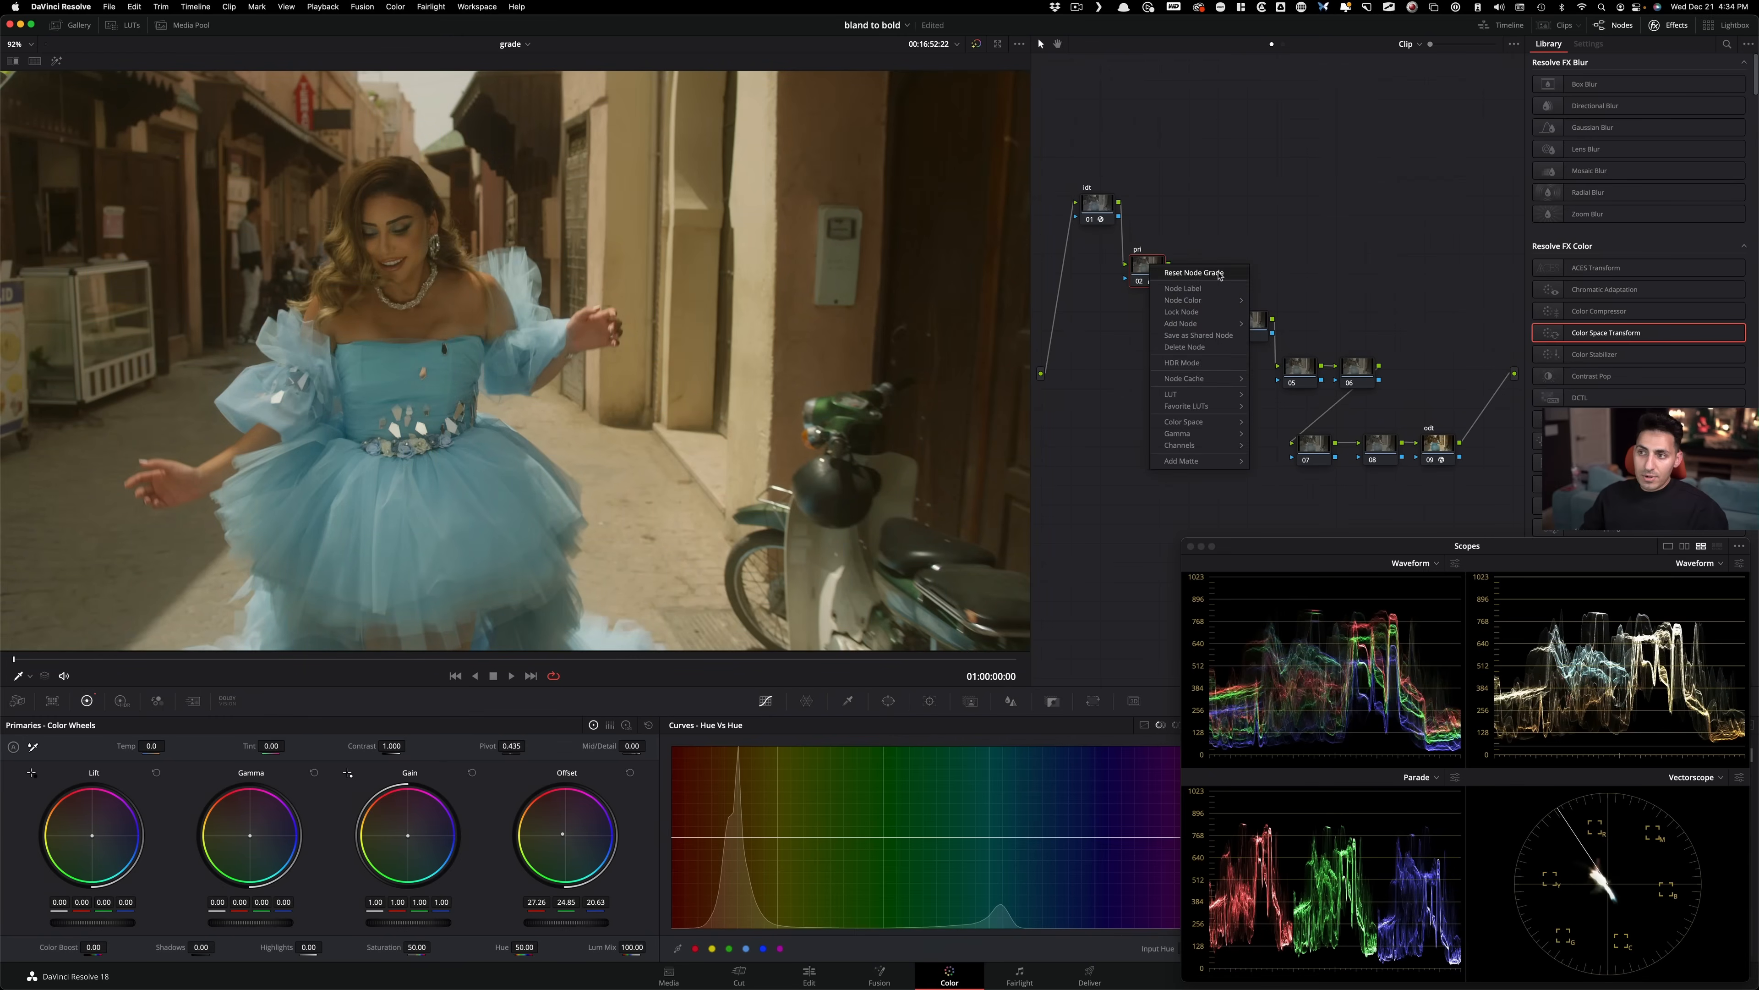
click(1191, 416)
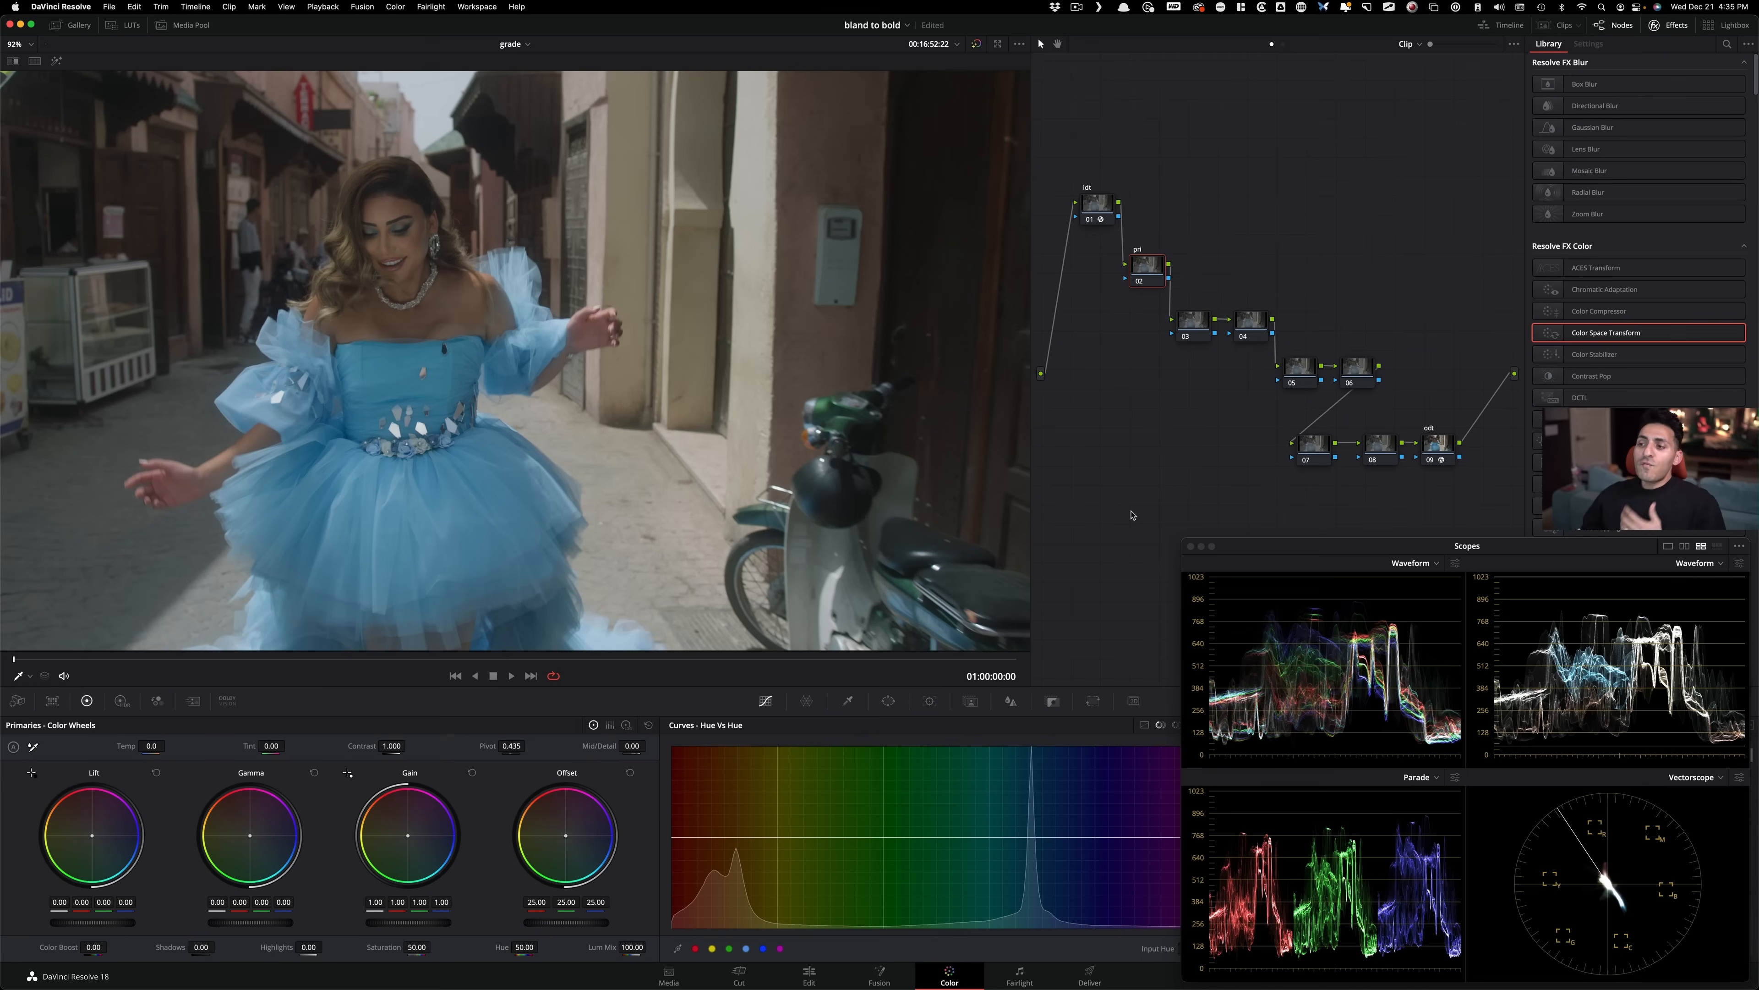
On node 05, labelled look, set Gain to red 1.07, green 0.99, blue 0.87 and Lift blue to 0.01, comparing the grade on and off.
click(1298, 369)
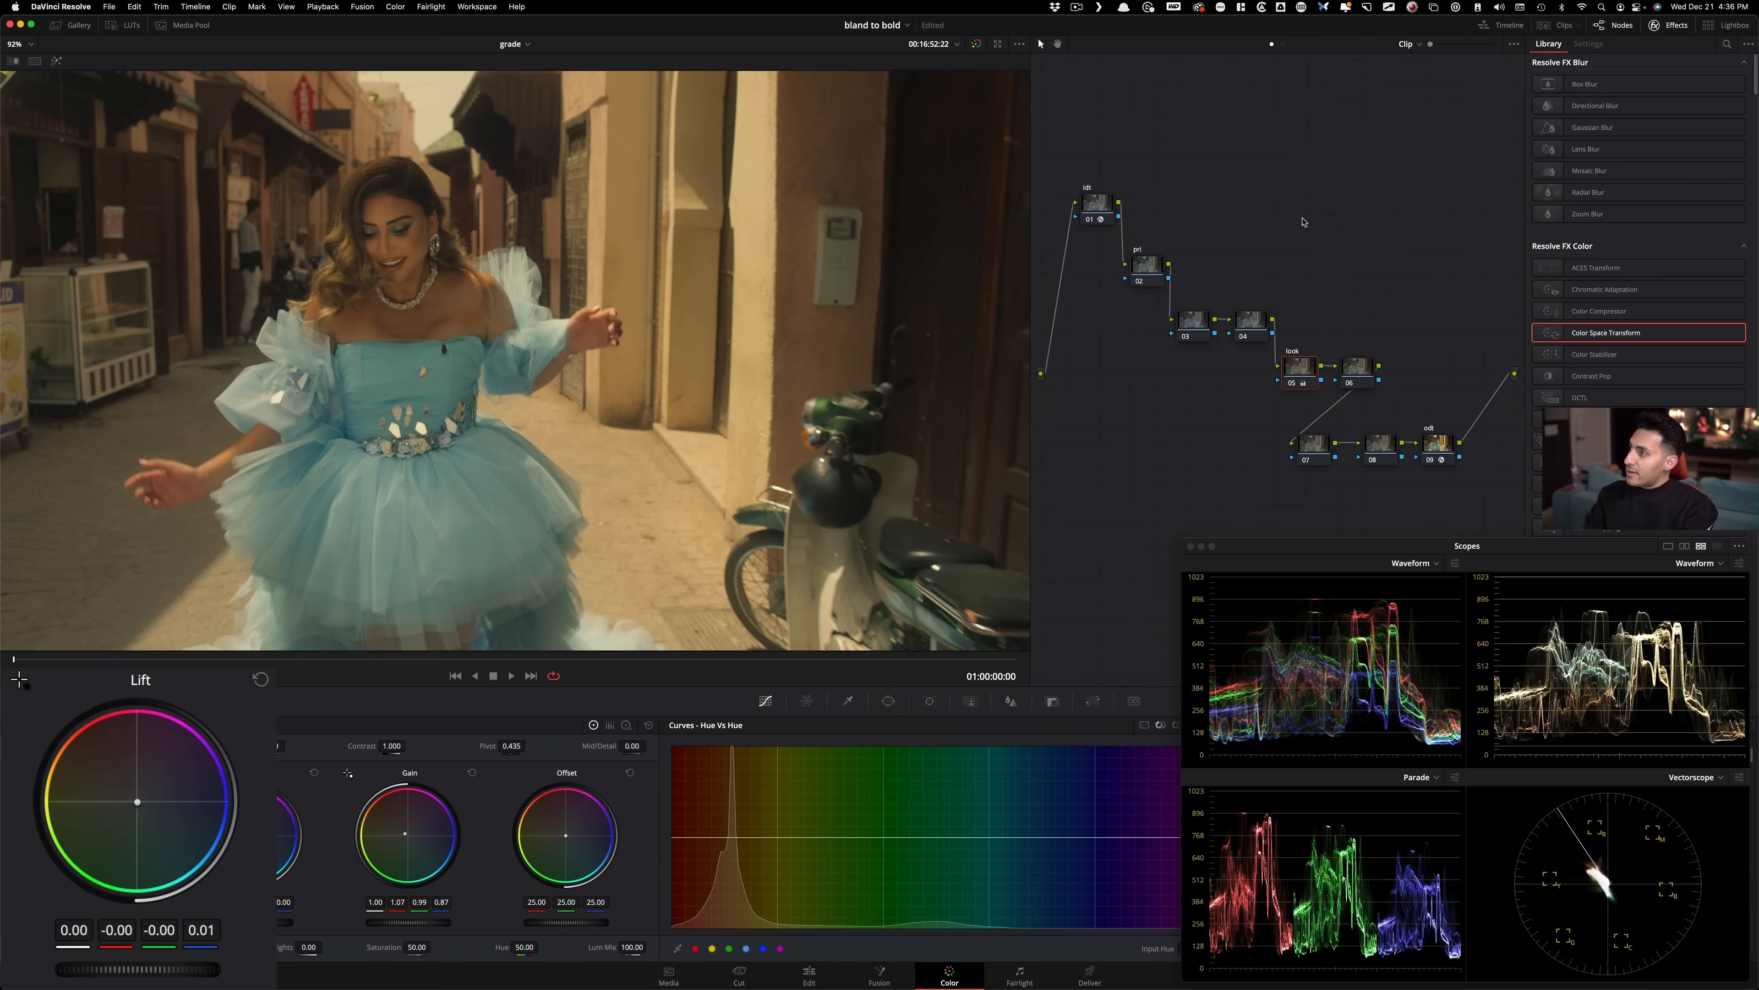
key(super+d)
key(super+d)
key(super+d)
key(super+d)
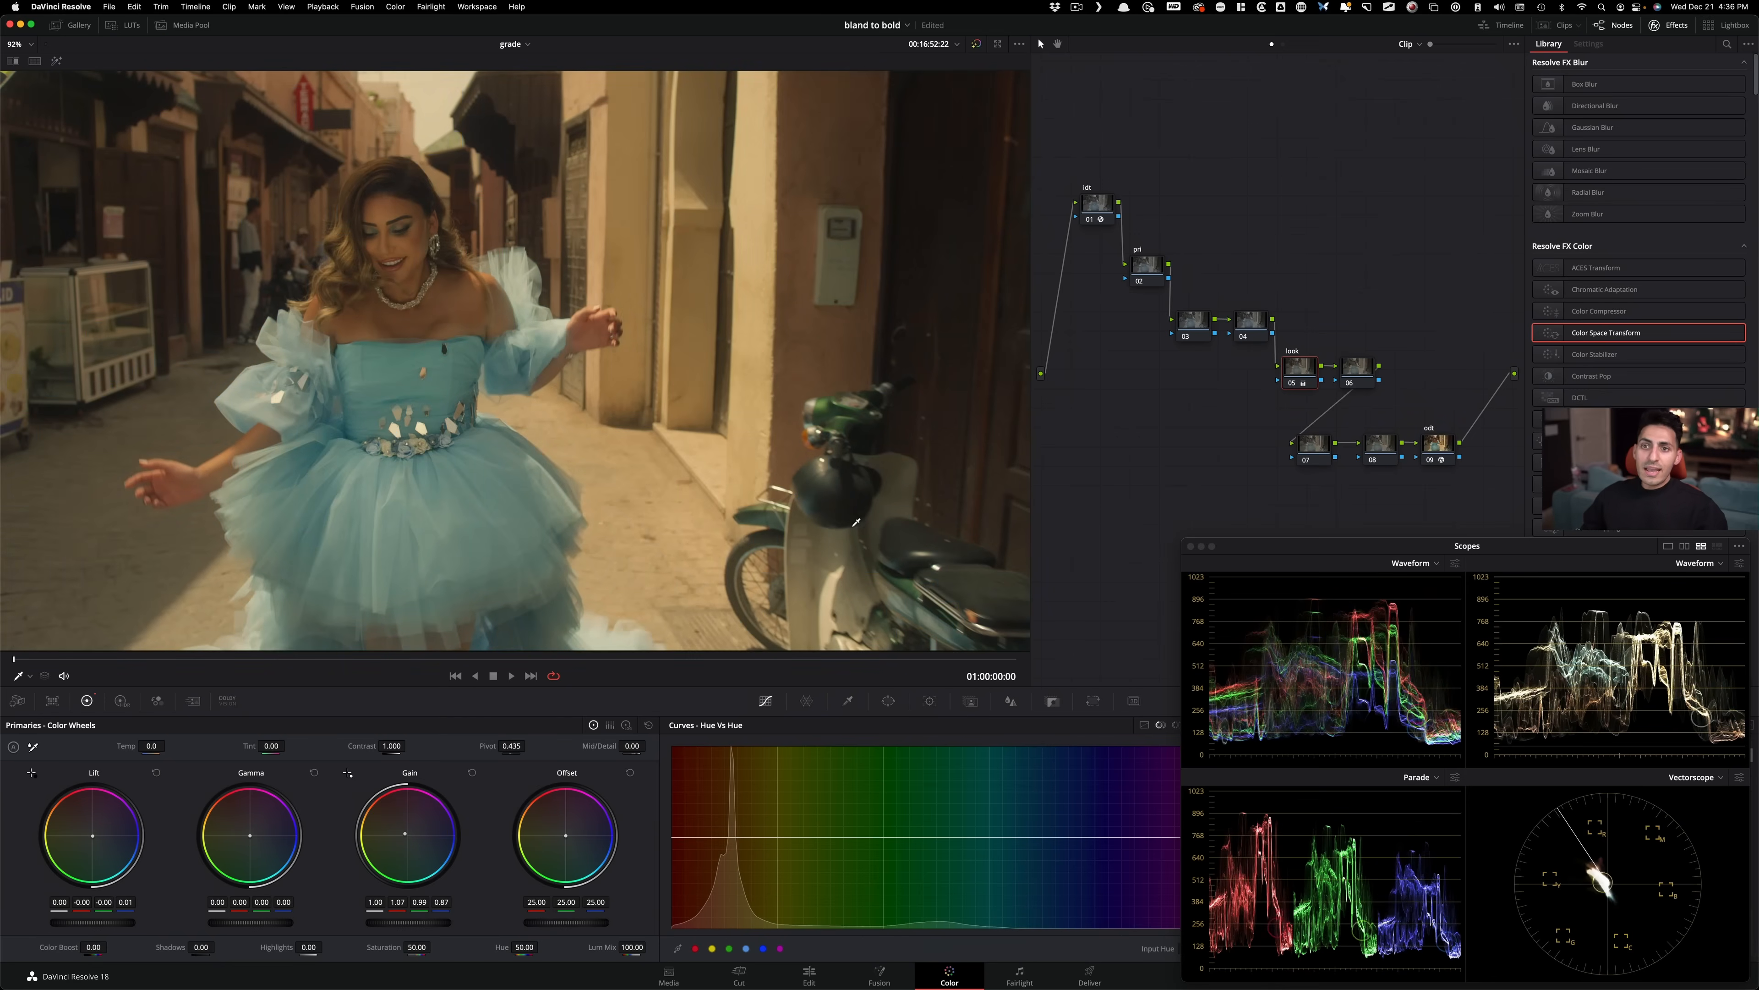
key(super+d)
key(super+d)
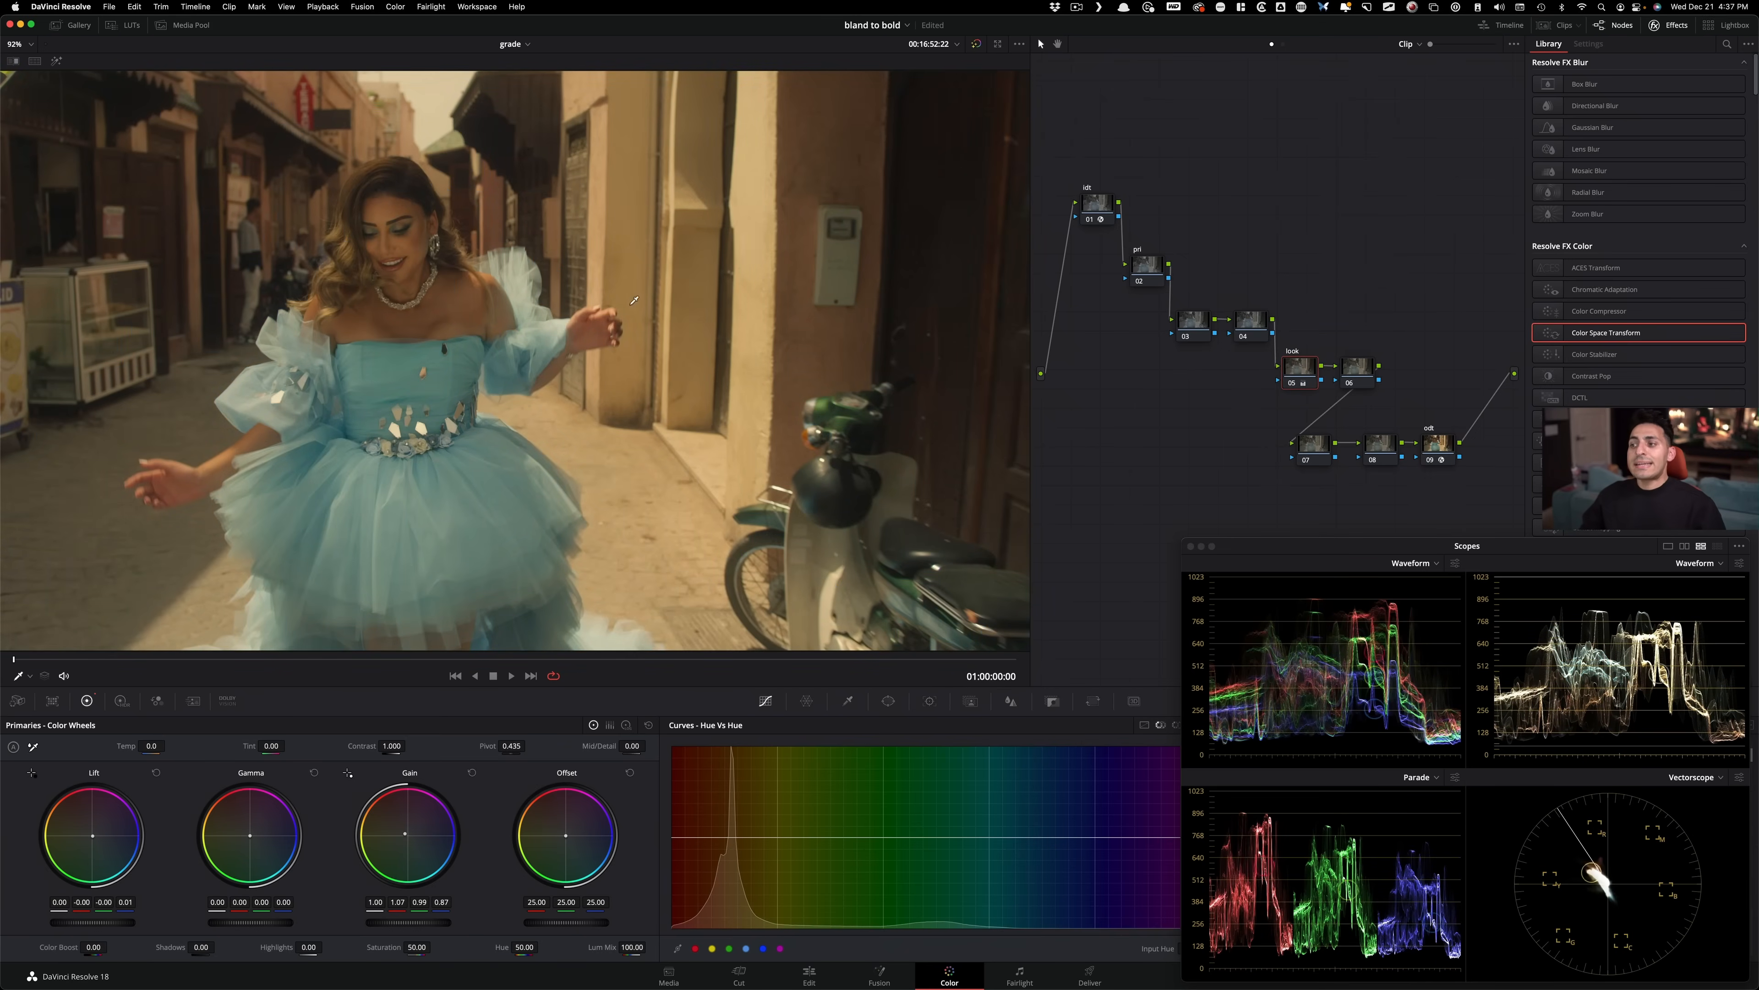
On node 06, labelled curve, shape a custom S-curve that deepens the blacks and lifts the upper midtones and highlights.
click(1351, 373)
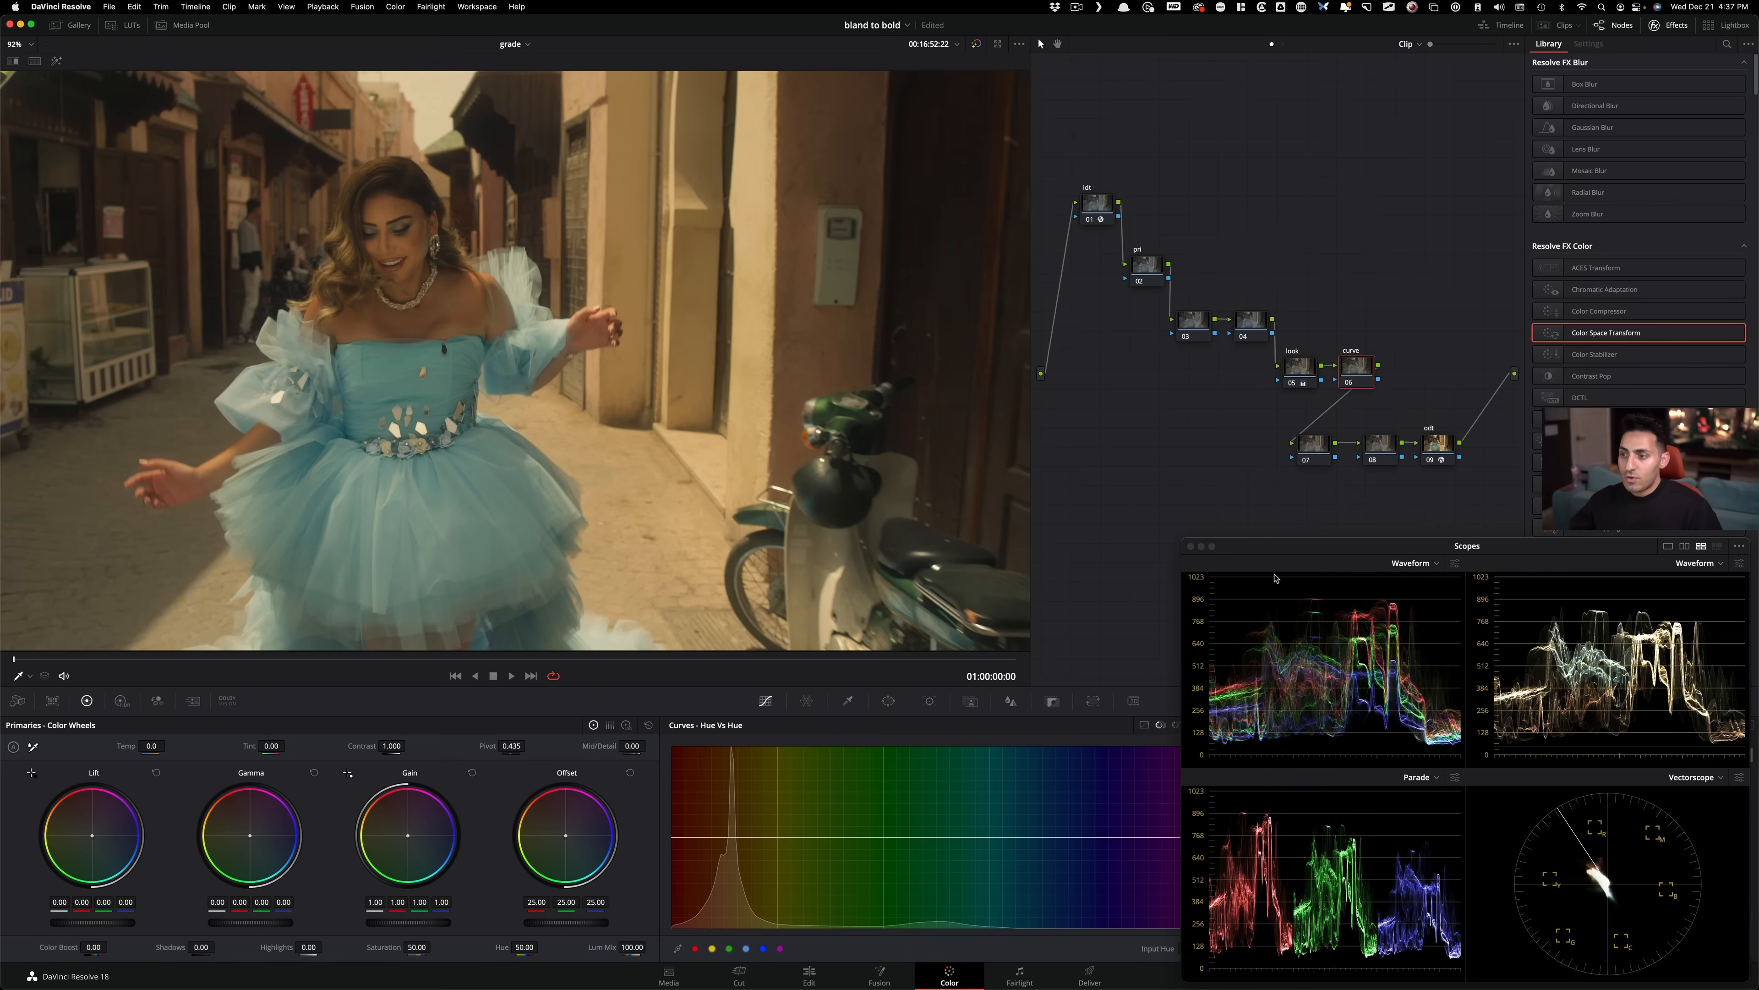
drag(1309, 554, 1309, 284)
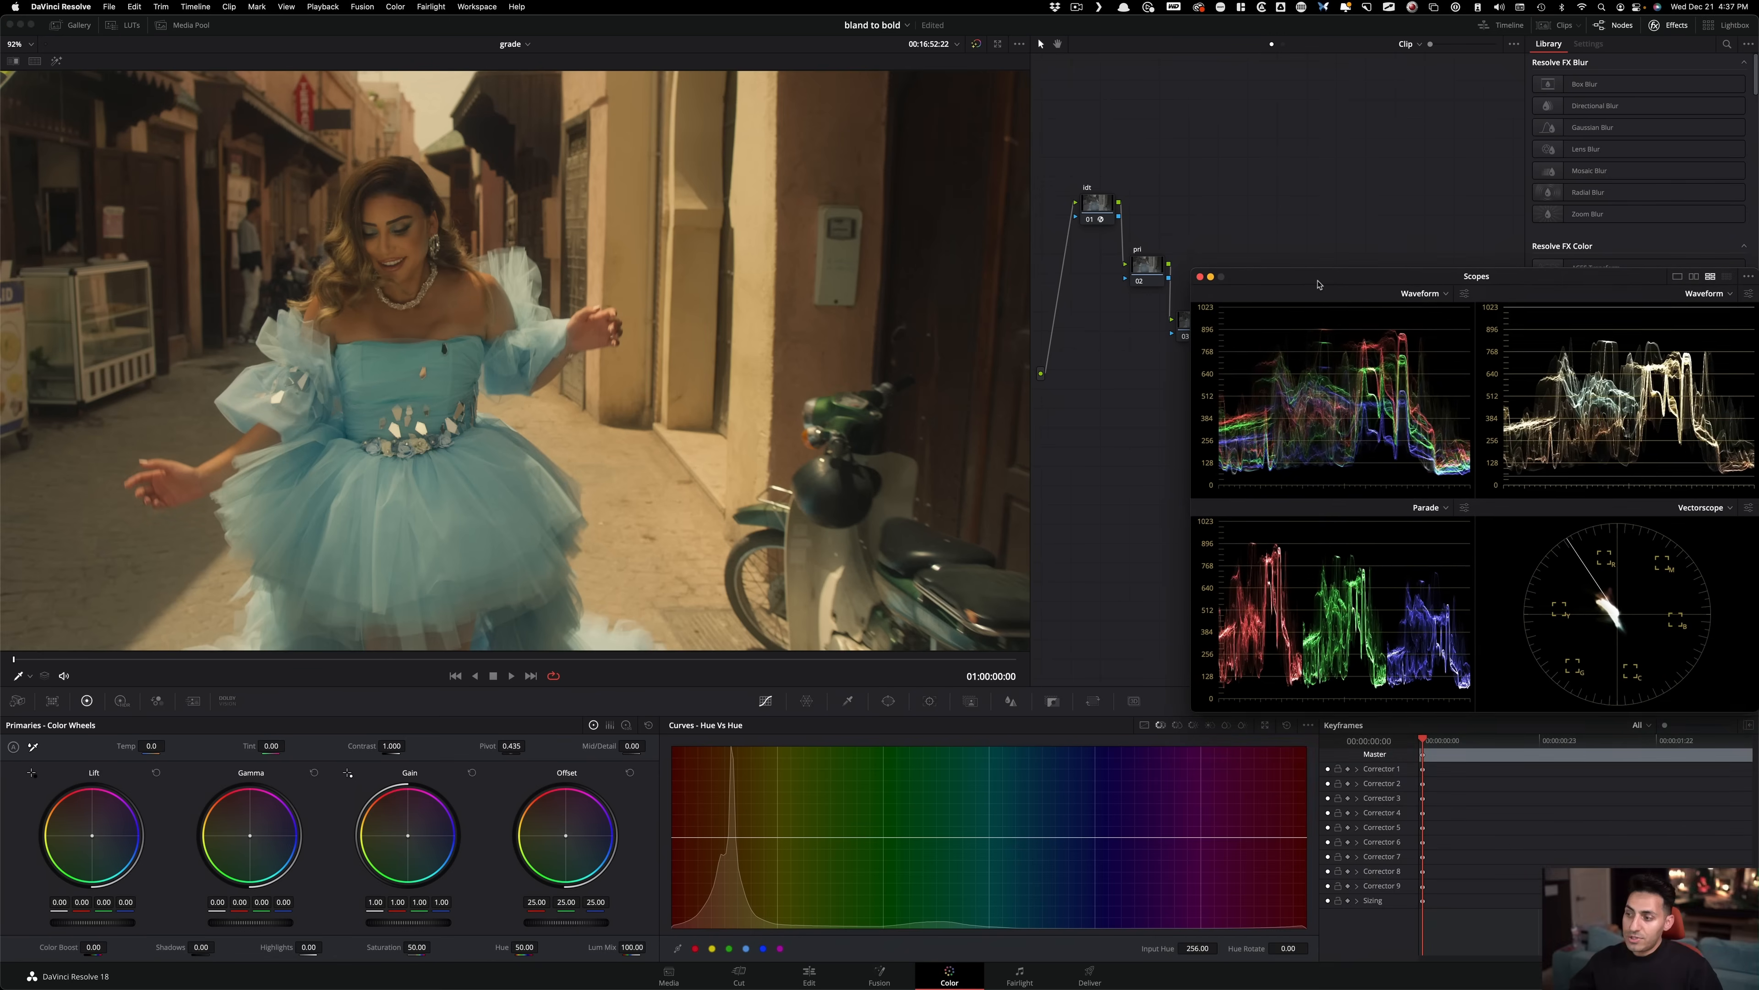
click(1145, 725)
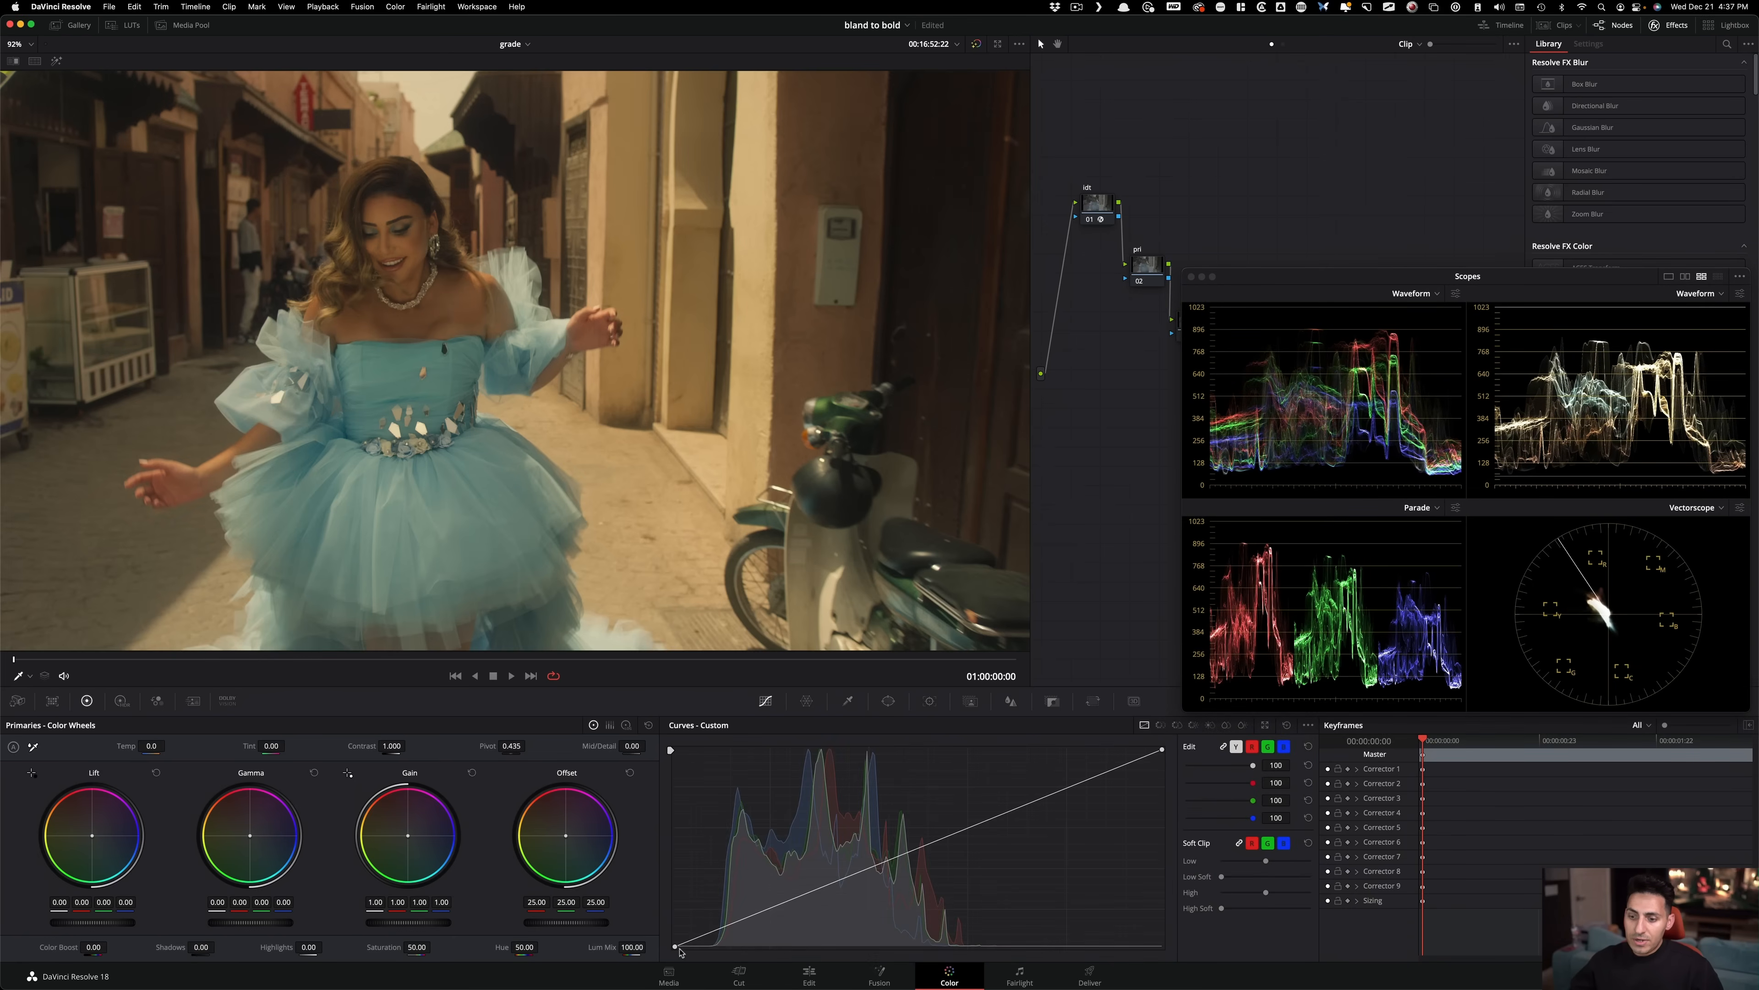
drag(676, 947, 696, 941)
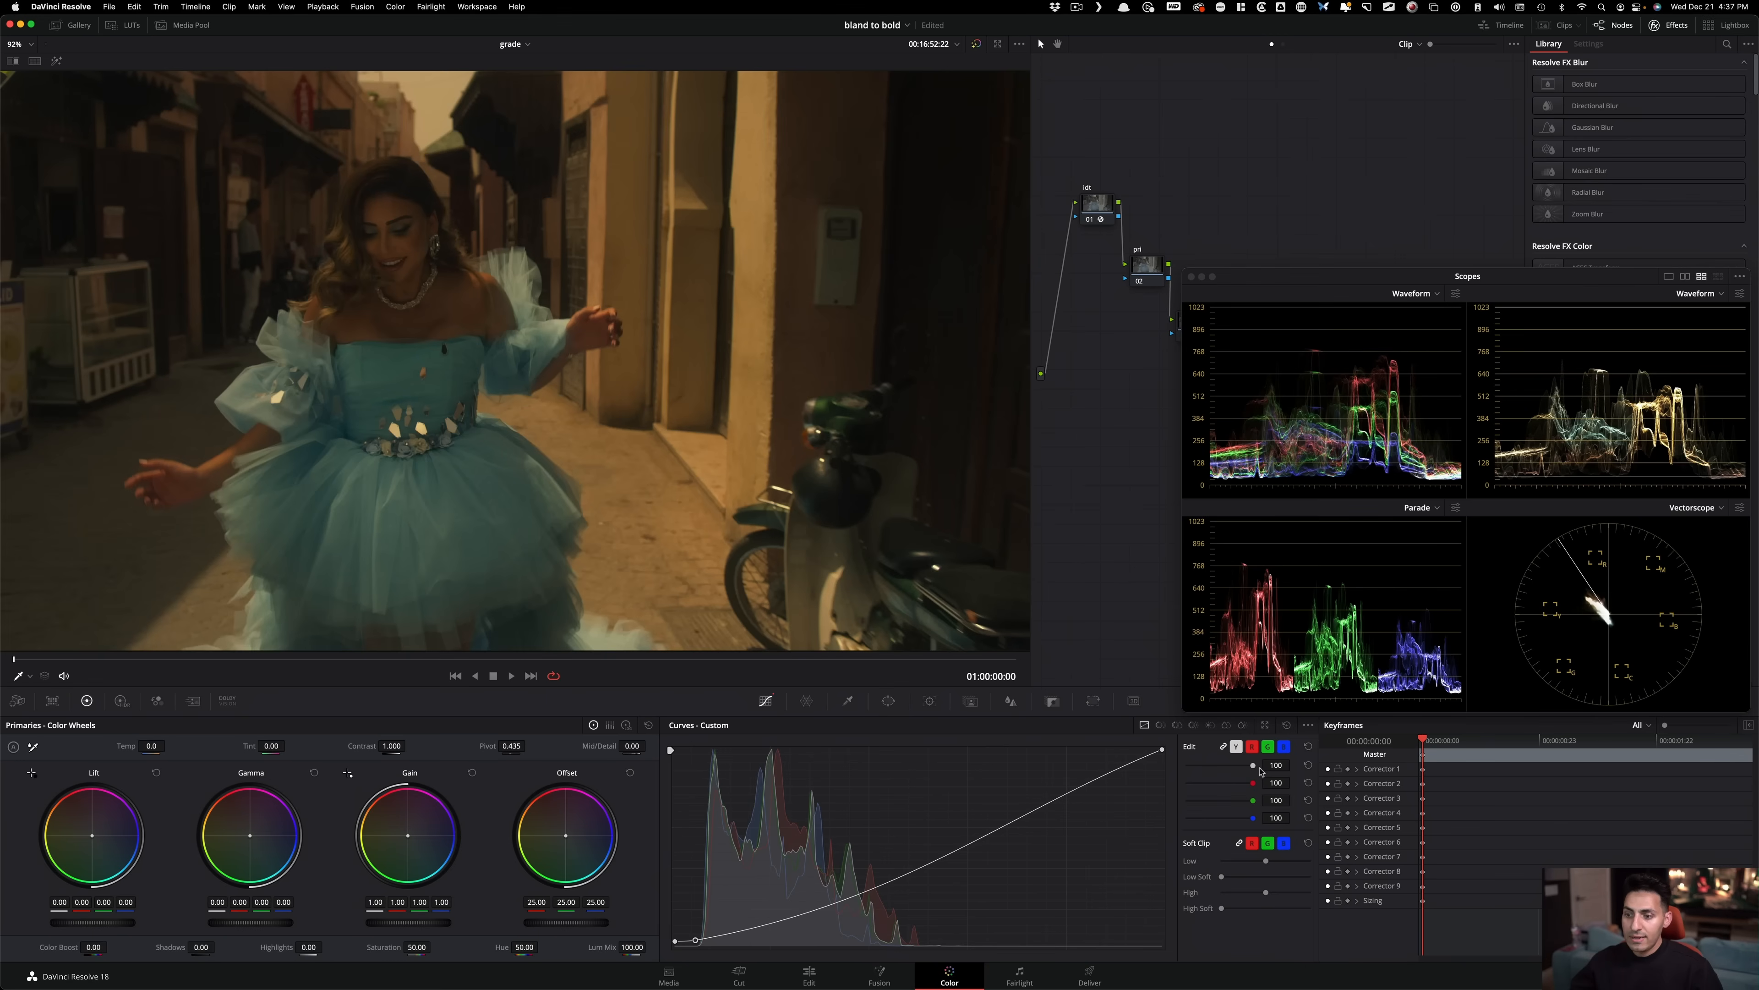
drag(1099, 777, 1100, 763)
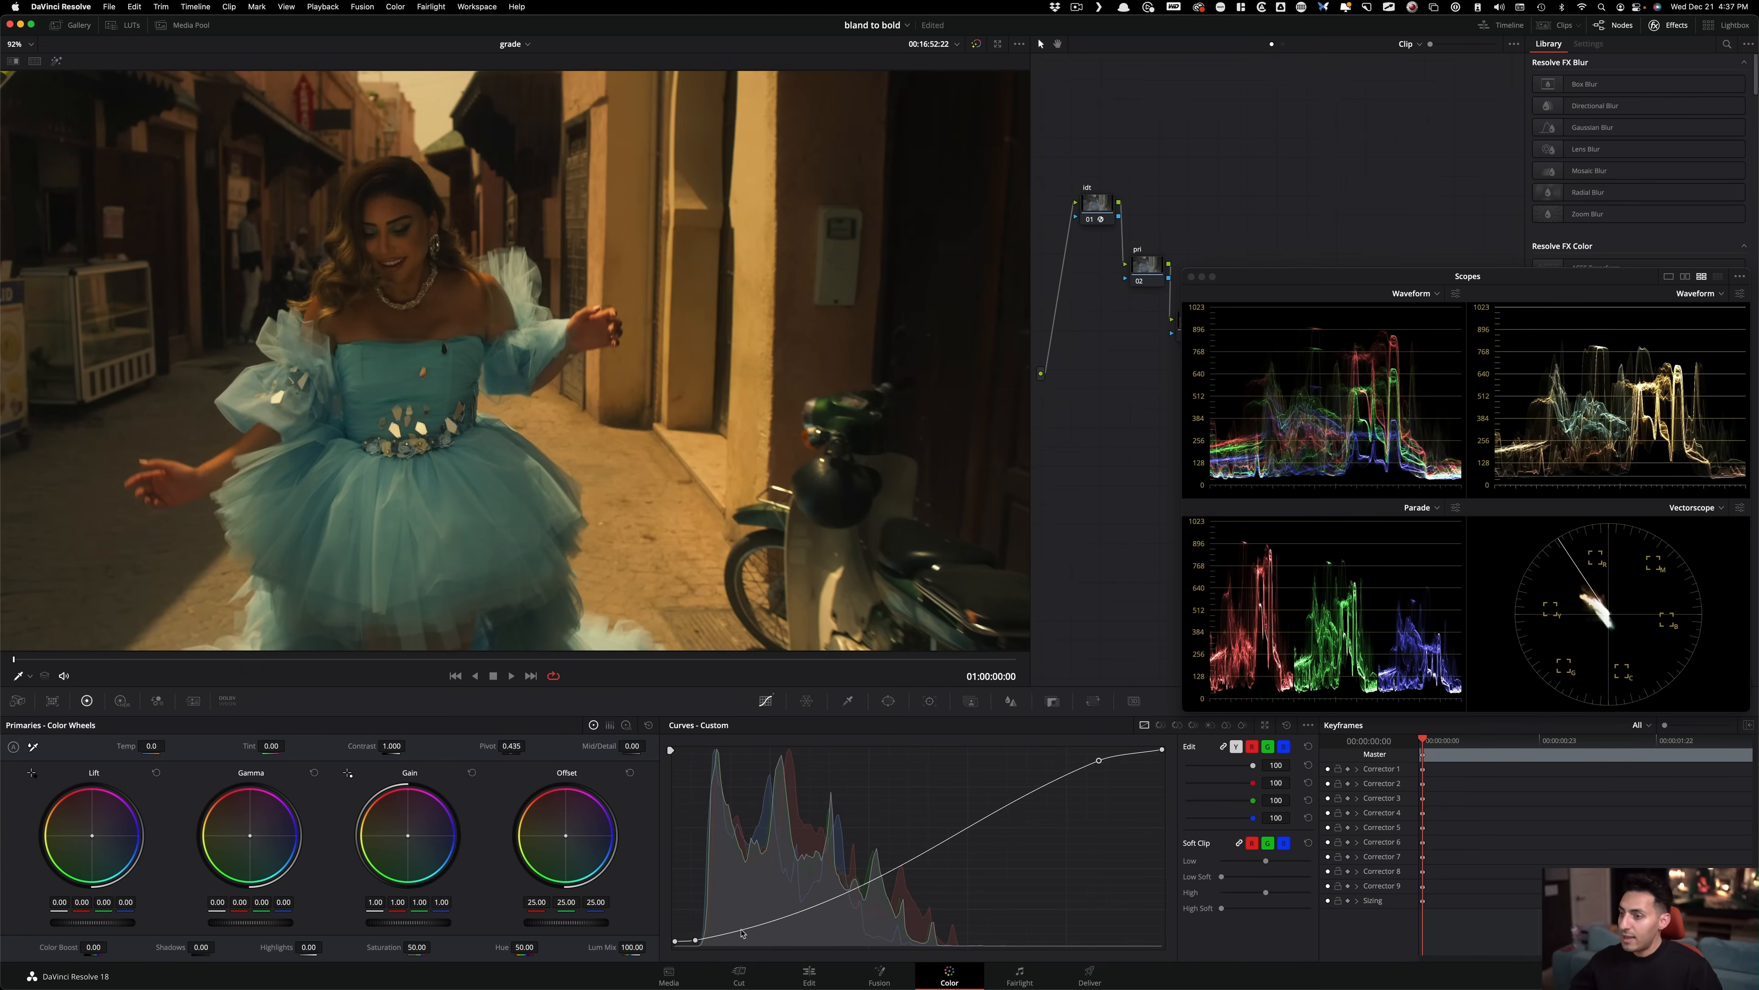
drag(762, 923, 756, 921)
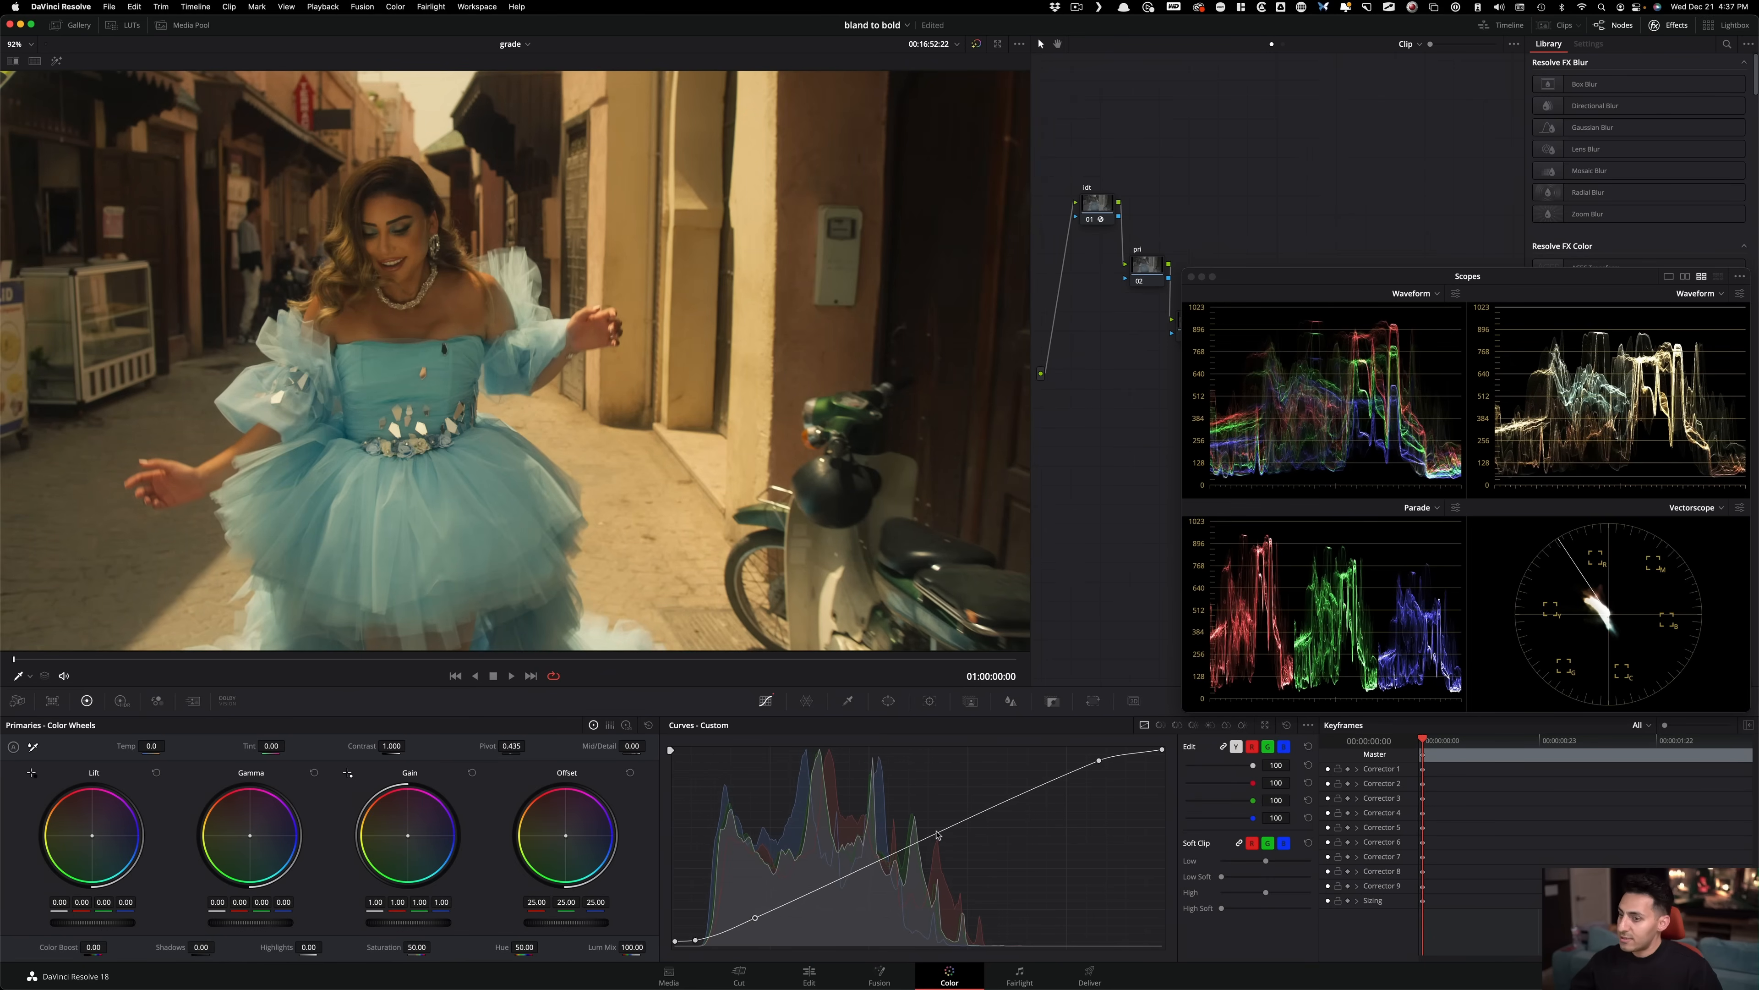
drag(978, 816, 994, 797)
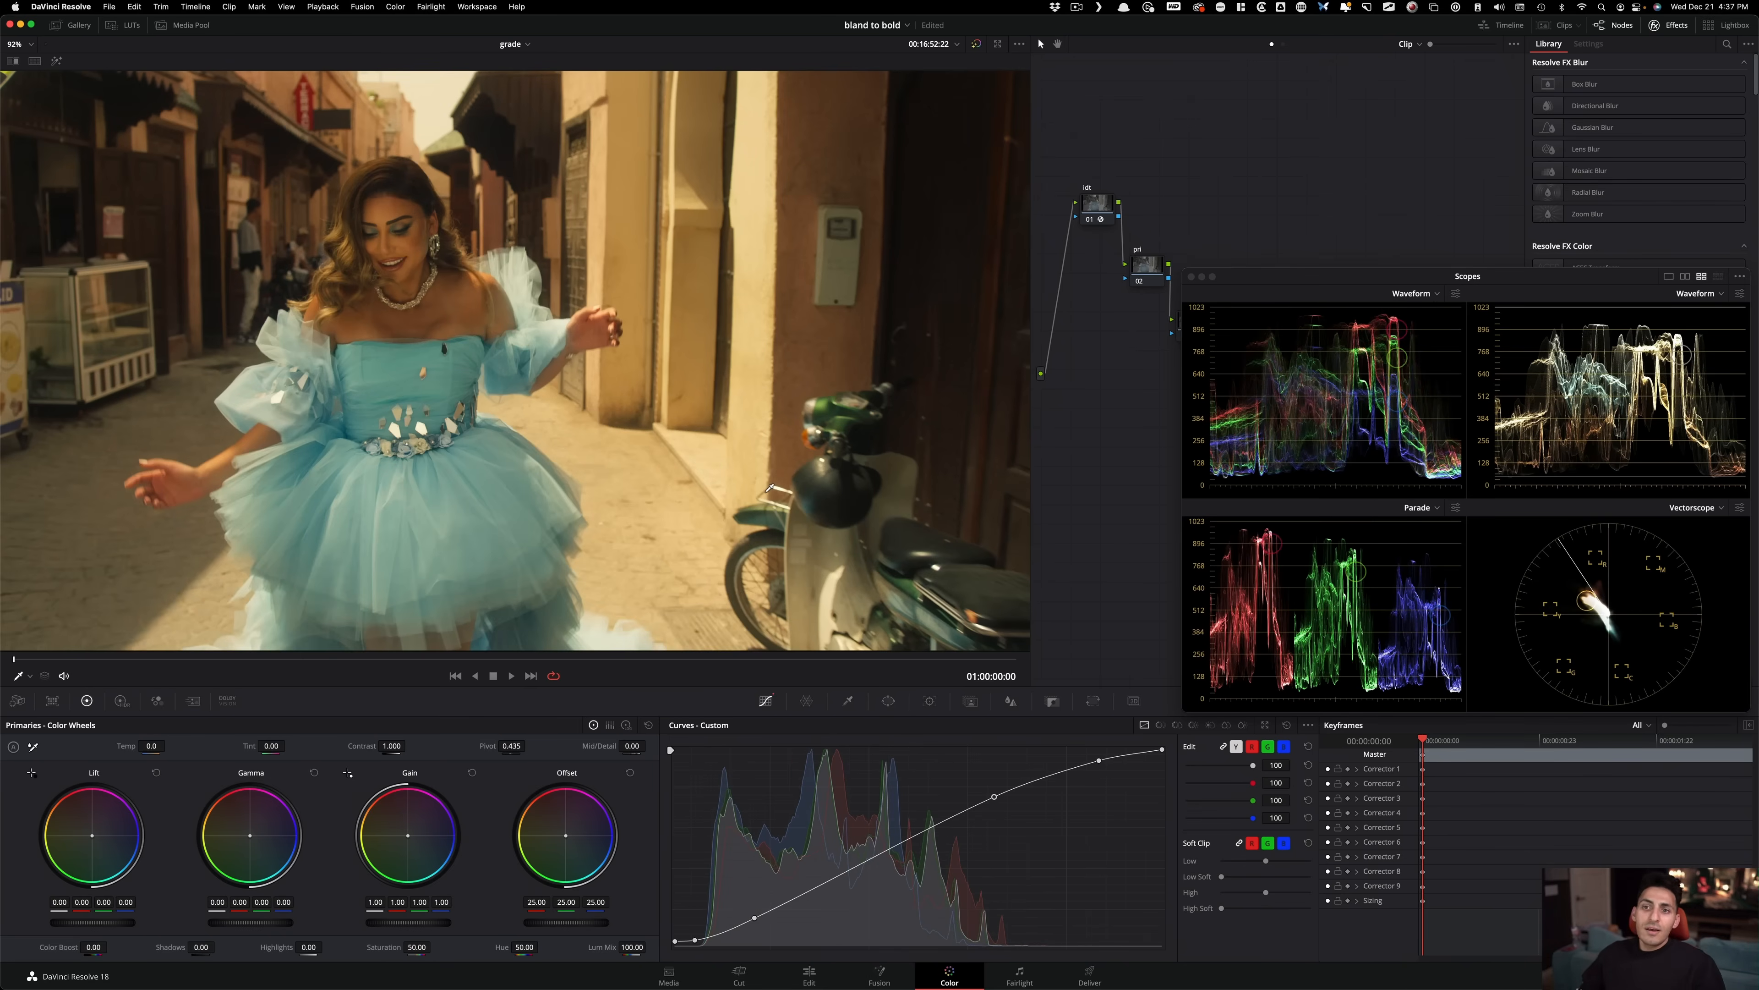
Compare the shadows, highlights and overall contrast of the image with the curve node disabled and enabled.
key(super+d)
key(super+d)
key(super+d)
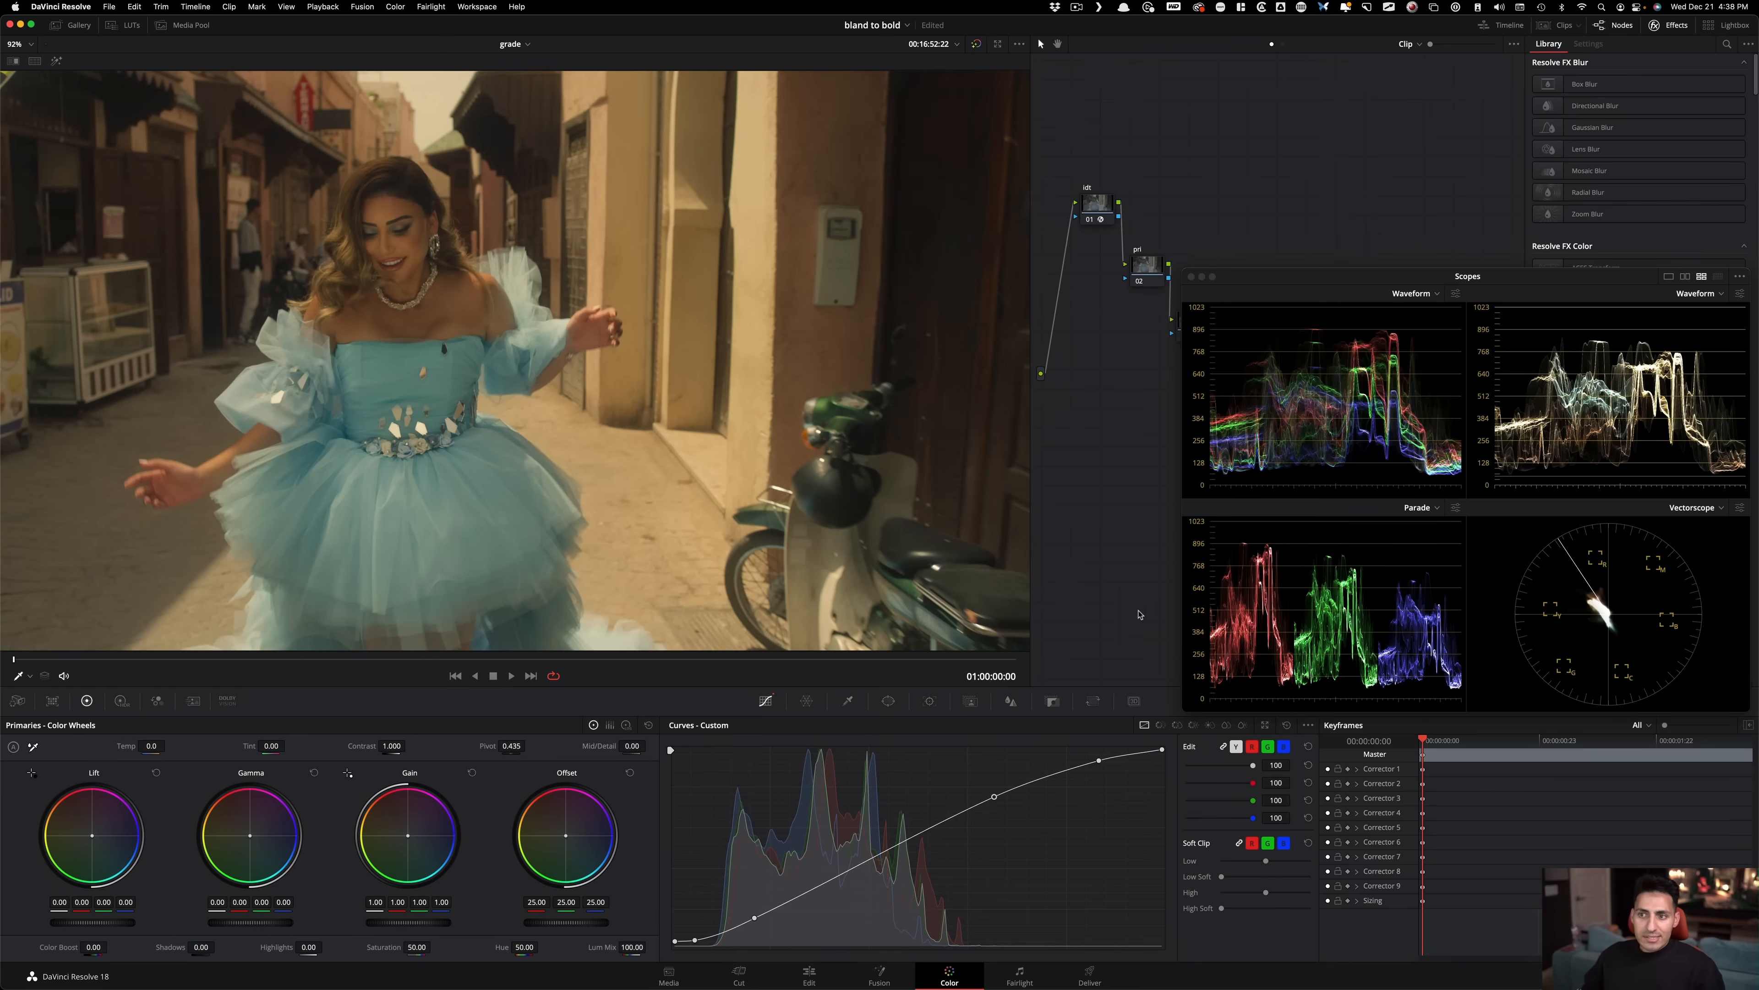
key(super+d)
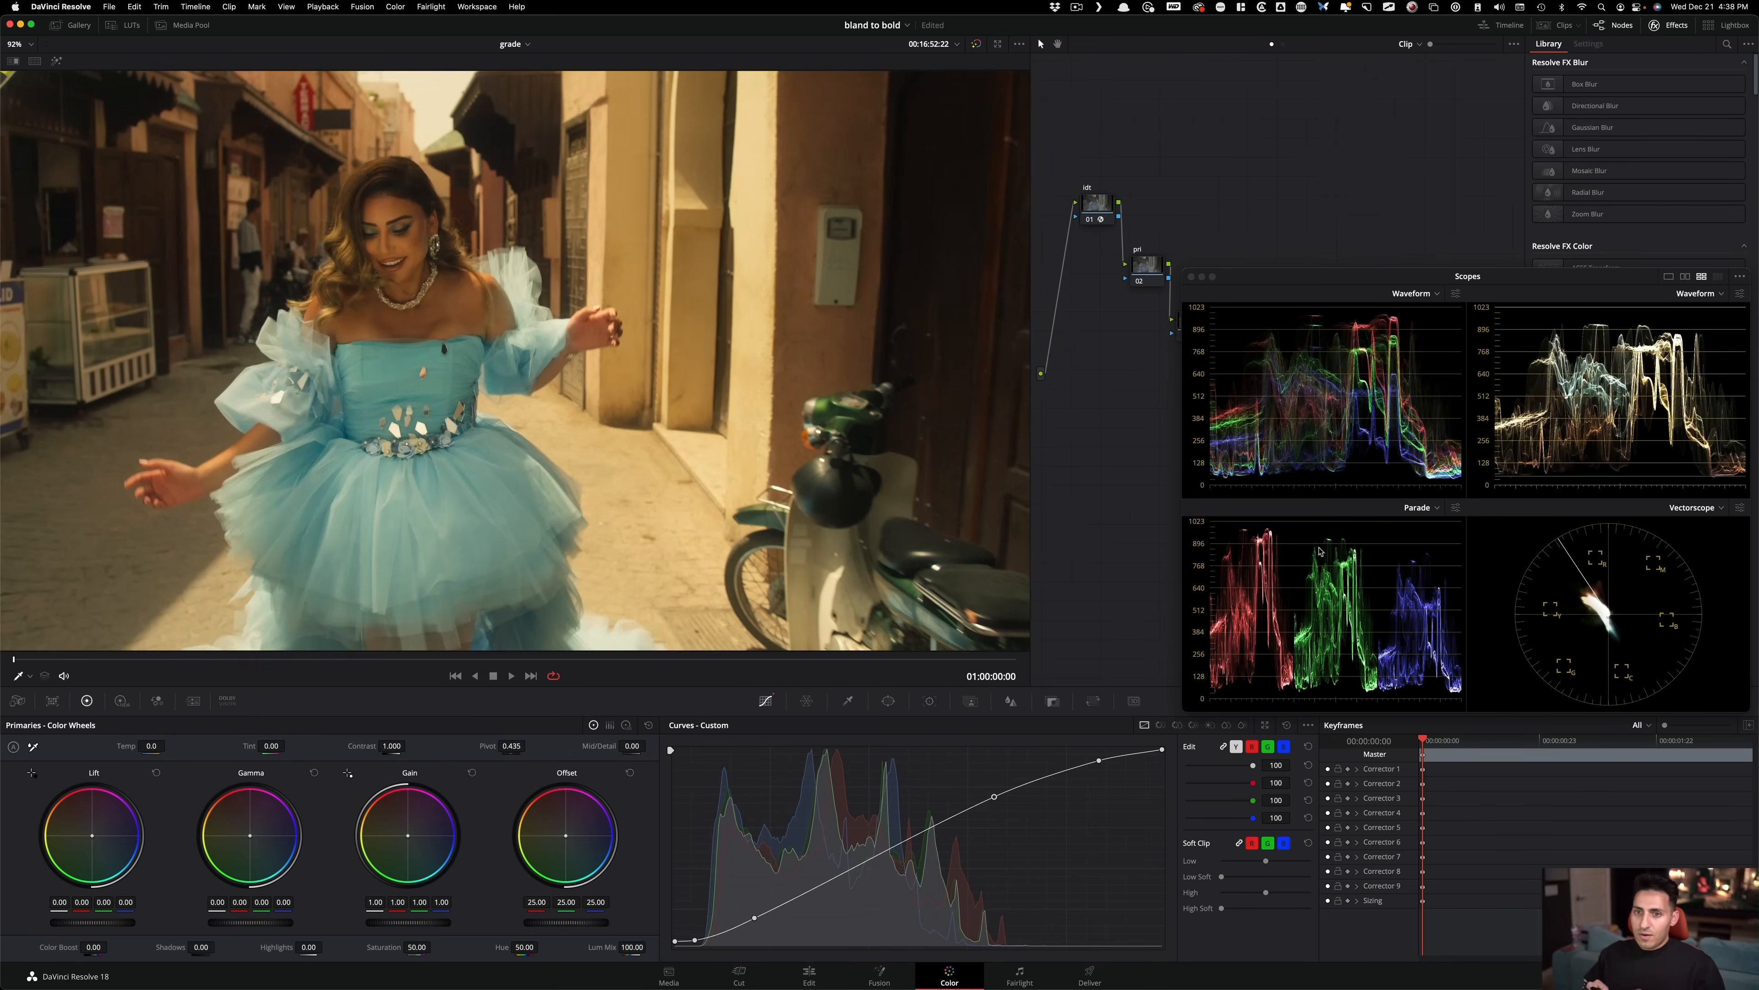
key(super+d)
key(super+d)
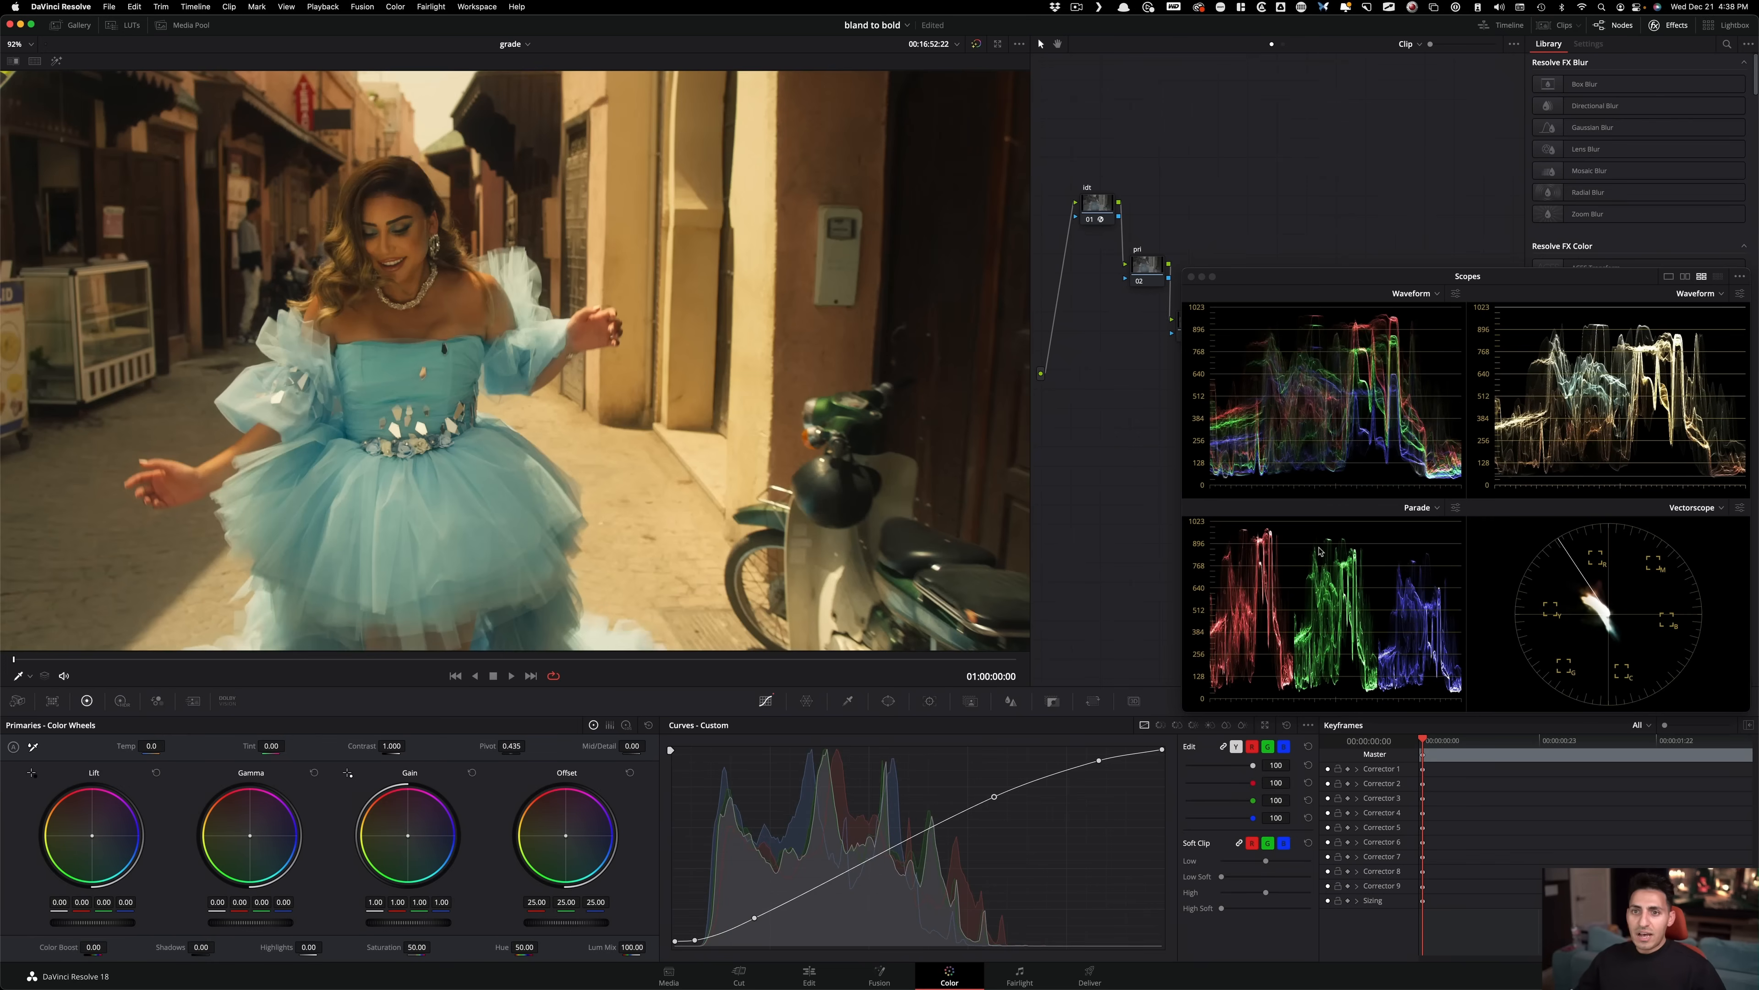
key(super+d)
key(super+d)
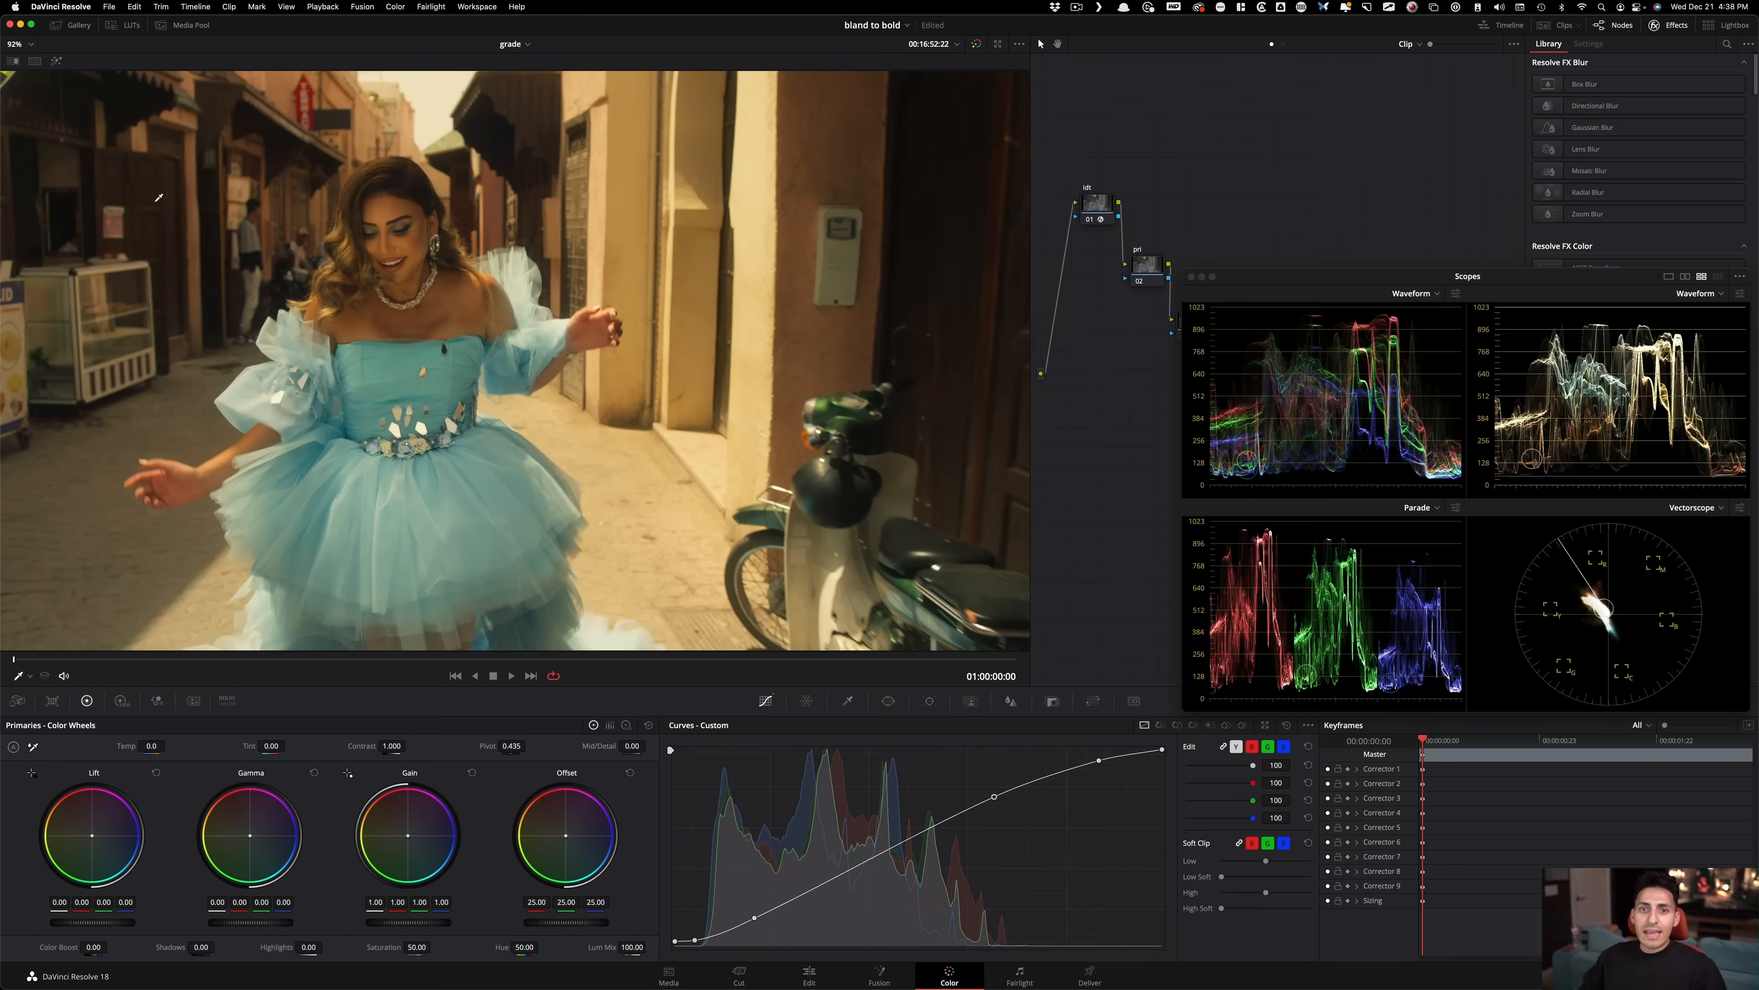
key(super+d)
key(super+d)
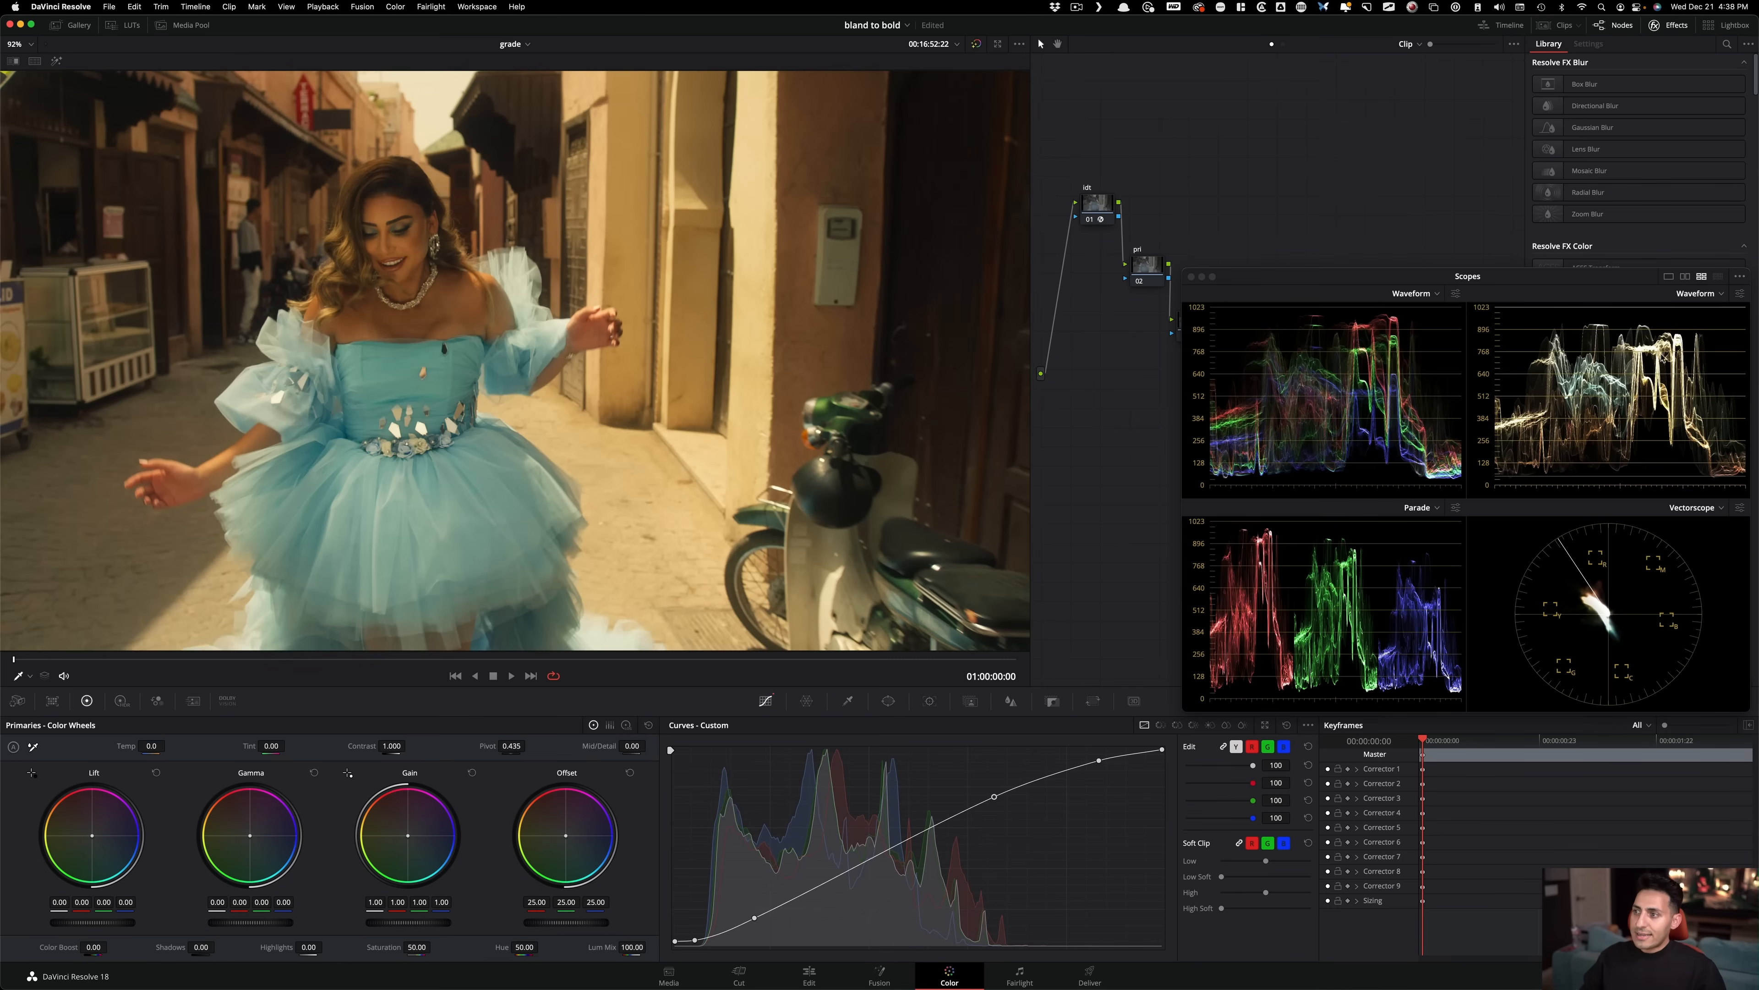
key(super+d)
key(super+d)
key(super+d)
key(super+d)
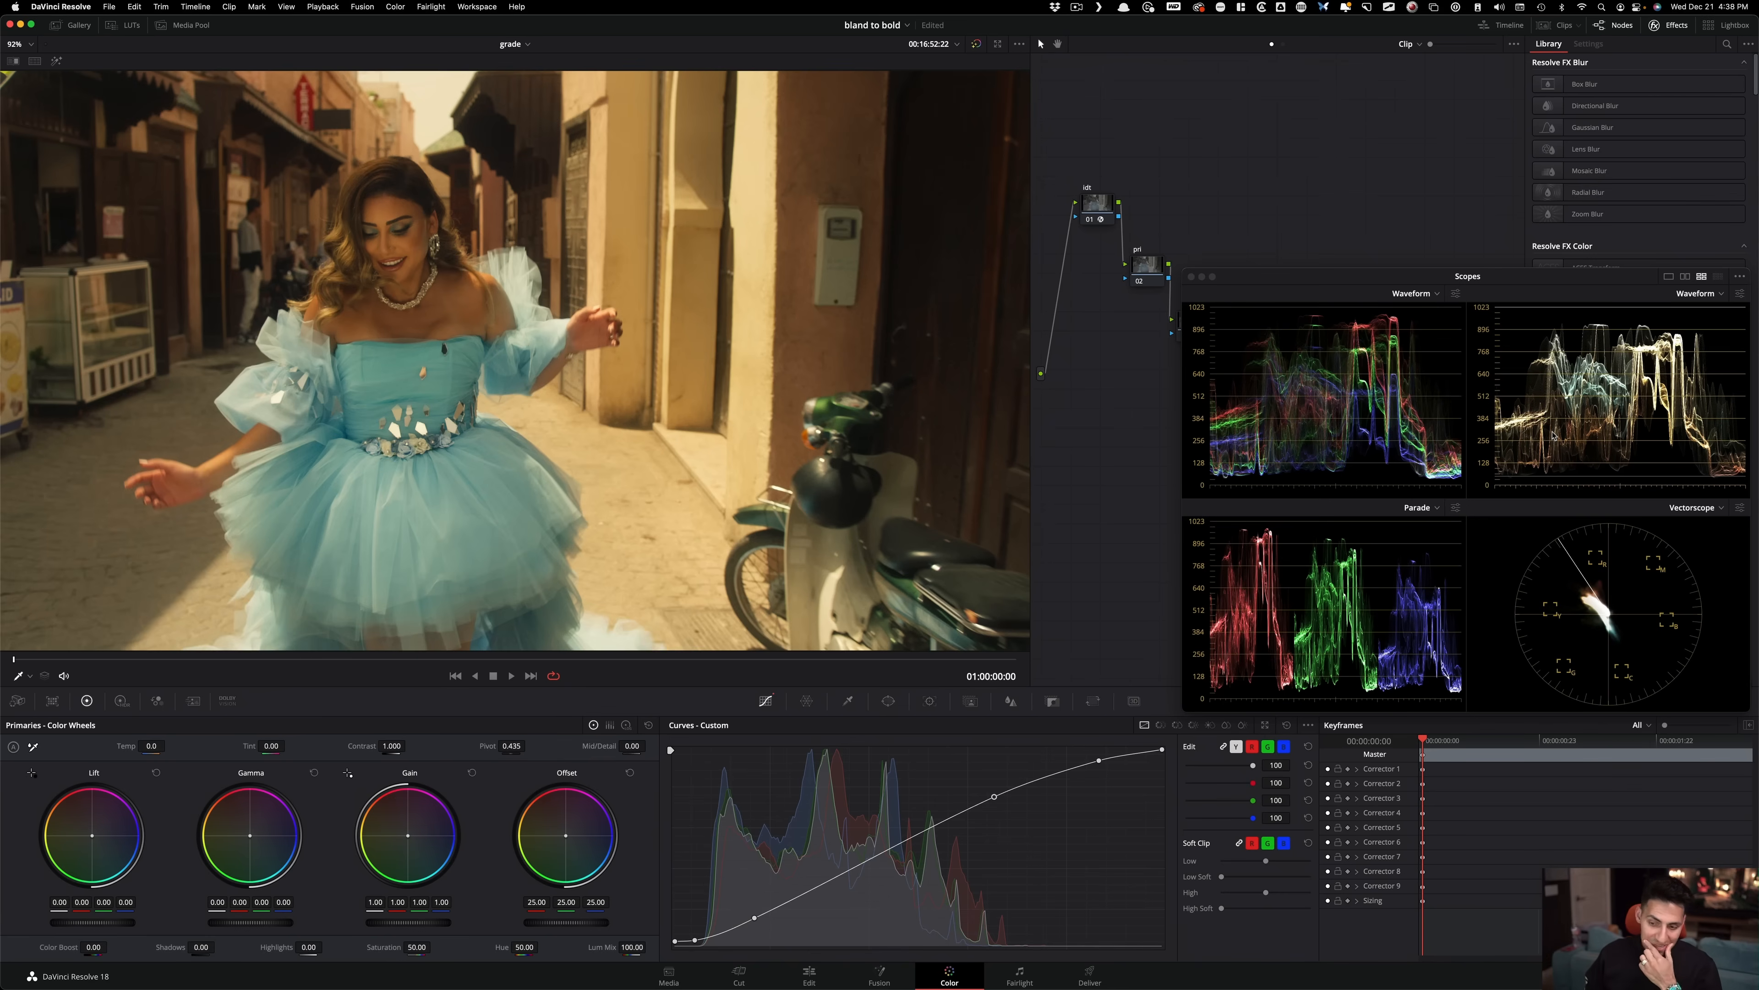
Switch to ShotDeck in Chrome and examine the daylight stills from Calvary and The Social Network as warm look references.
key(super+Tab)
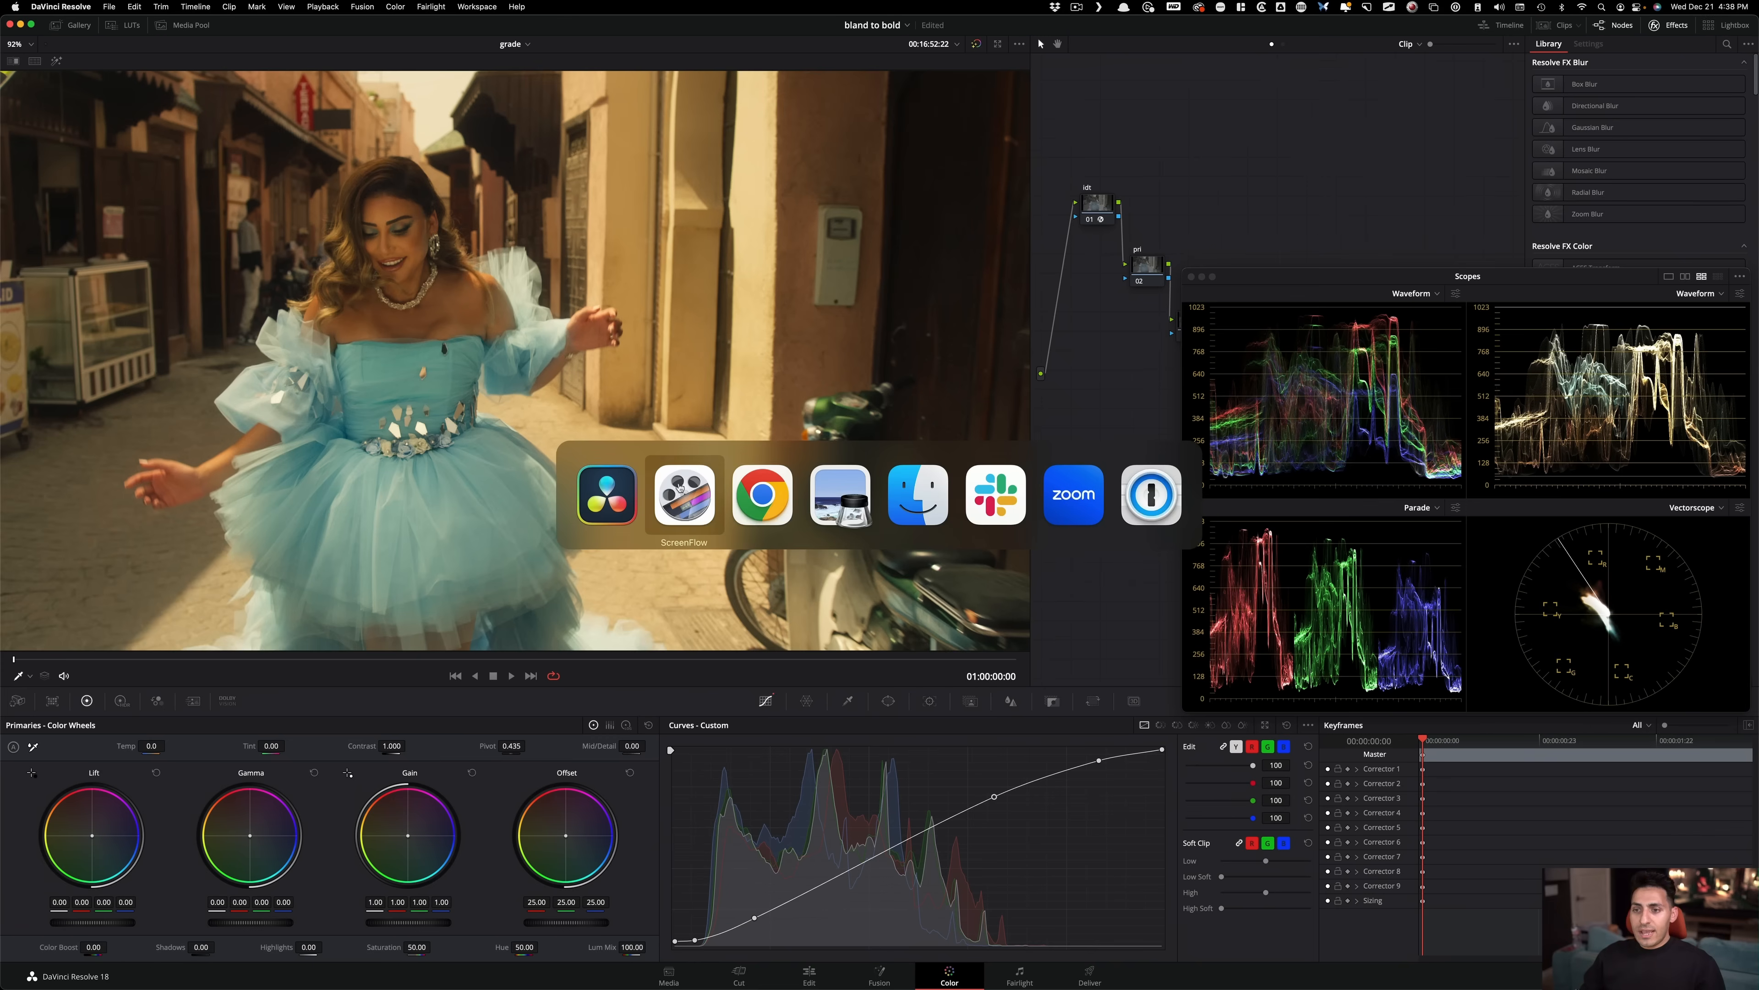
click(765, 494)
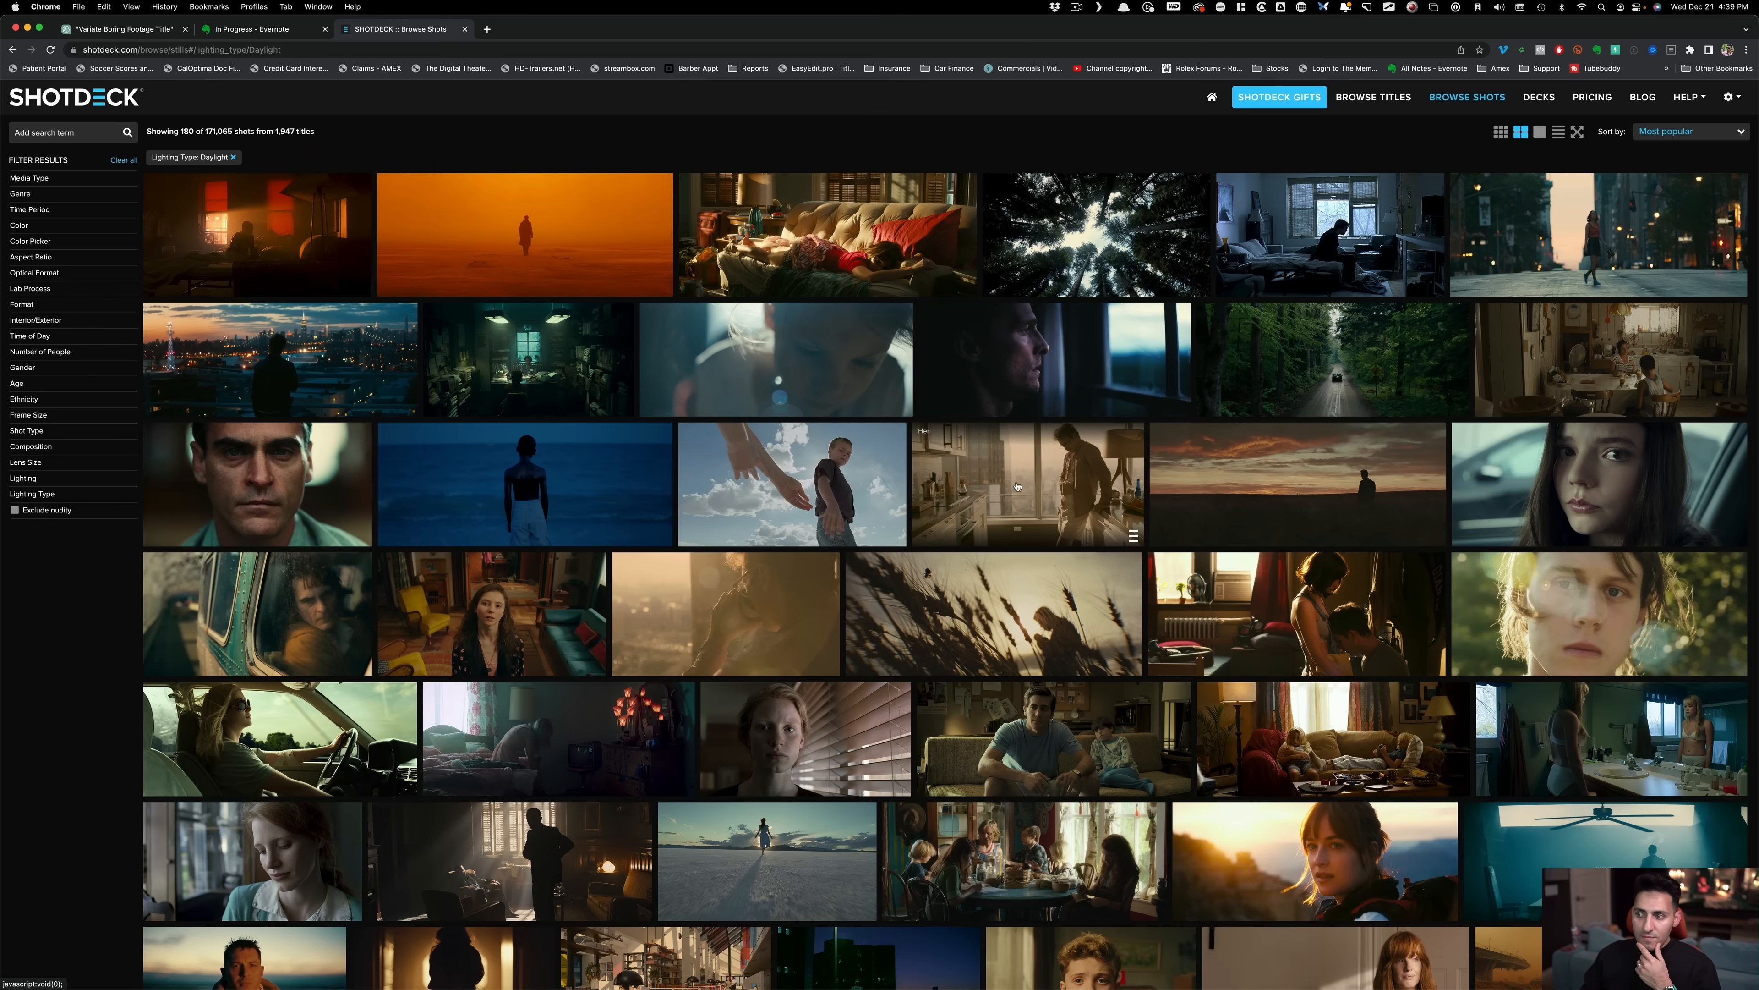
scroll(946, 500, down, 7)
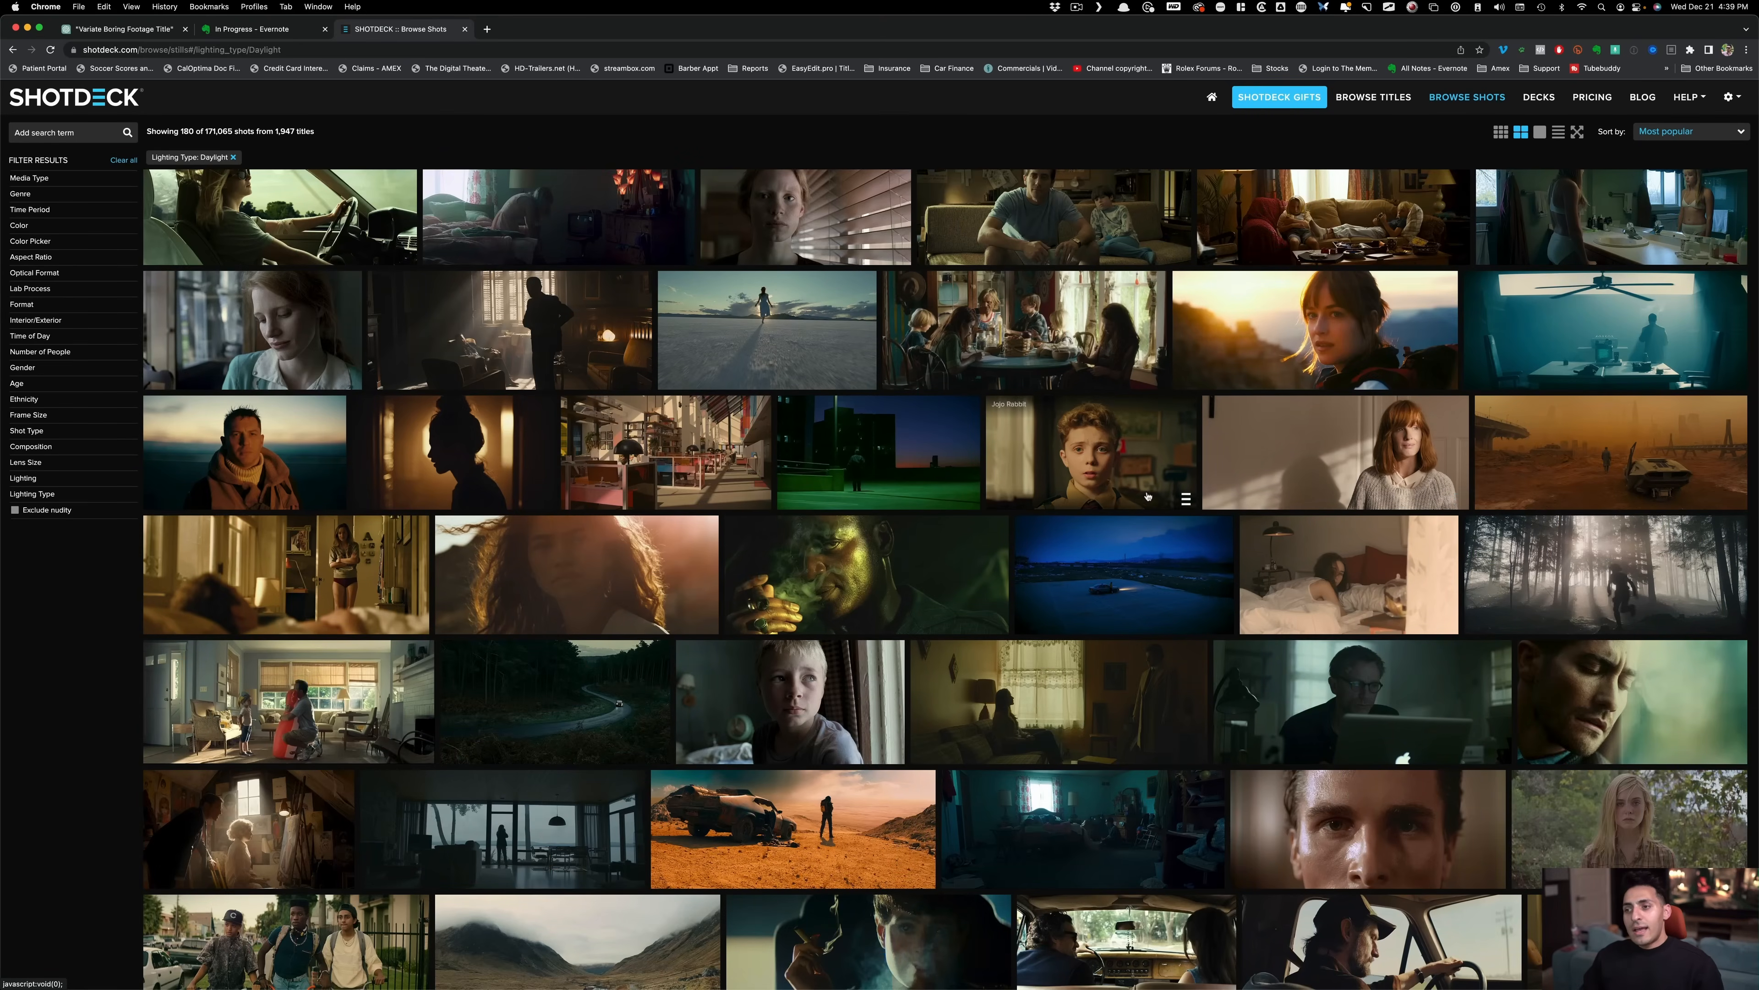
click(1330, 460)
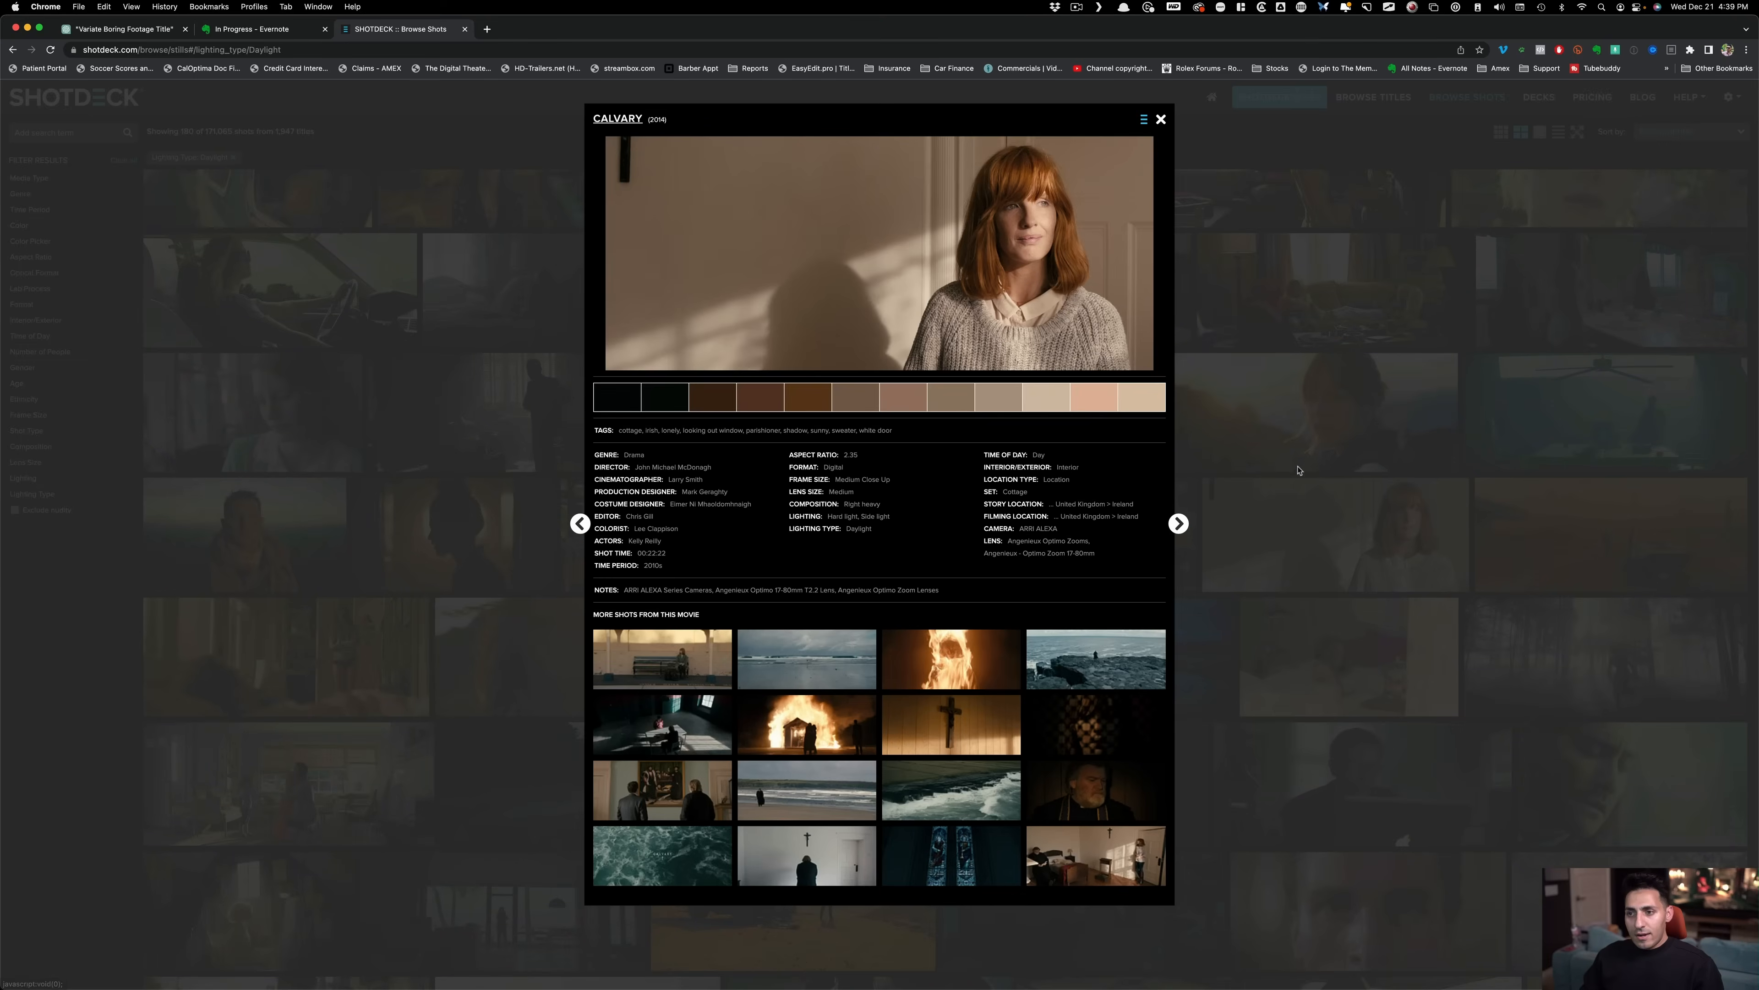
click(1388, 516)
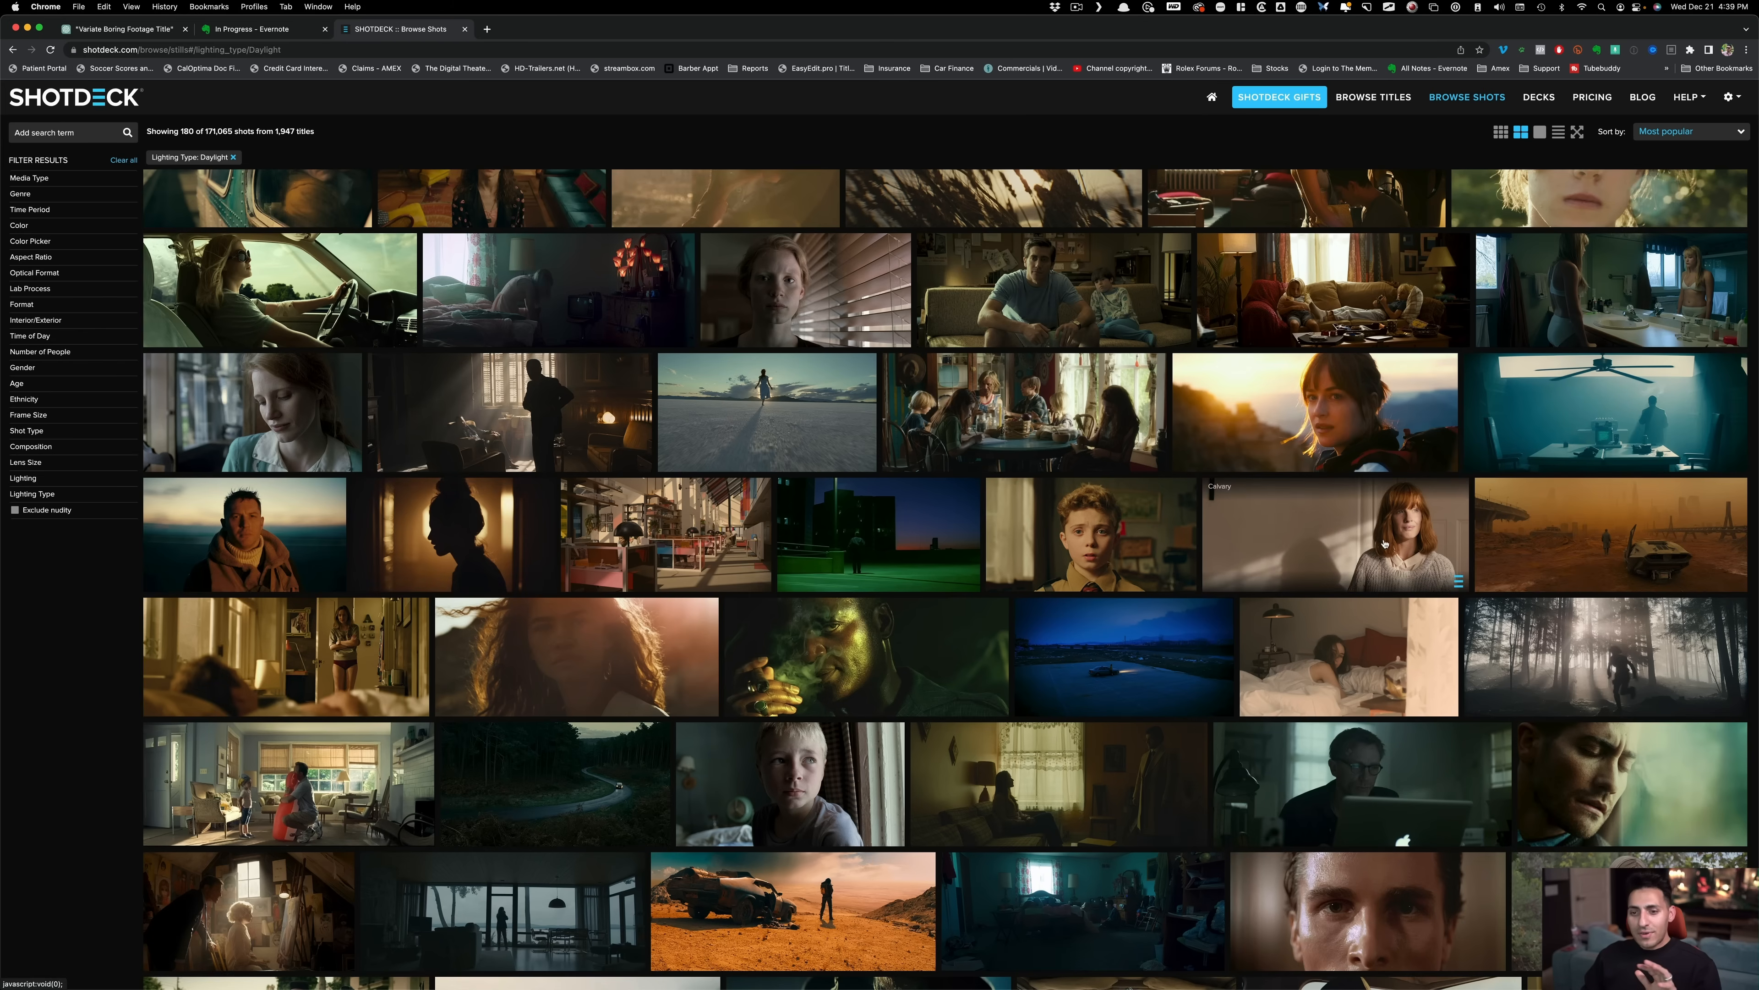
click(346, 665)
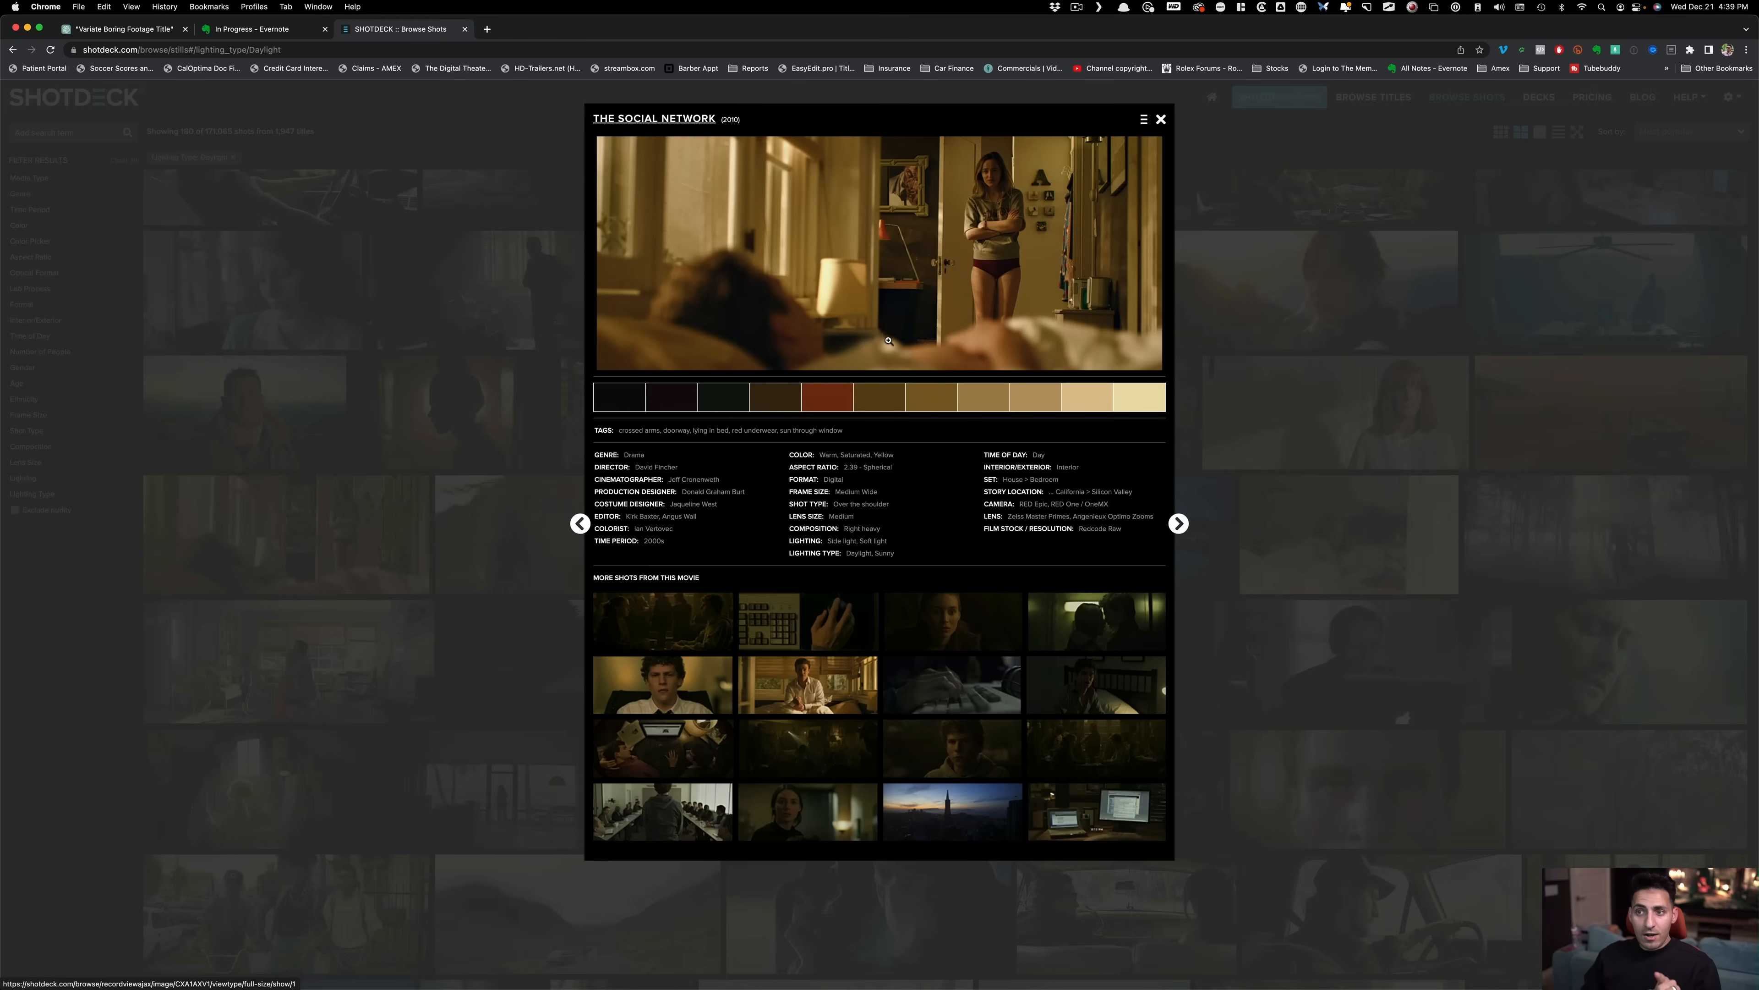
click(350, 538)
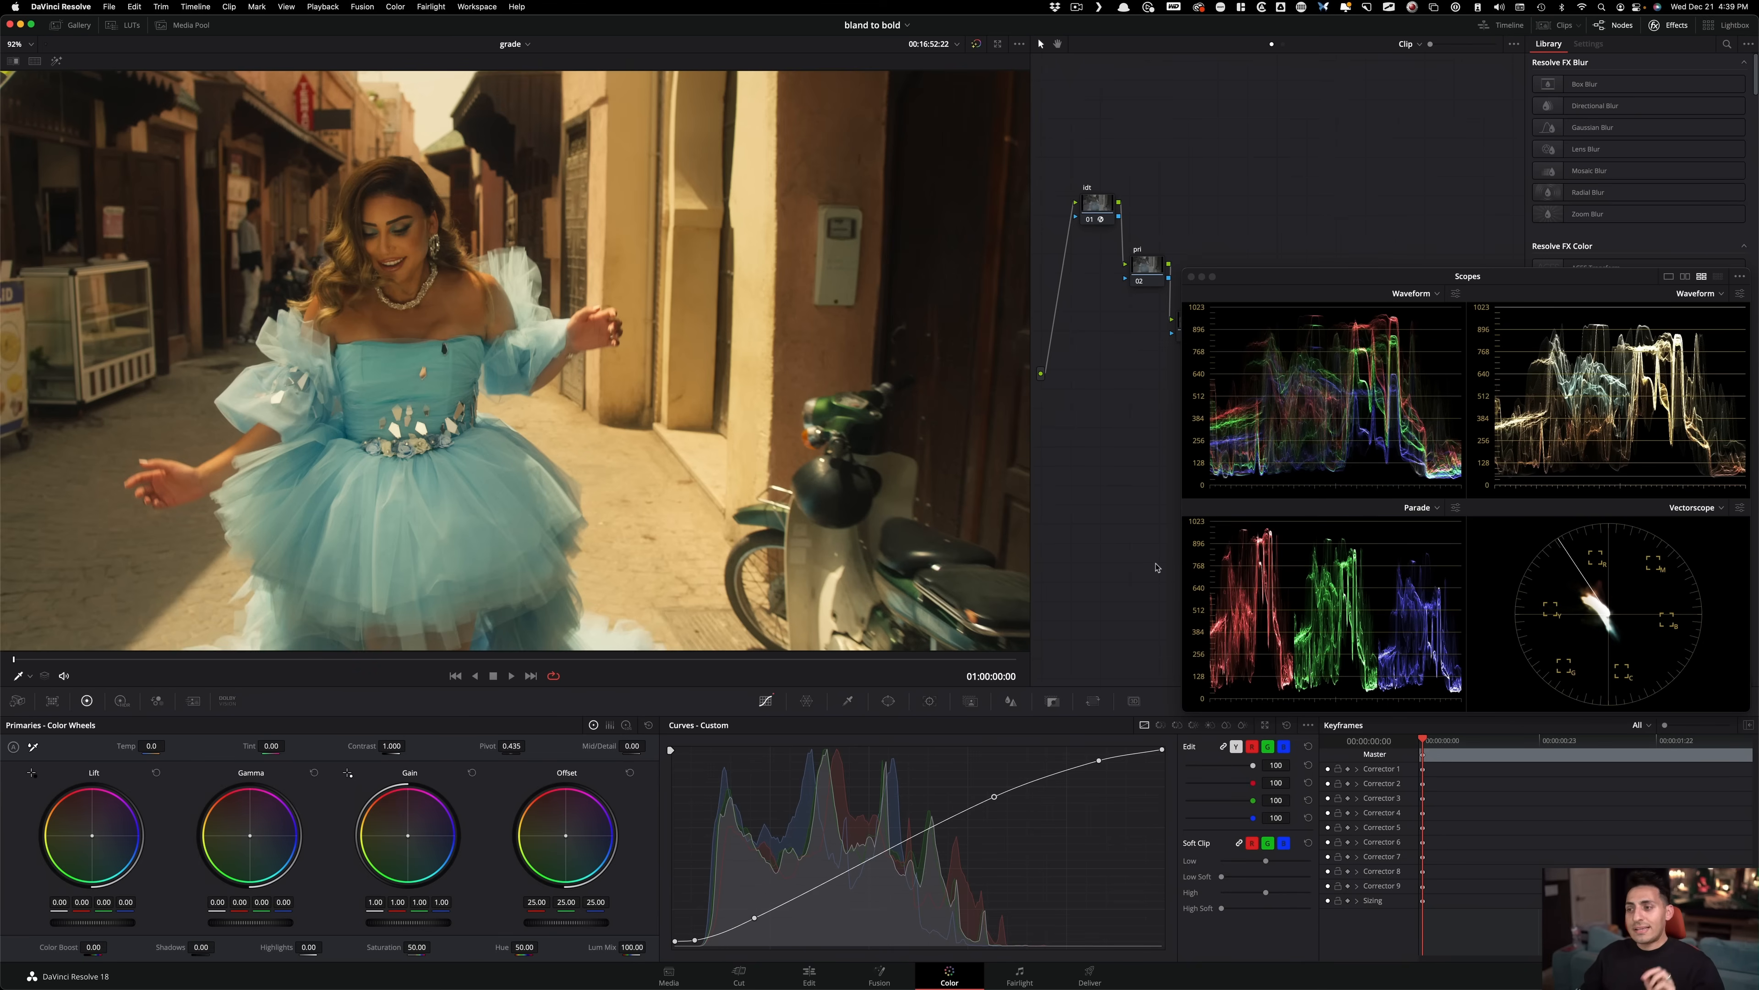
Return to DaVinci Resolve, compare the image with and without the curve on node 06, and save the project.
drag(1267, 282, 1324, 549)
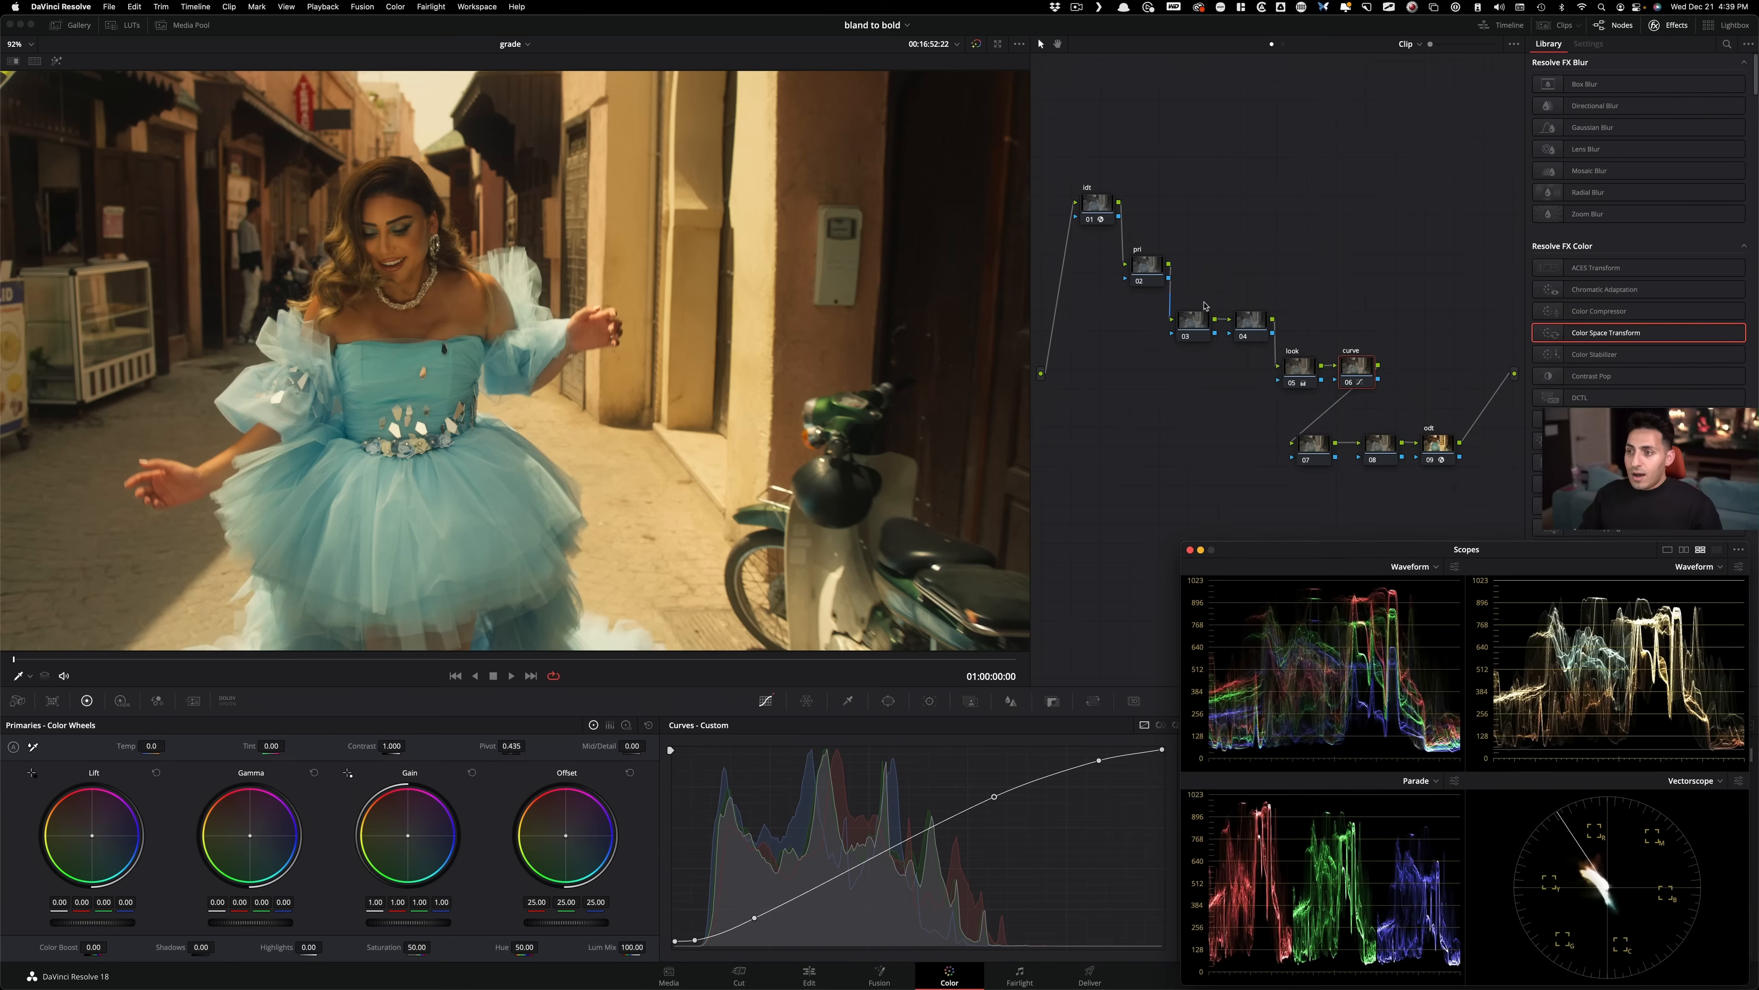
click(1293, 370)
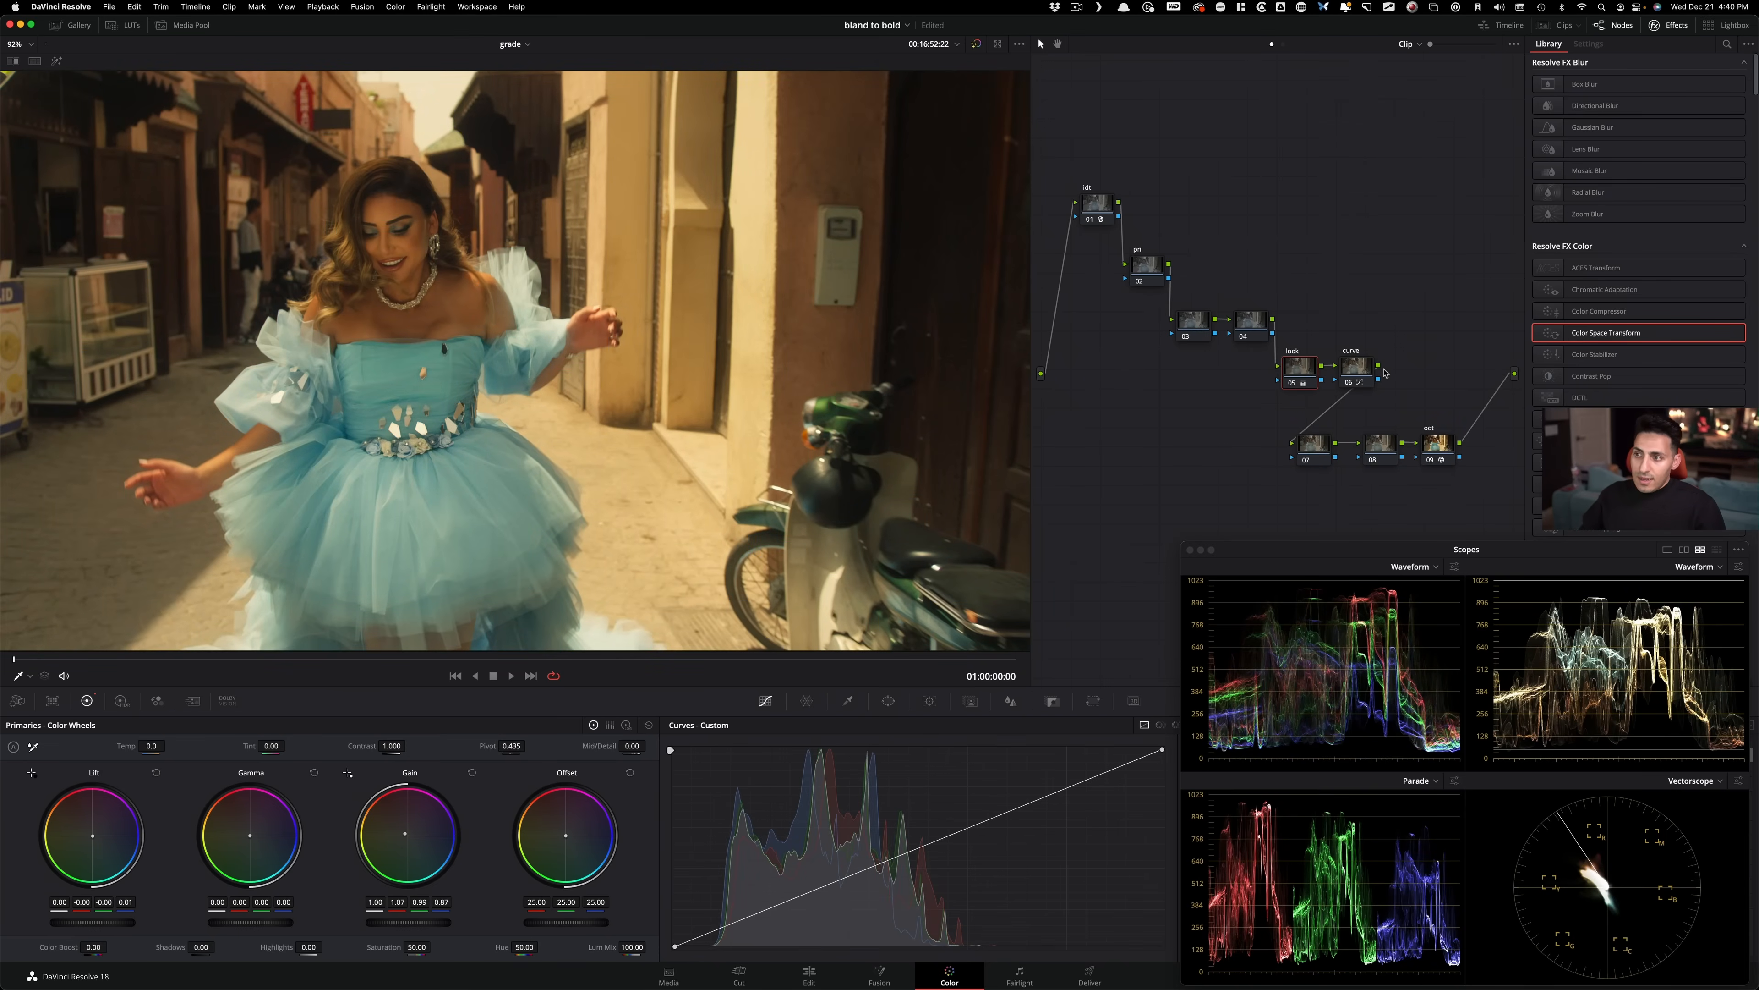
click(1352, 370)
key(super+d)
key(super+d)
key(super+d)
key(super+d)
key(super+d)
key(super+d)
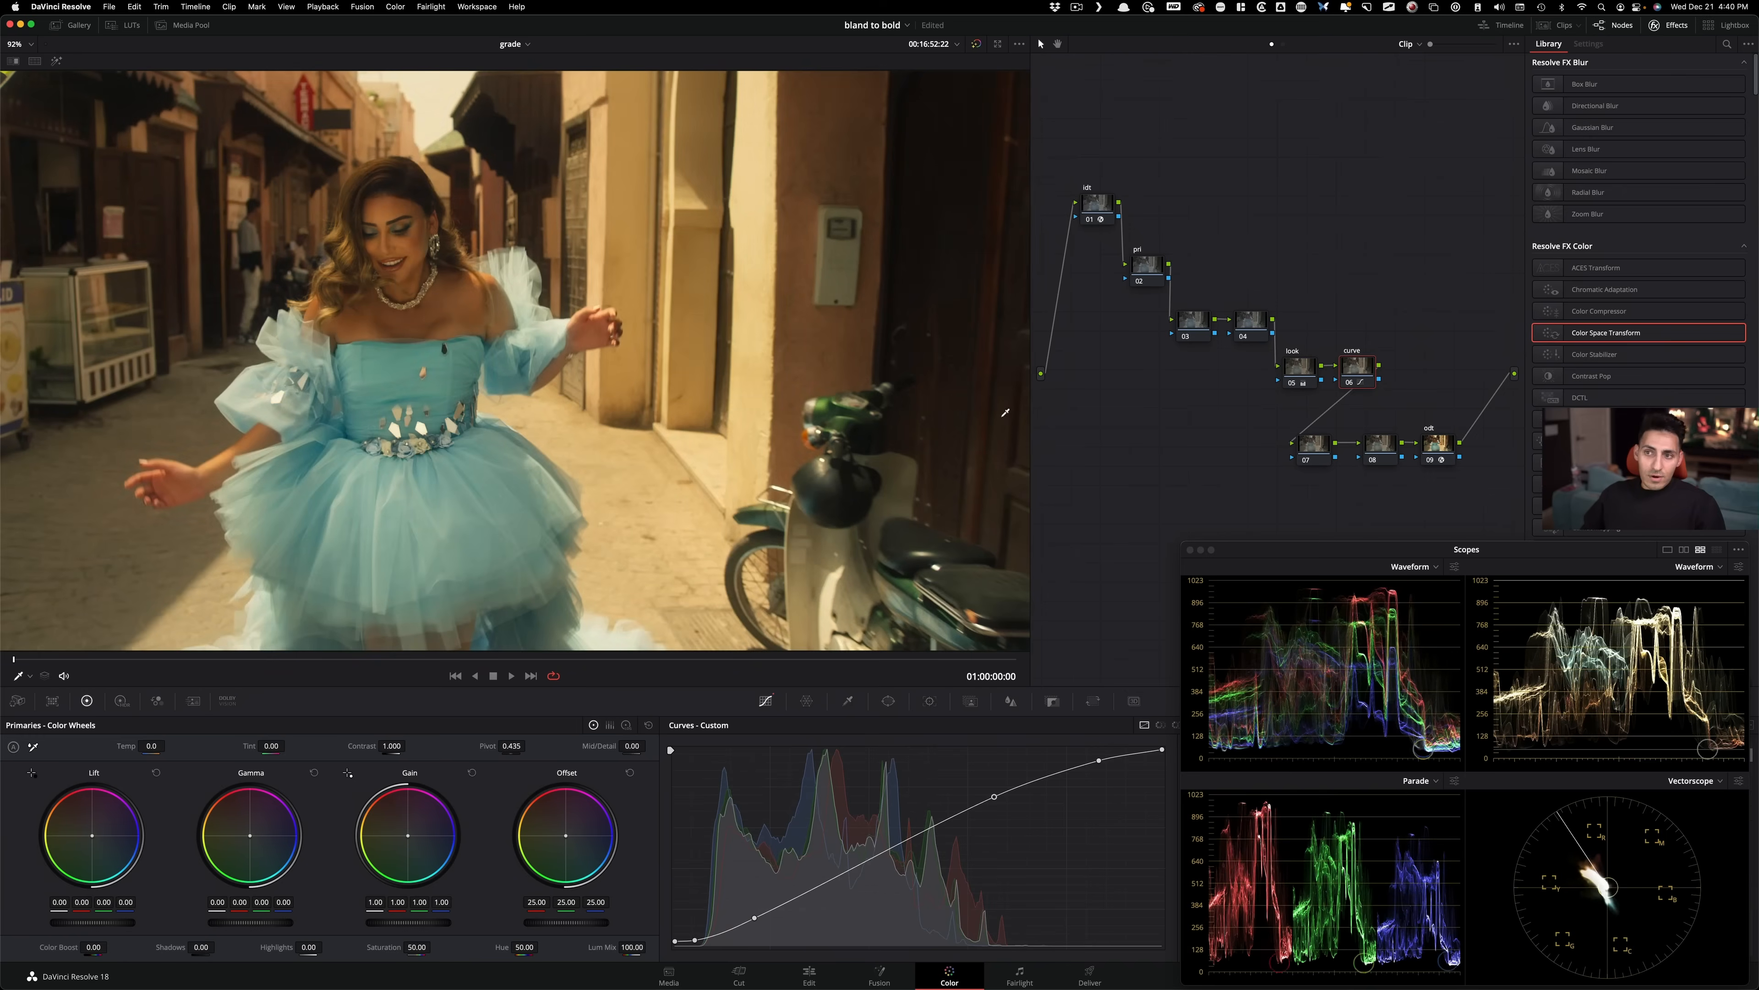
key(super+d)
key(super+d)
key(super+d)
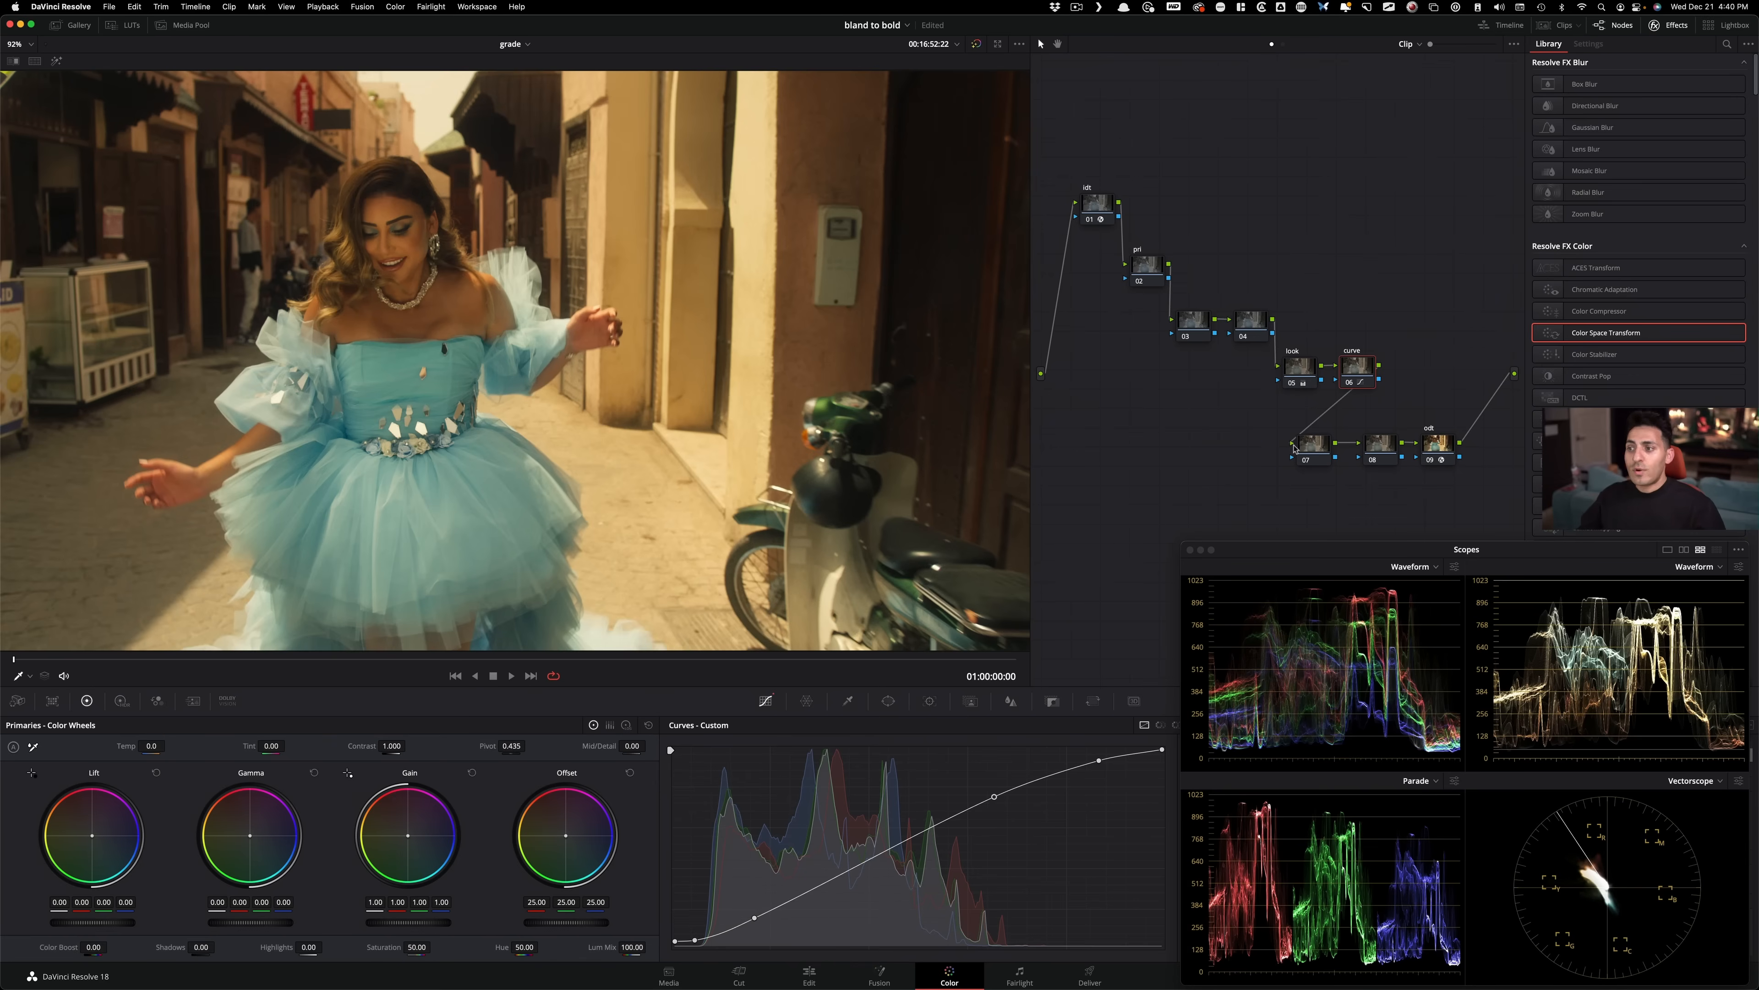
key(super+s)
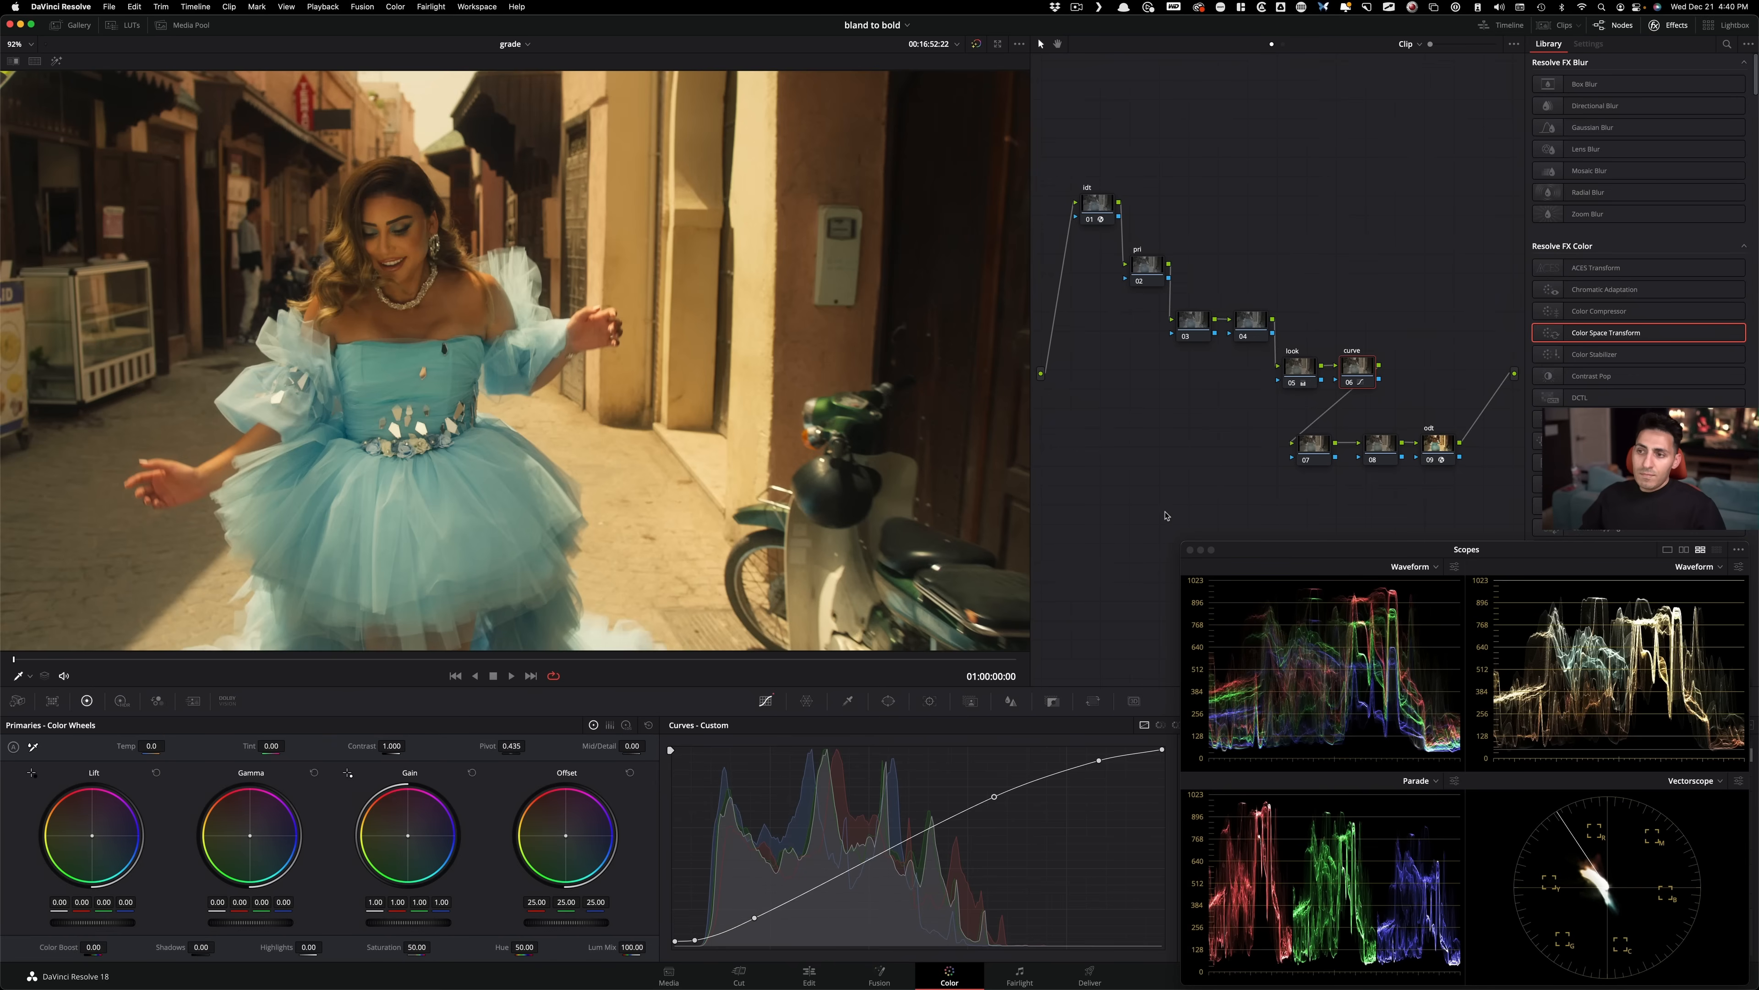
Select node 07, play the clip through, and park the playhead on the frame at 01:00:02:05.
click(1296, 453)
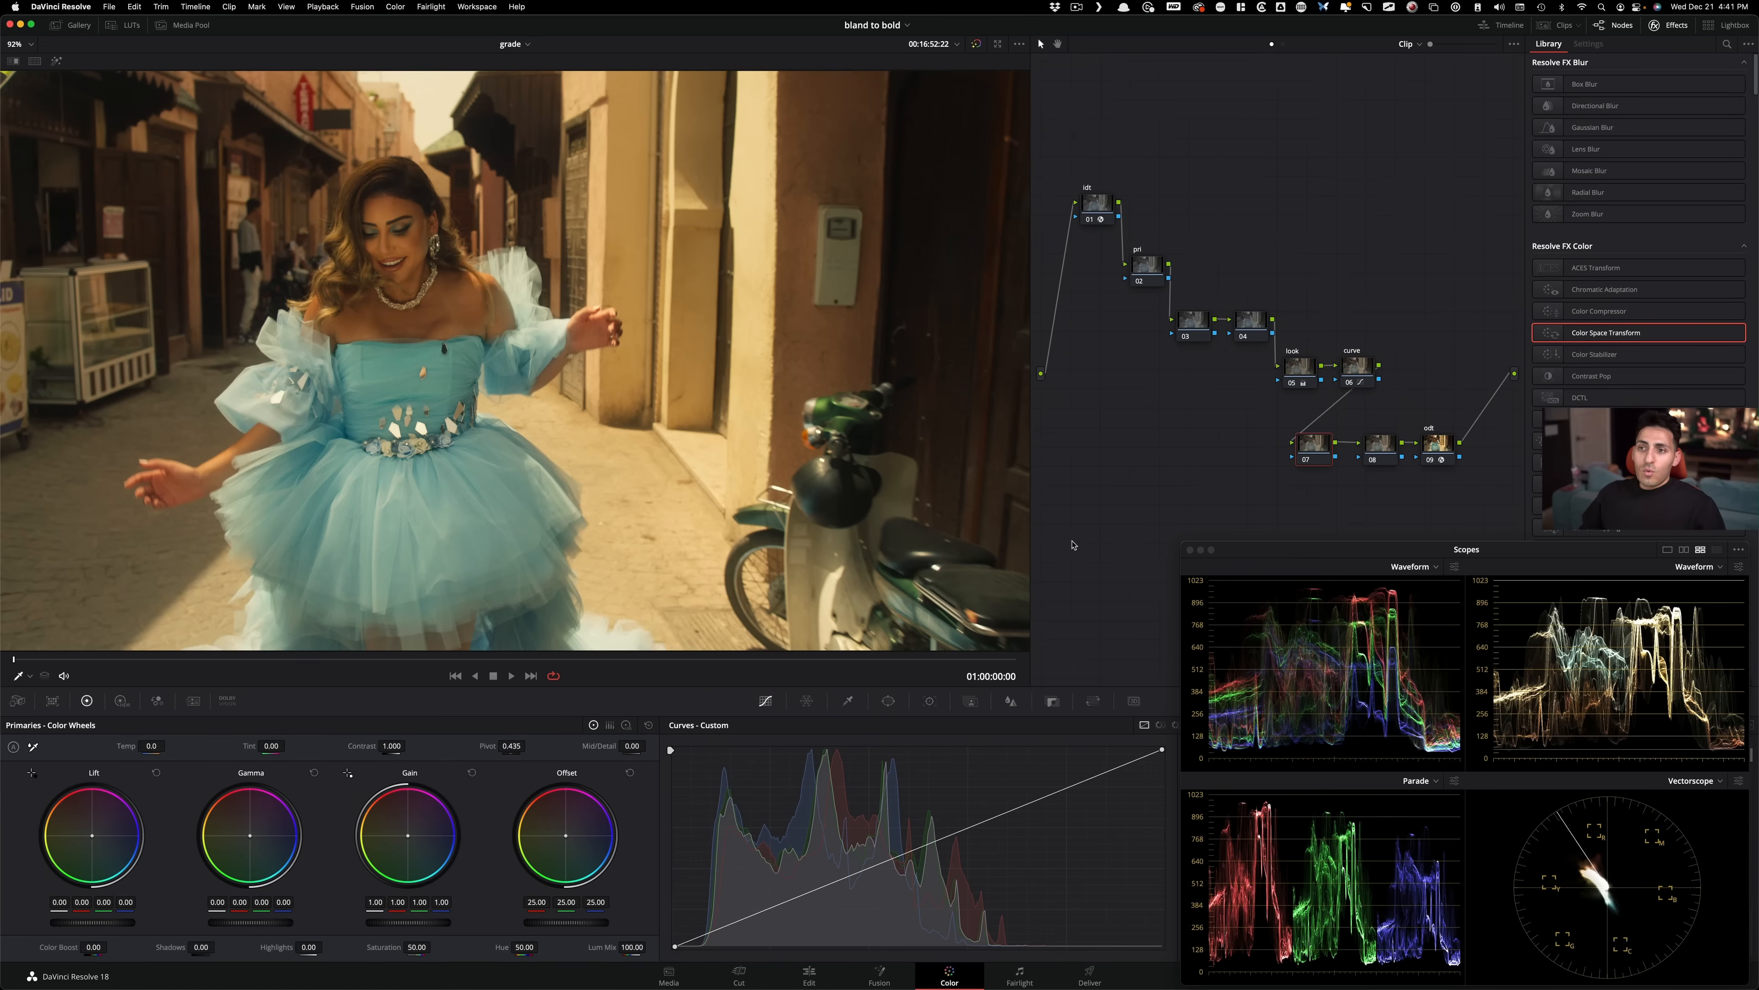
scroll(907, 575, down, 1)
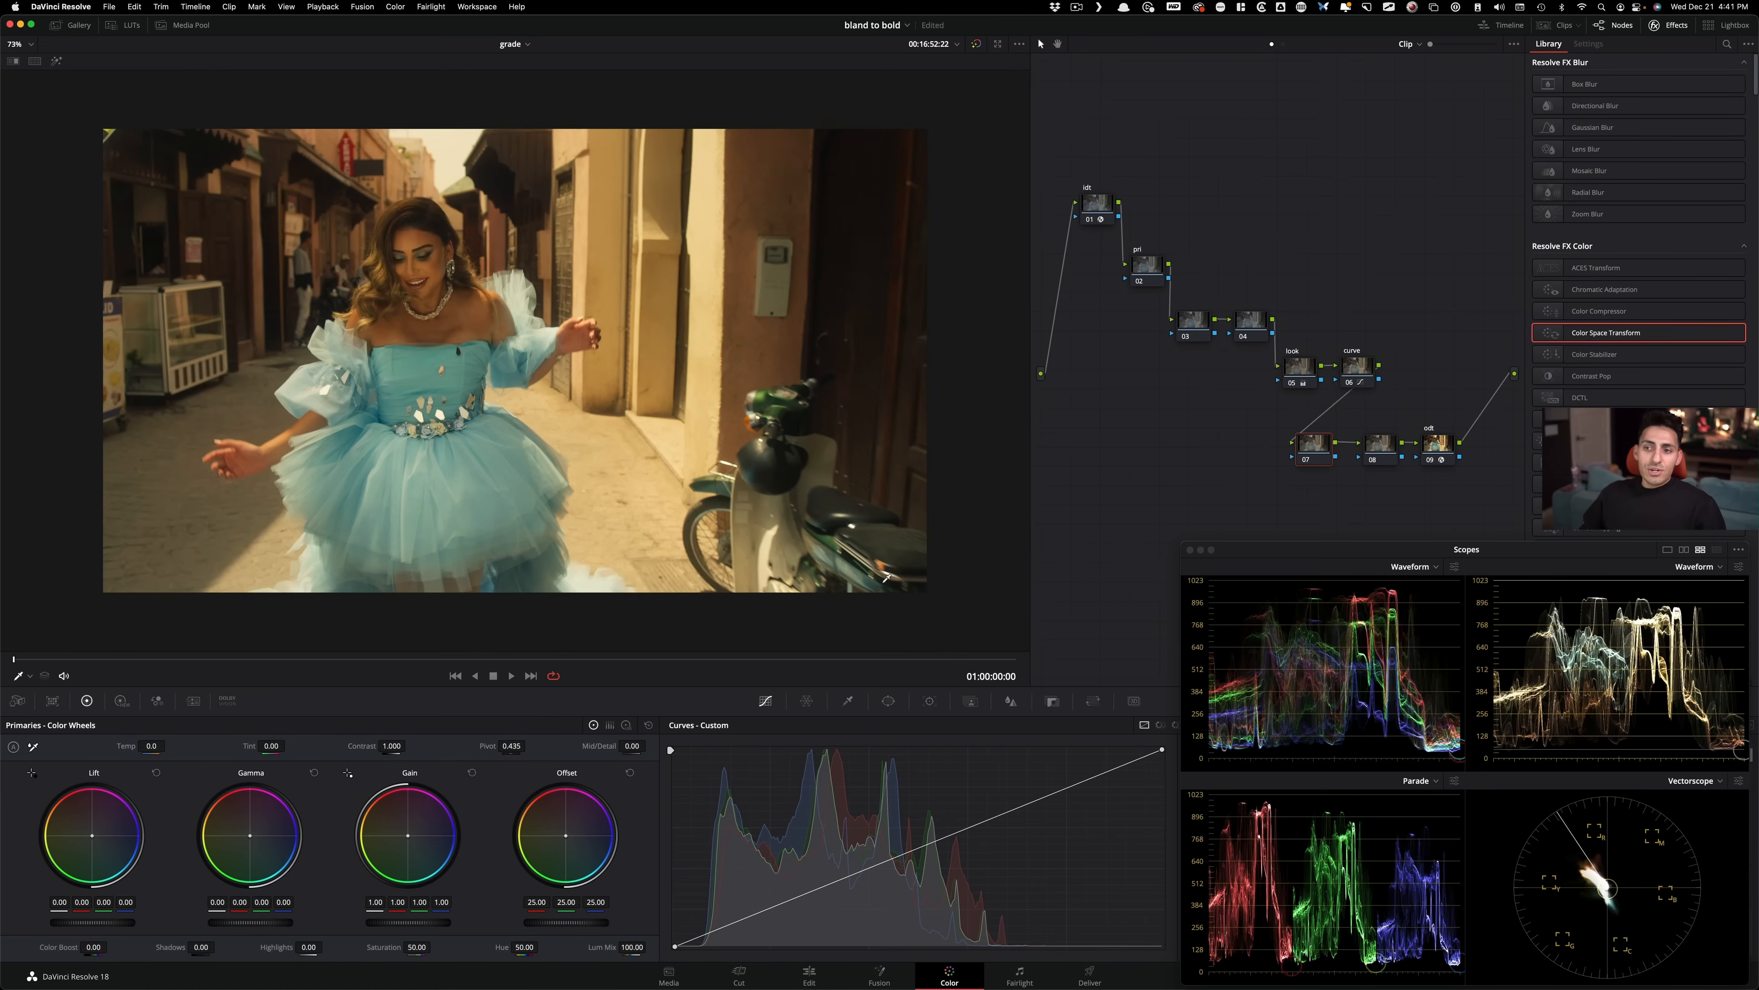
key(space)
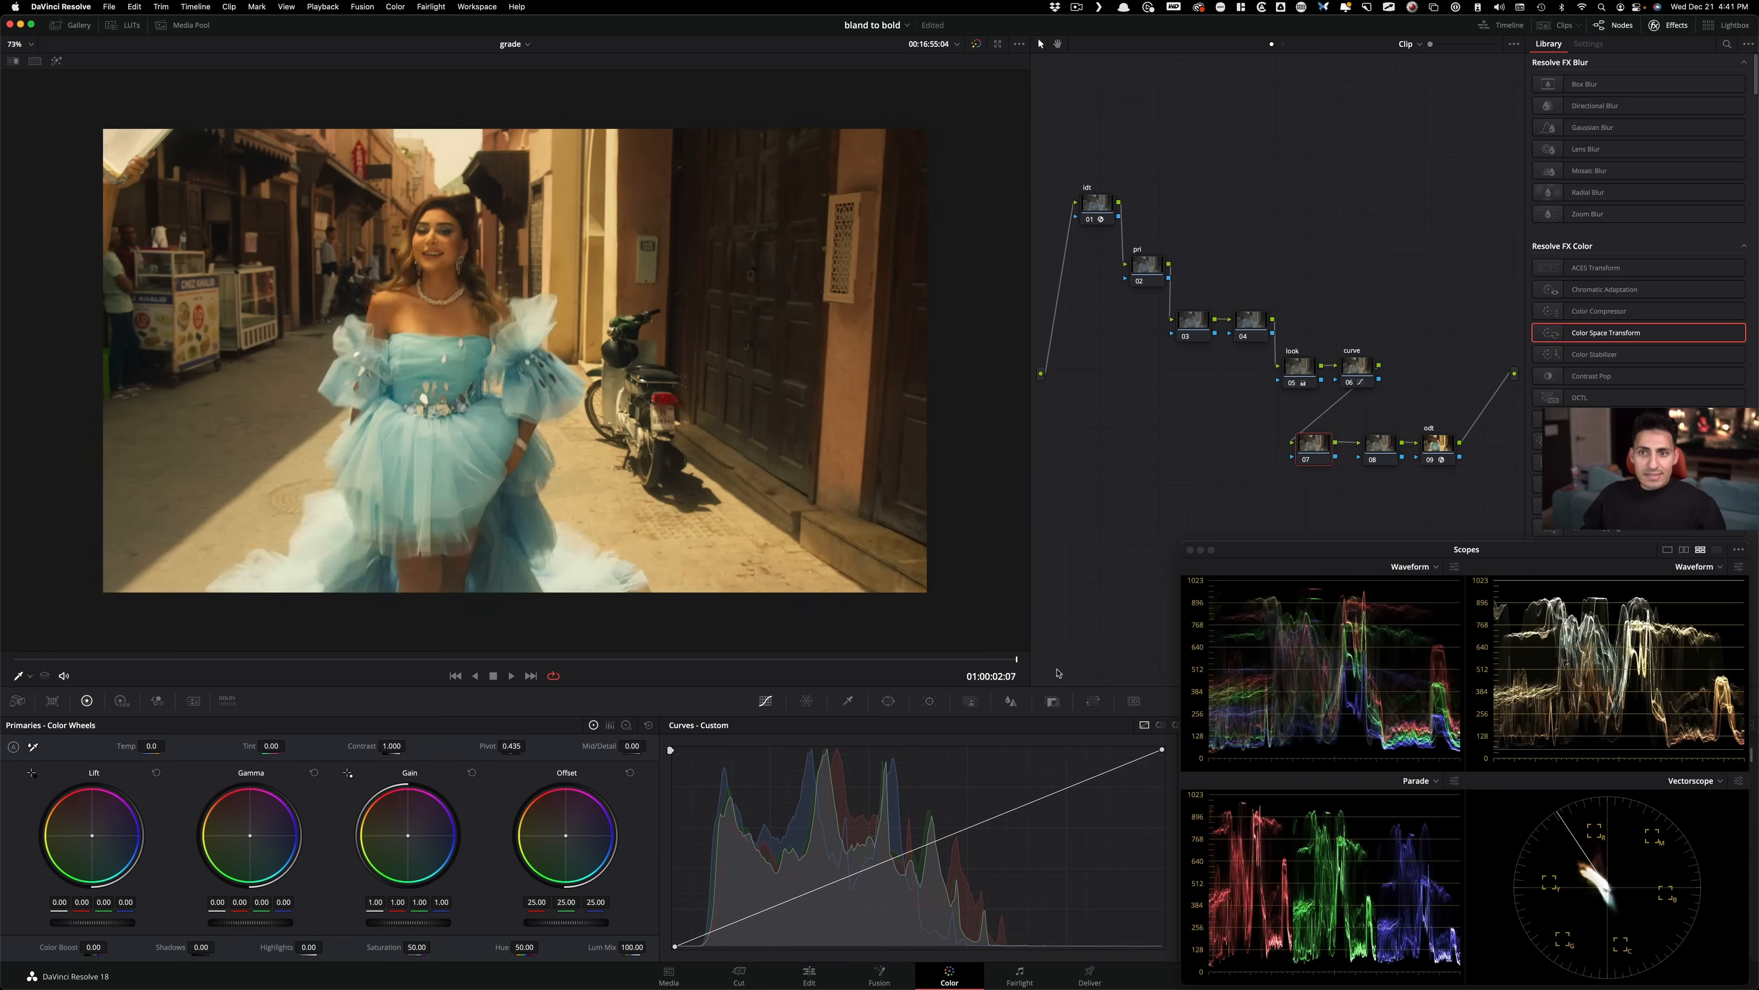
key(space)
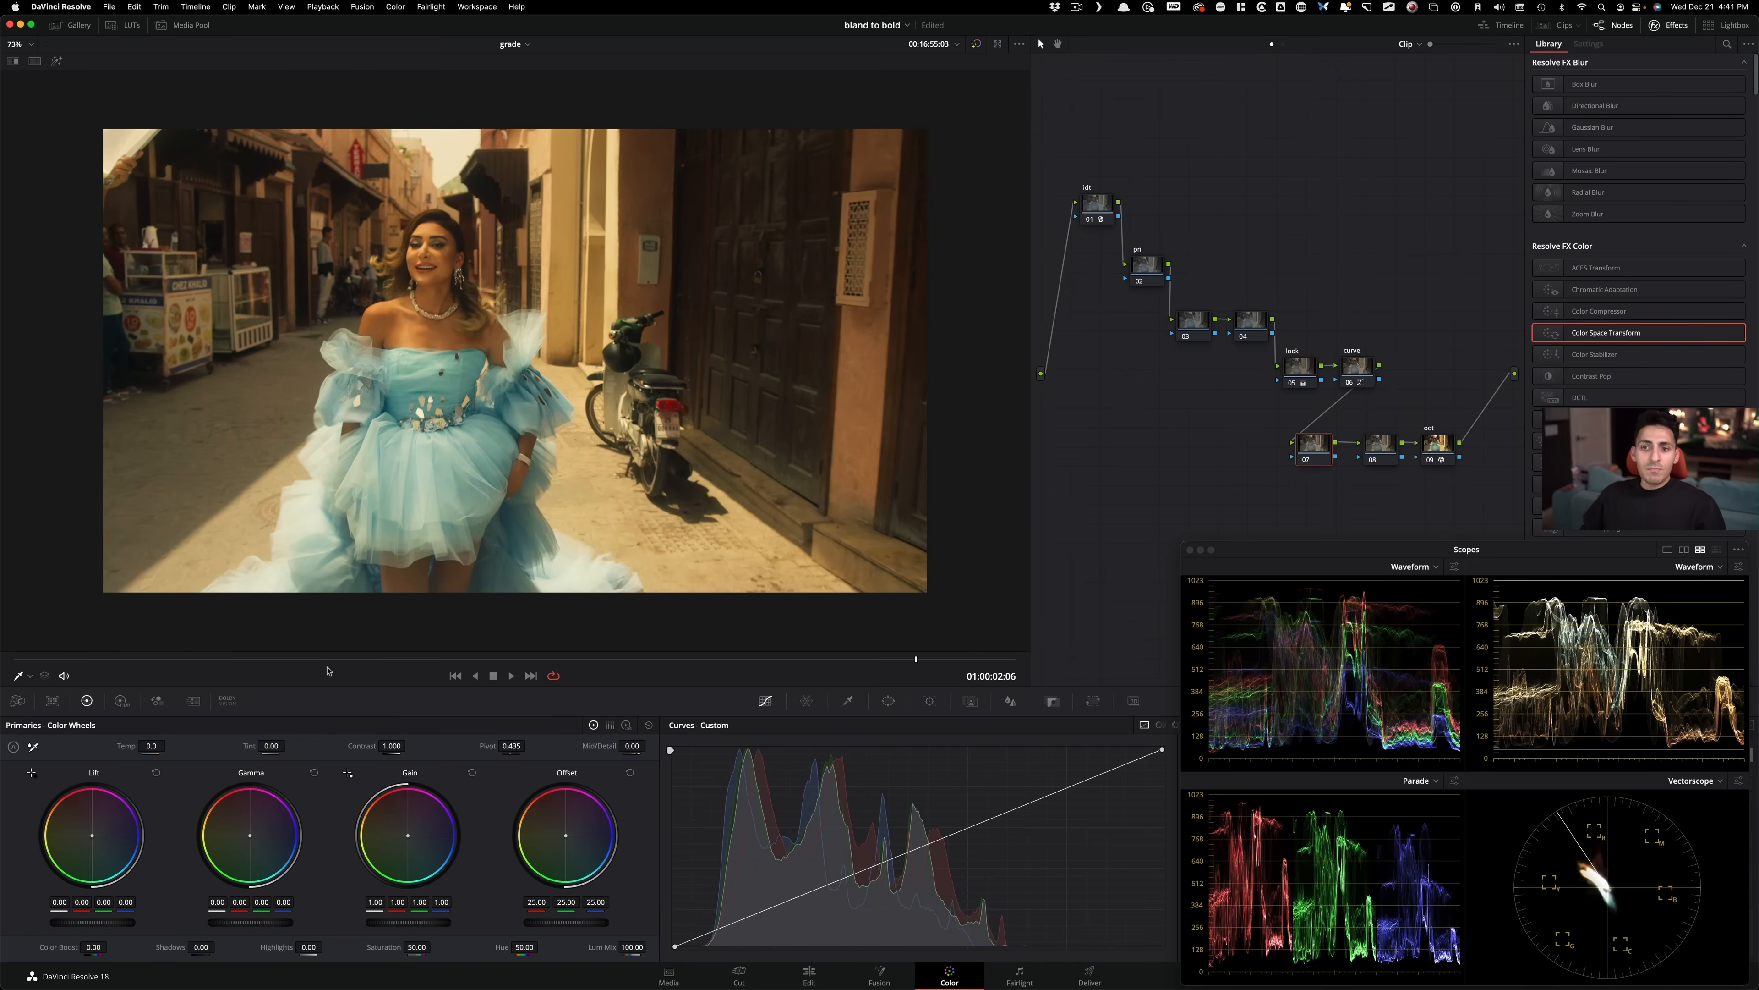
drag(104, 658, 899, 659)
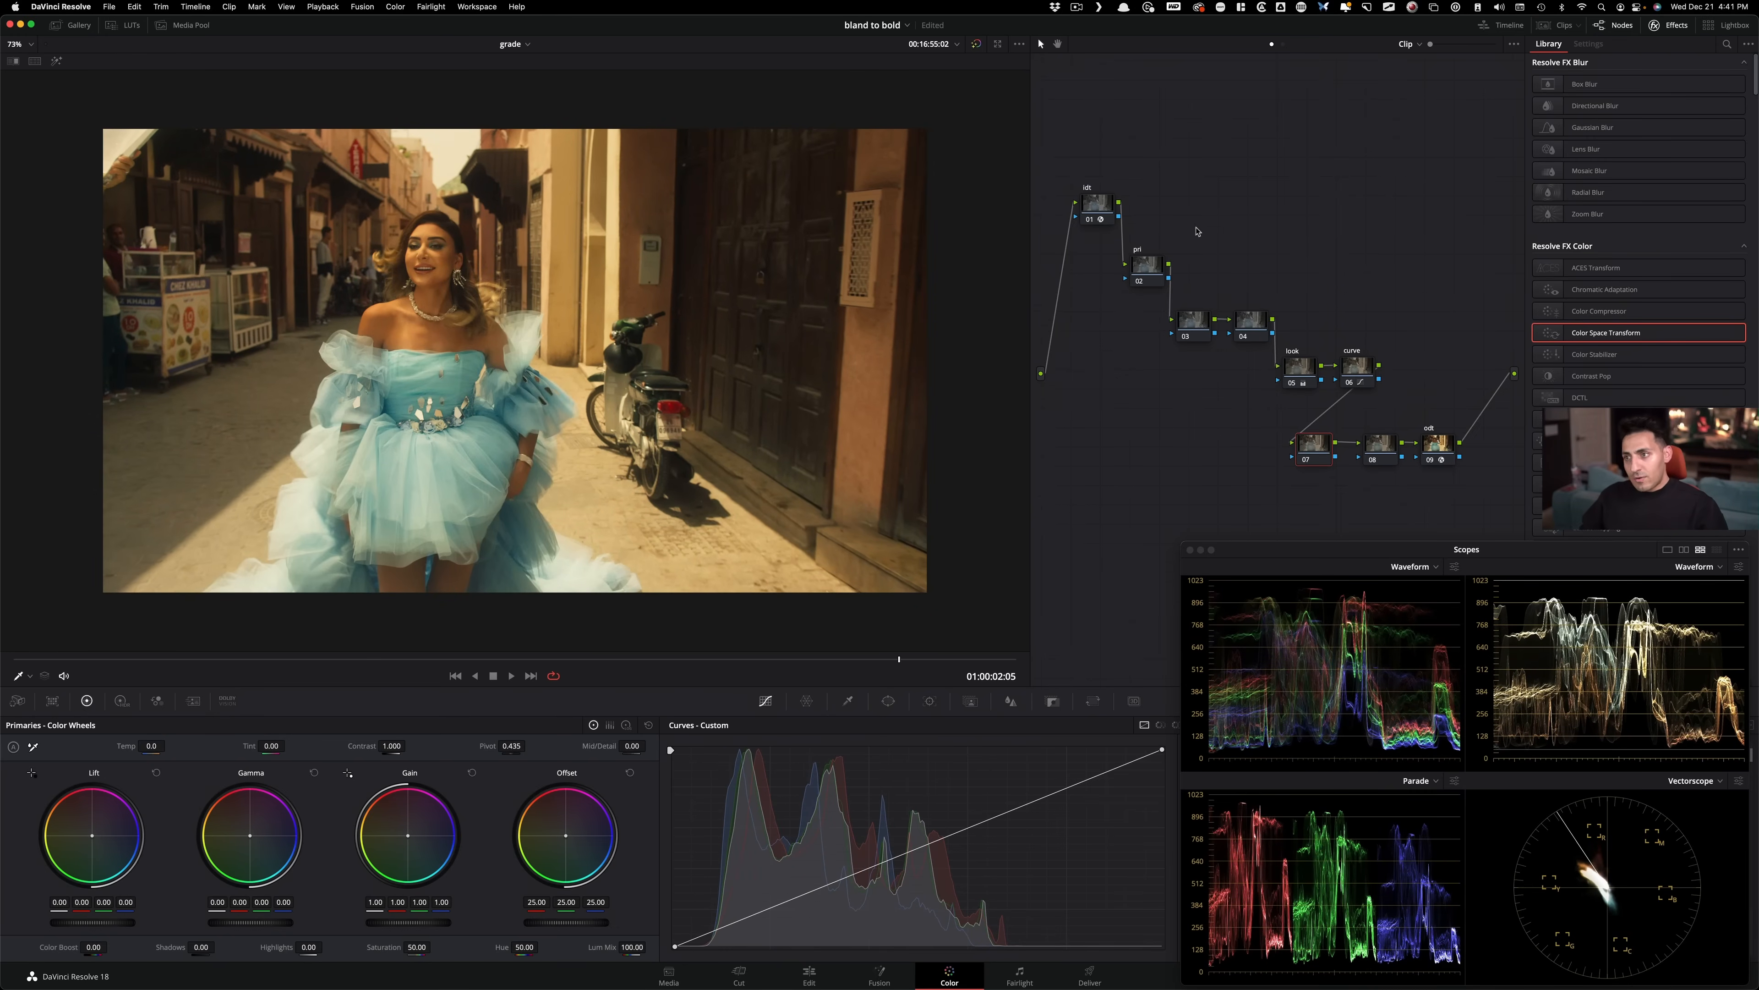
Label node 03 "face" and node 04 "vig".
click(1191, 330)
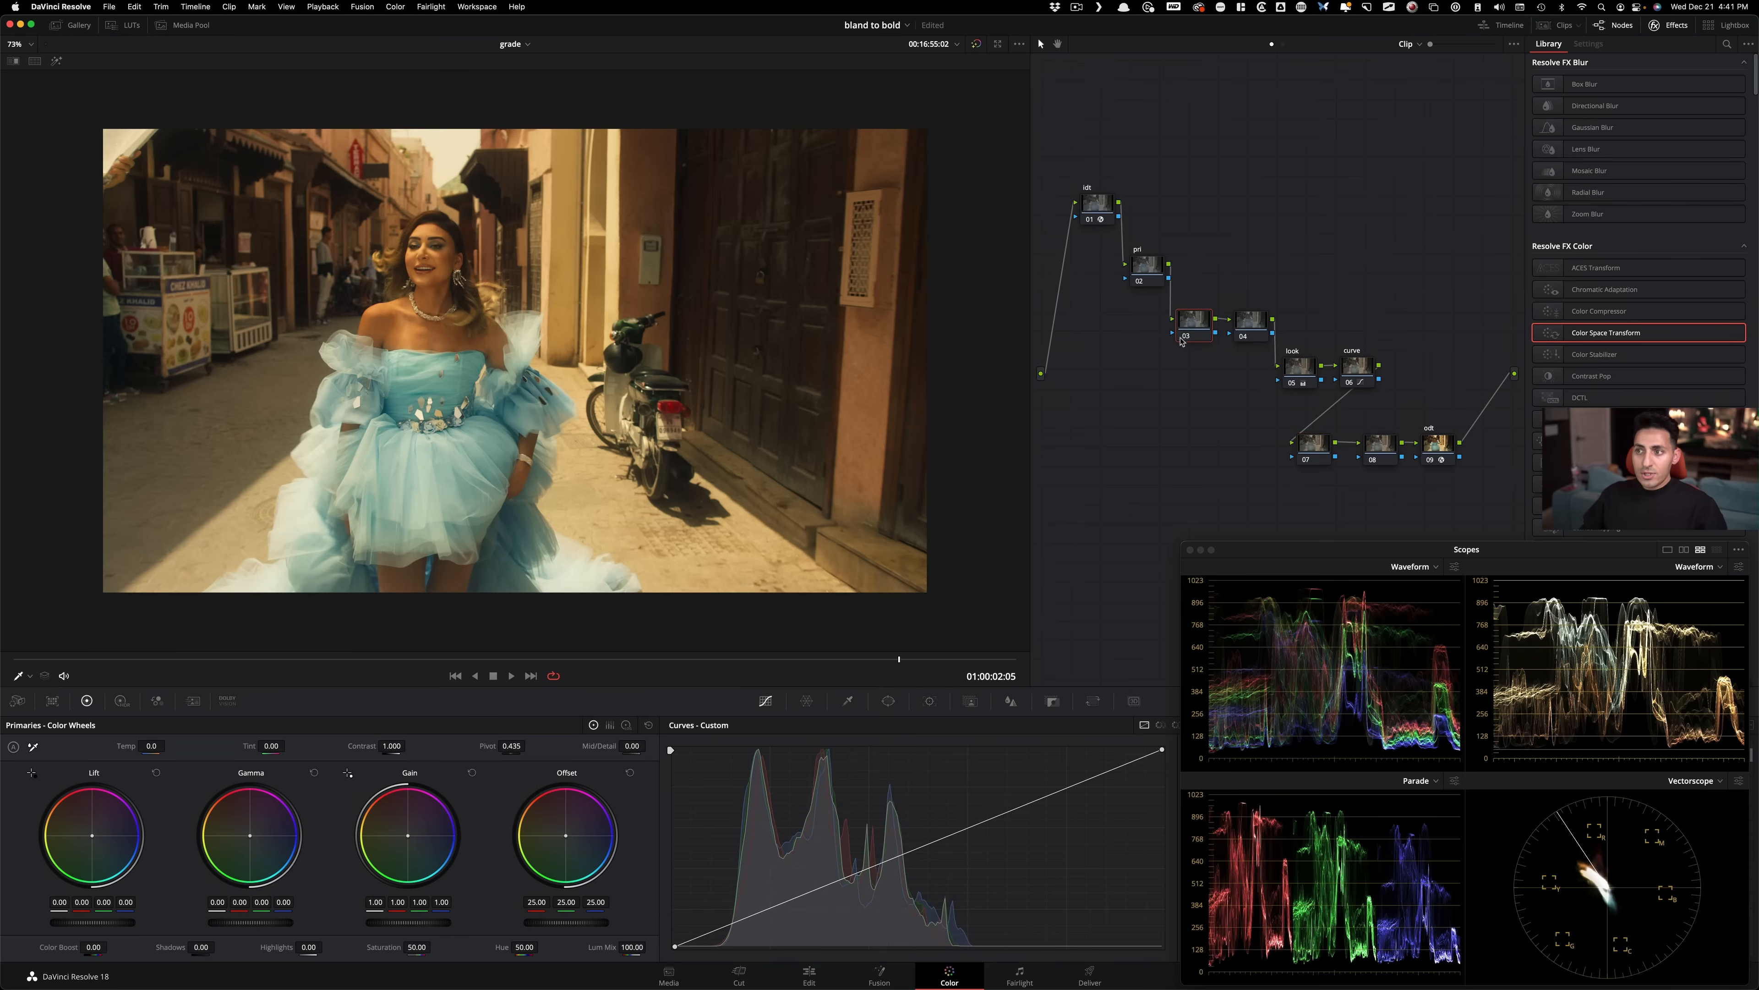
text(e)
key(Tab)
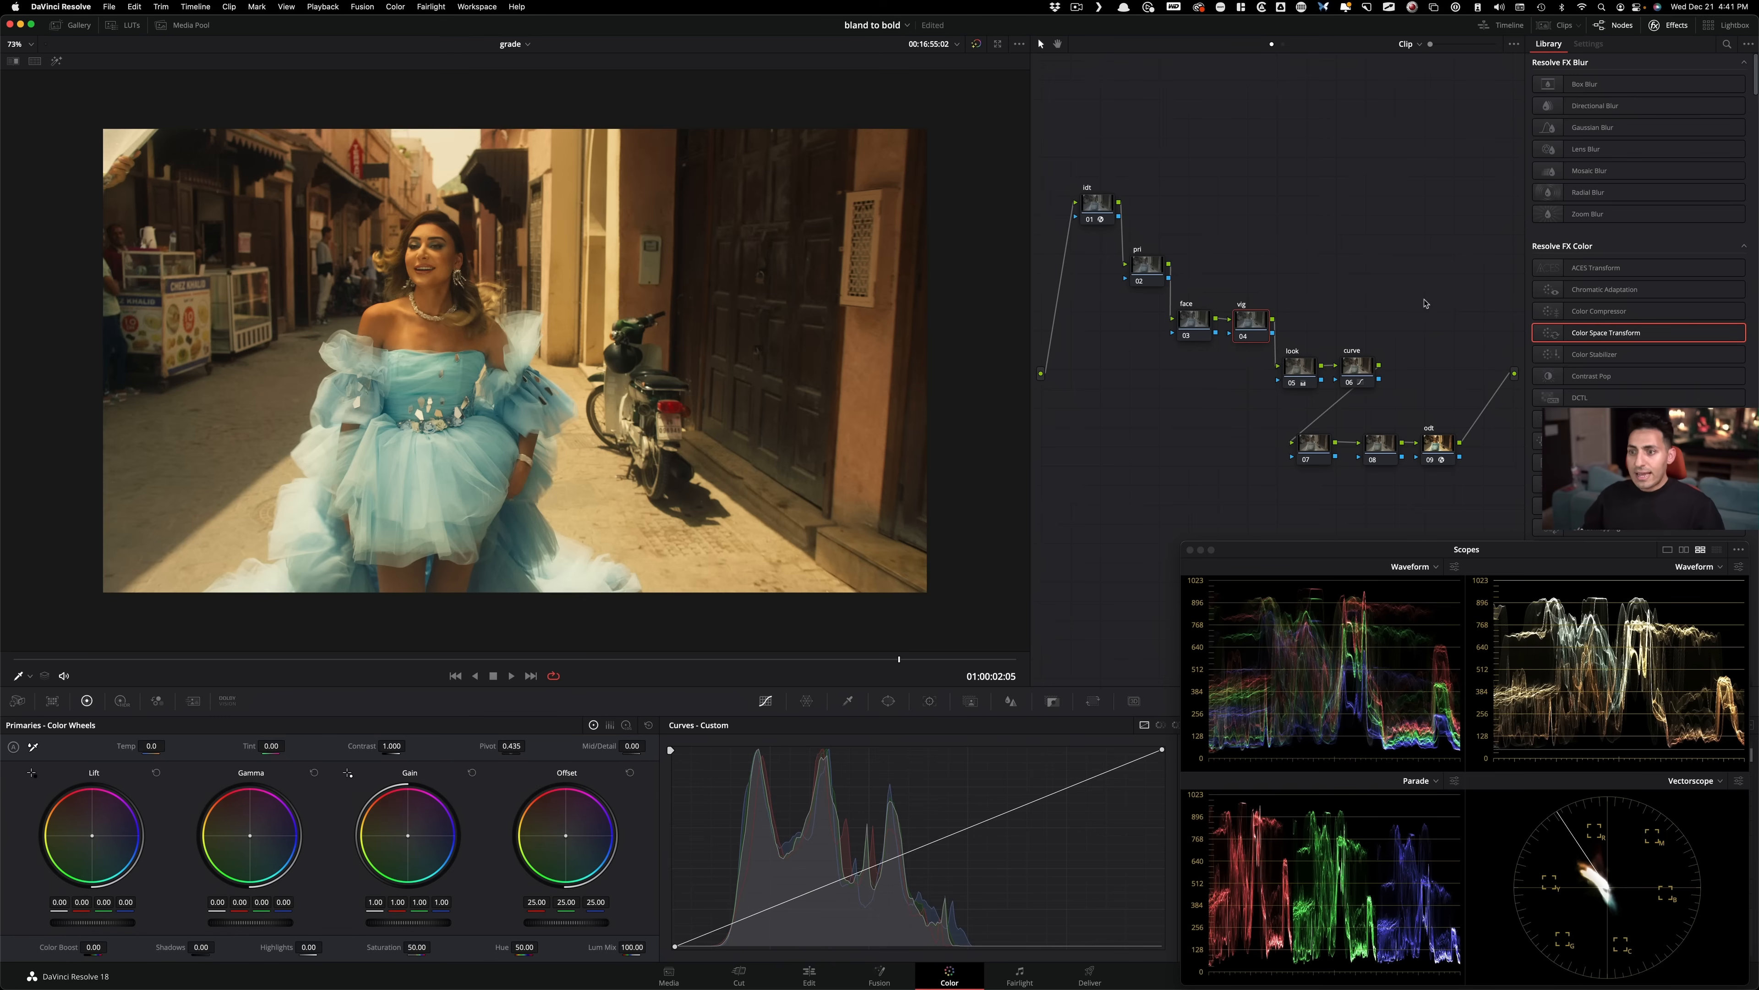
Add a circular window on the vig node, shaped as a tall ellipse around the woman, size about 54.8, aspect about 23.3, rotated about -27.9.
key(shift+z)
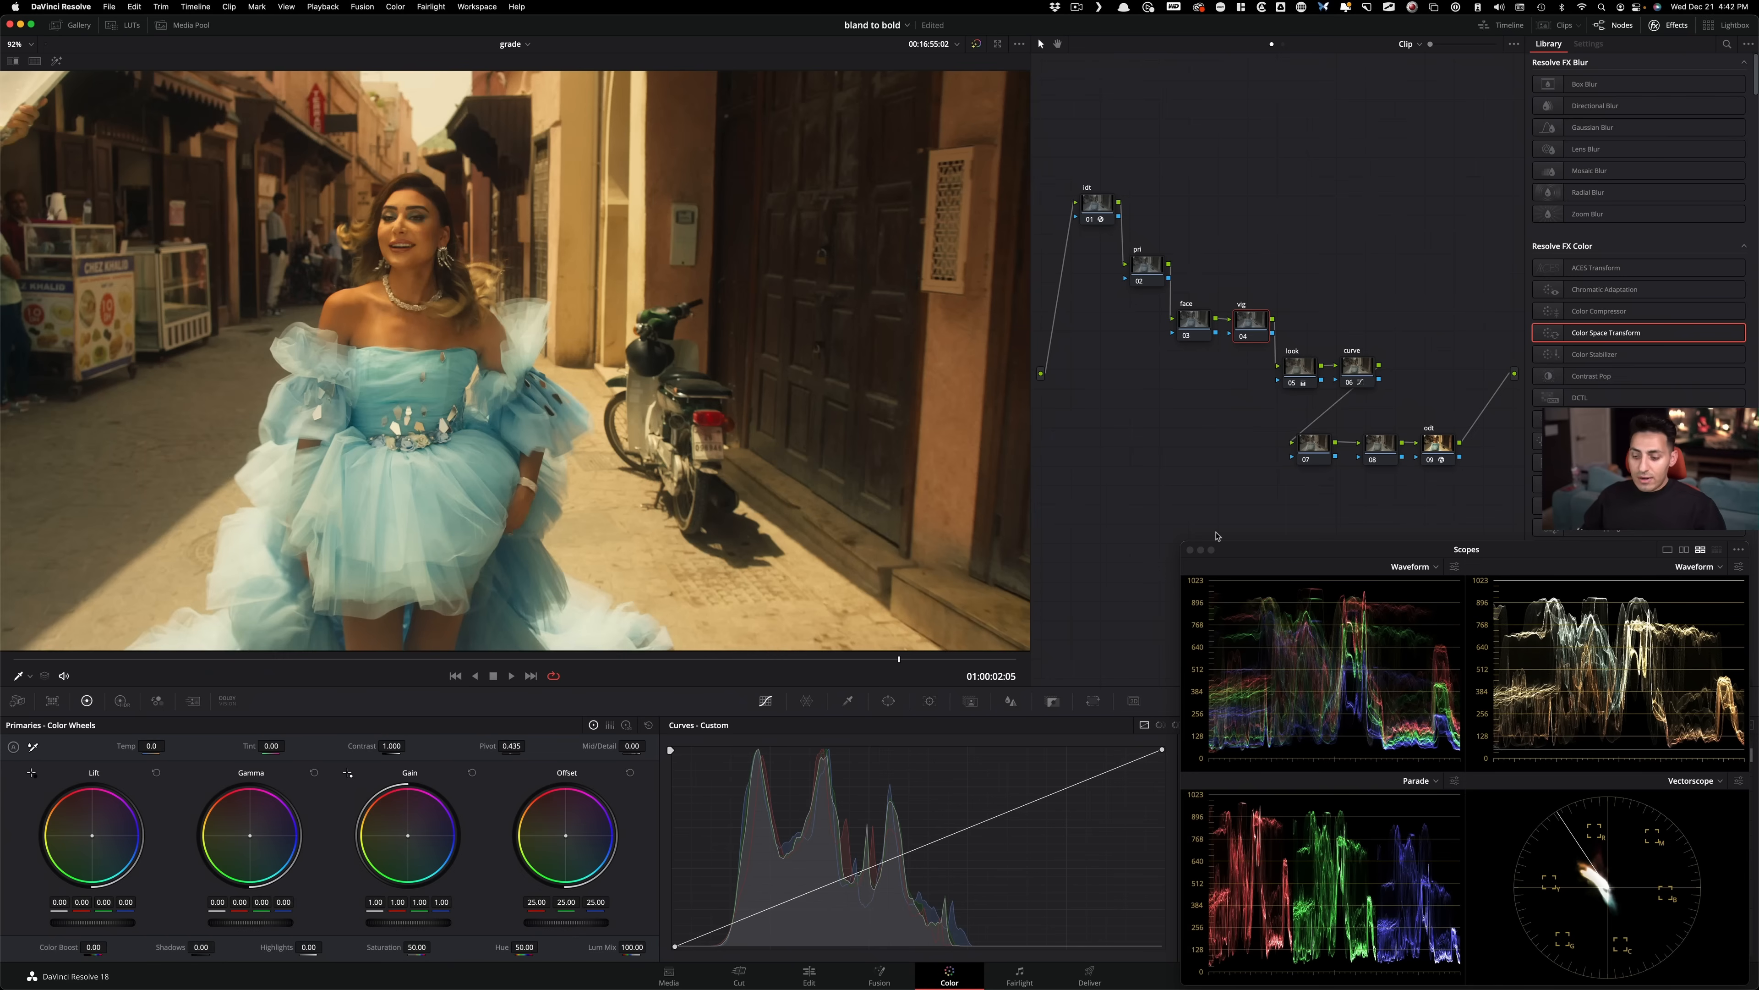
key(alt+shift+w)
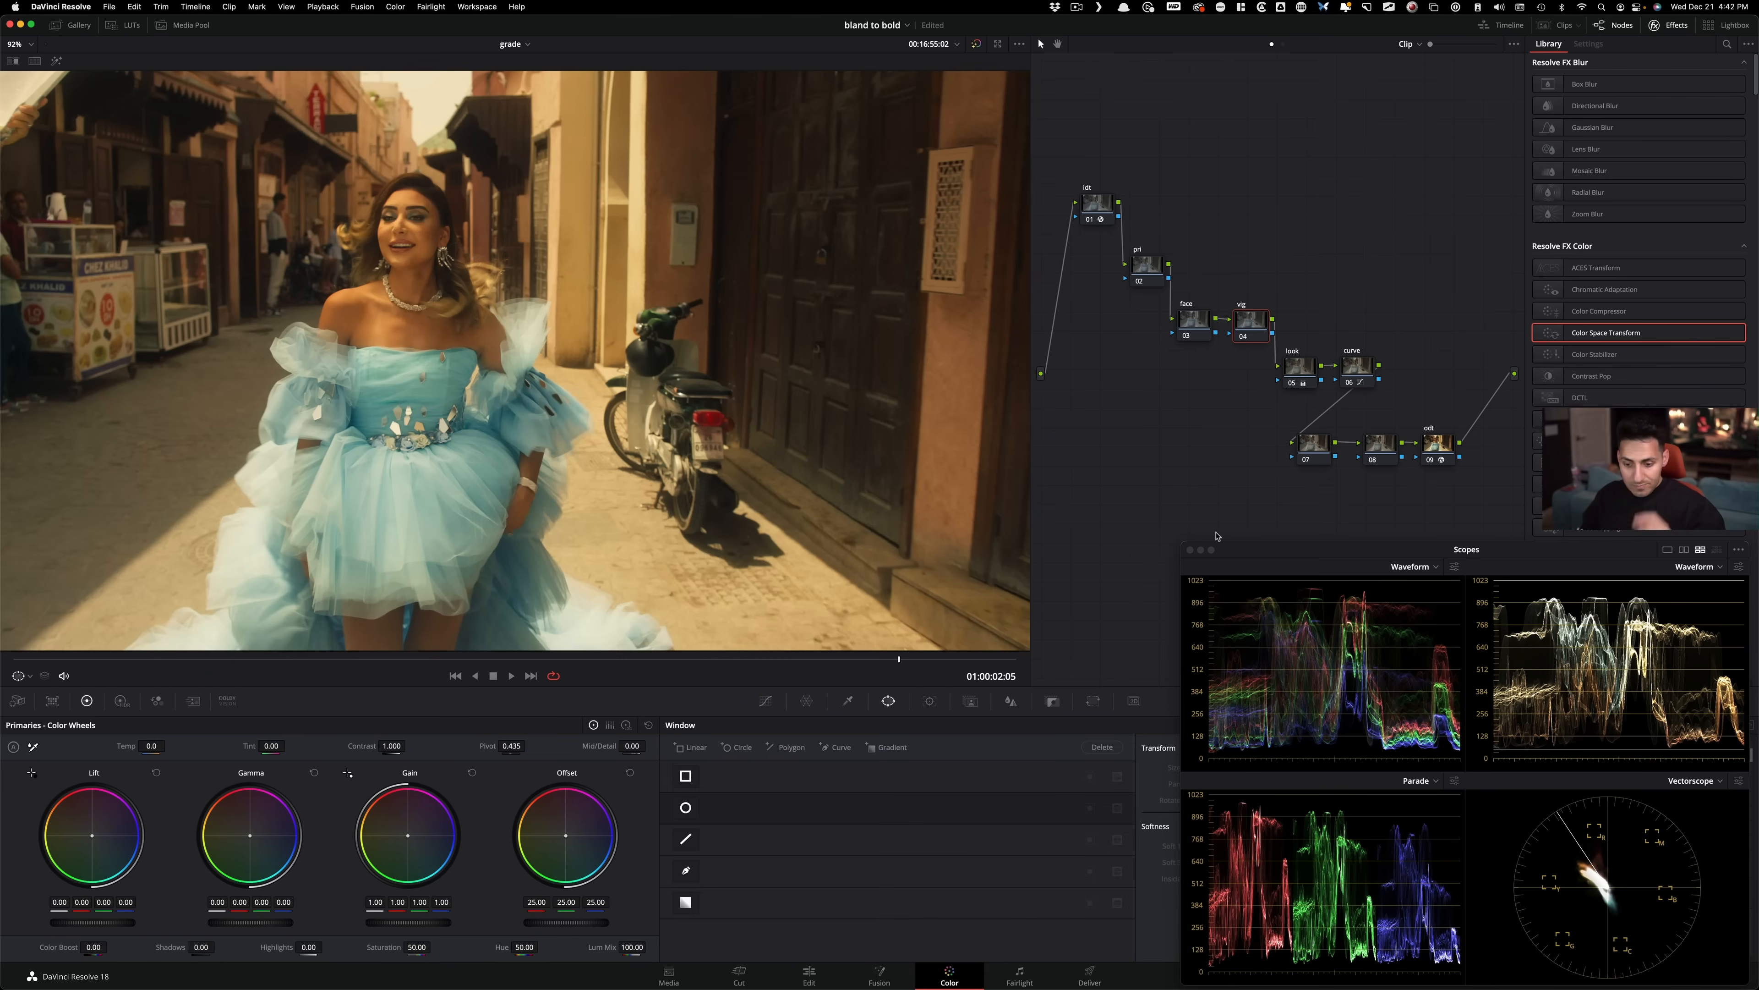
key(alt+c)
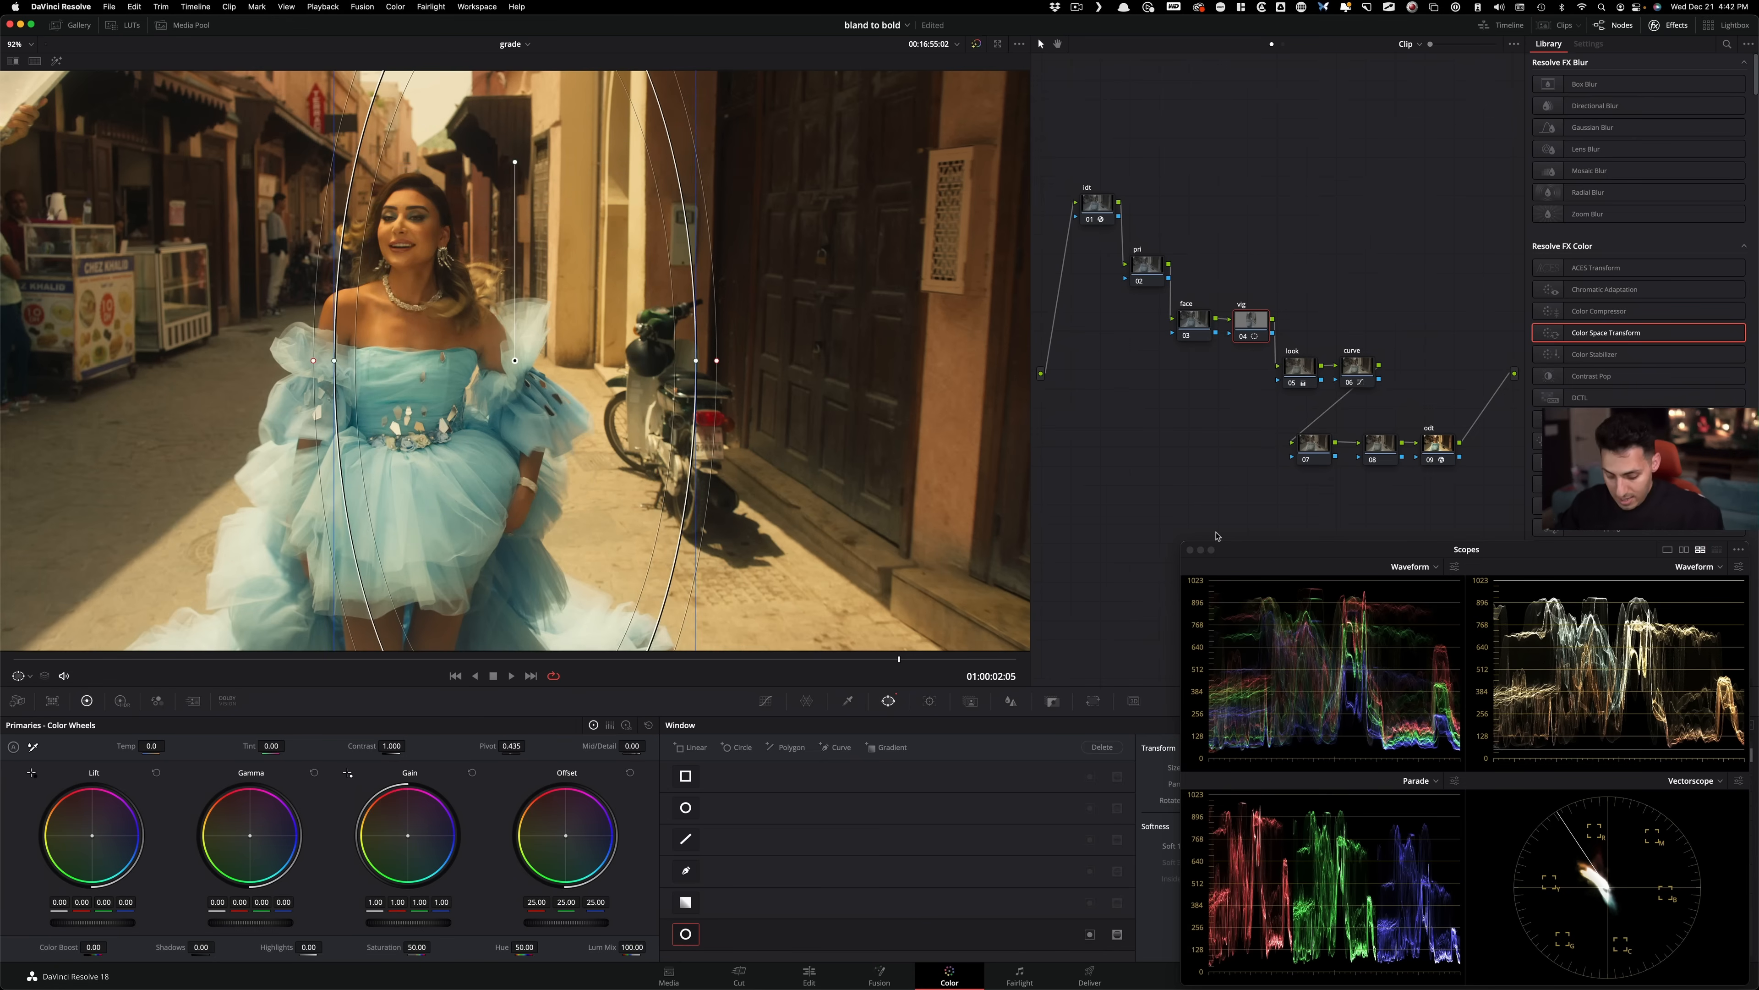
key(super+minus)
key(super+minus)
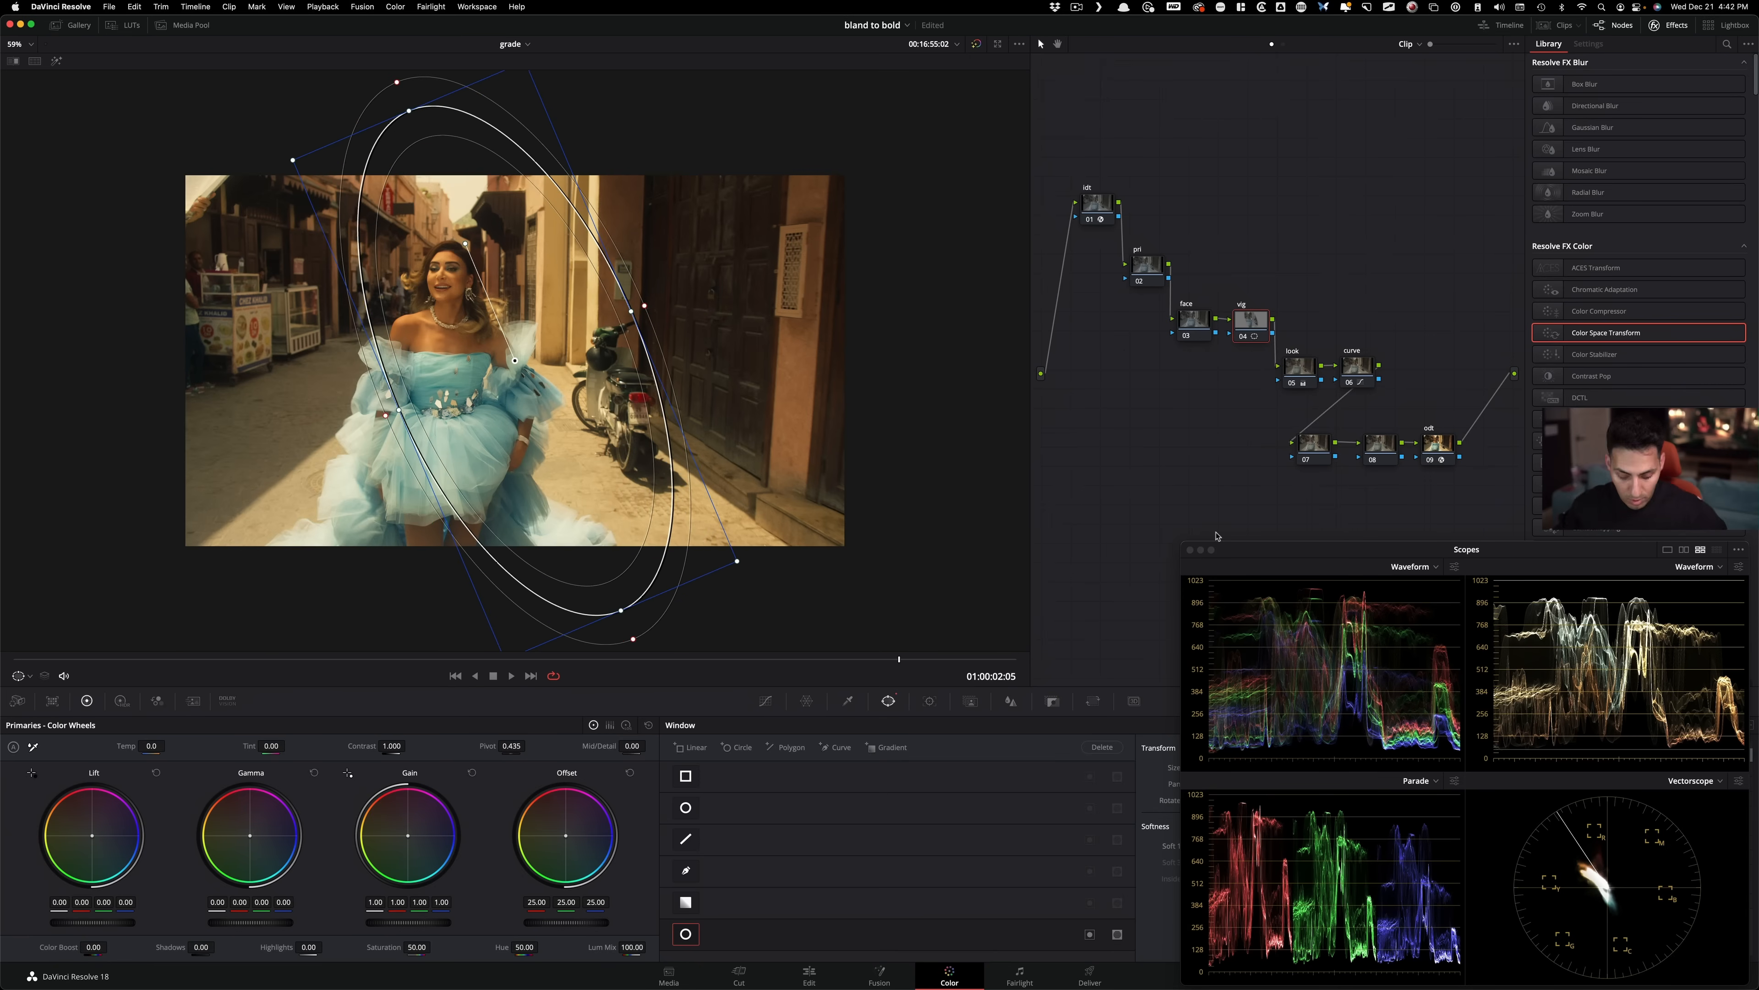
key(shift+h)
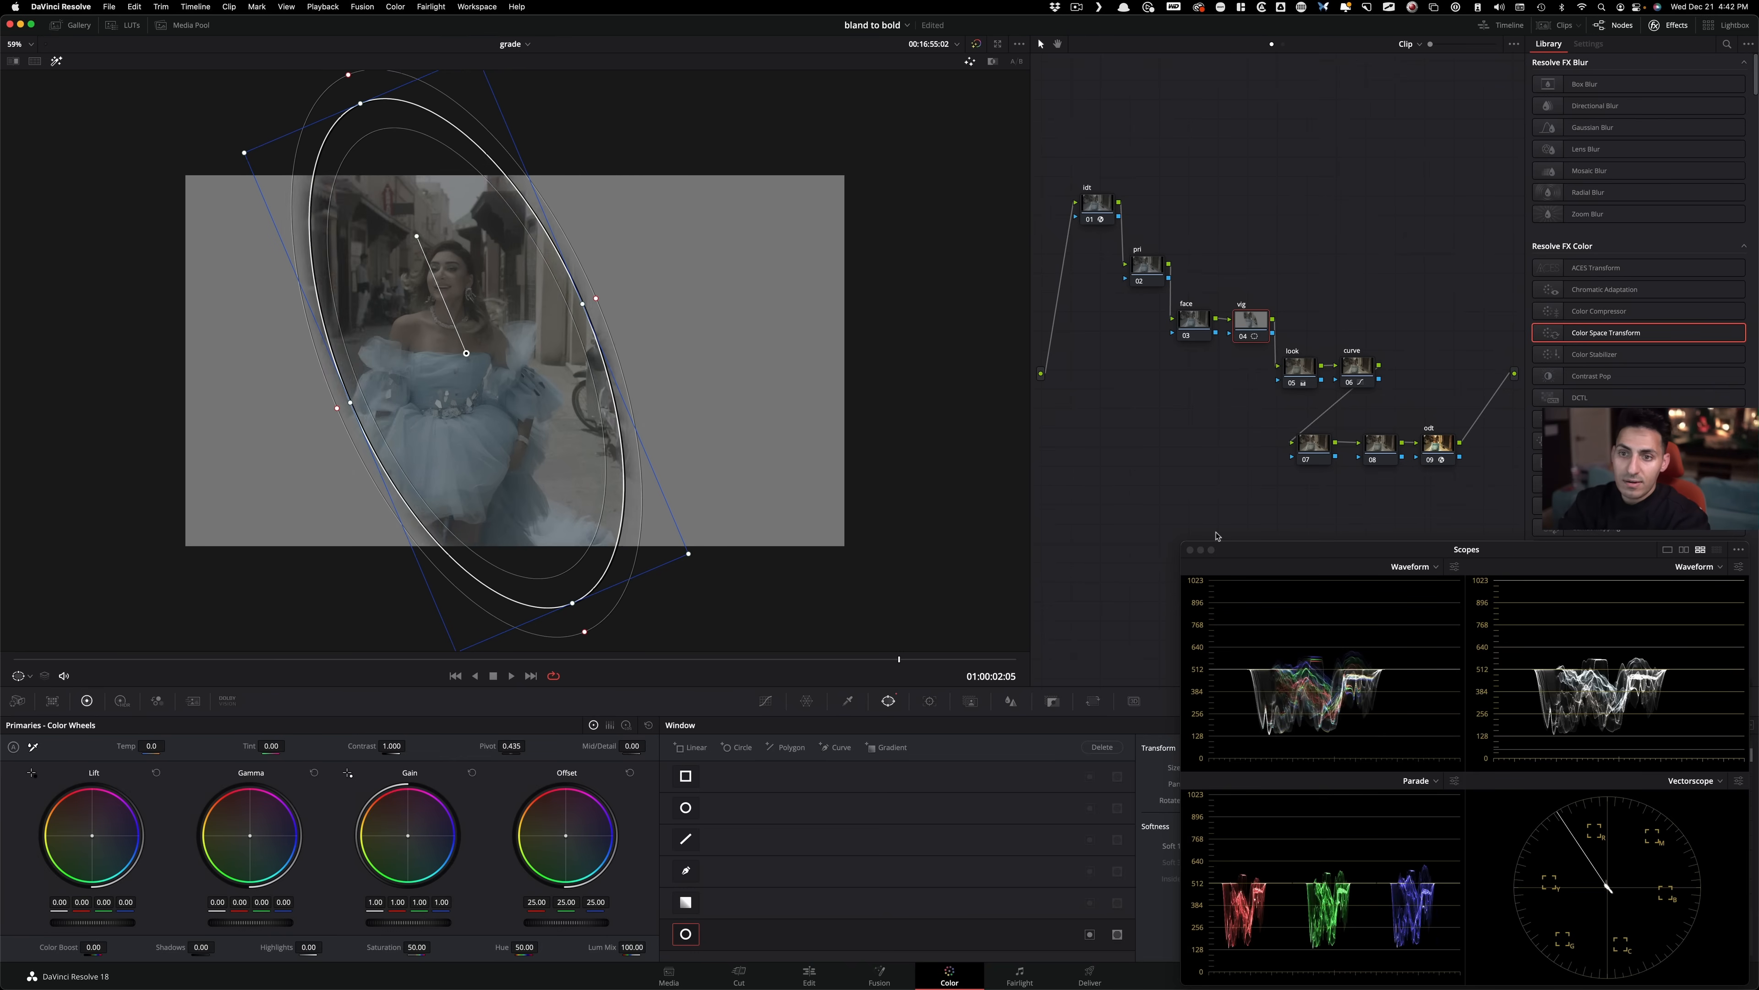
key(shift+h)
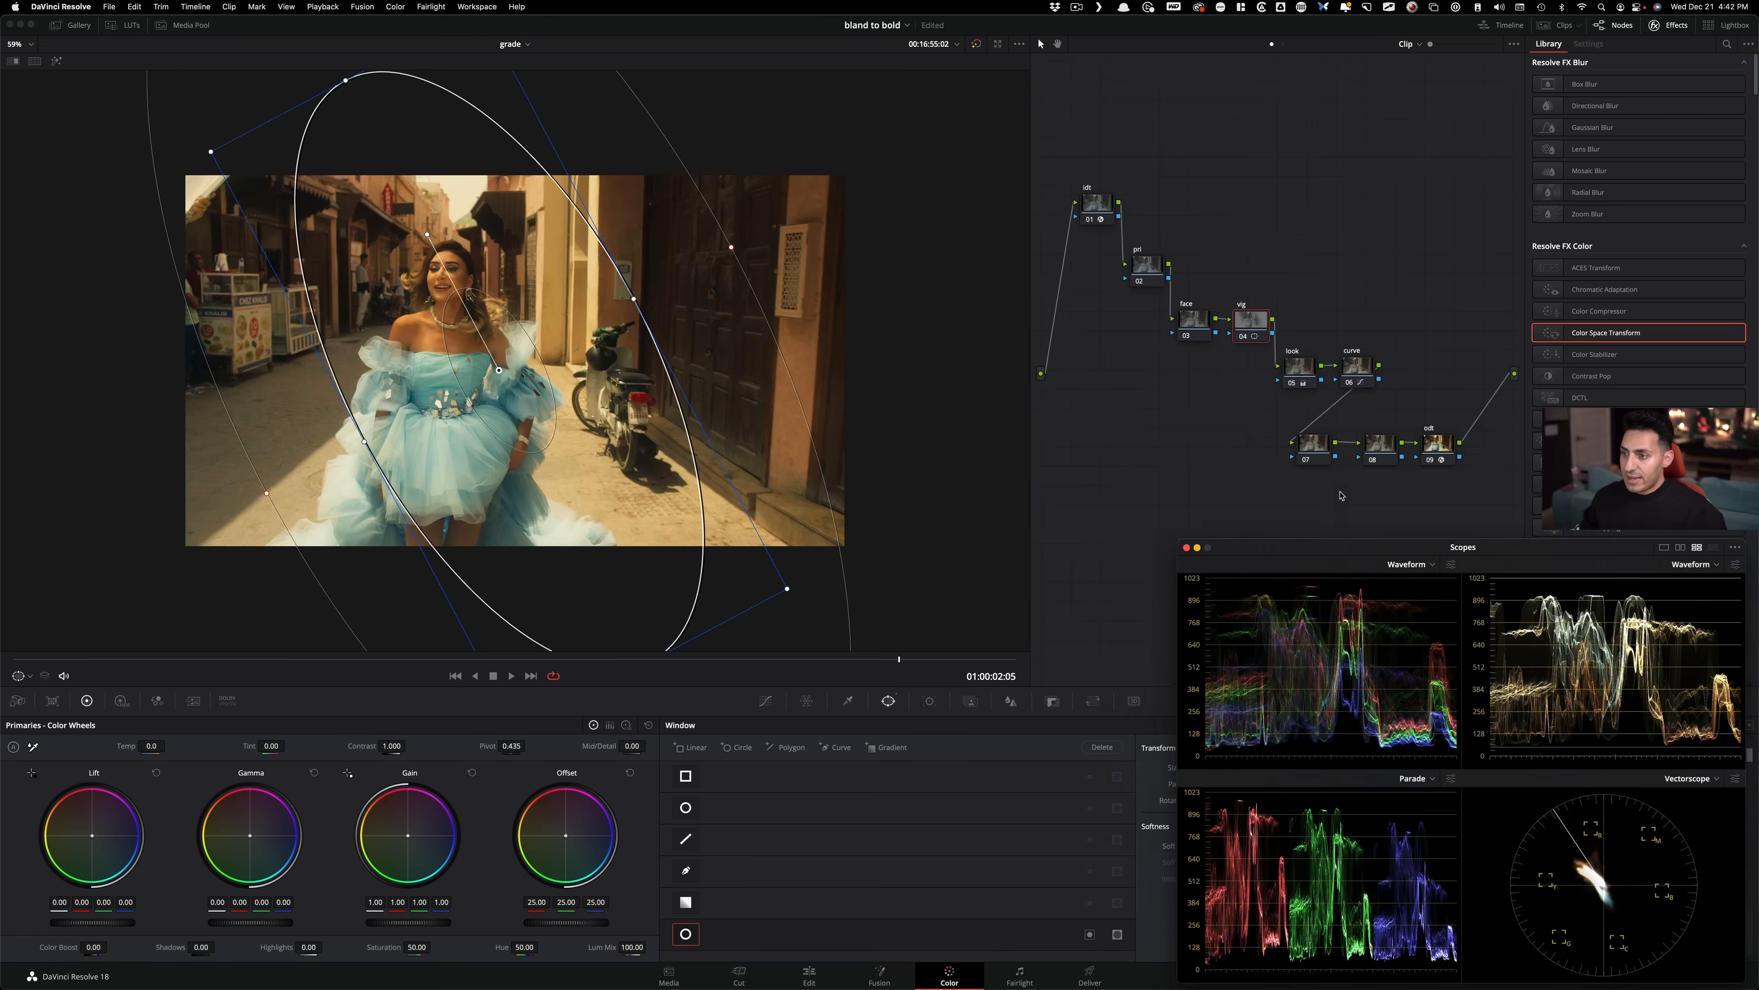
Soften the elliptical window's edge to 39.07 and invert it so it covers the surroundings, checking the mask in highlight view.
drag(1364, 548, 1282, 449)
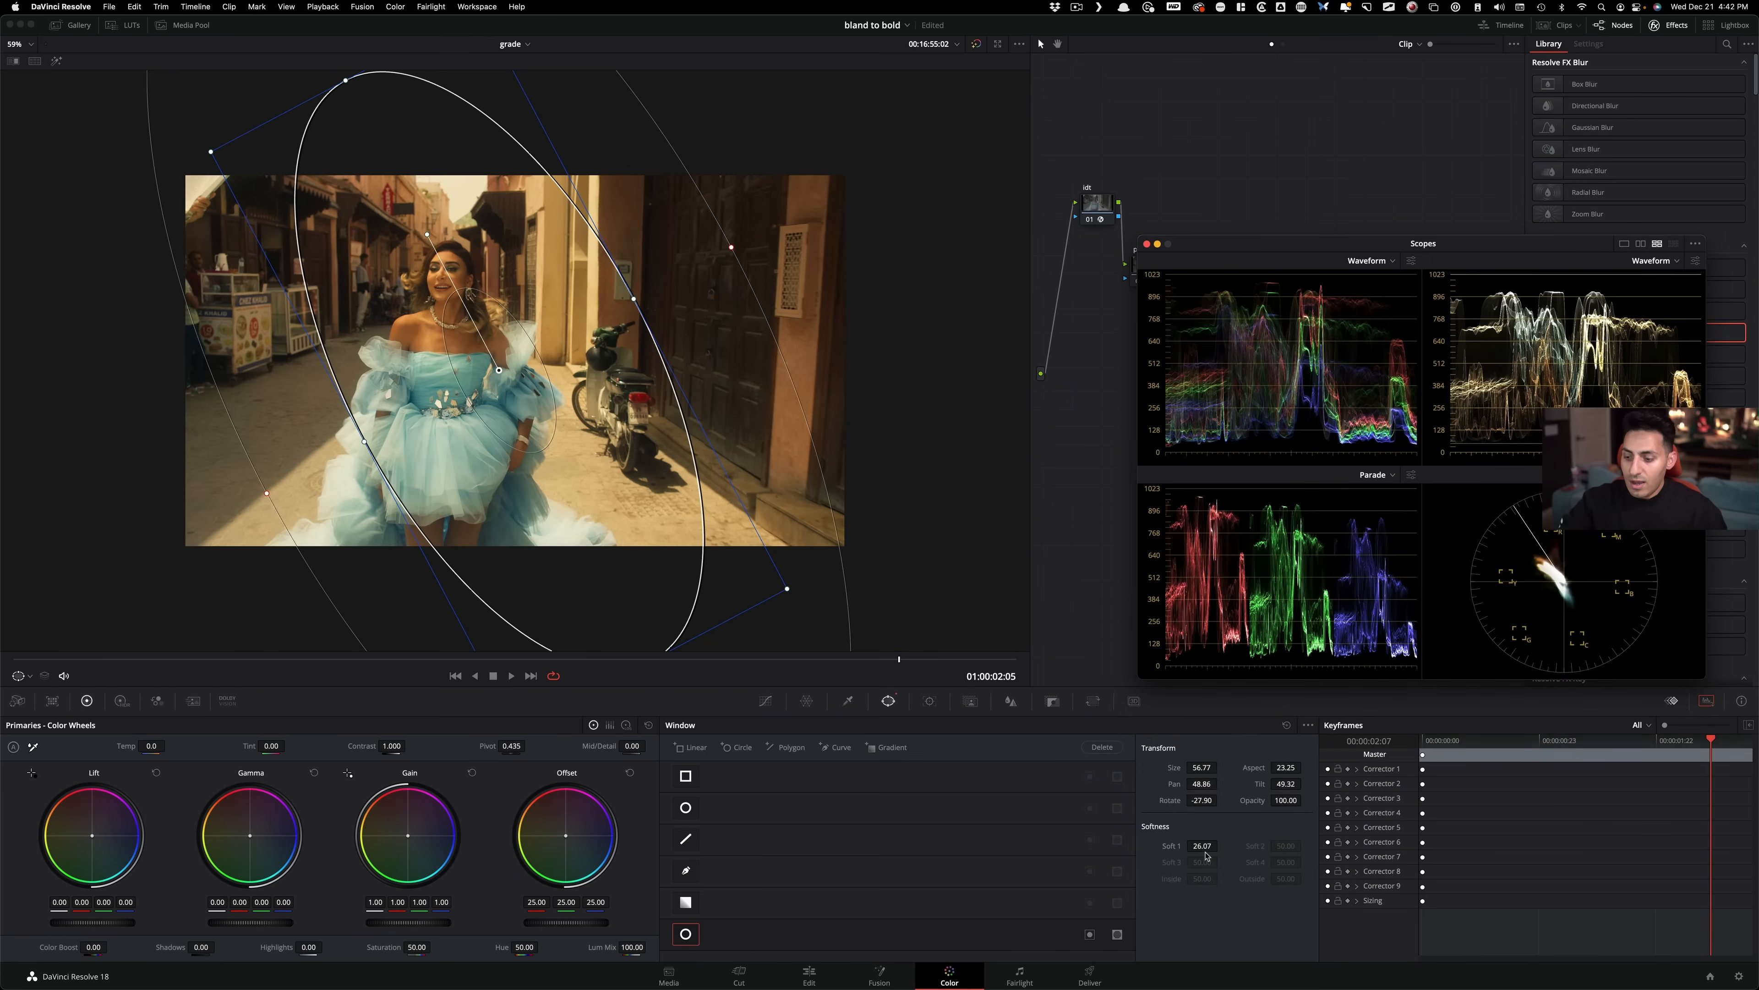
drag(1205, 851, 1294, 852)
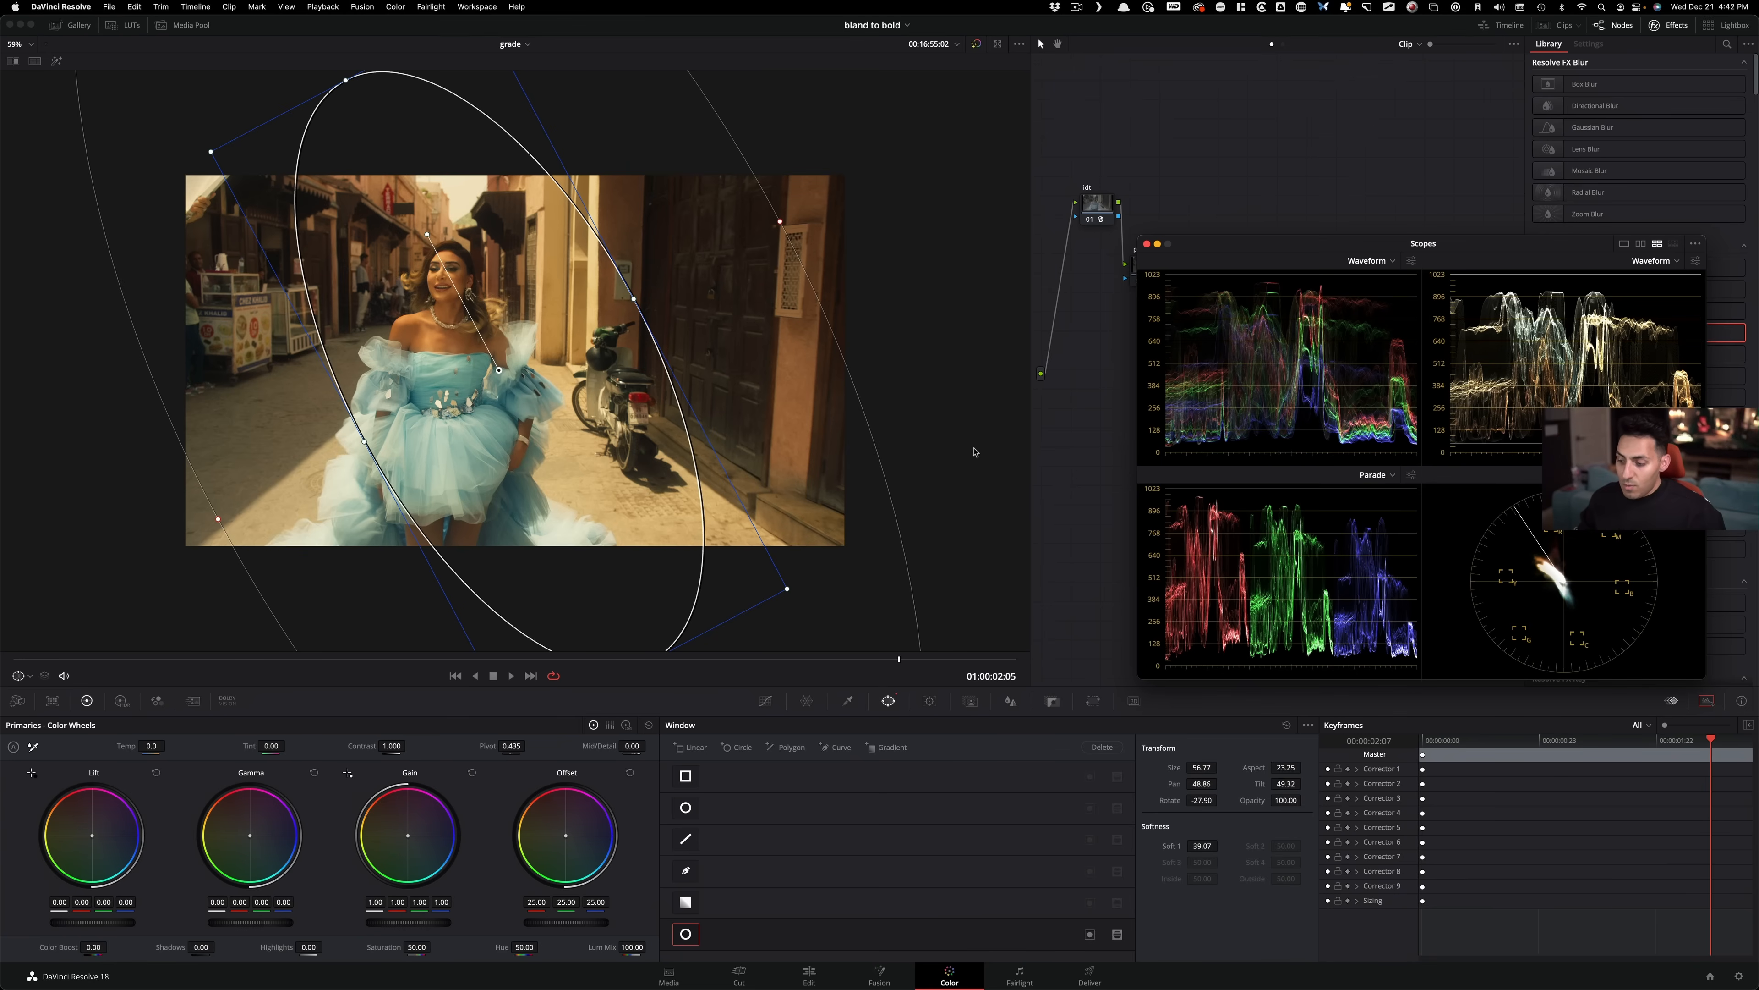
key(shift+h)
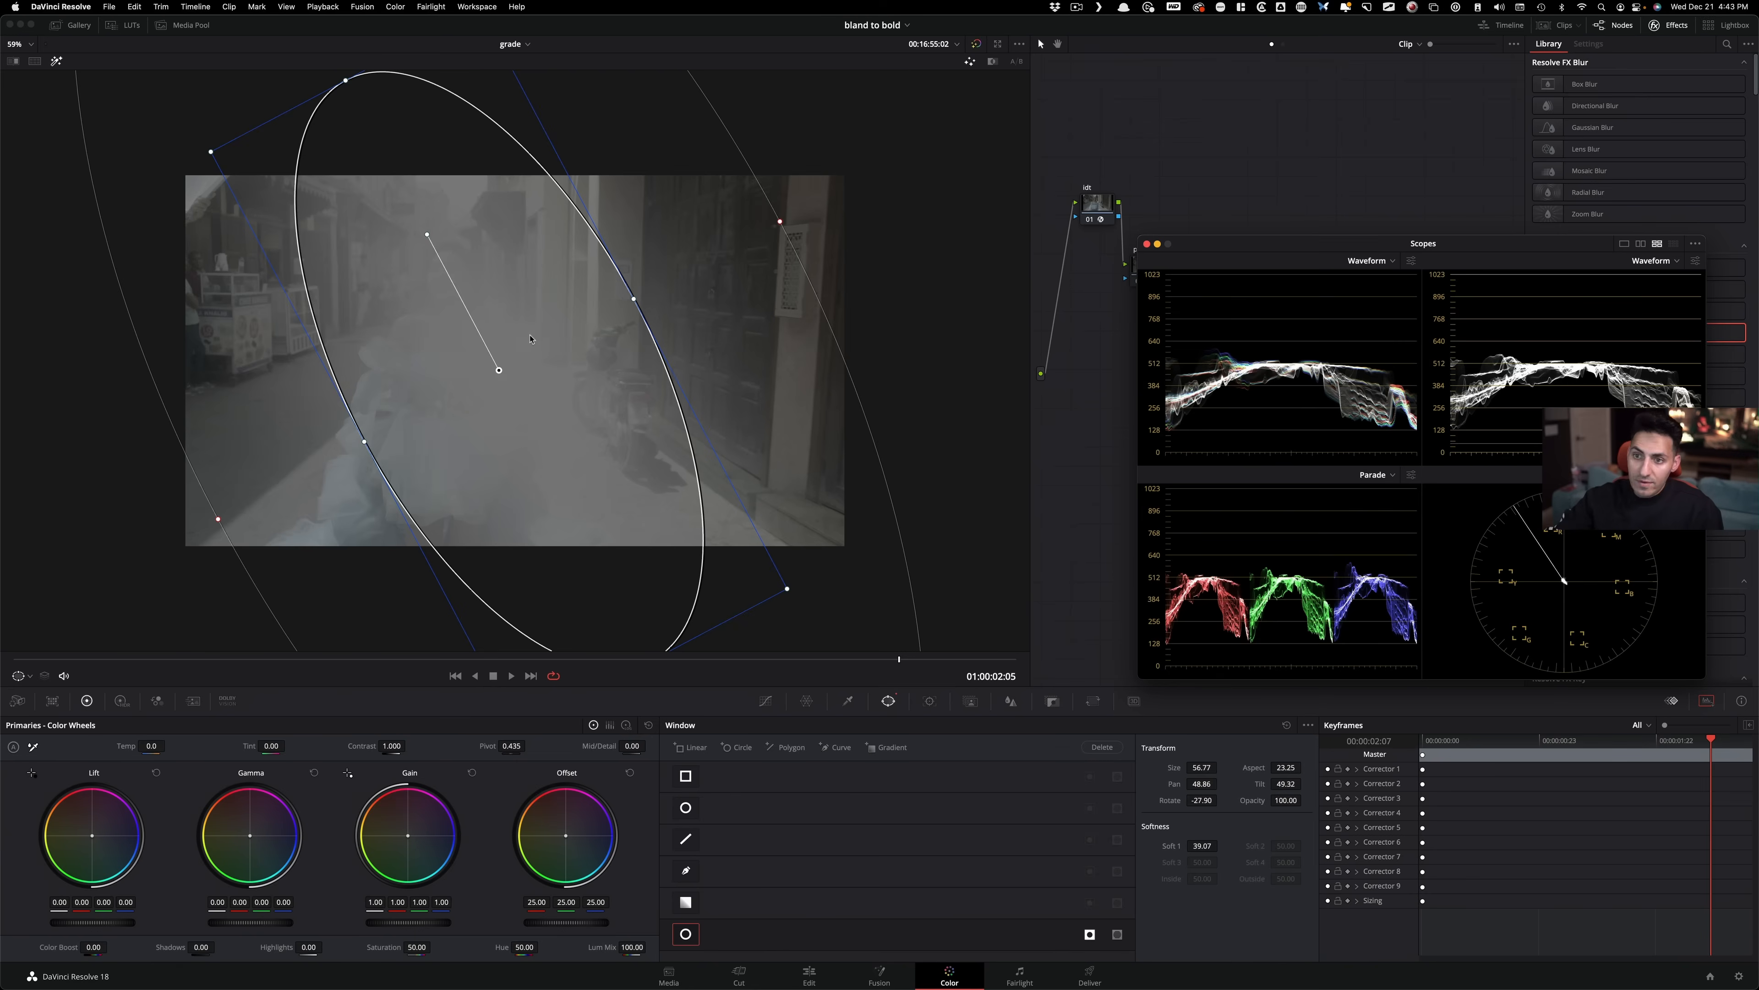
key(shift+h)
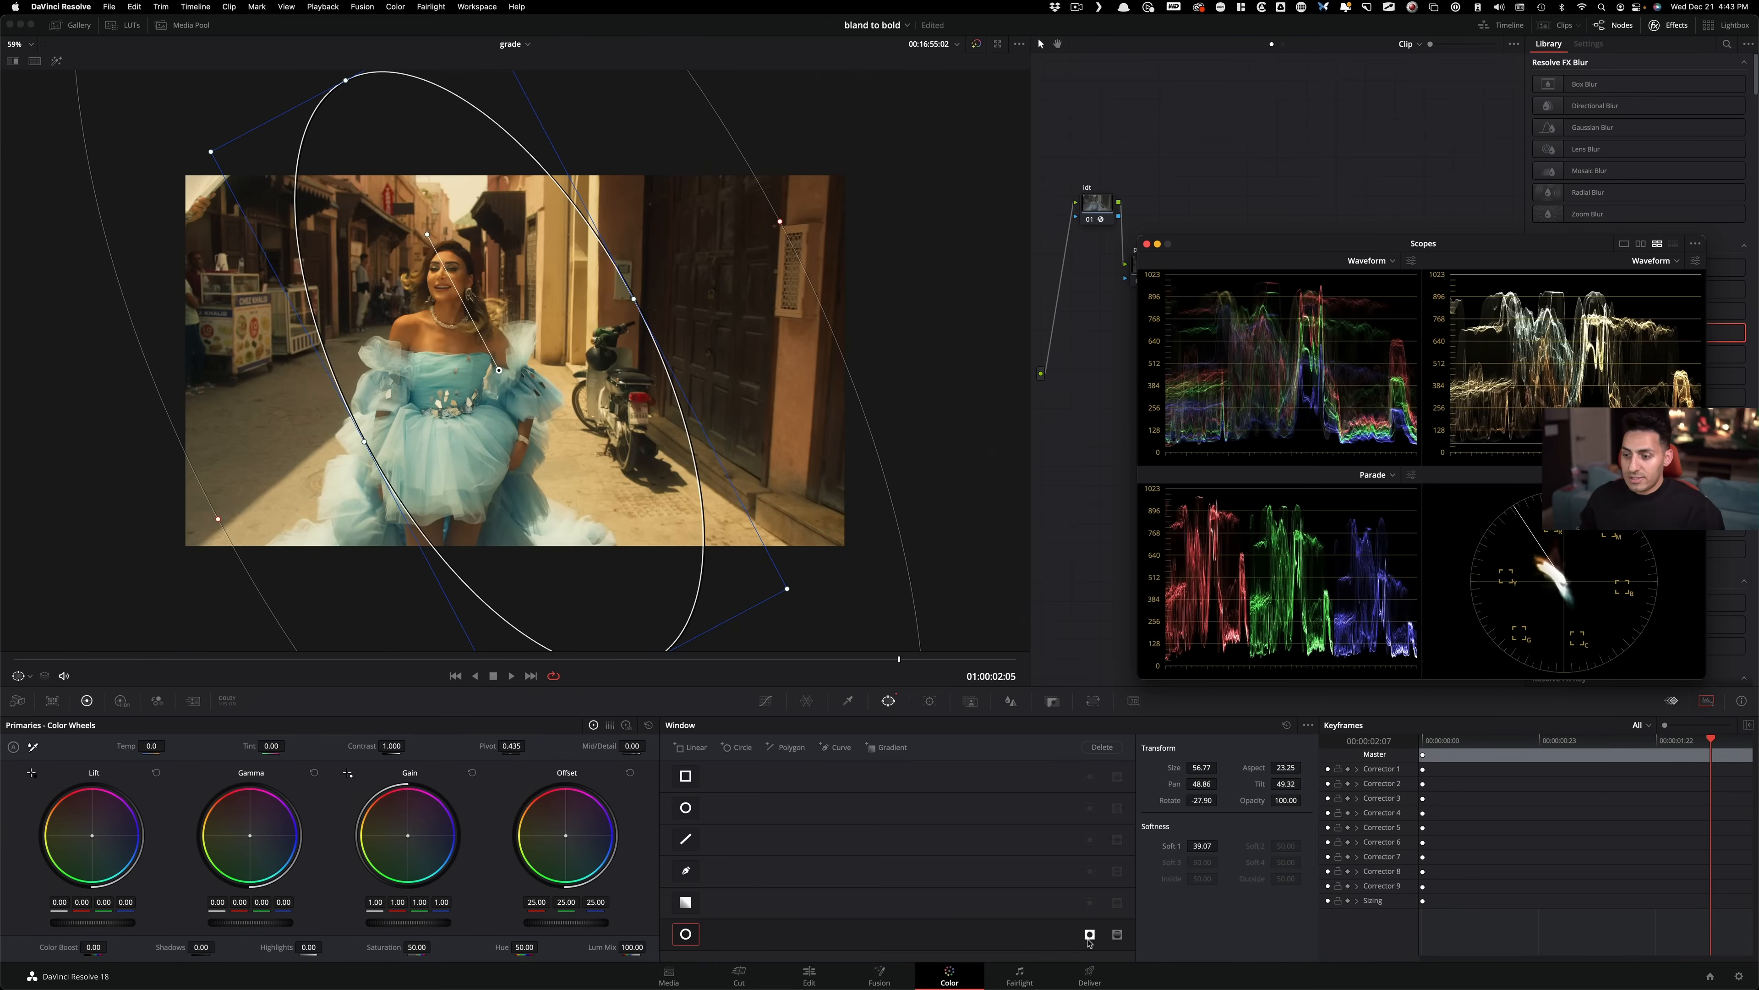
key(shift+z)
drag(1260, 254, 1252, 549)
Hide the window outline and lower the vig node's master gamma to -0.04, comparing the image with and without the node.
key(shift+grave)
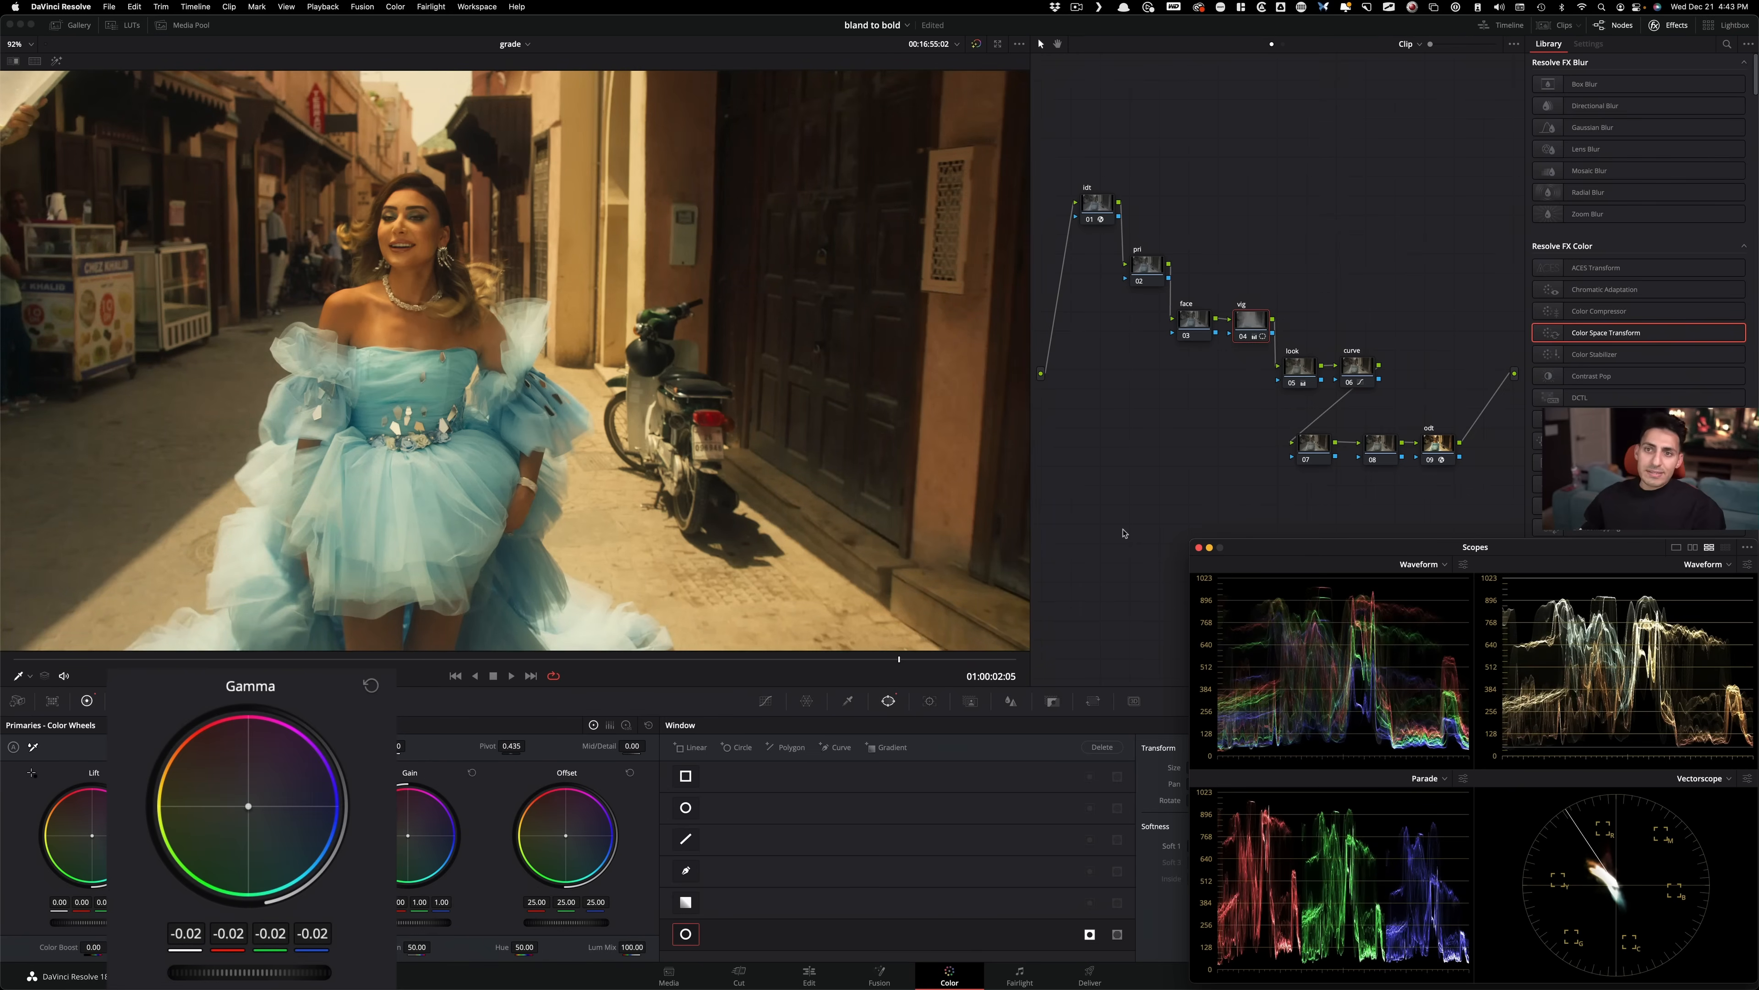
key(shift+z)
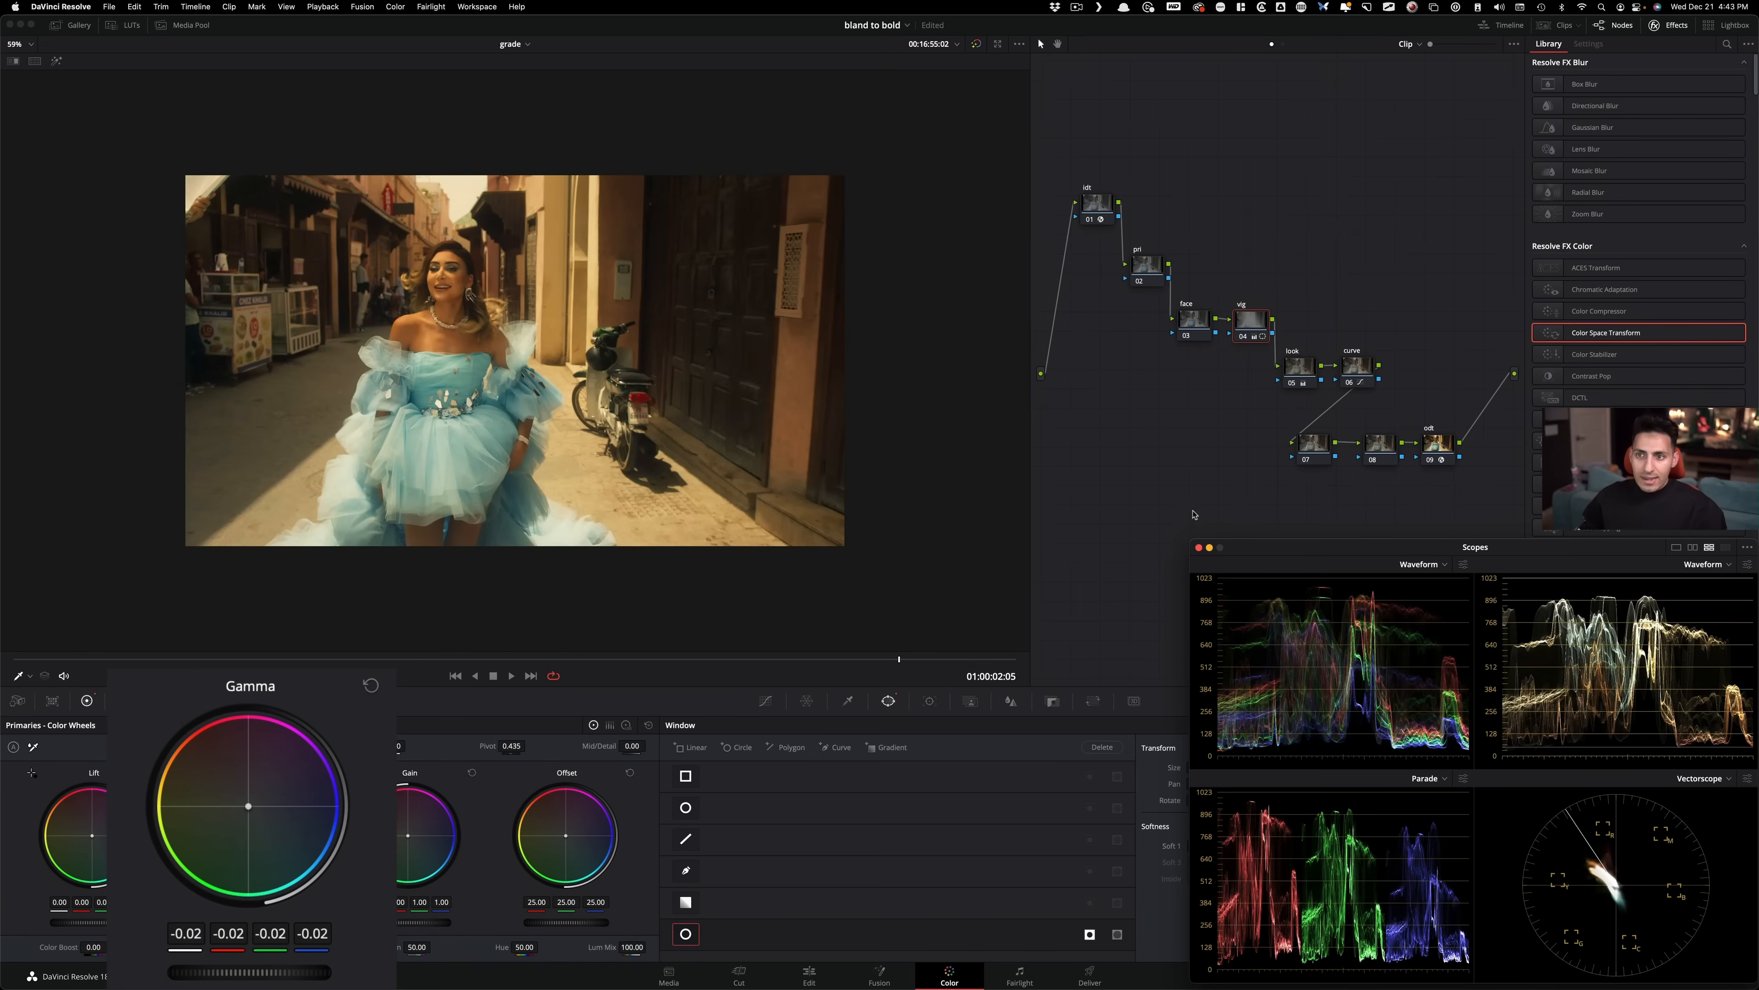
key(ctrl+d)
key(shift+z)
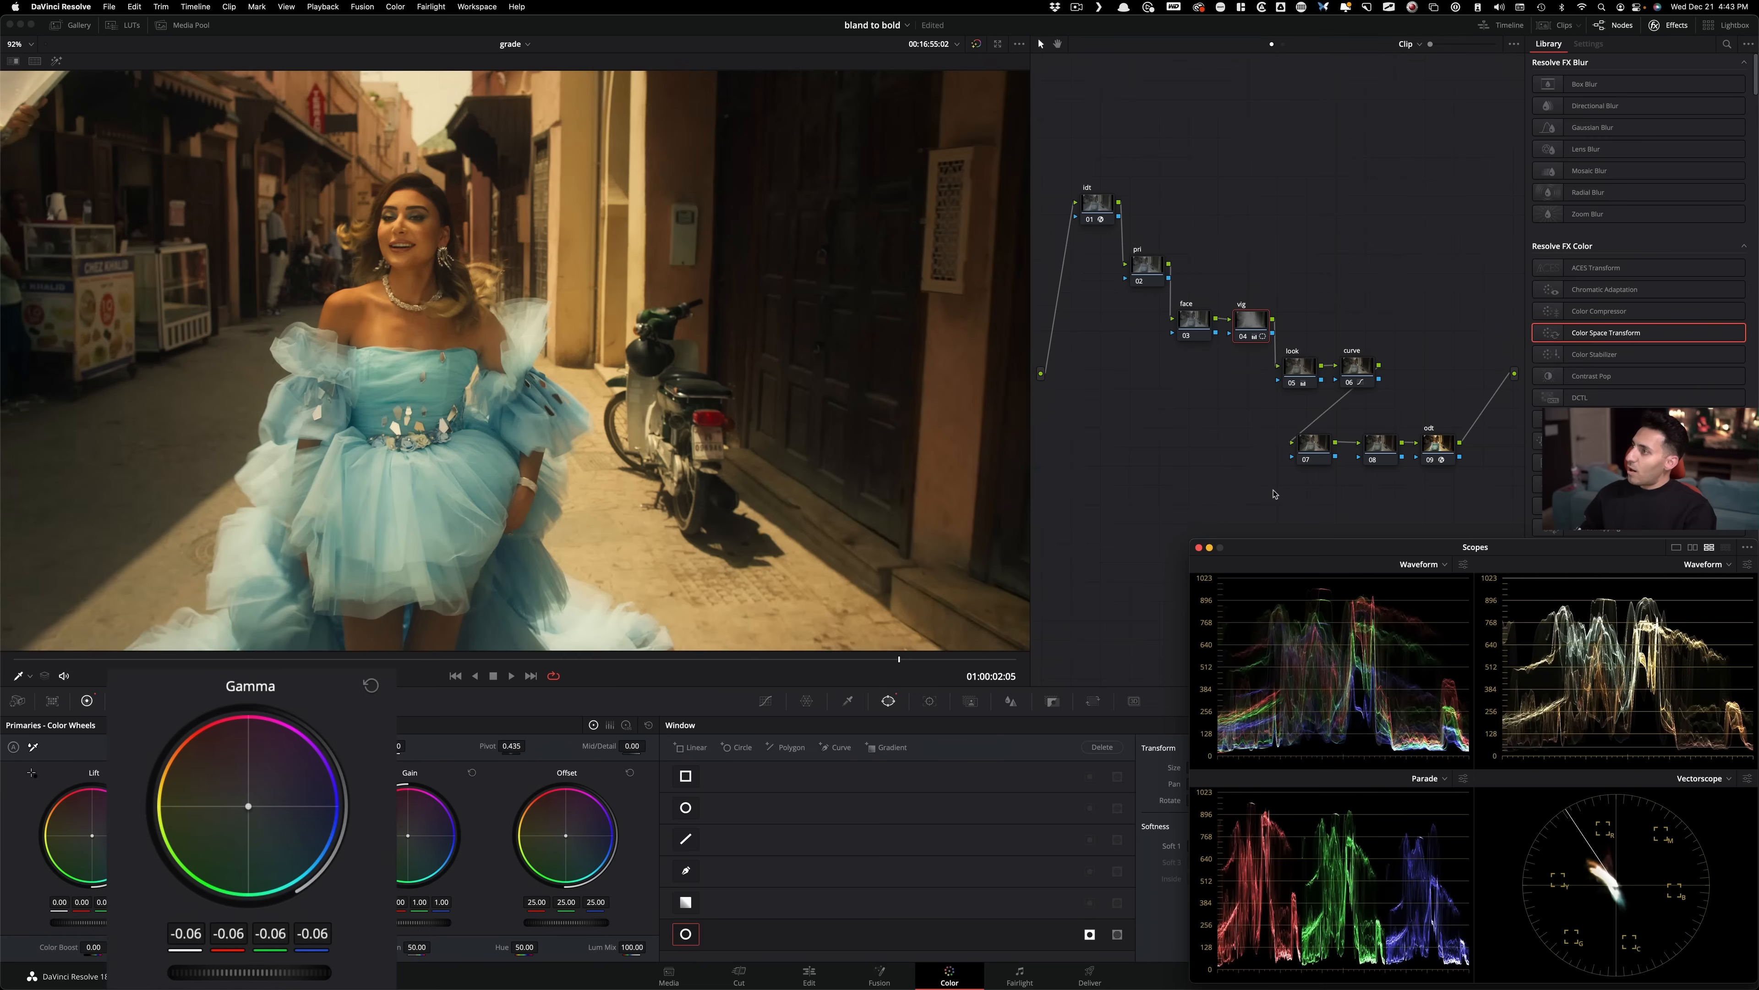
key(super+d)
key(super+d)
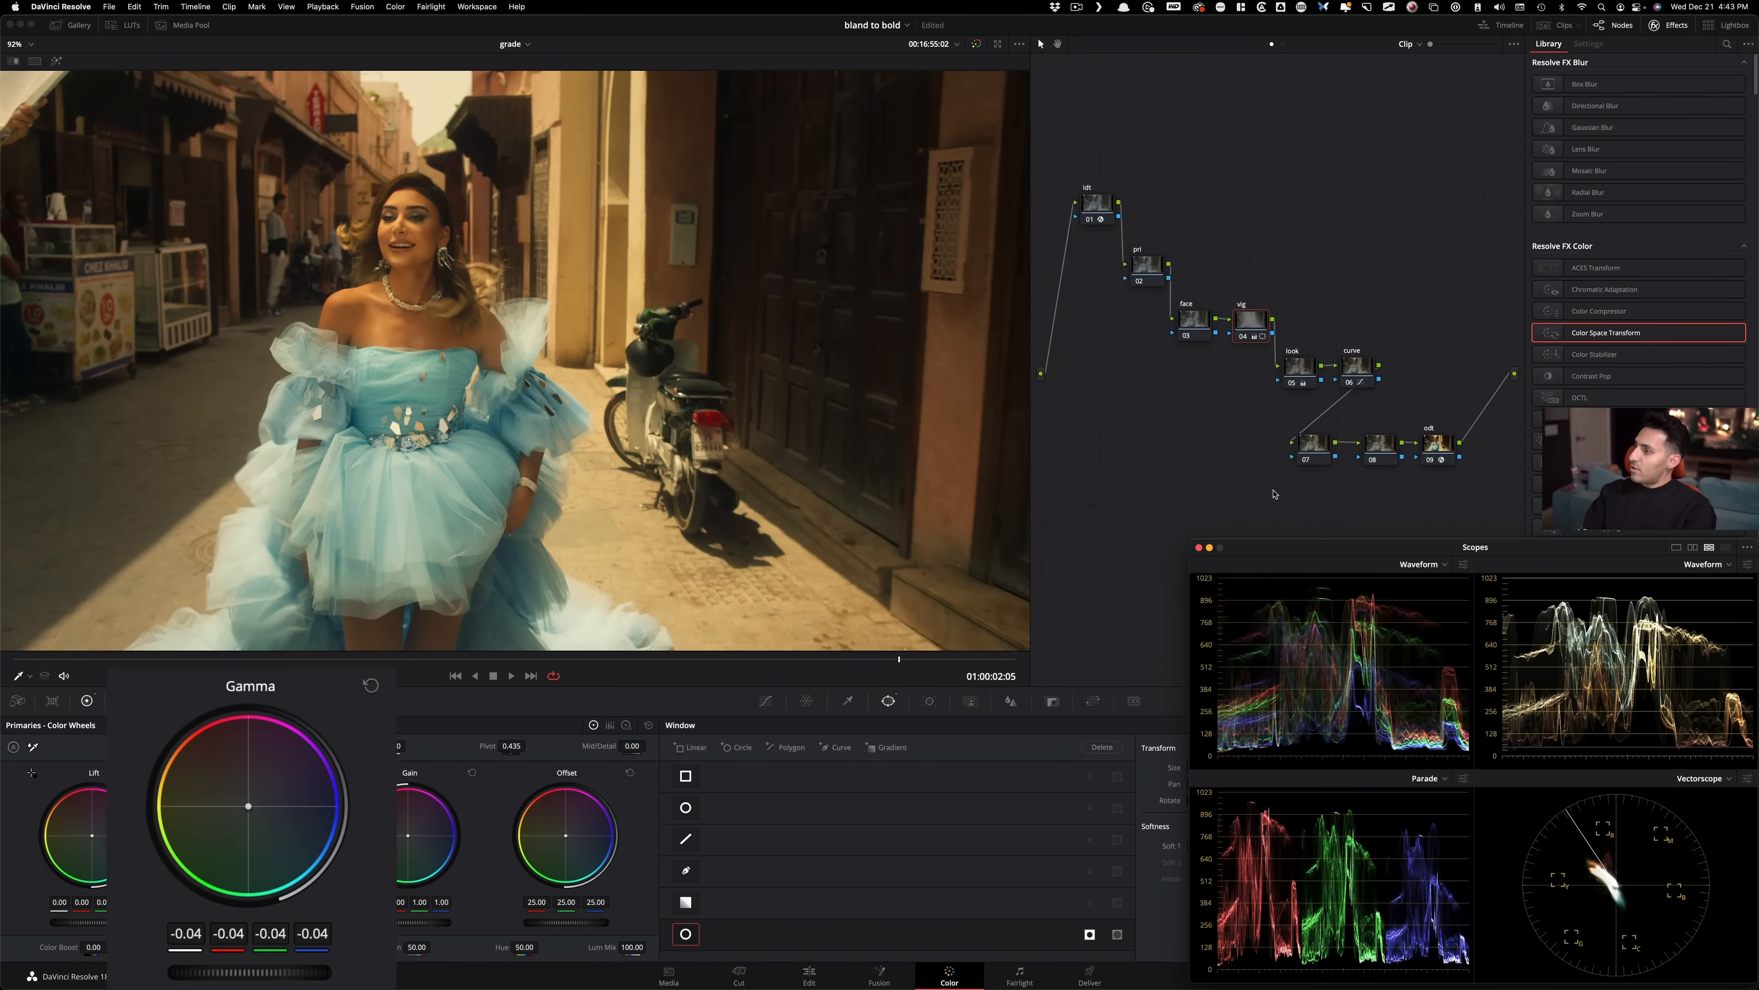
Compare the image with the vig node disabled and enabled, at both fitted and reduced viewer sizes.
key(super+d)
key(super+d)
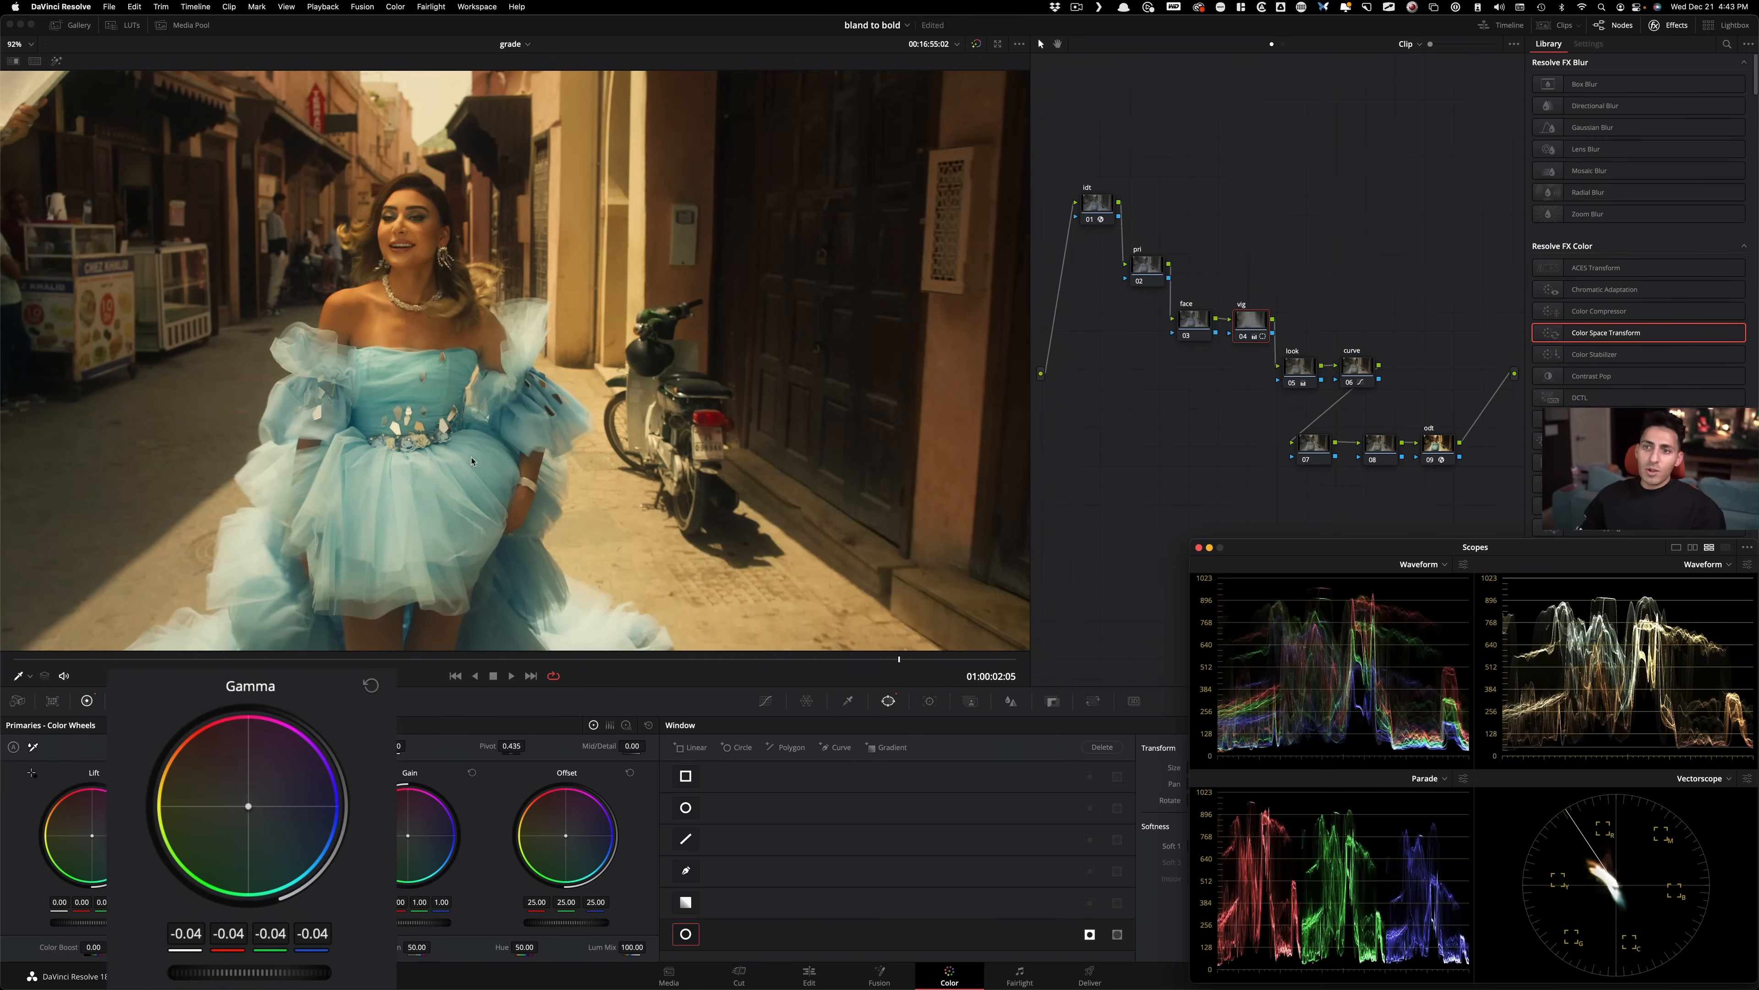
scroll(472, 461, down, 3)
key(super+d)
key(super+d)
scroll(680, 625, up, 3)
key(super+d)
key(super+d)
scroll(817, 447, down, 3)
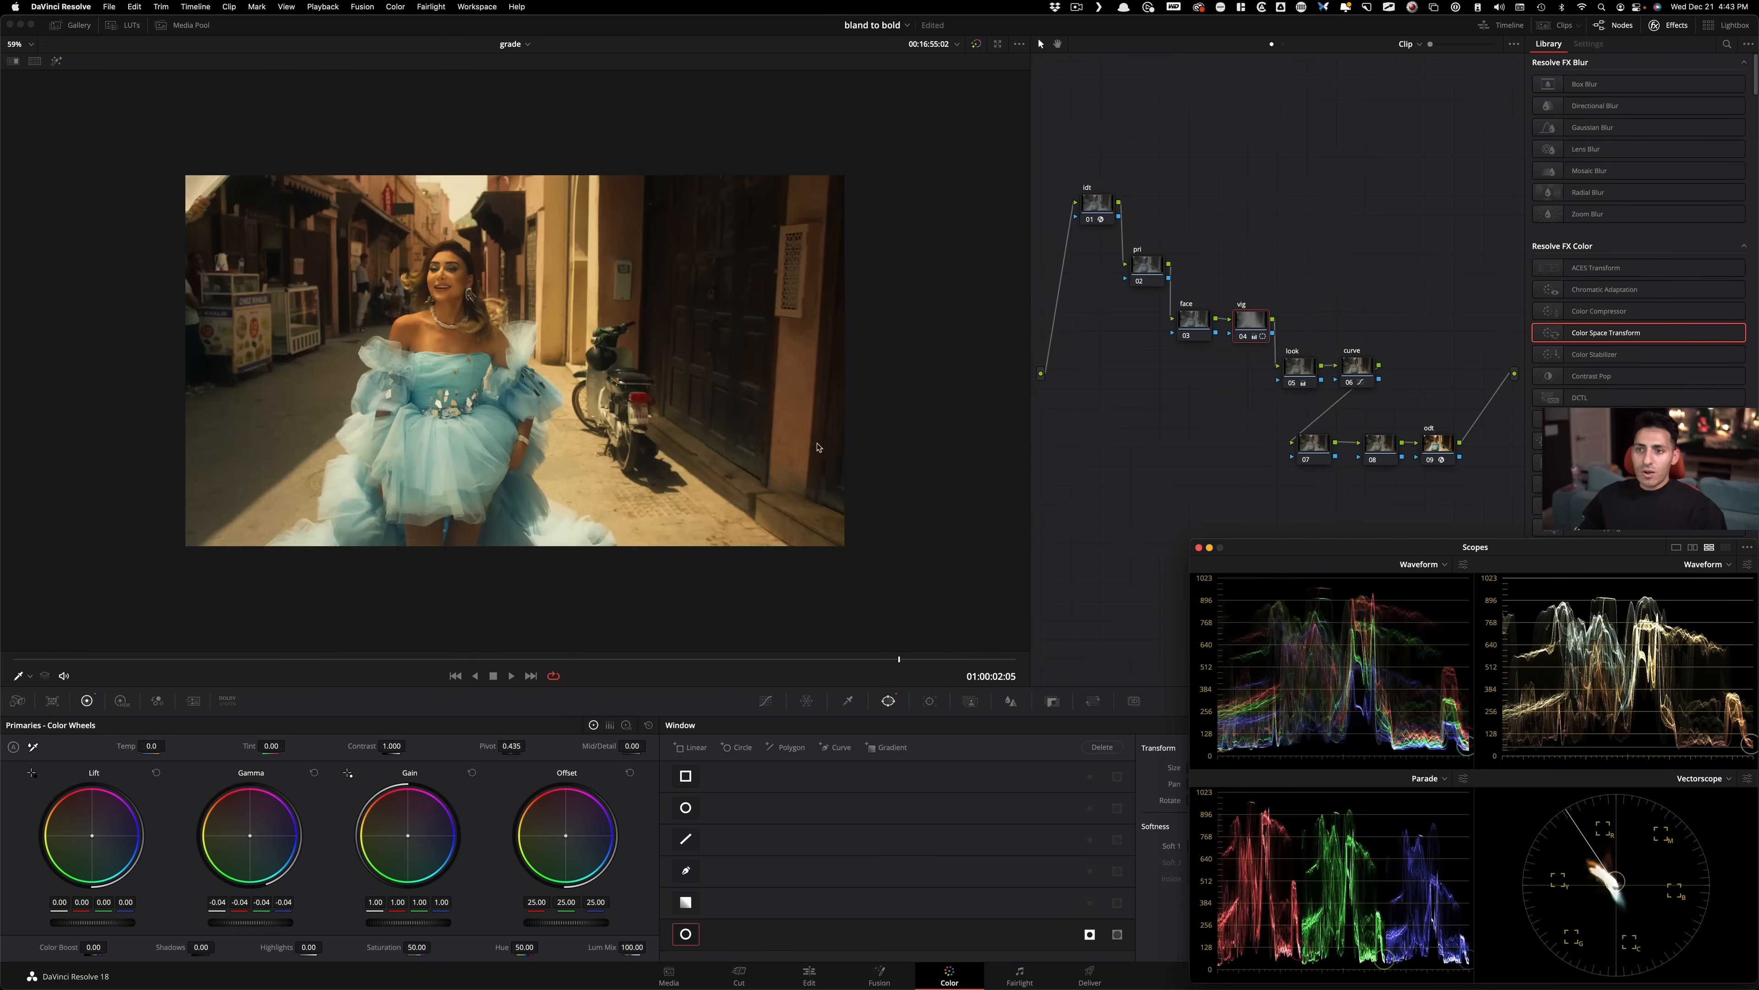
key(super+d)
key(super+d)
scroll(646, 650, up, 3)
scroll(647, 650, down, 3)
key(super+d)
key(super+d)
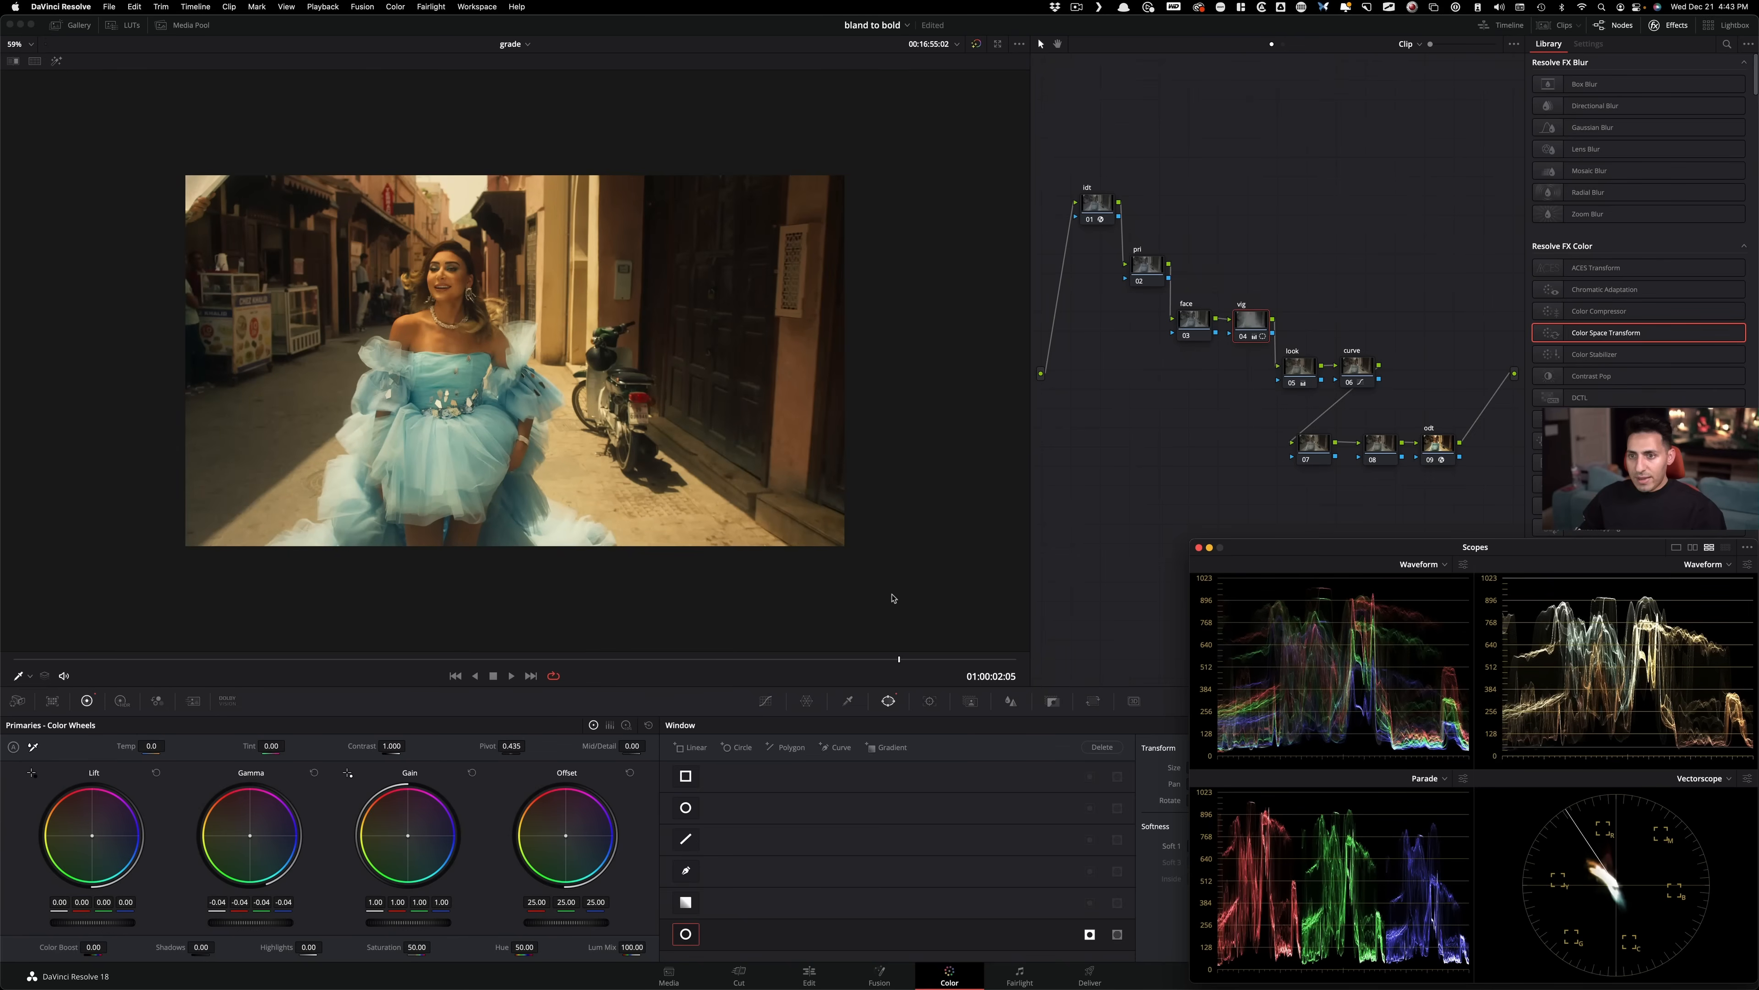
Find the Glow effect, apply it to node 07, and set its composite type to Softlight.
click(1316, 443)
scroll(814, 553, up, 3)
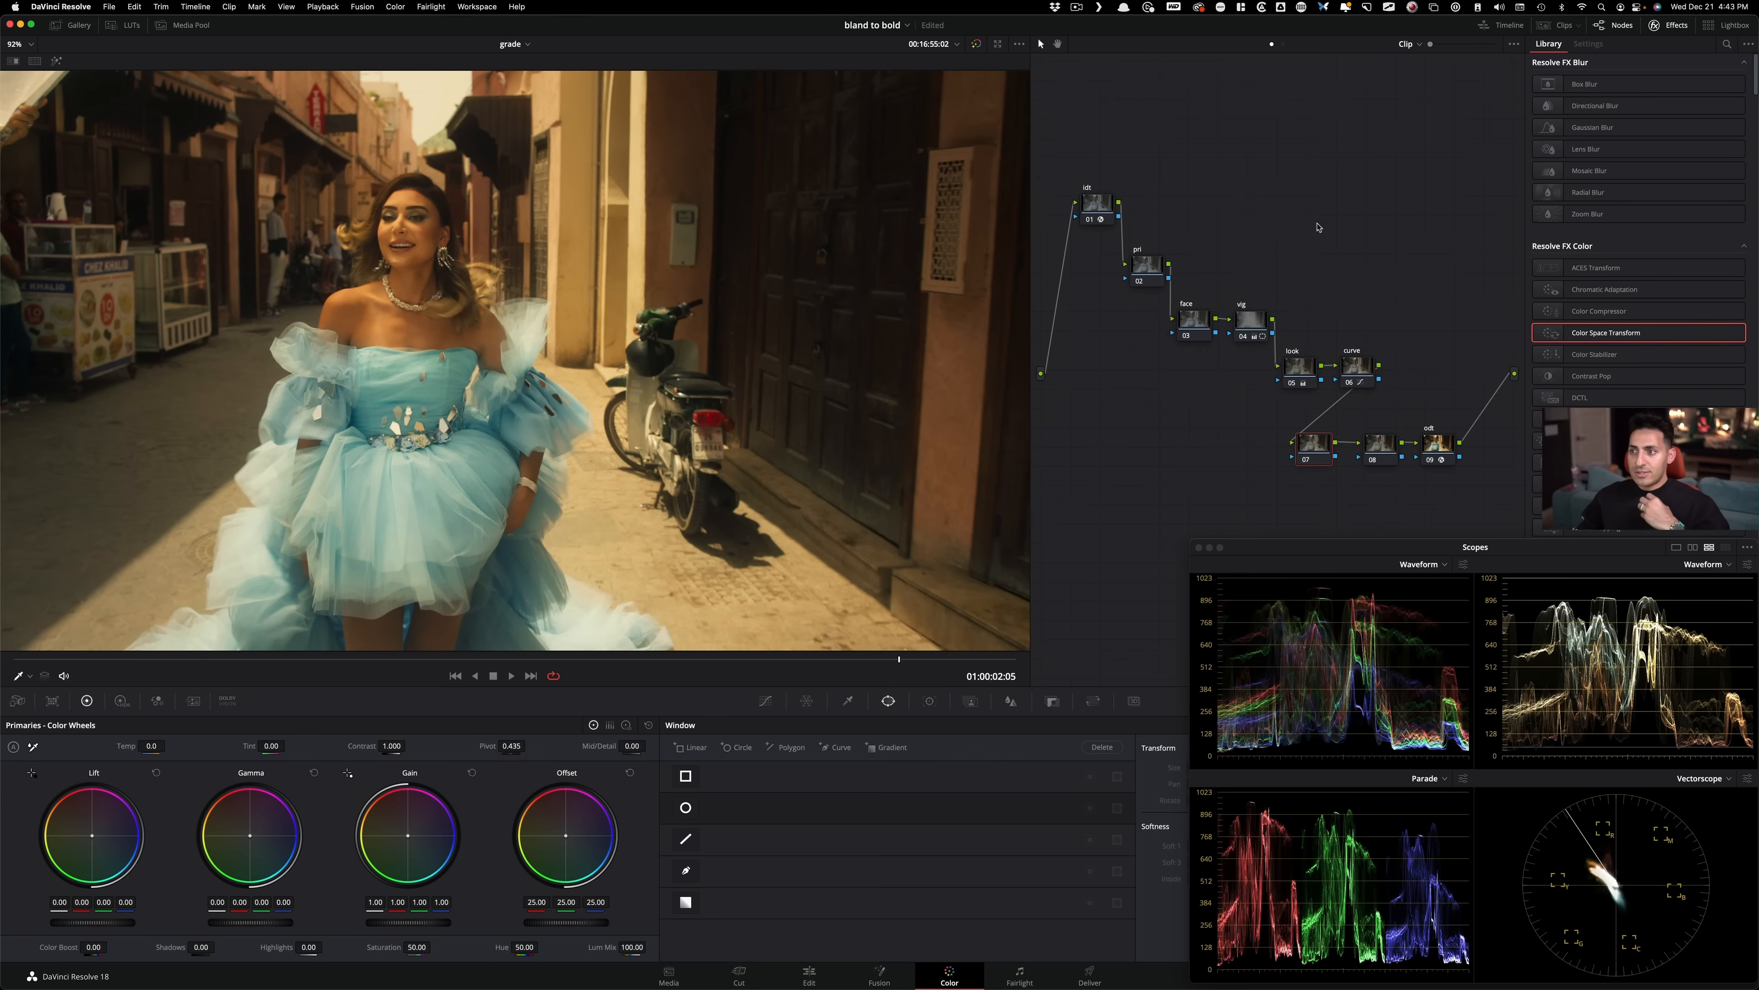
click(1728, 45)
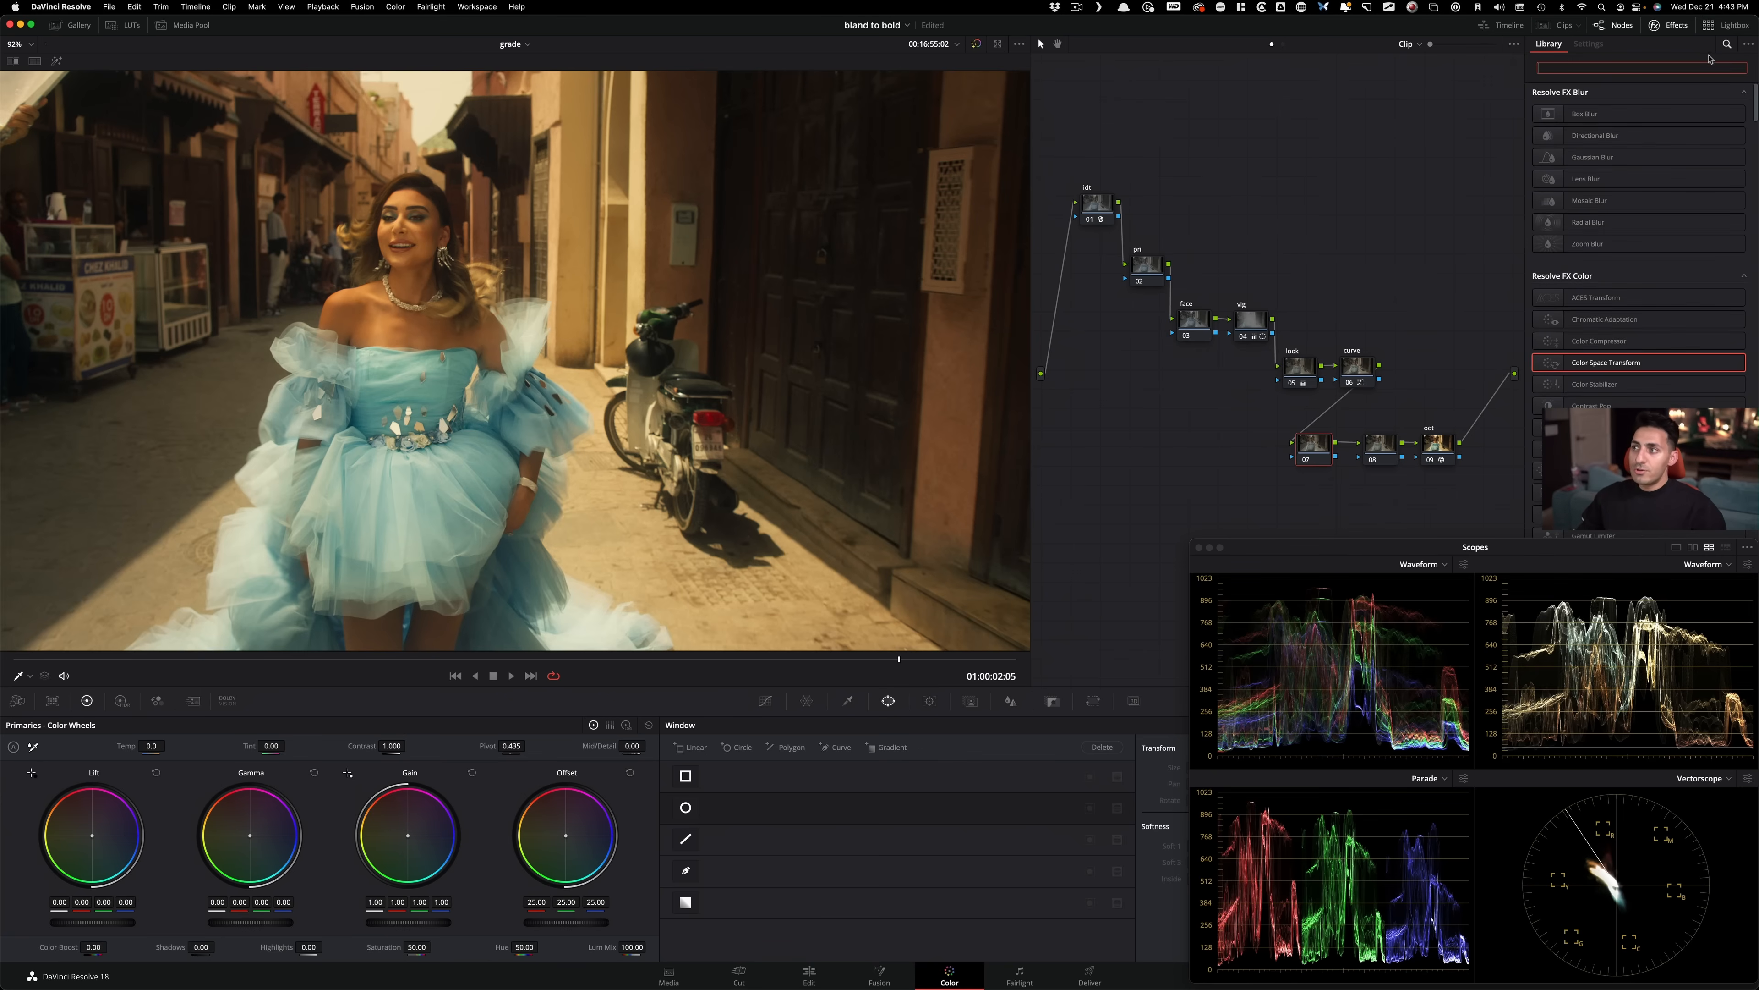
text(glow)
drag(1586, 123, 1305, 449)
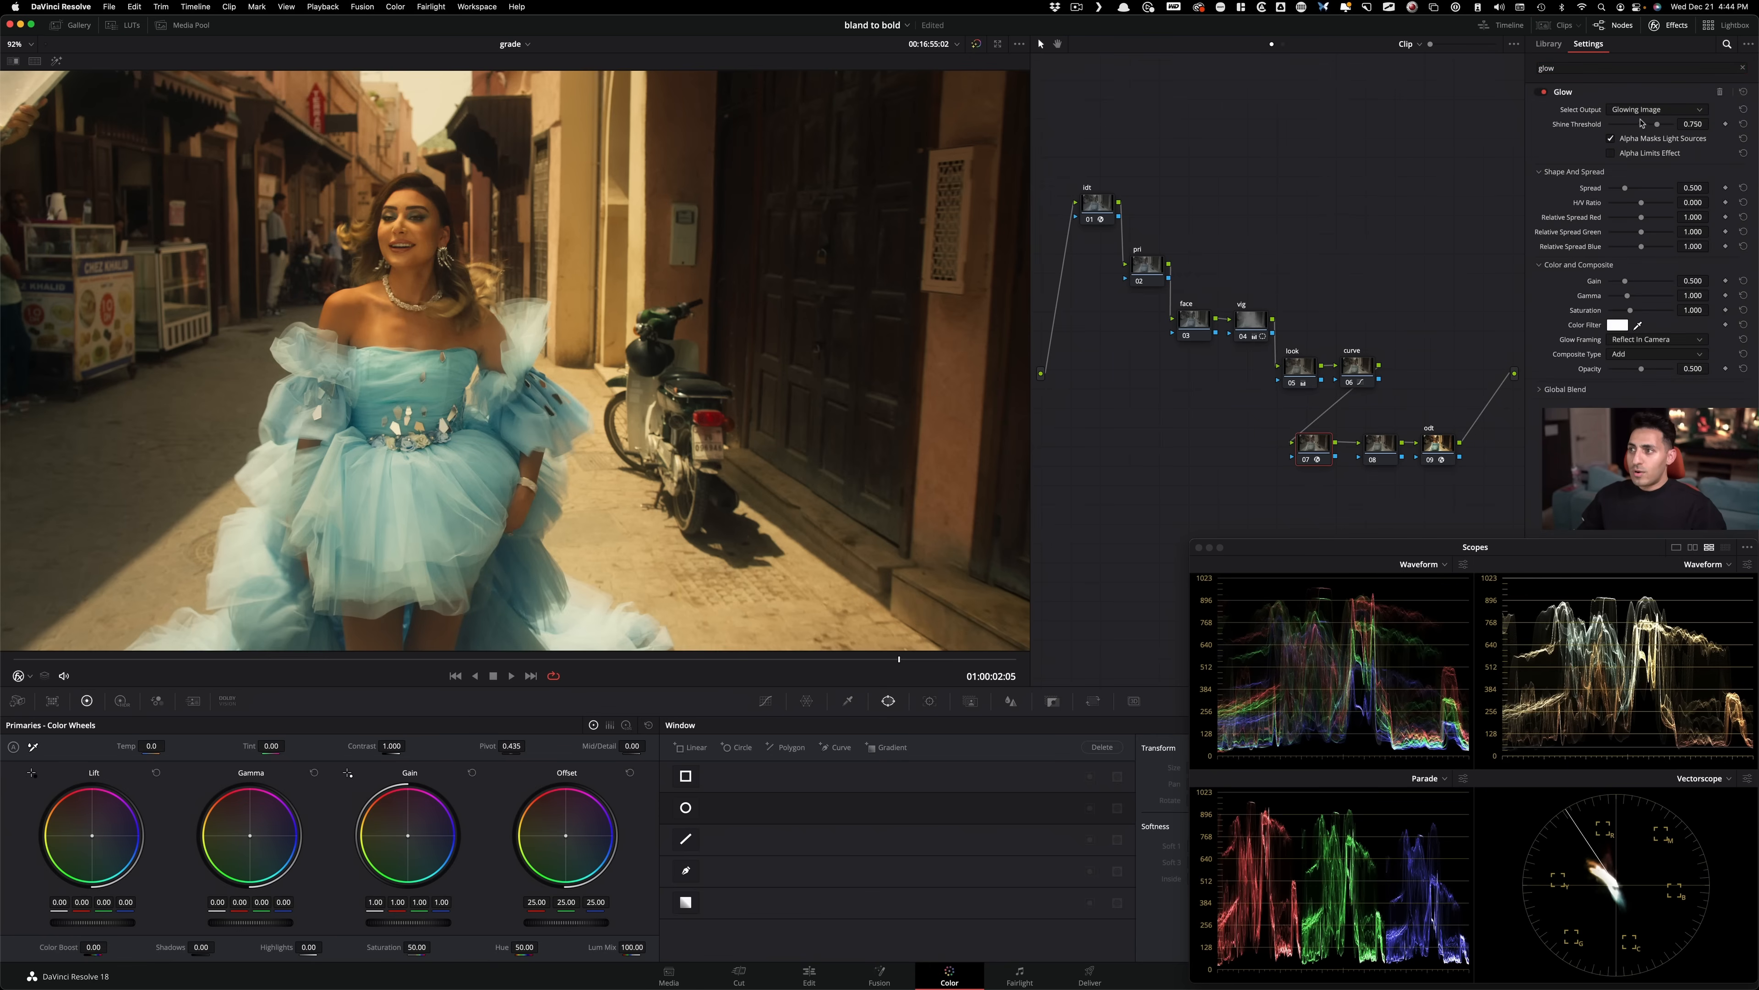
click(1662, 356)
click(1628, 472)
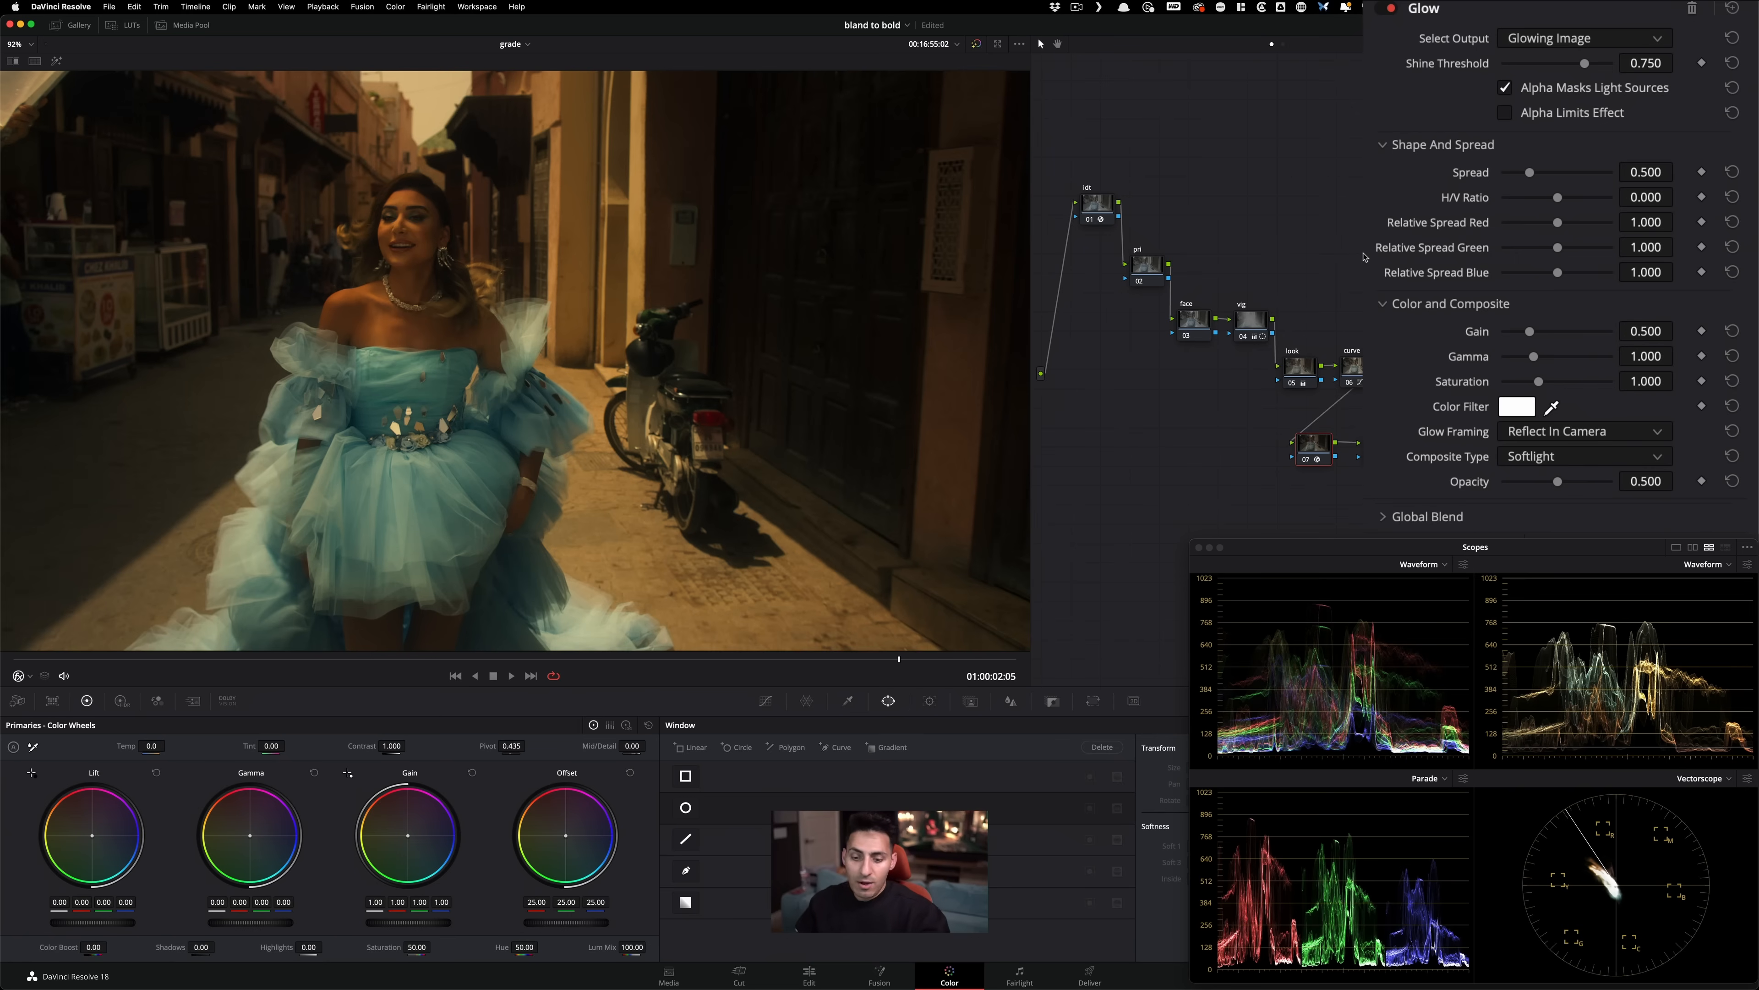
Set Glow's shine threshold to 0.071 and compare the image with node 07 disabled and enabled.
drag(1585, 63, 1510, 63)
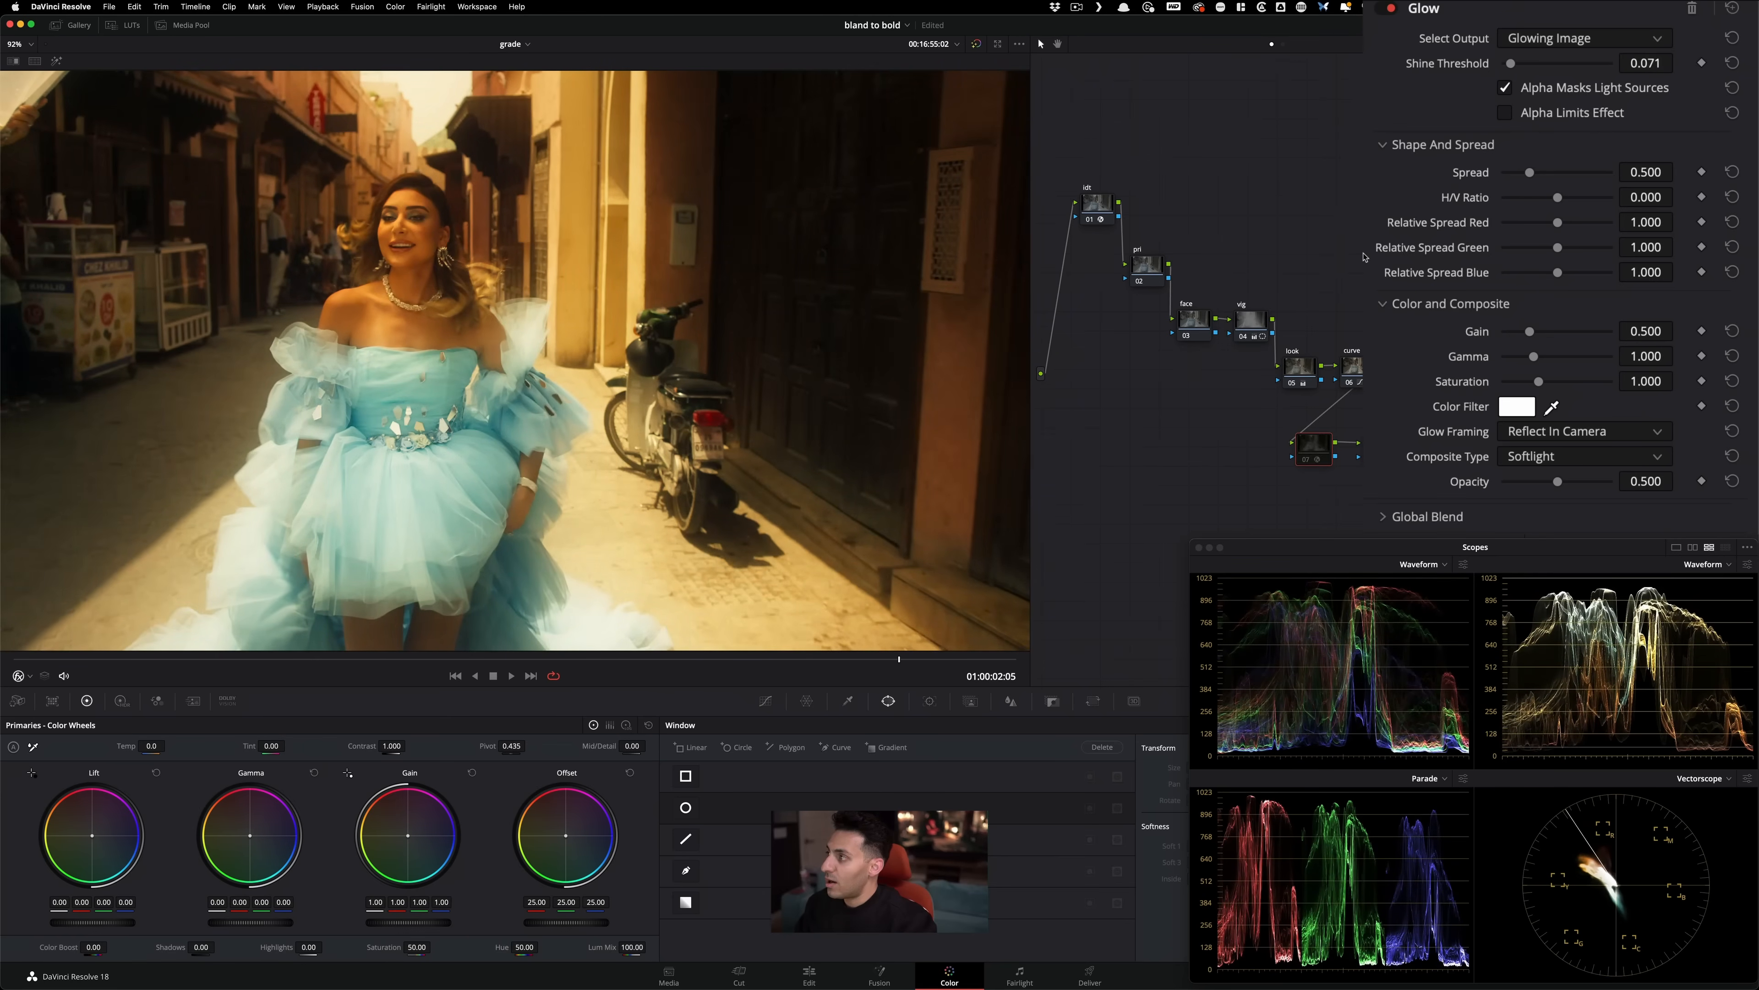
key(super+d)
key(super+d)
key(super+d)
key(super+d)
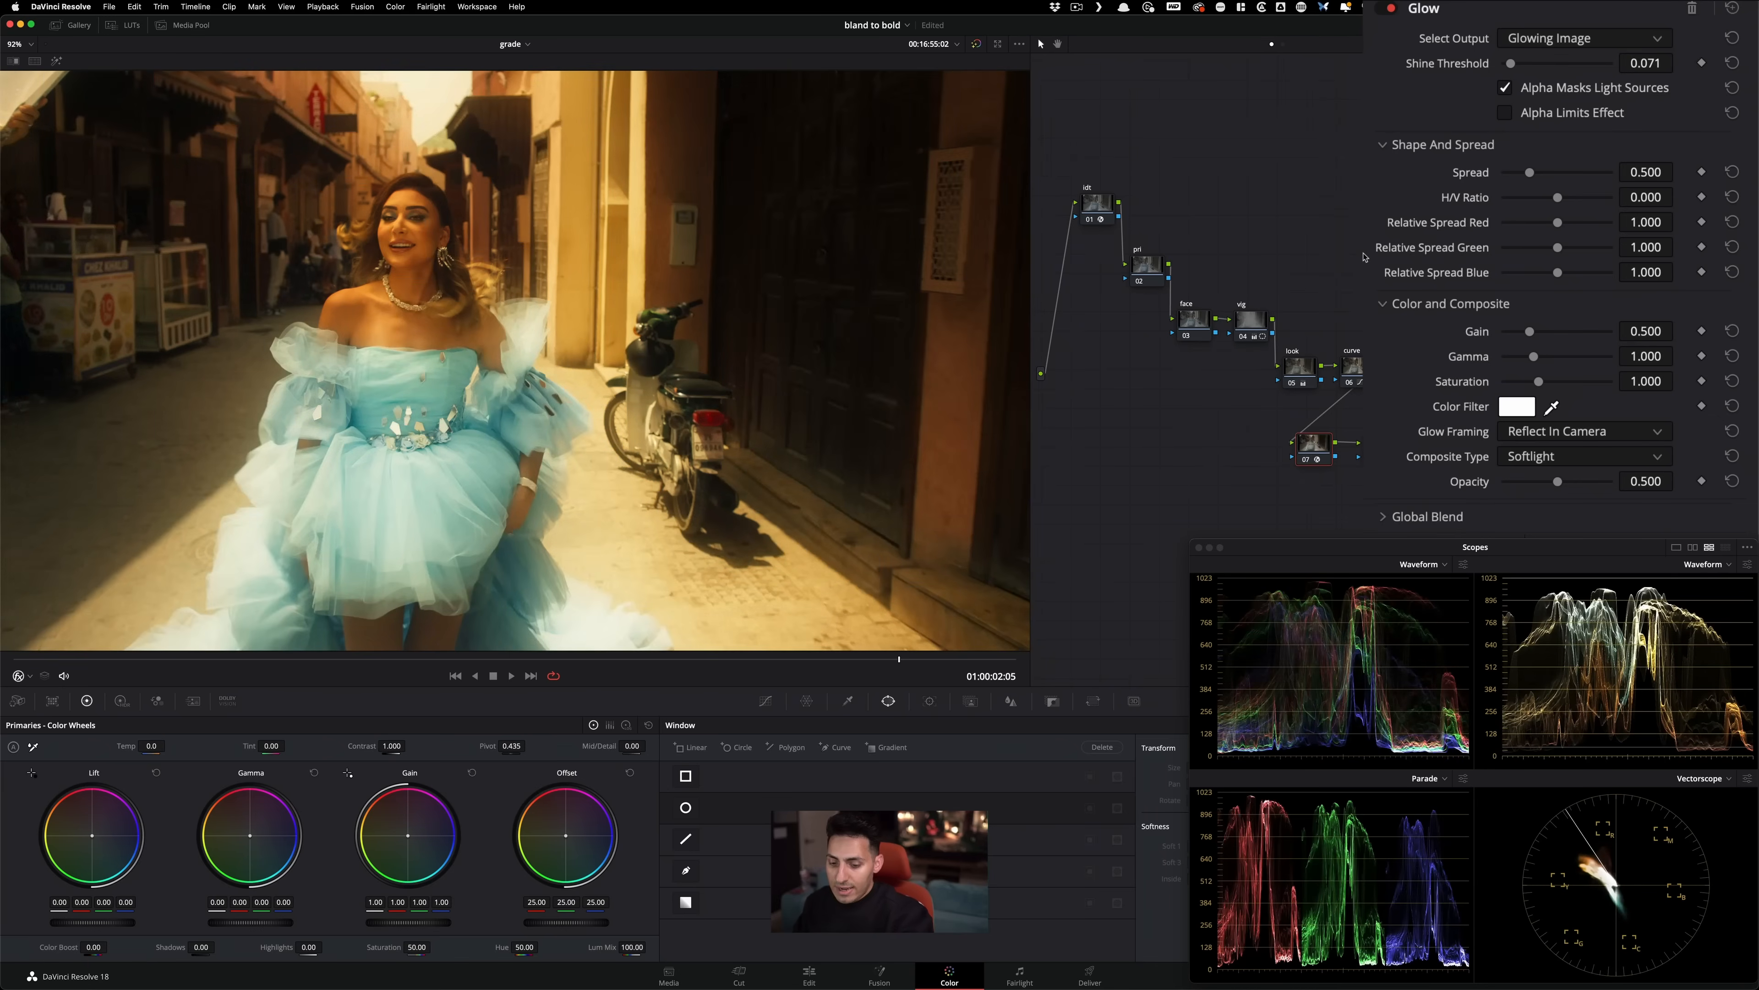
Set Glow's gain to 0.135 and its gamma to 2.312, comparing the image with node 07 disabled and enabled.
drag(1529, 331, 1523, 331)
key(super+d)
key(super+d)
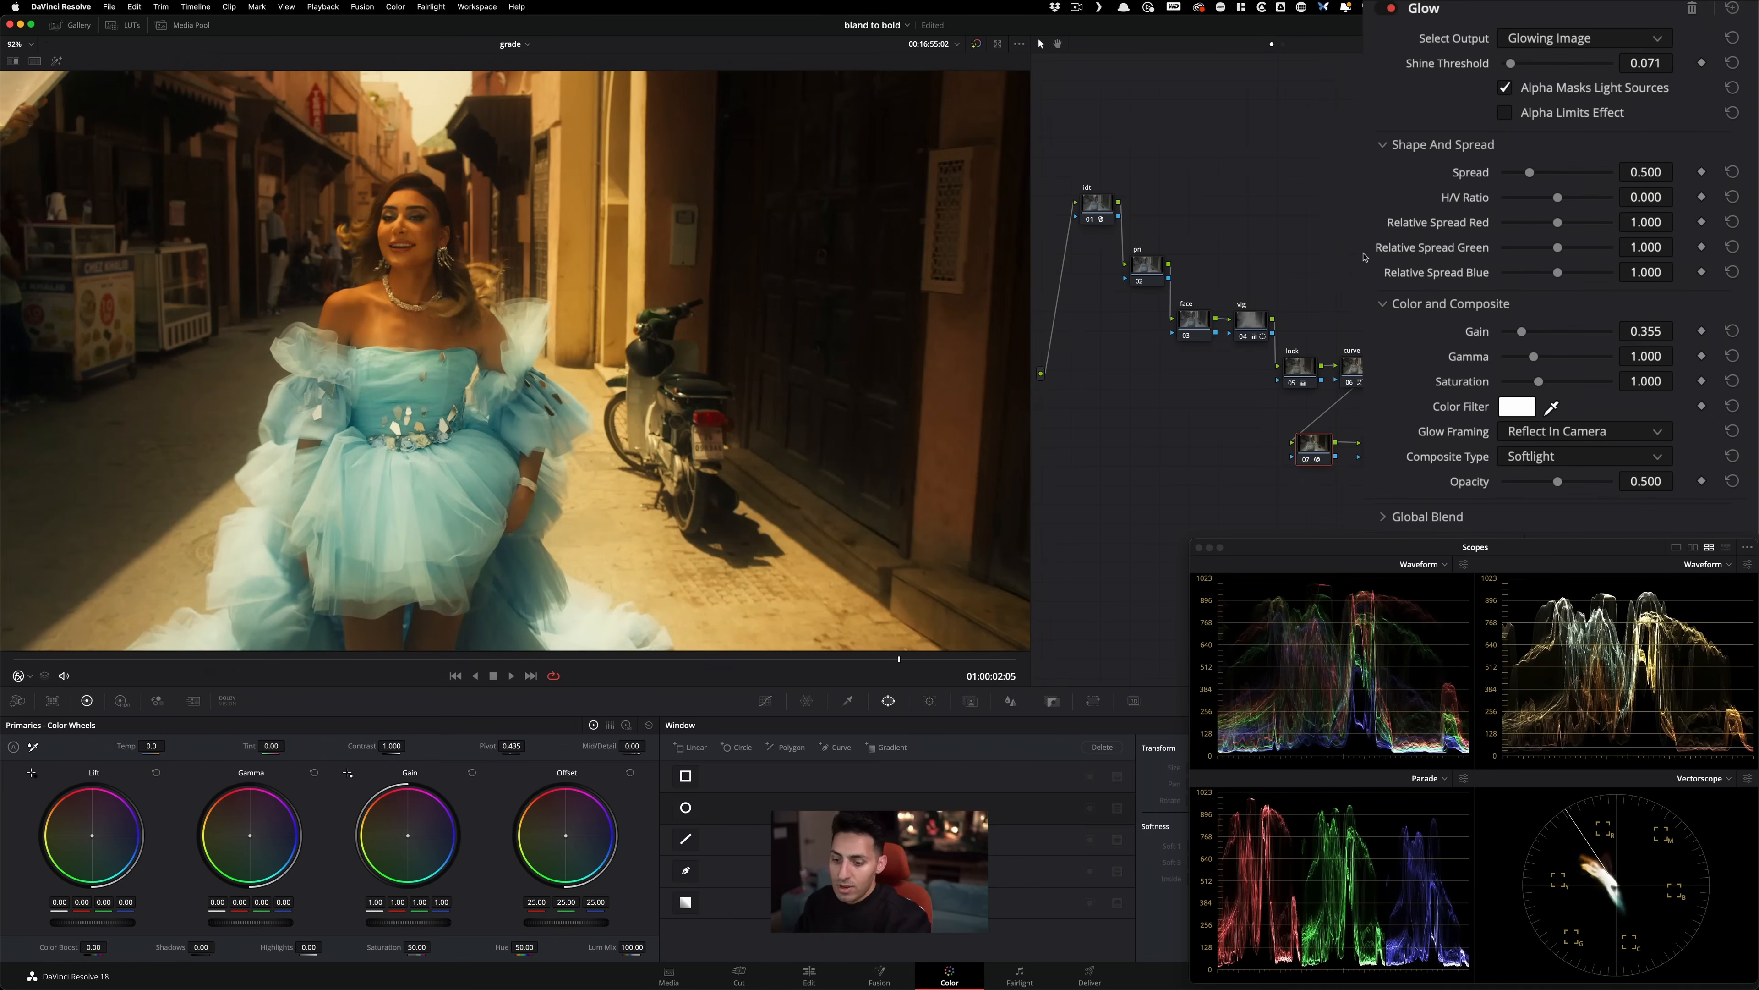
drag(1537, 356, 1557, 356)
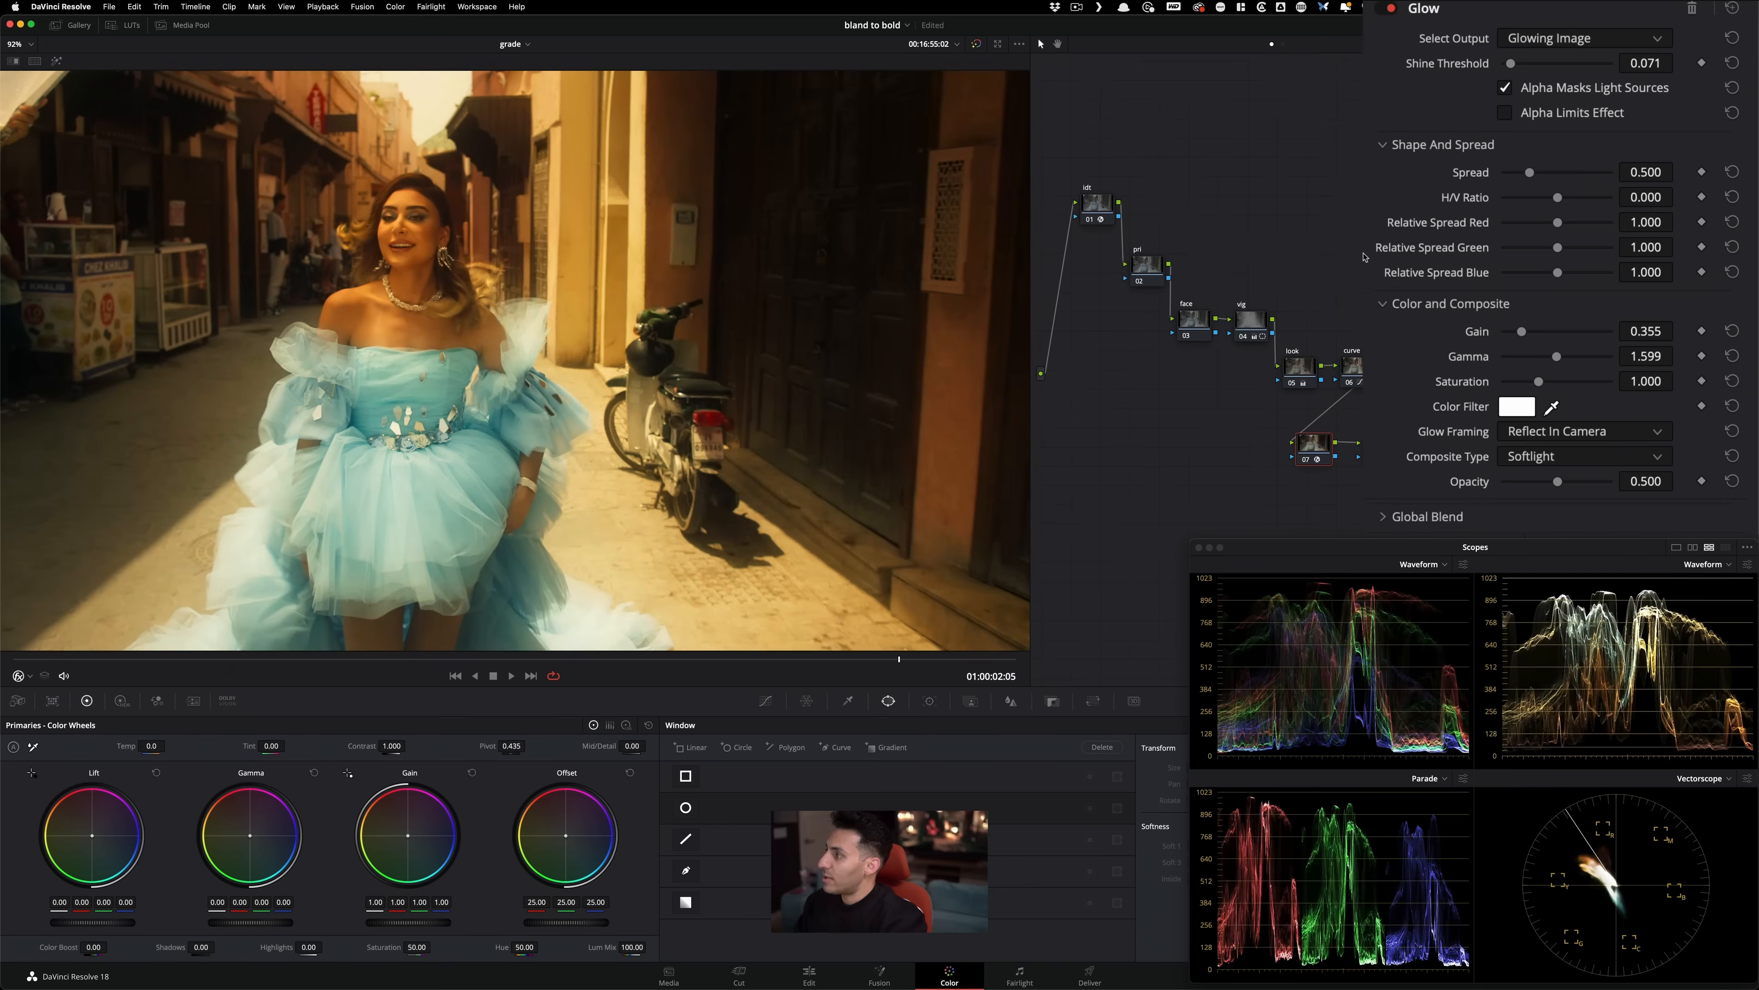
drag(1522, 331, 1513, 332)
key(super+d)
key(super+d)
drag(1560, 356, 1510, 332)
key(super+d)
key(super+d)
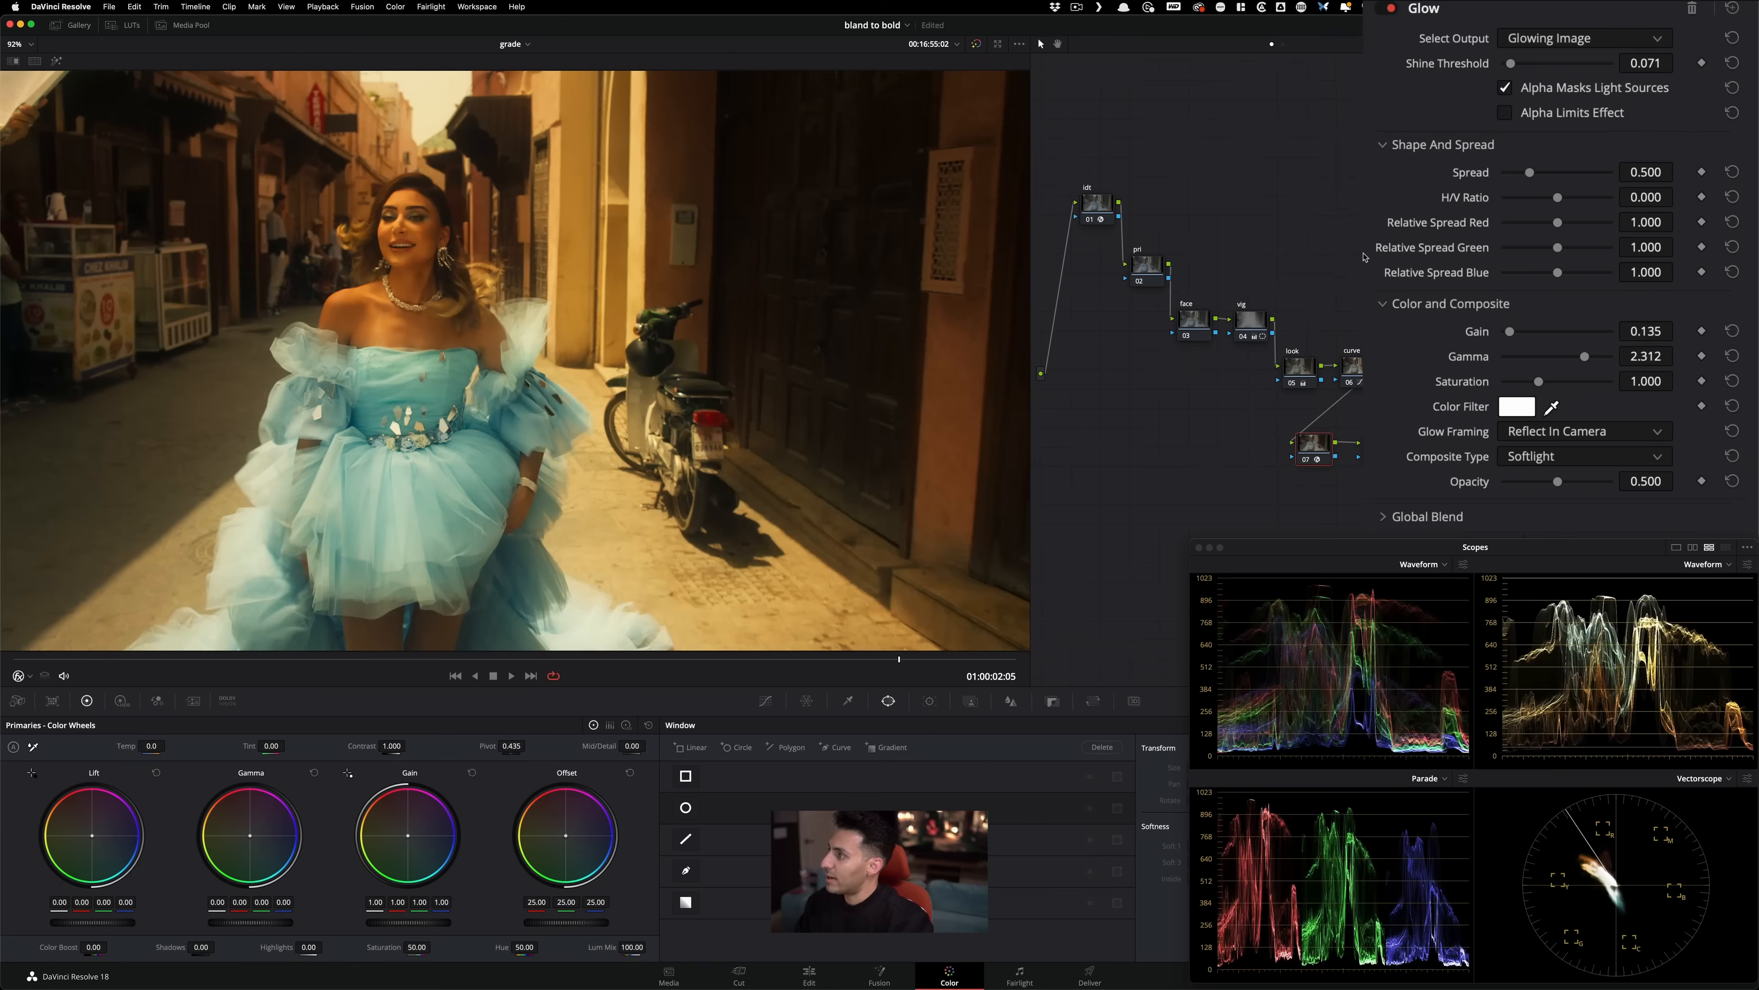
Fine-tune the Glow on node 07 to a gain of 0.150 and a spread of 0.467, comparing with the node disabled.
drag(1512, 332, 1510, 331)
key(super+d)
key(super+d)
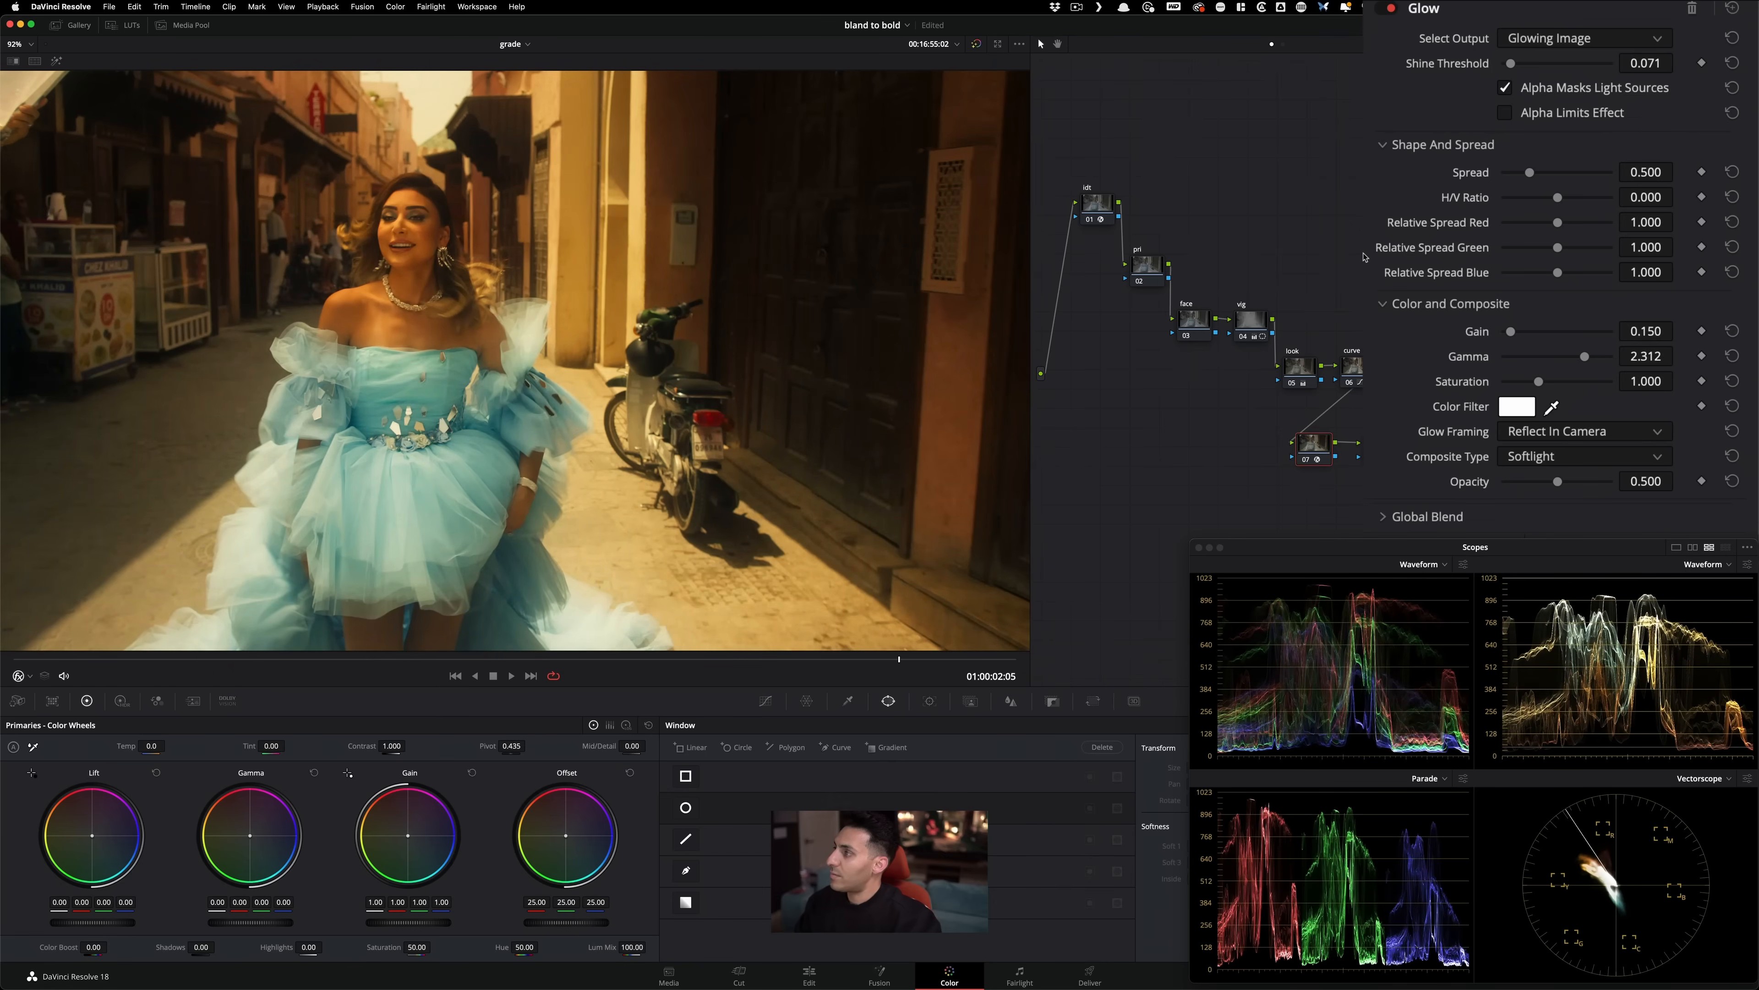
mouse_move(1529, 171)
mouse_down()
mouse_move(1506, 172)
mouse_move(1558, 171)
mouse_move(1510, 172)
mouse_move(1528, 172)
mouse_up()
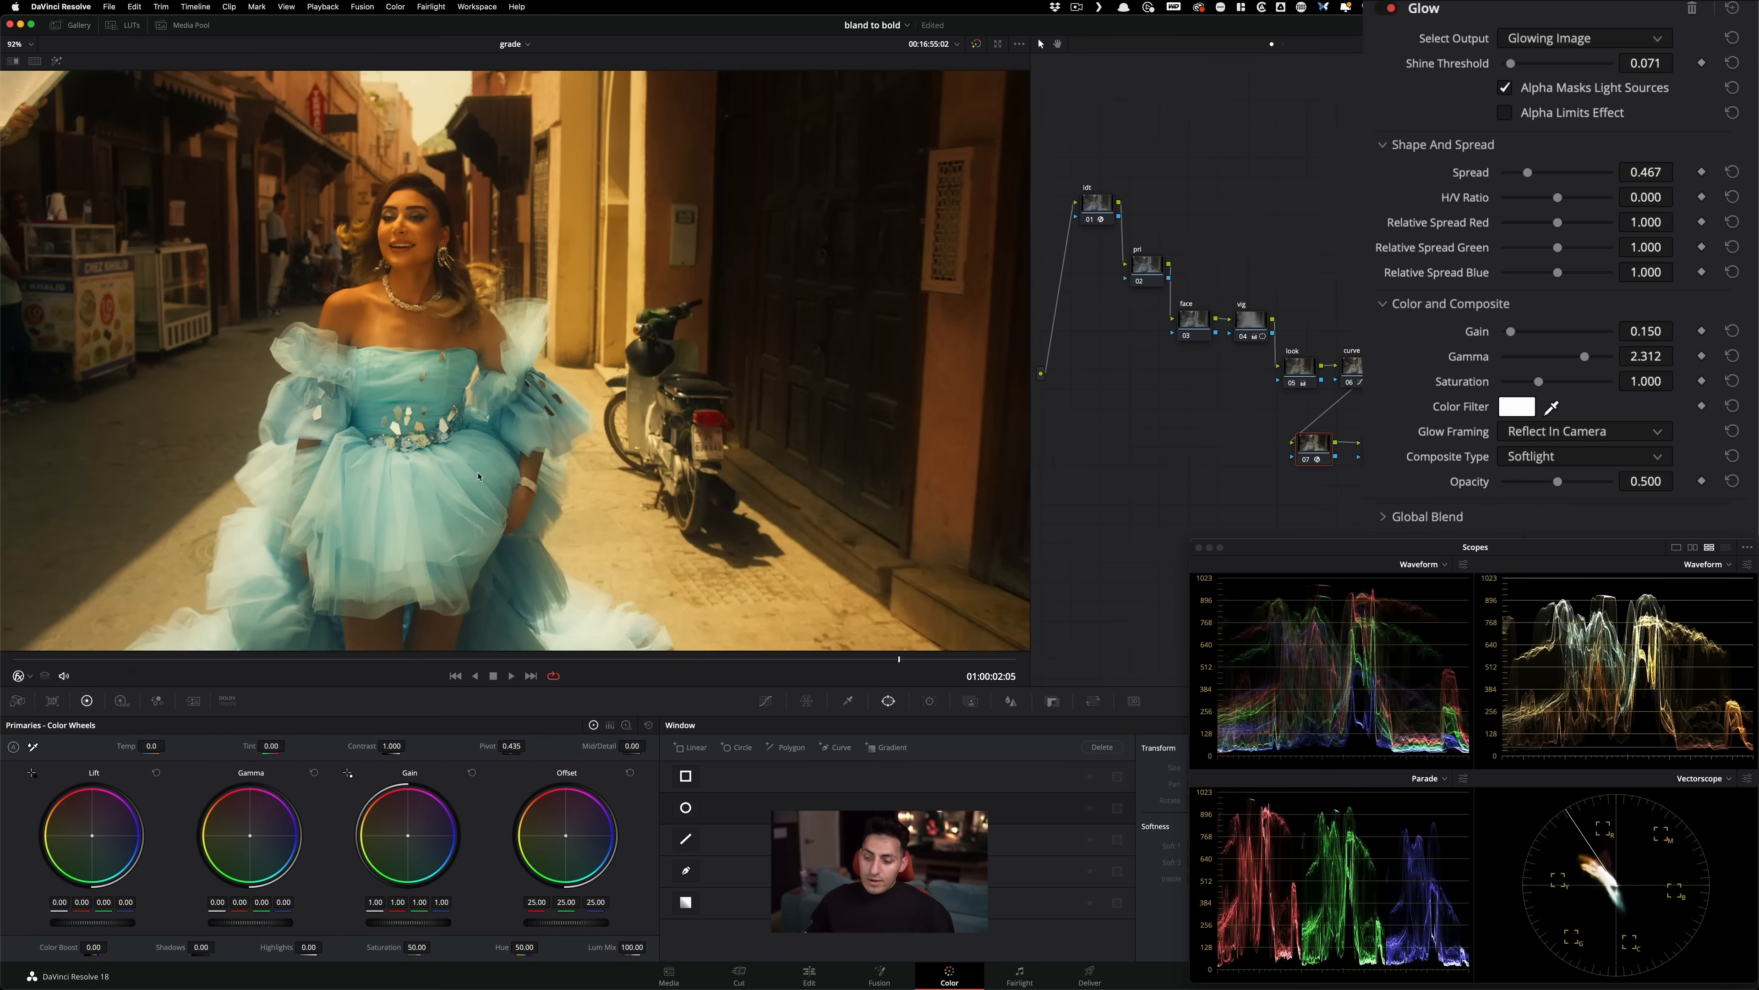
Set Glow's global blend to 0.750 and its saturation to 0.680, checking the effect on the image.
click(1468, 516)
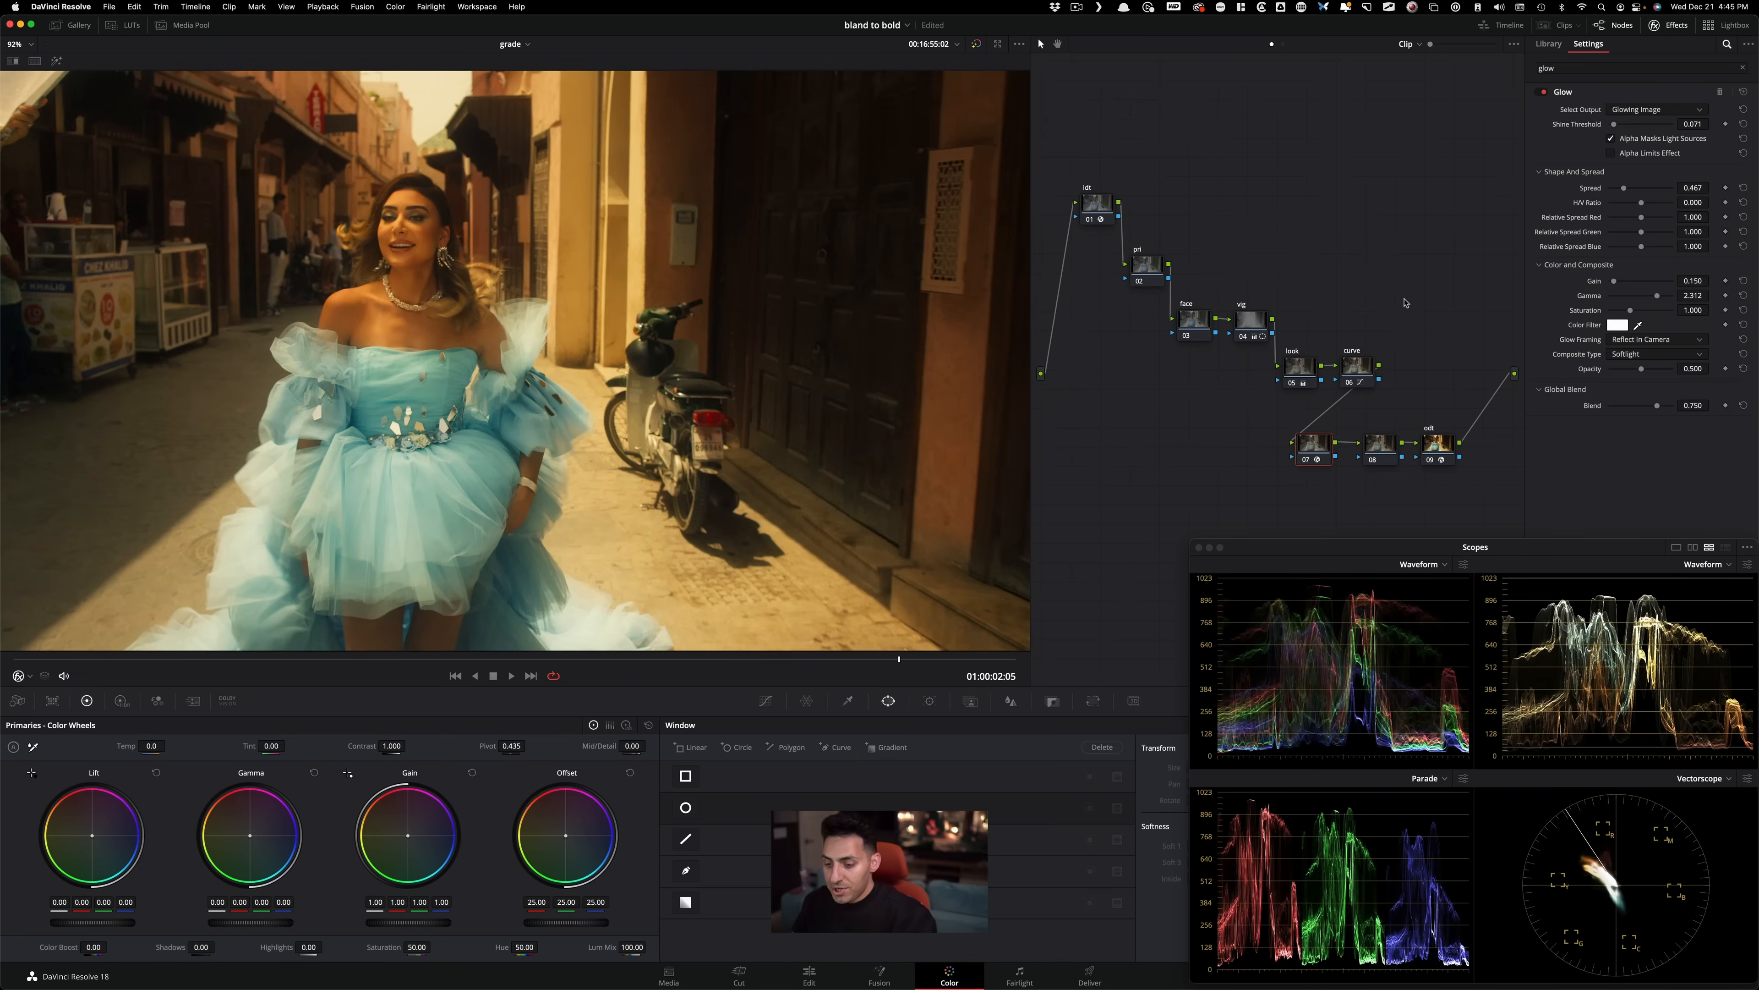
key(super+z)
key(super+z)
key(super+z)
key(super+z)
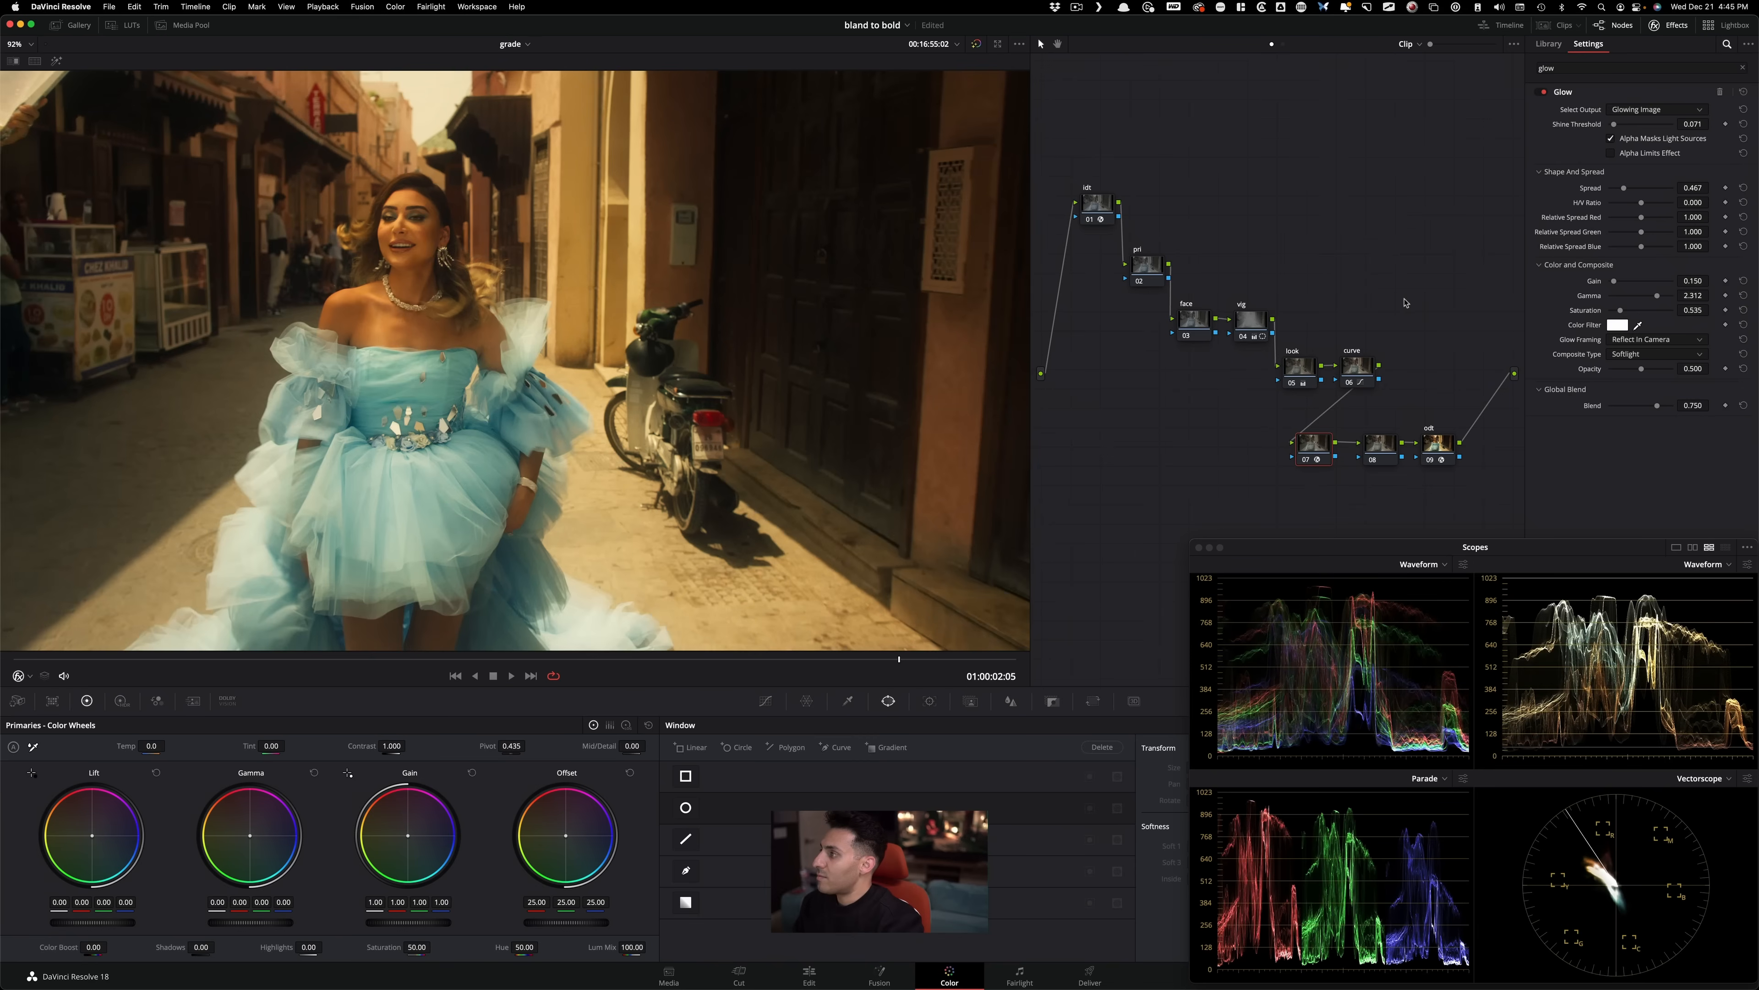
key(super+z)
key(super+z)
key(super+z)
key(super+z)
key(super+z)
key(super+z)
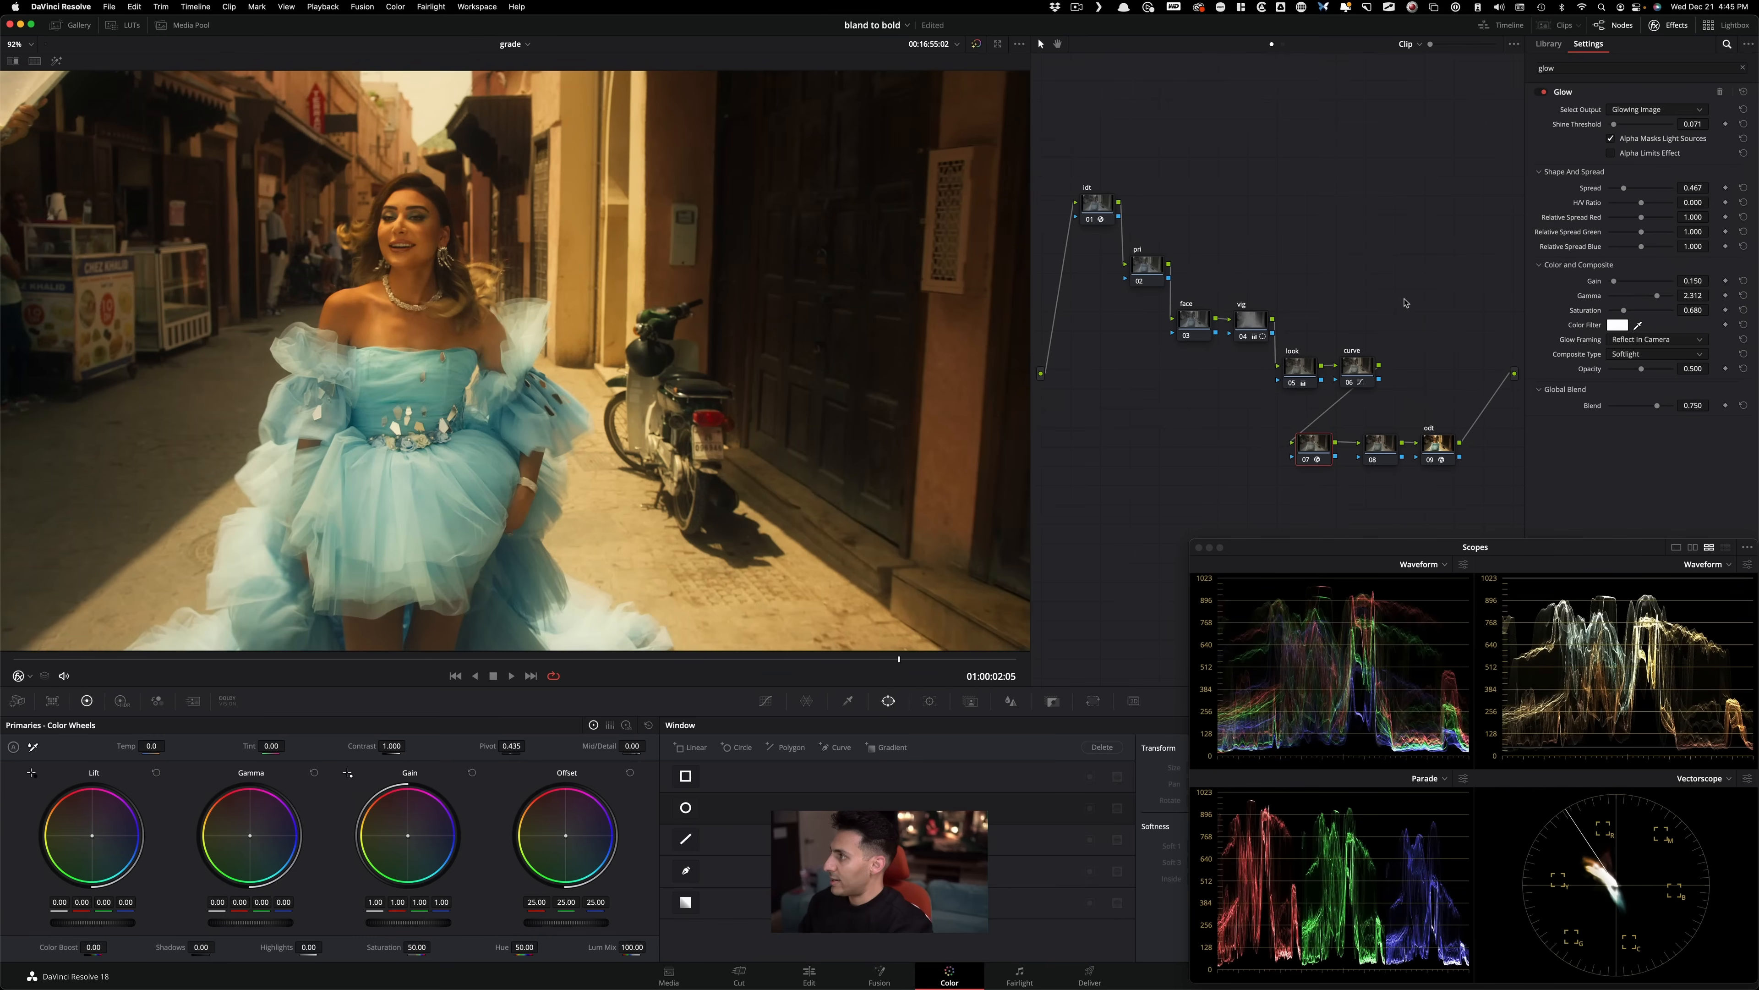
Lower Glow's saturation to 0.620 and compare the image with node 07 disabled and enabled.
key(super+d)
key(super+d)
key(super+d)
key(super+d)
key(super+d)
key(super+d)
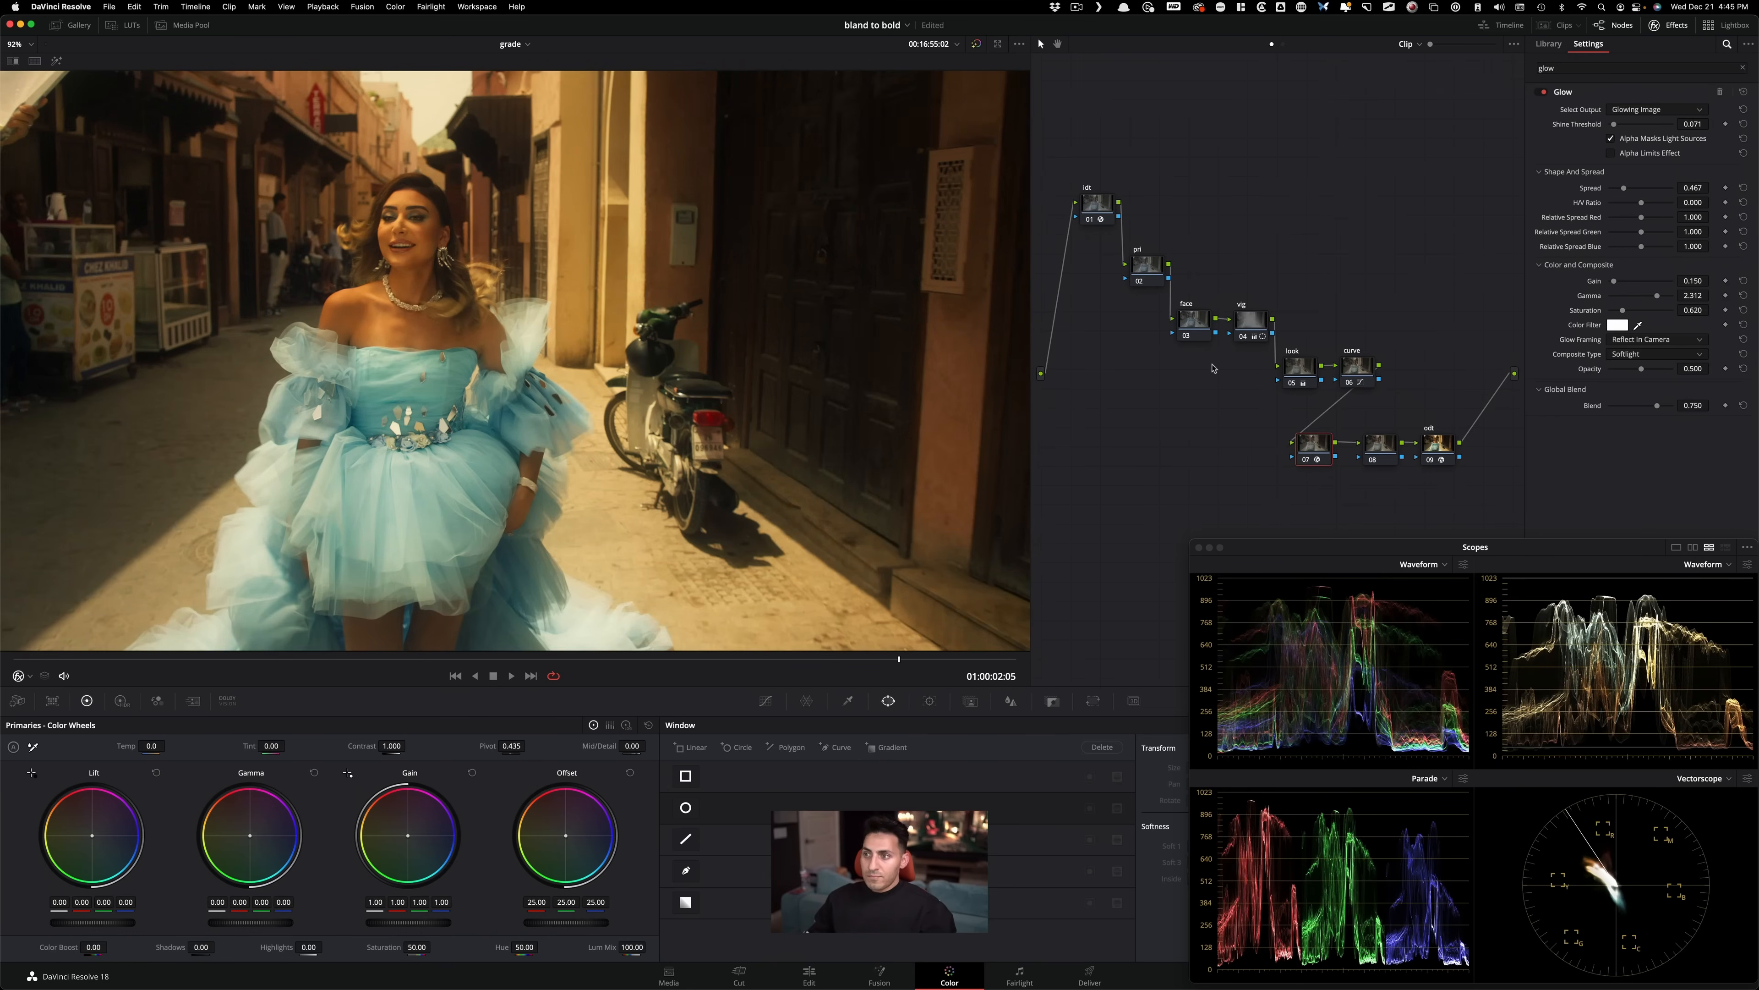
Set the look node's Mid/Detail to -20.73, compare with the node disabled, and review other frames of the clip.
click(1294, 373)
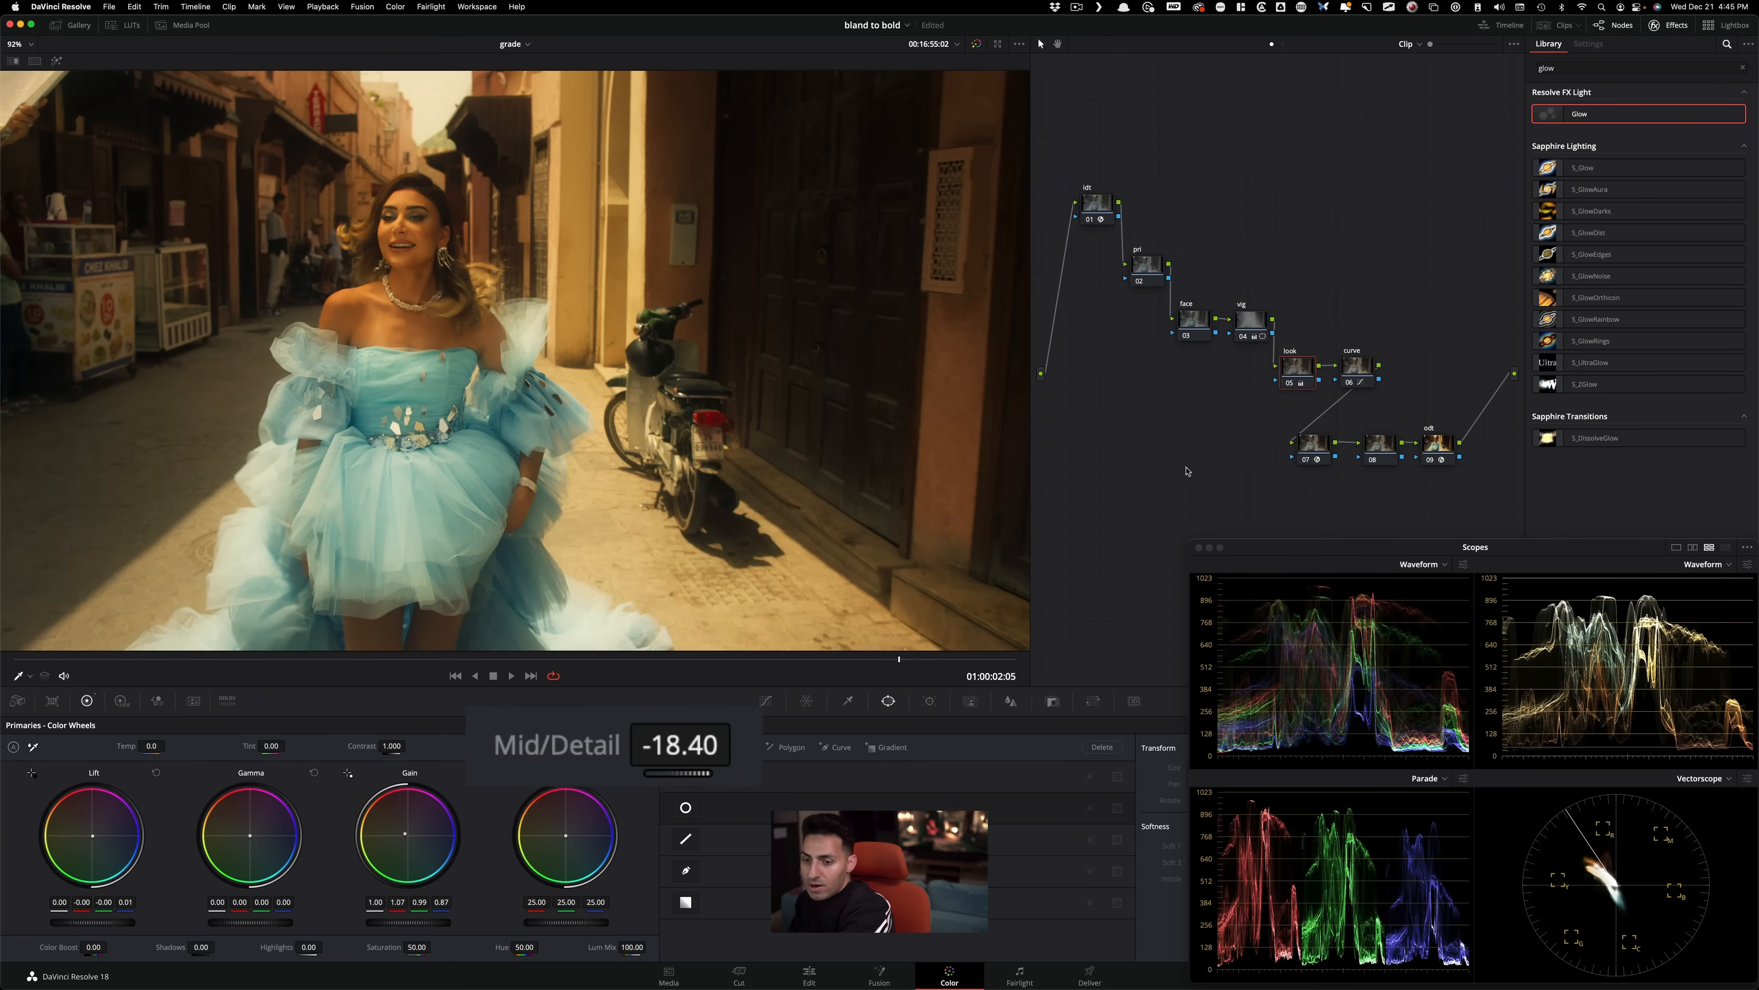
key(super+d)
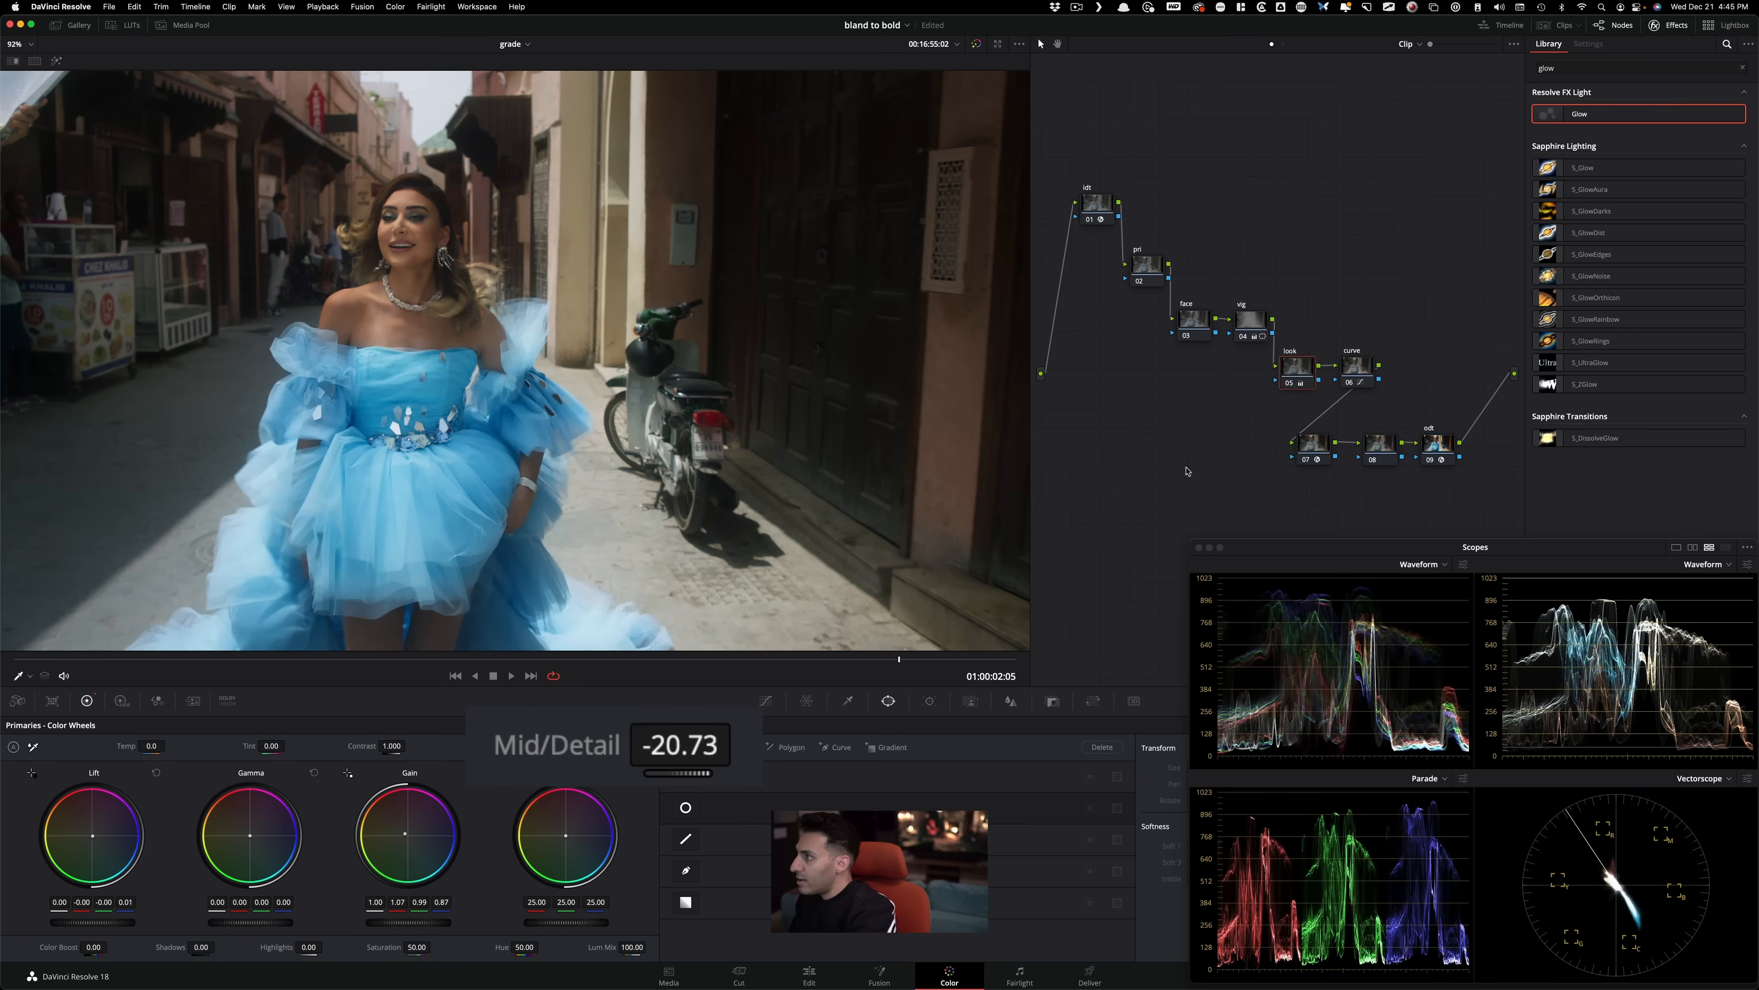
key(super+d)
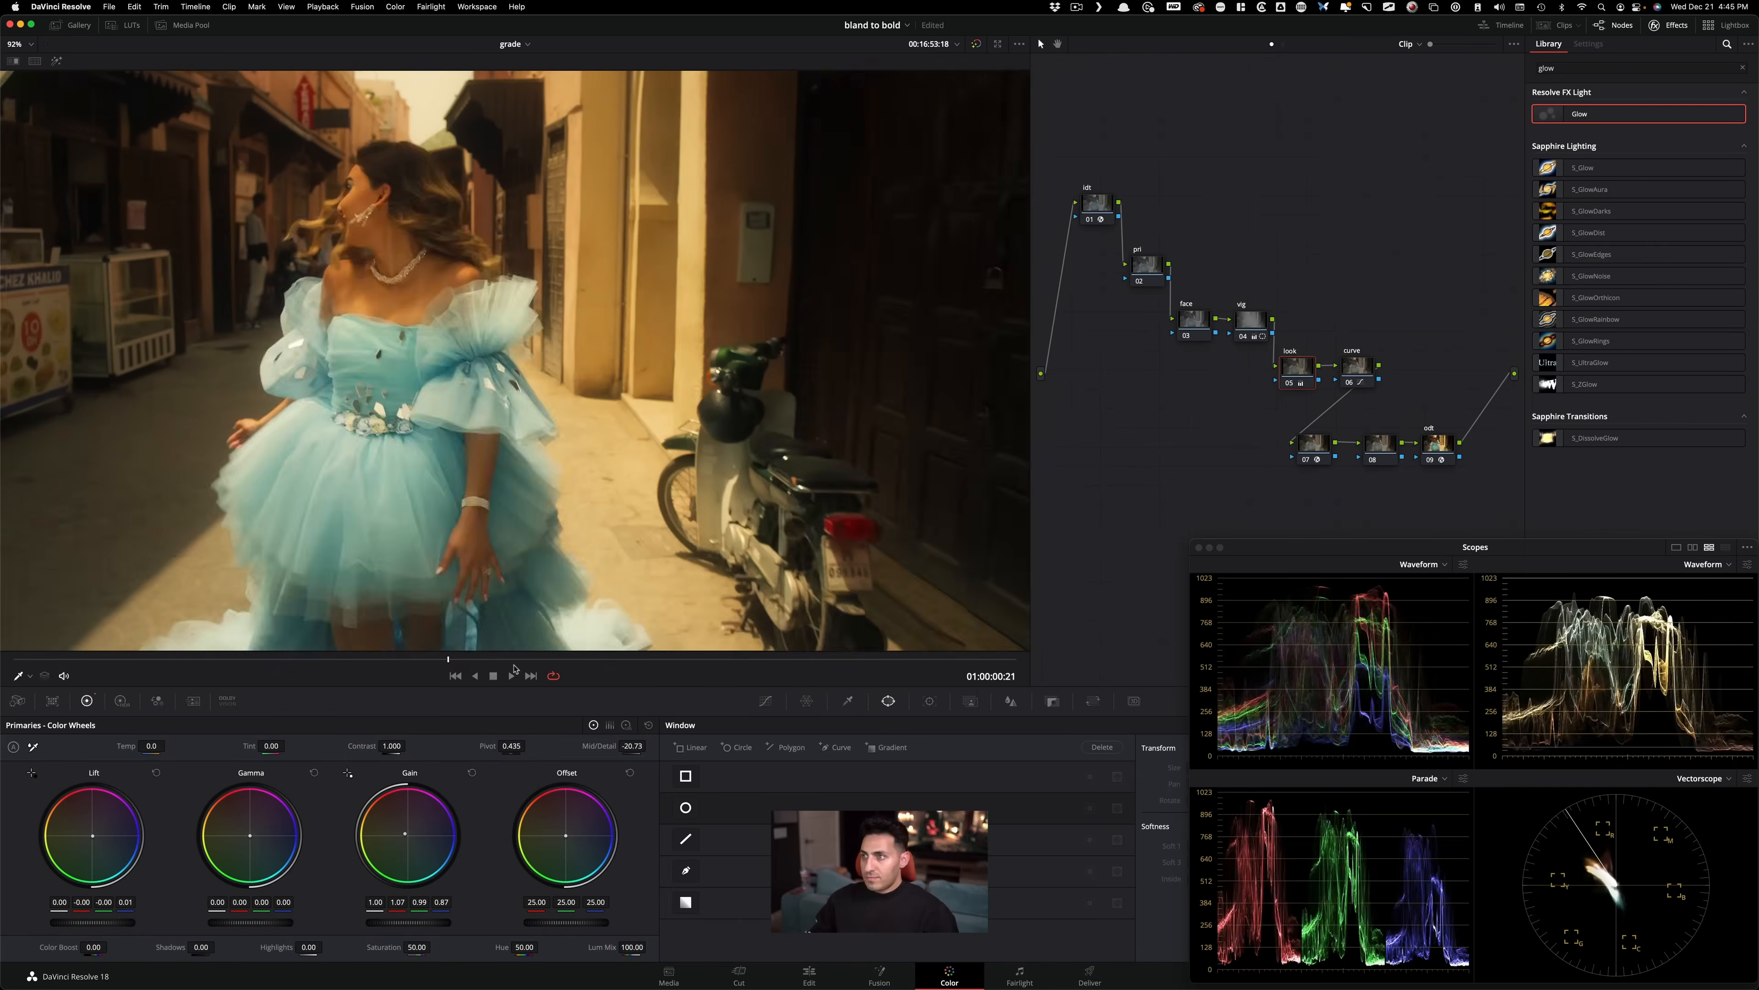
drag(1046, 676, 901, 683)
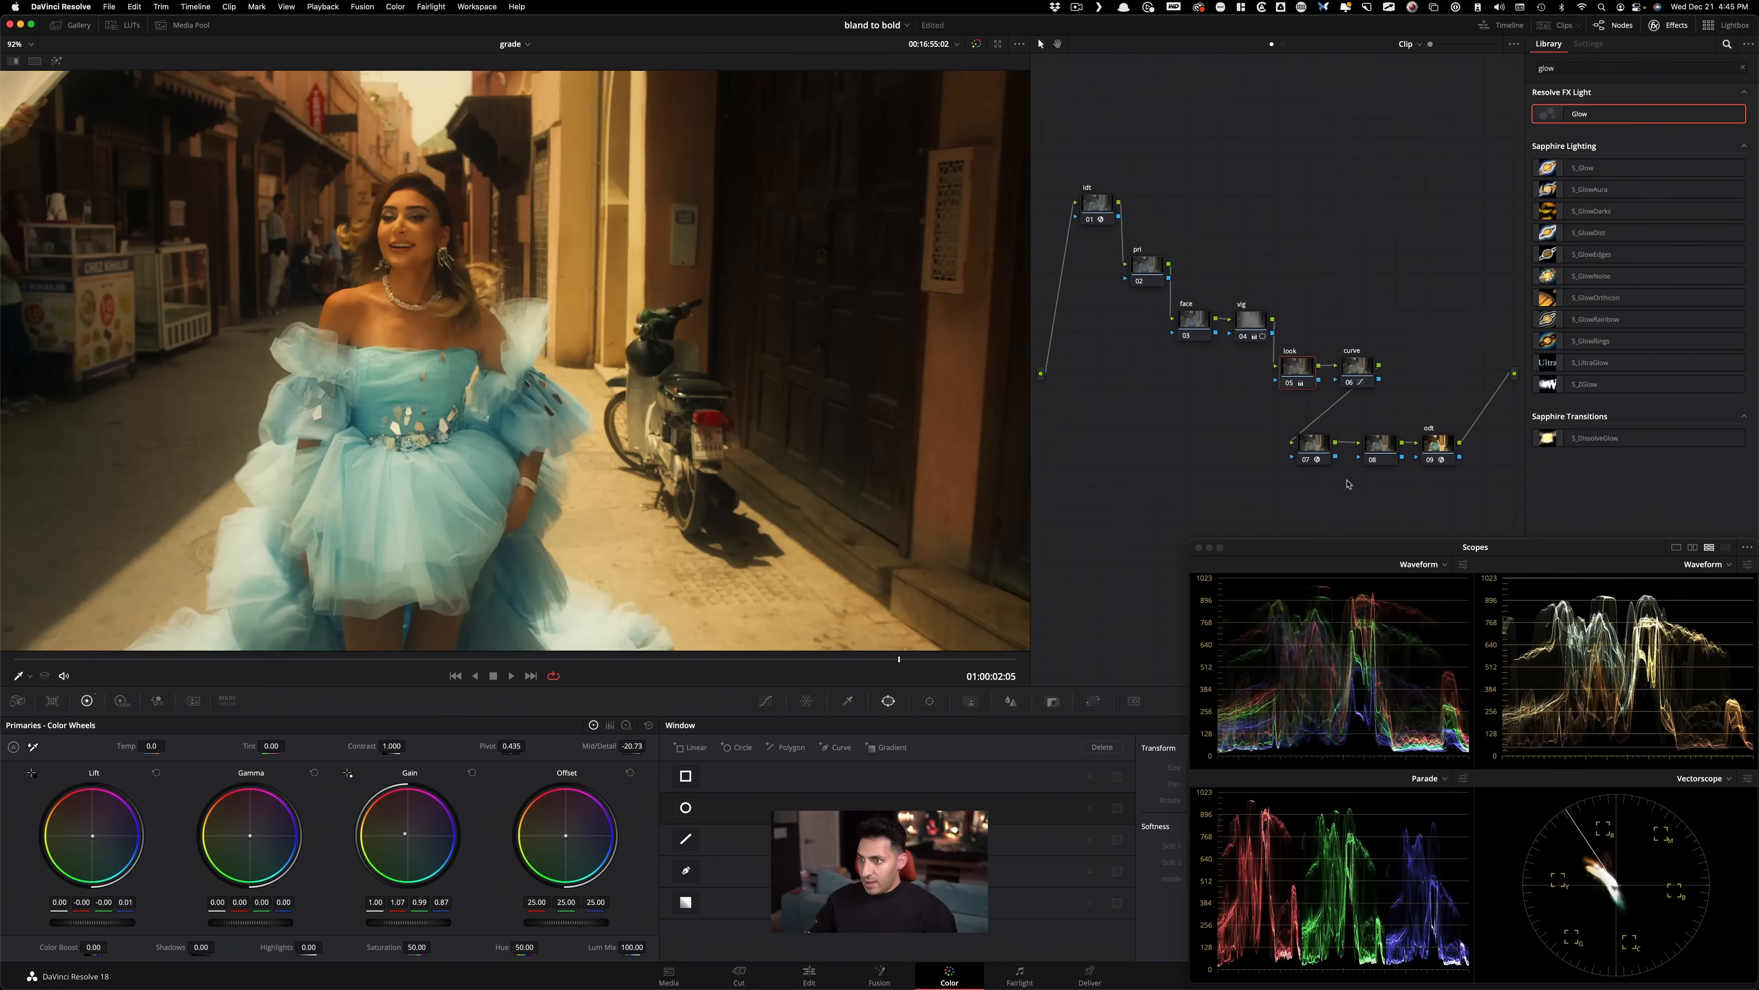
Label node 07 "glow" and reposition it slightly farther from node 08 in the lower row.
click(1379, 450)
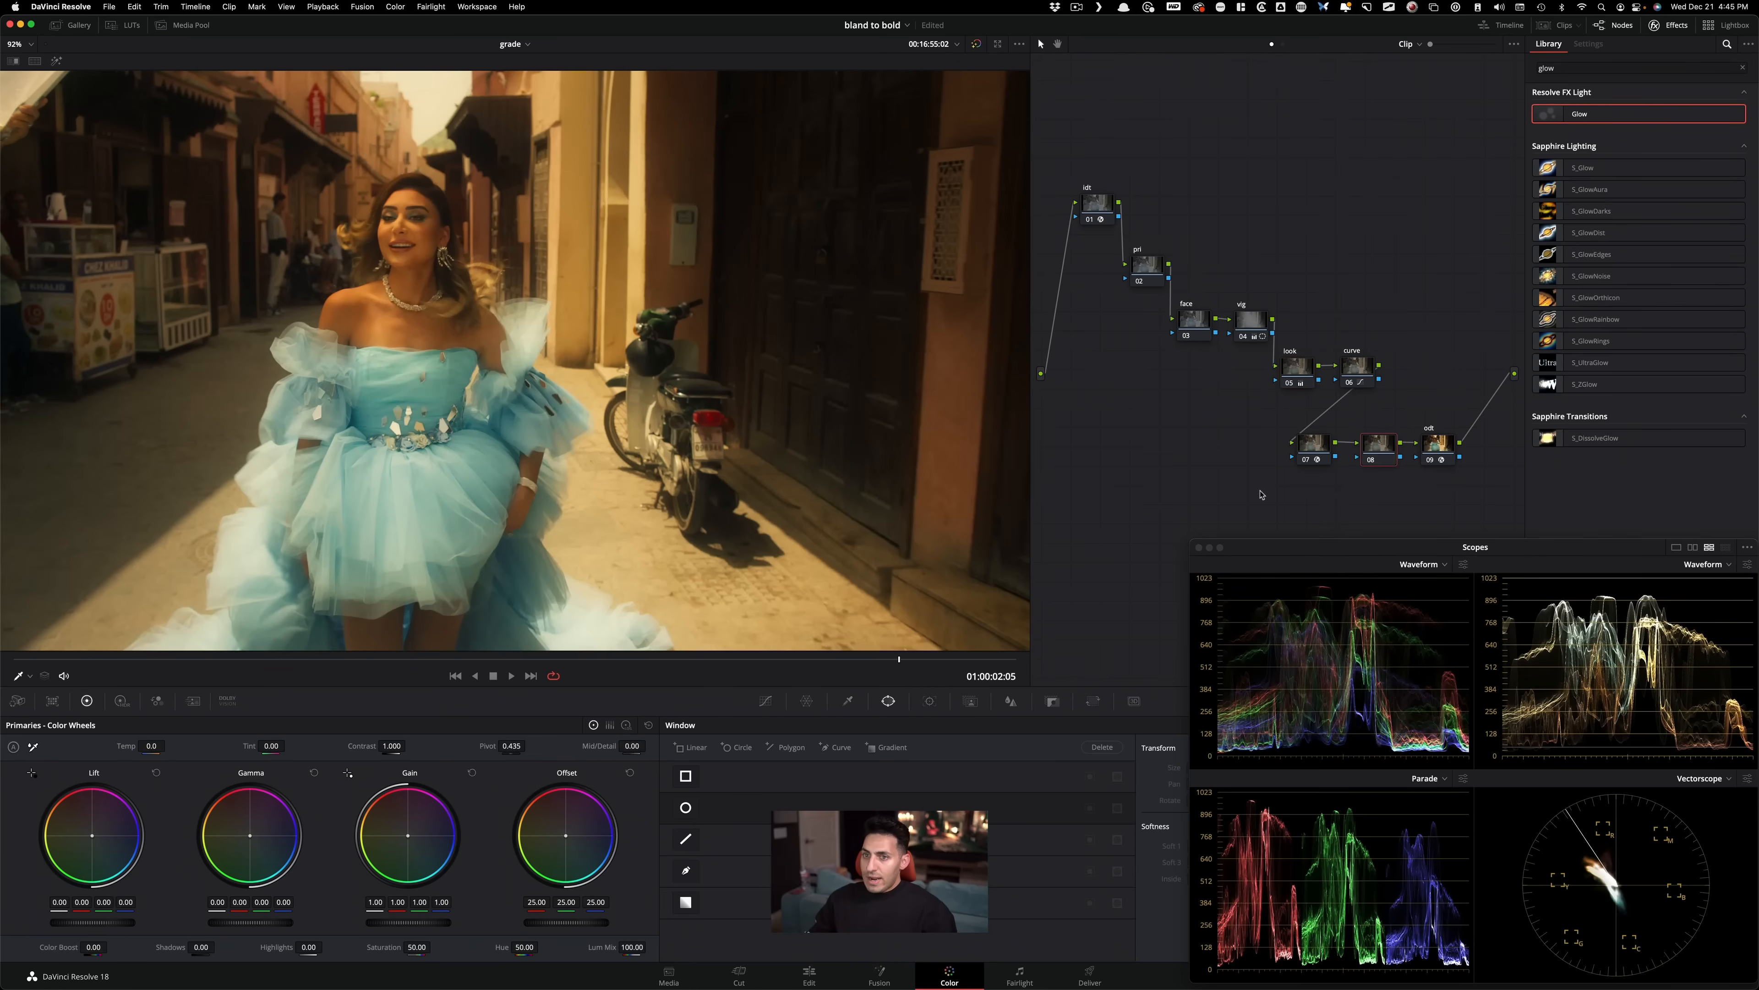
drag(1306, 449, 1269, 454)
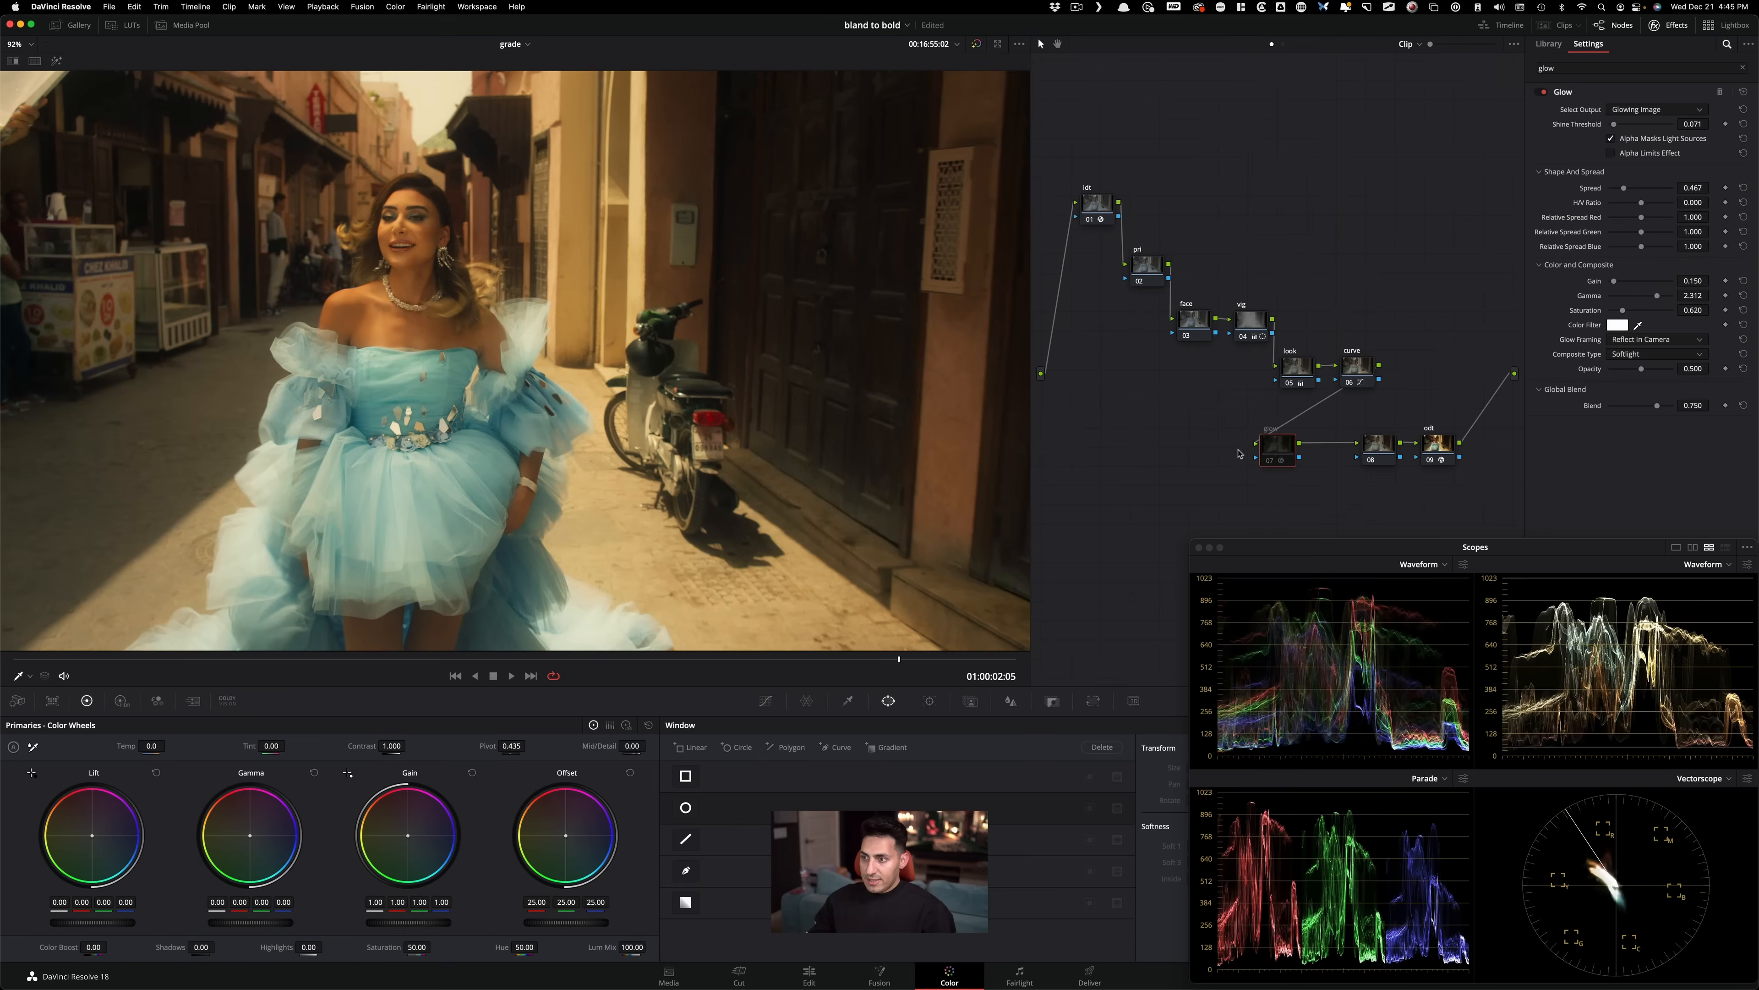
drag(1284, 454, 1309, 452)
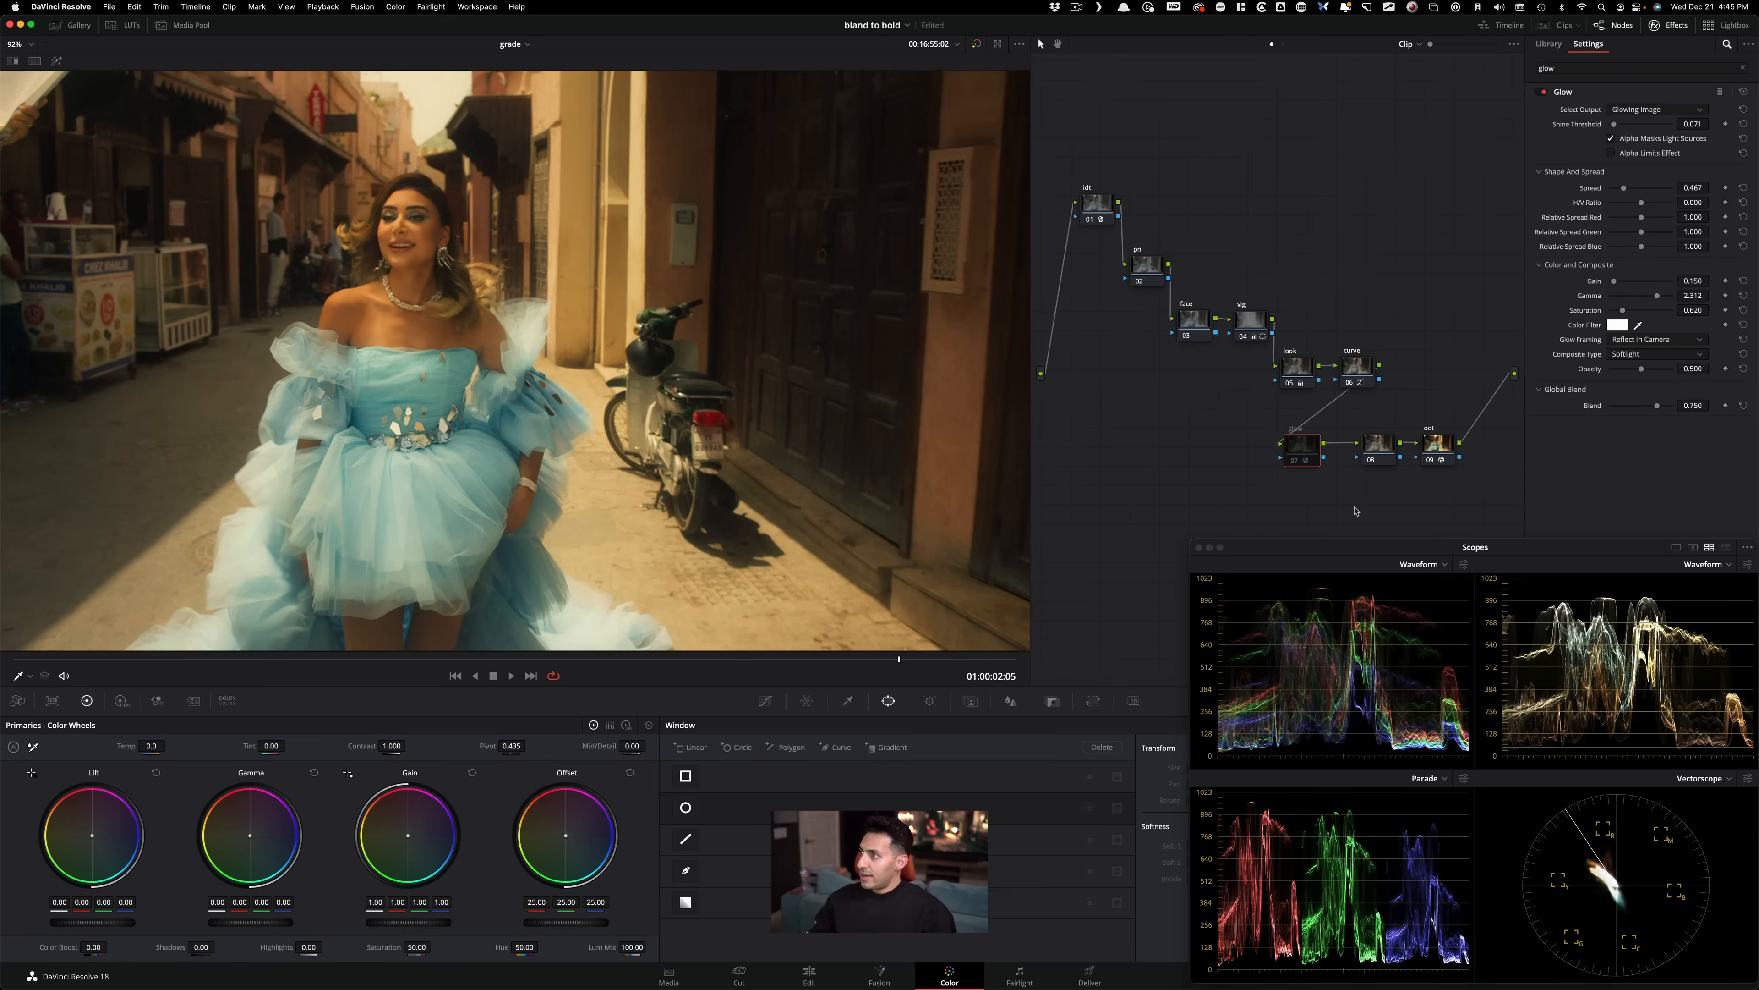
Compare the image with the glow node disabled and enabled, at both full and reduced viewer size.
key(super+d)
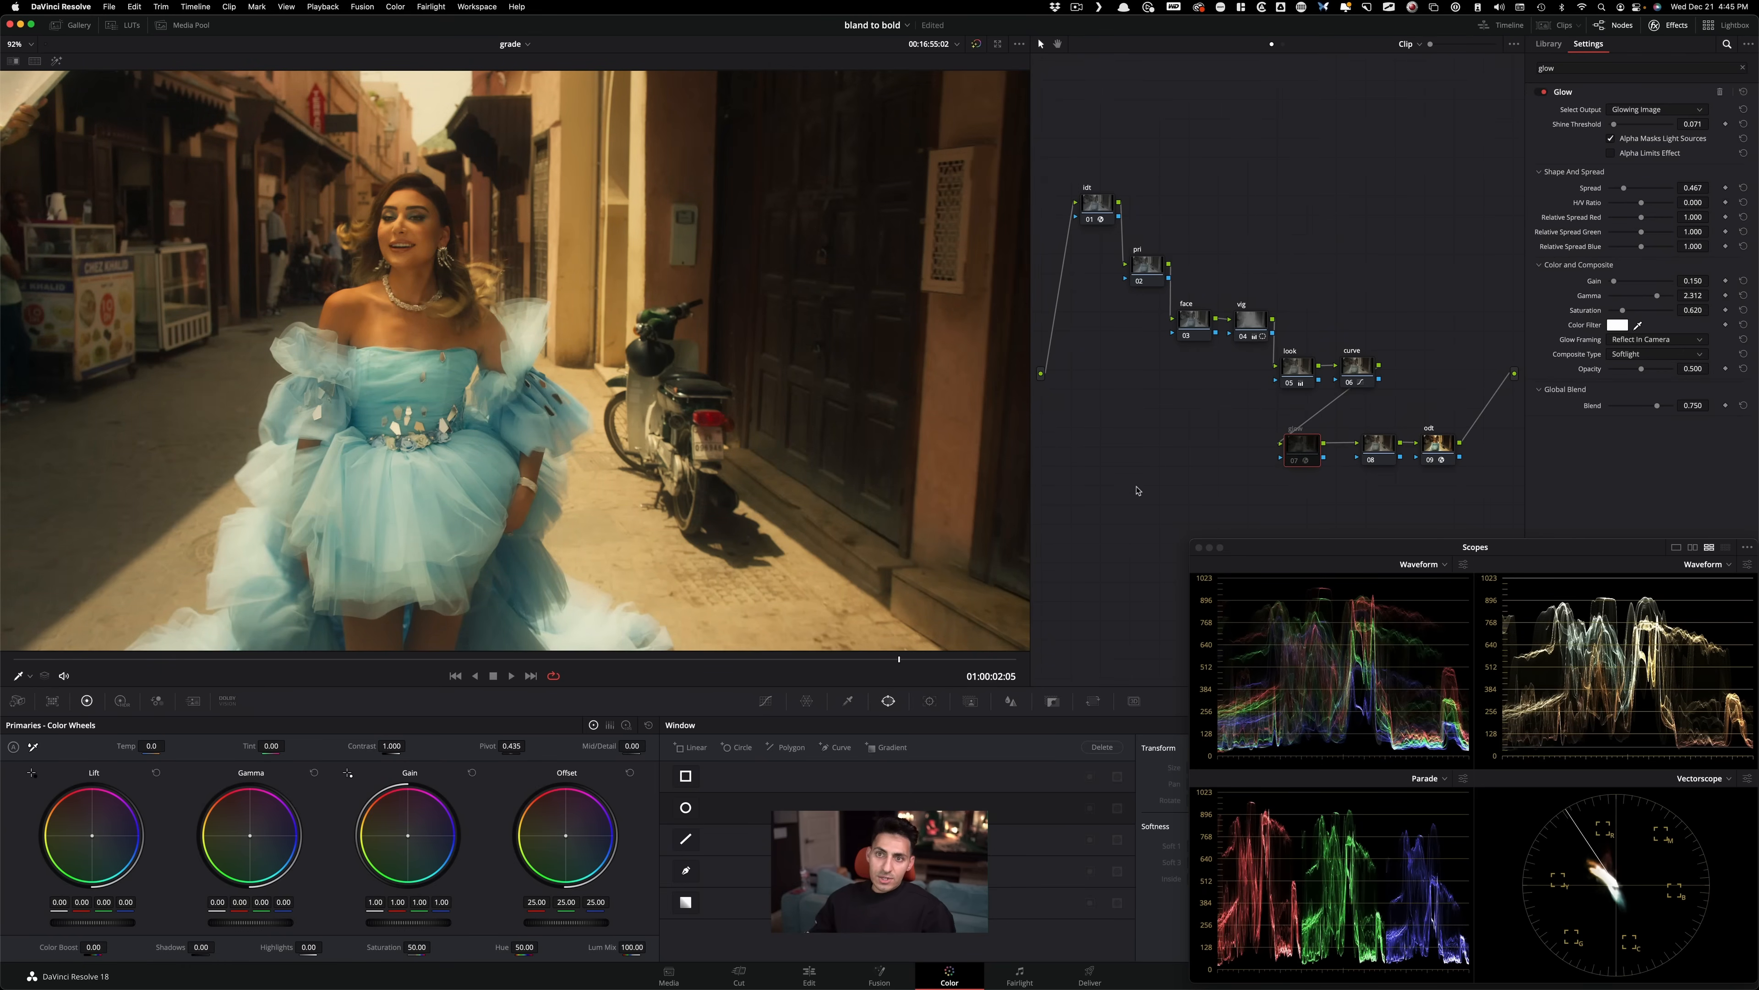
key(super+d)
key(super+d)
key(super+d)
key(super+d)
key(super+d)
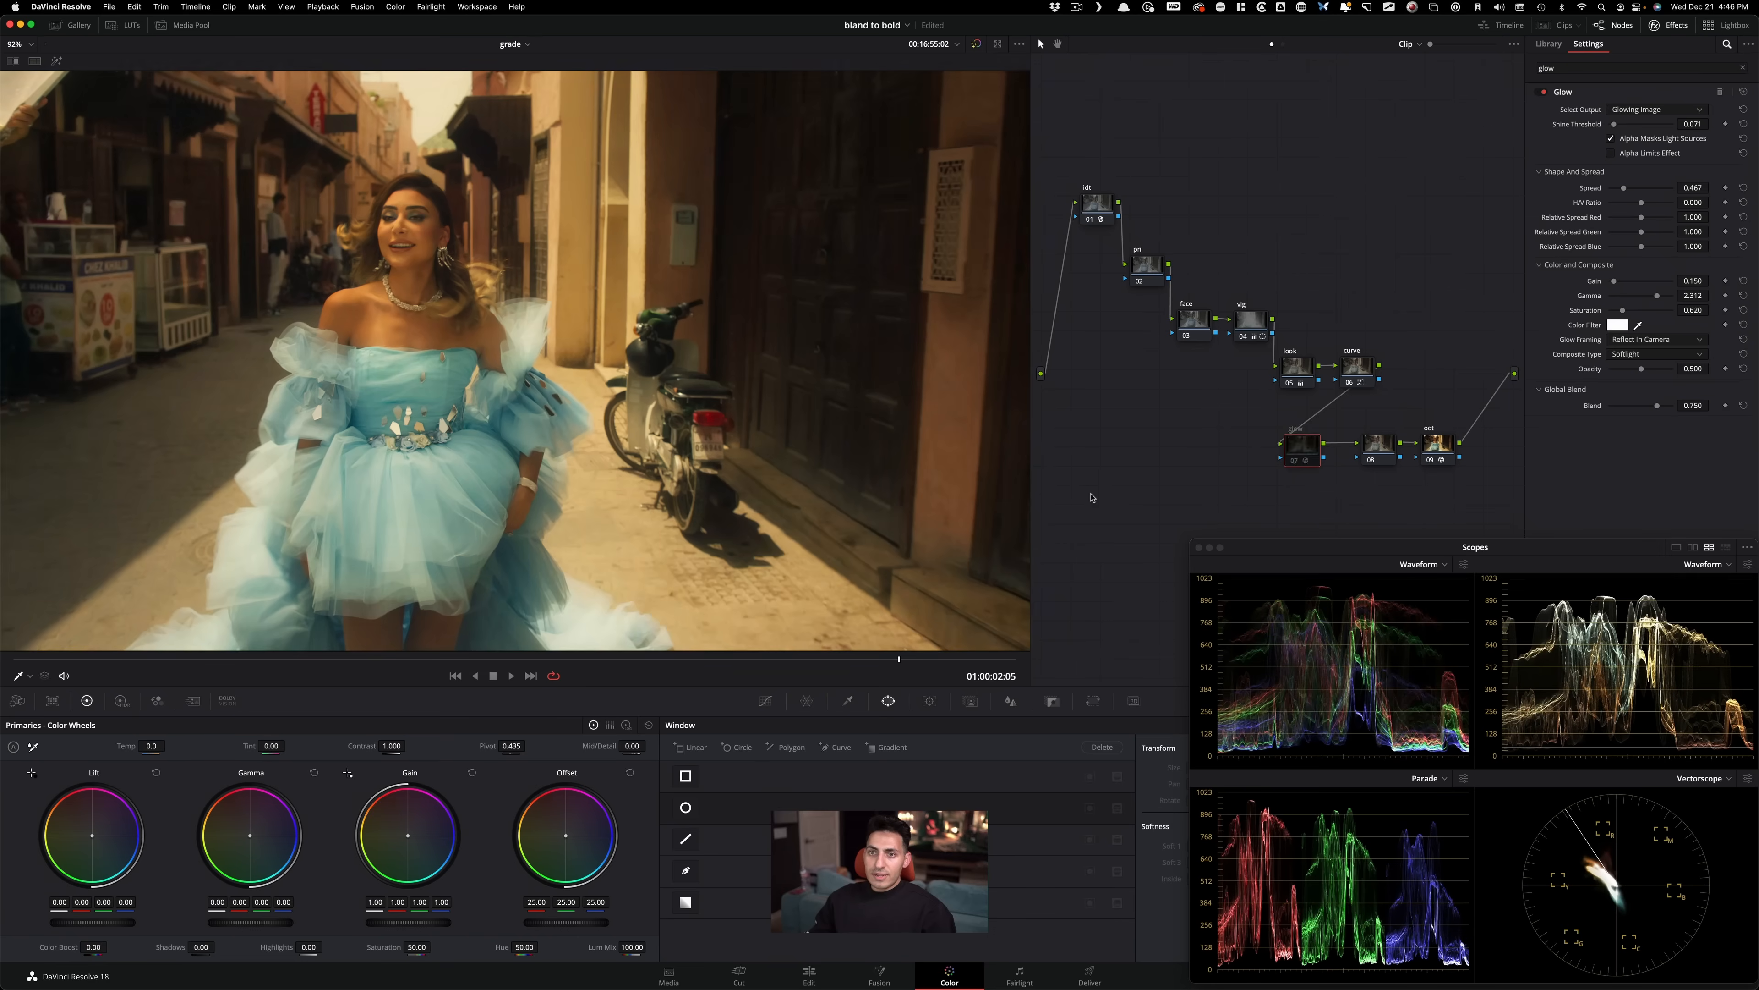
key(super+minus)
key(super+minus)
key(super+d)
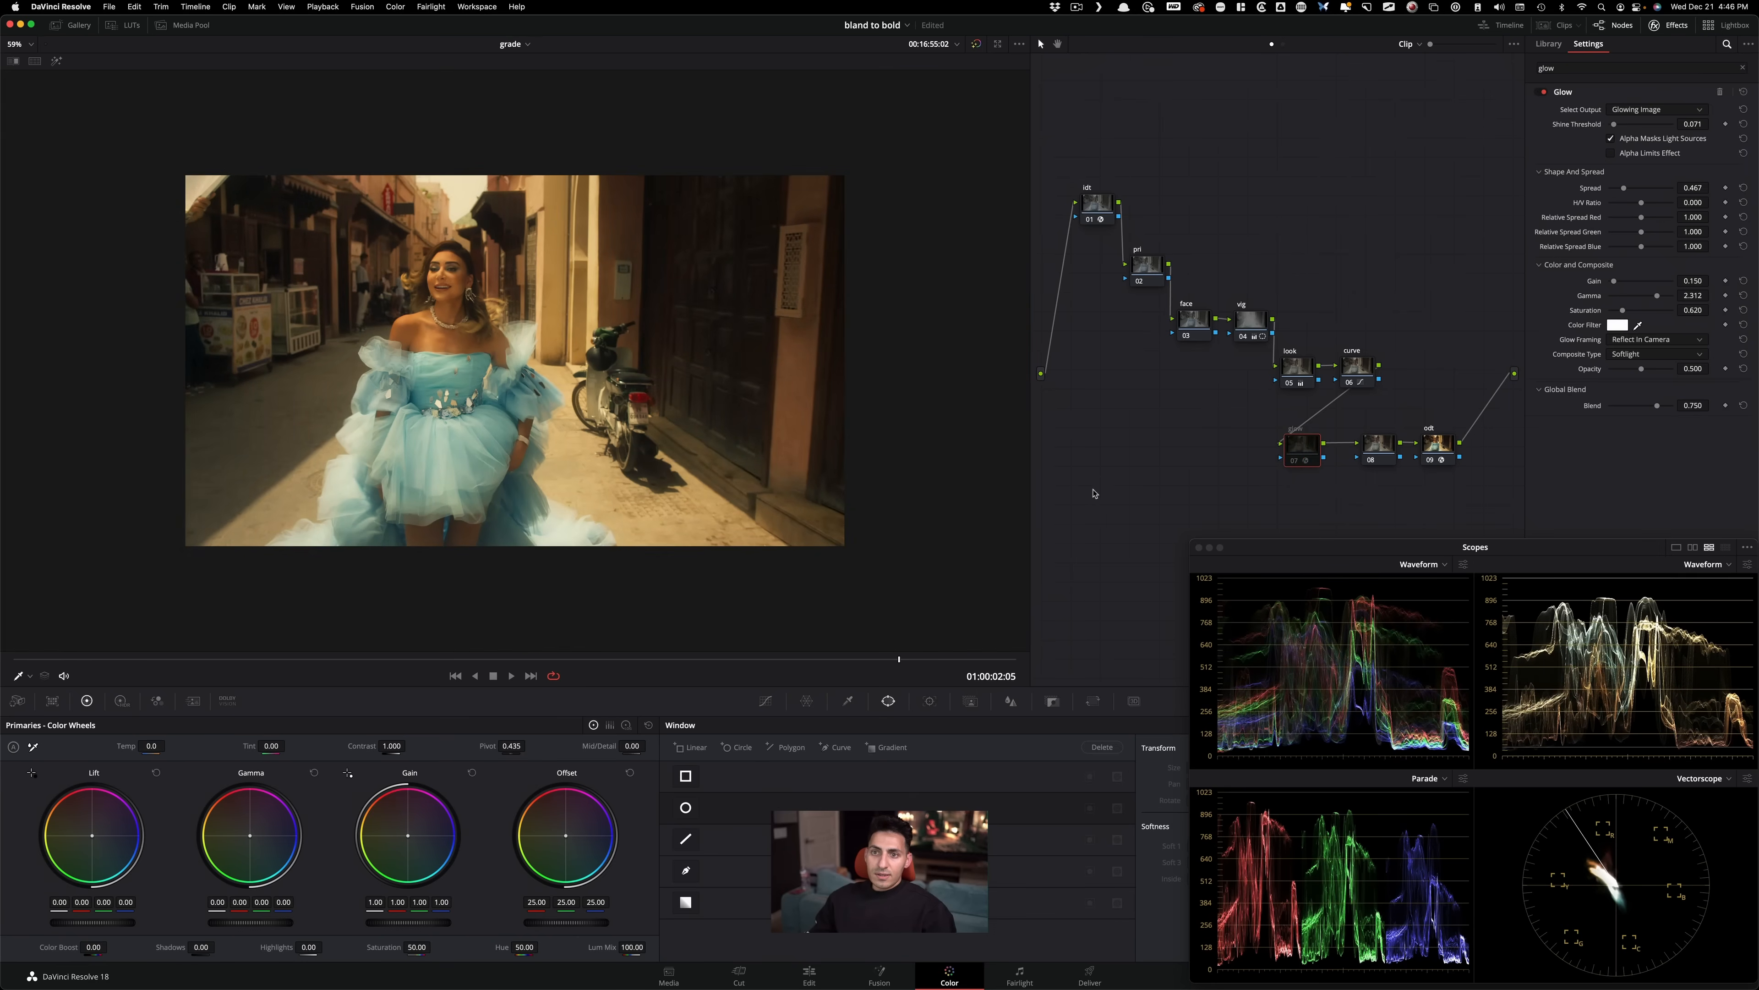
key(super+d)
key(super+plus)
key(super+plus)
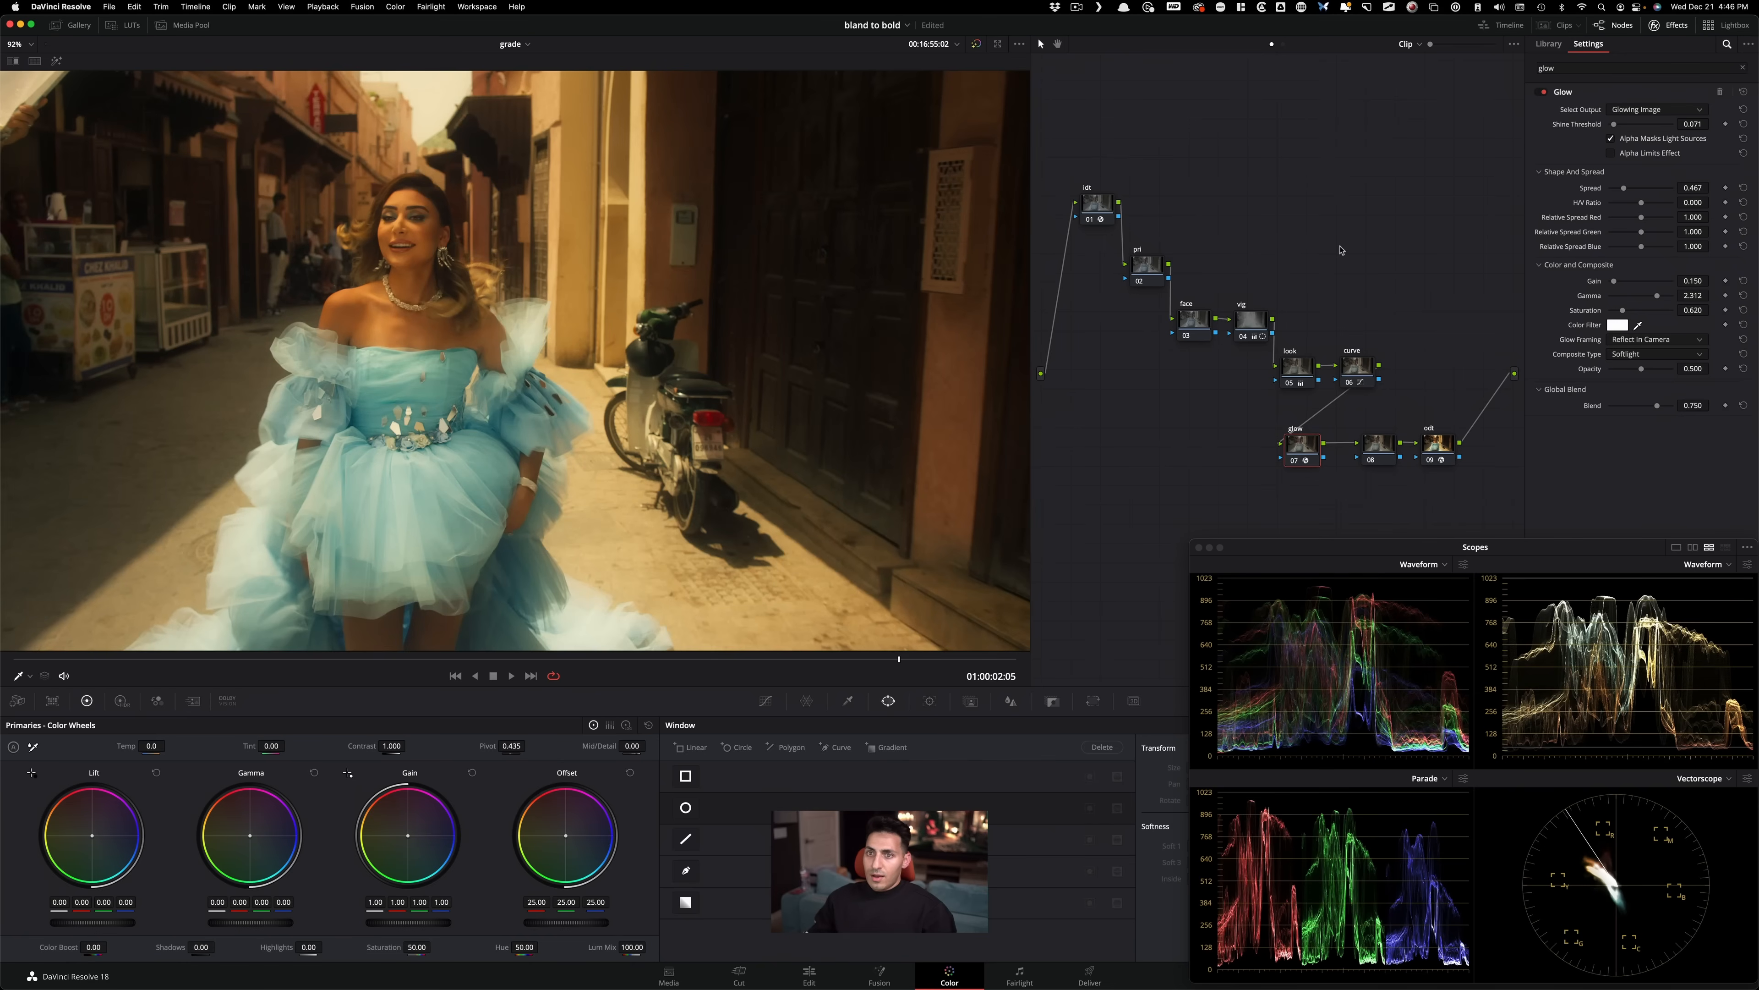
Review the look node's color wheels, then examine the glow node's effect by toggling it at different viewer sizes.
click(1292, 375)
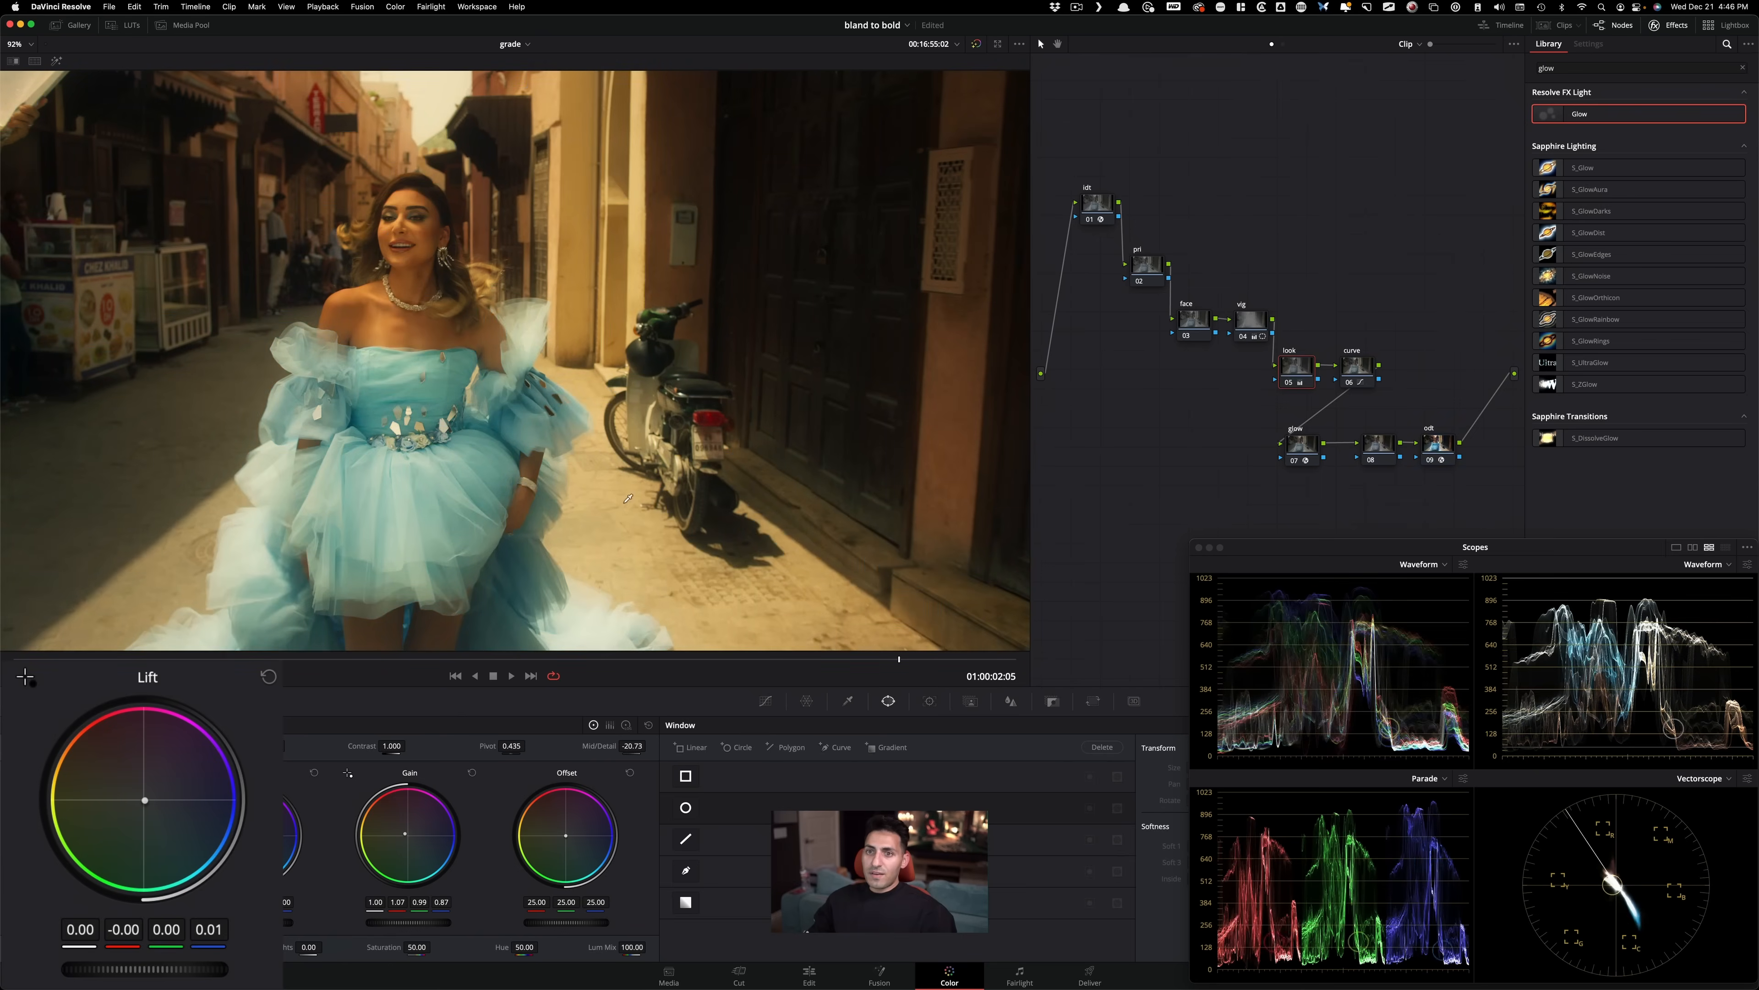
click(1301, 444)
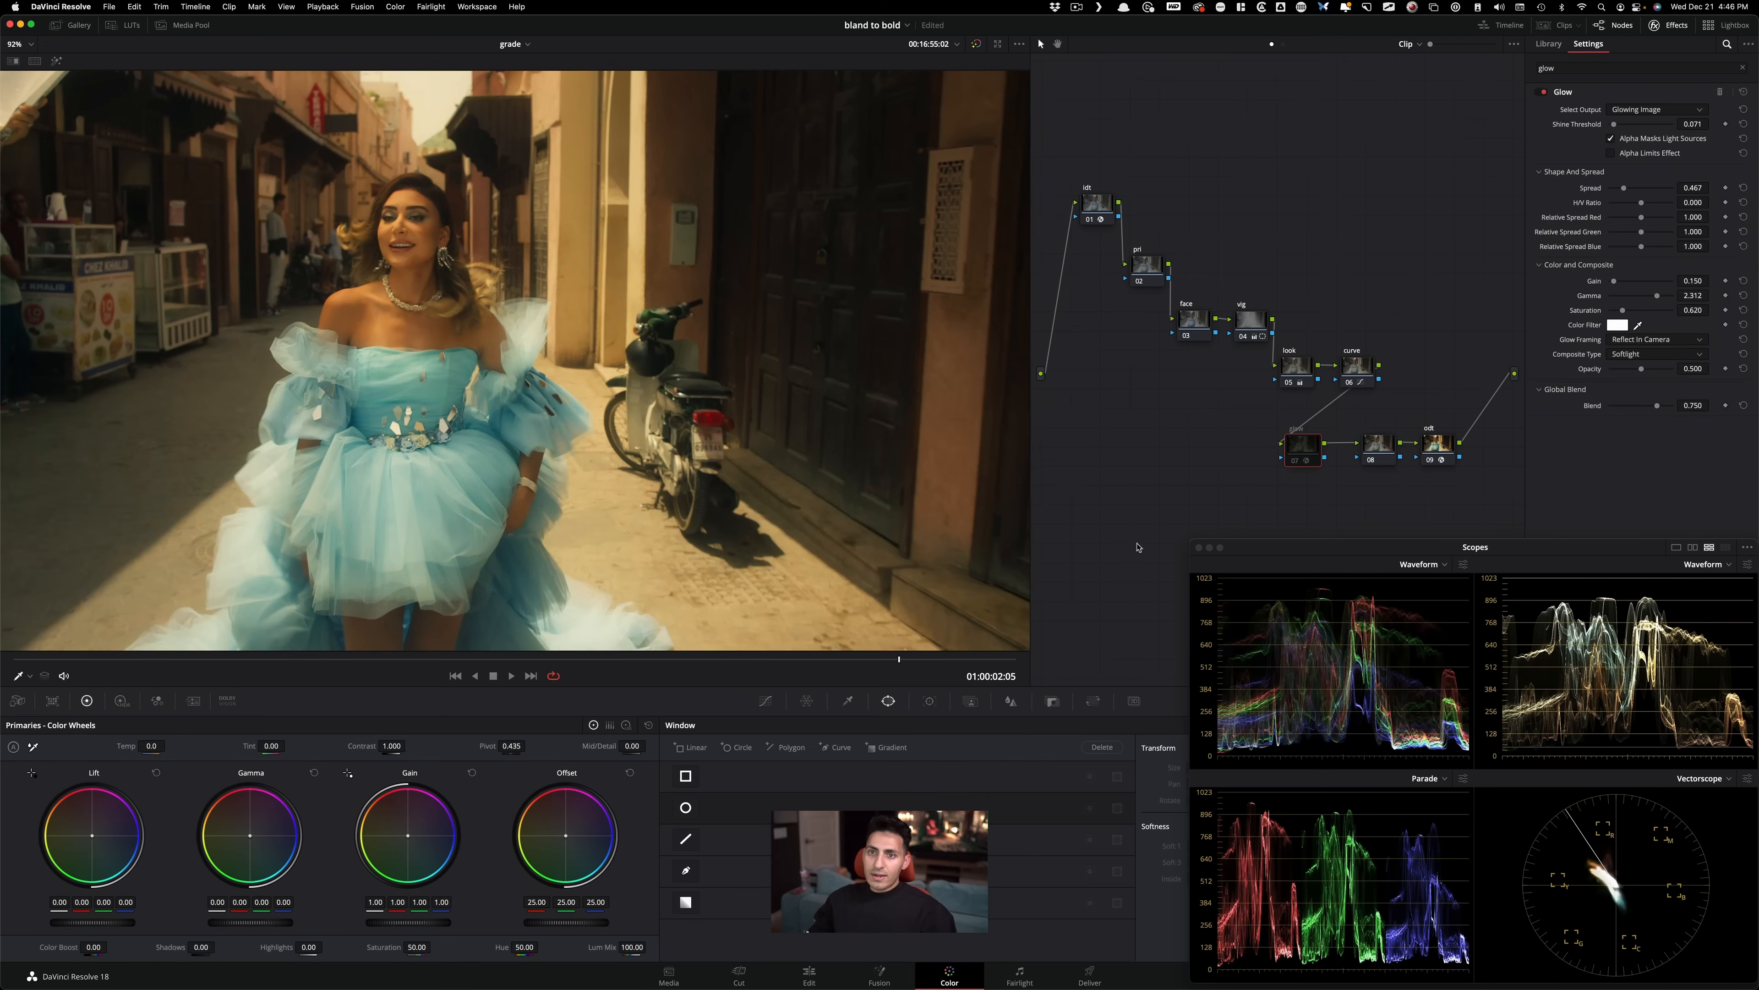
key(super+minus)
key(super+minus)
key(super+d)
key(shift+z)
key(super+d)
key(super+d)
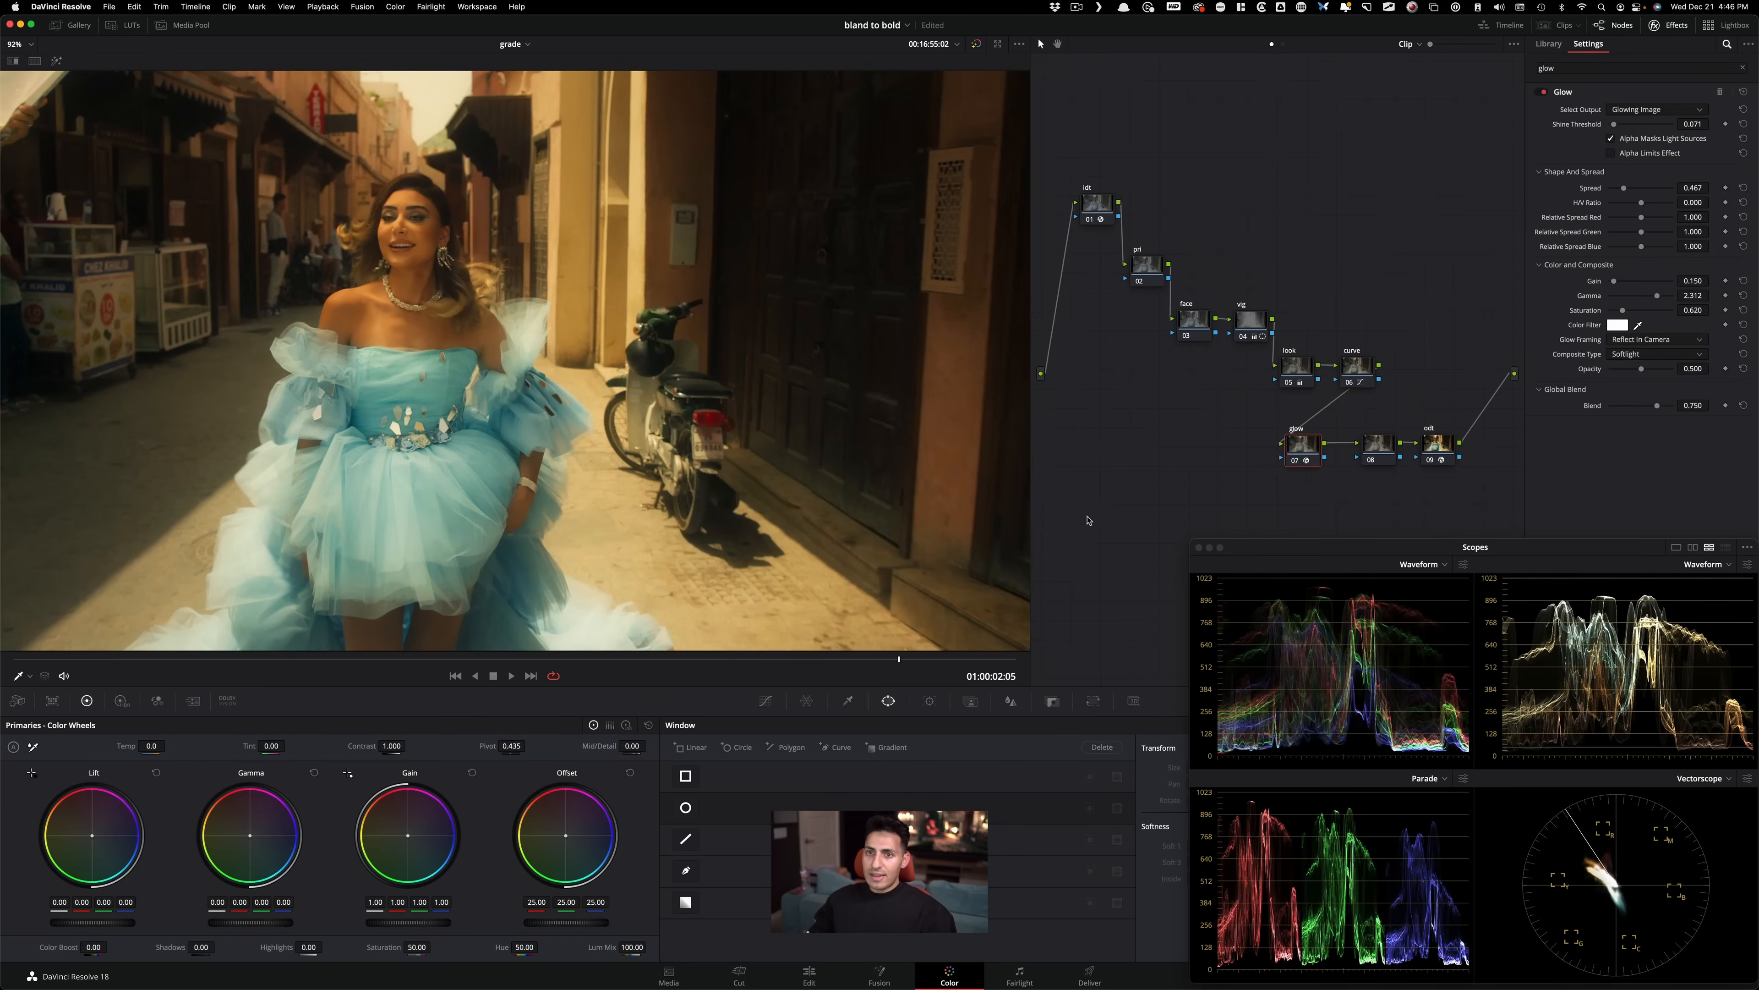
key(super+d)
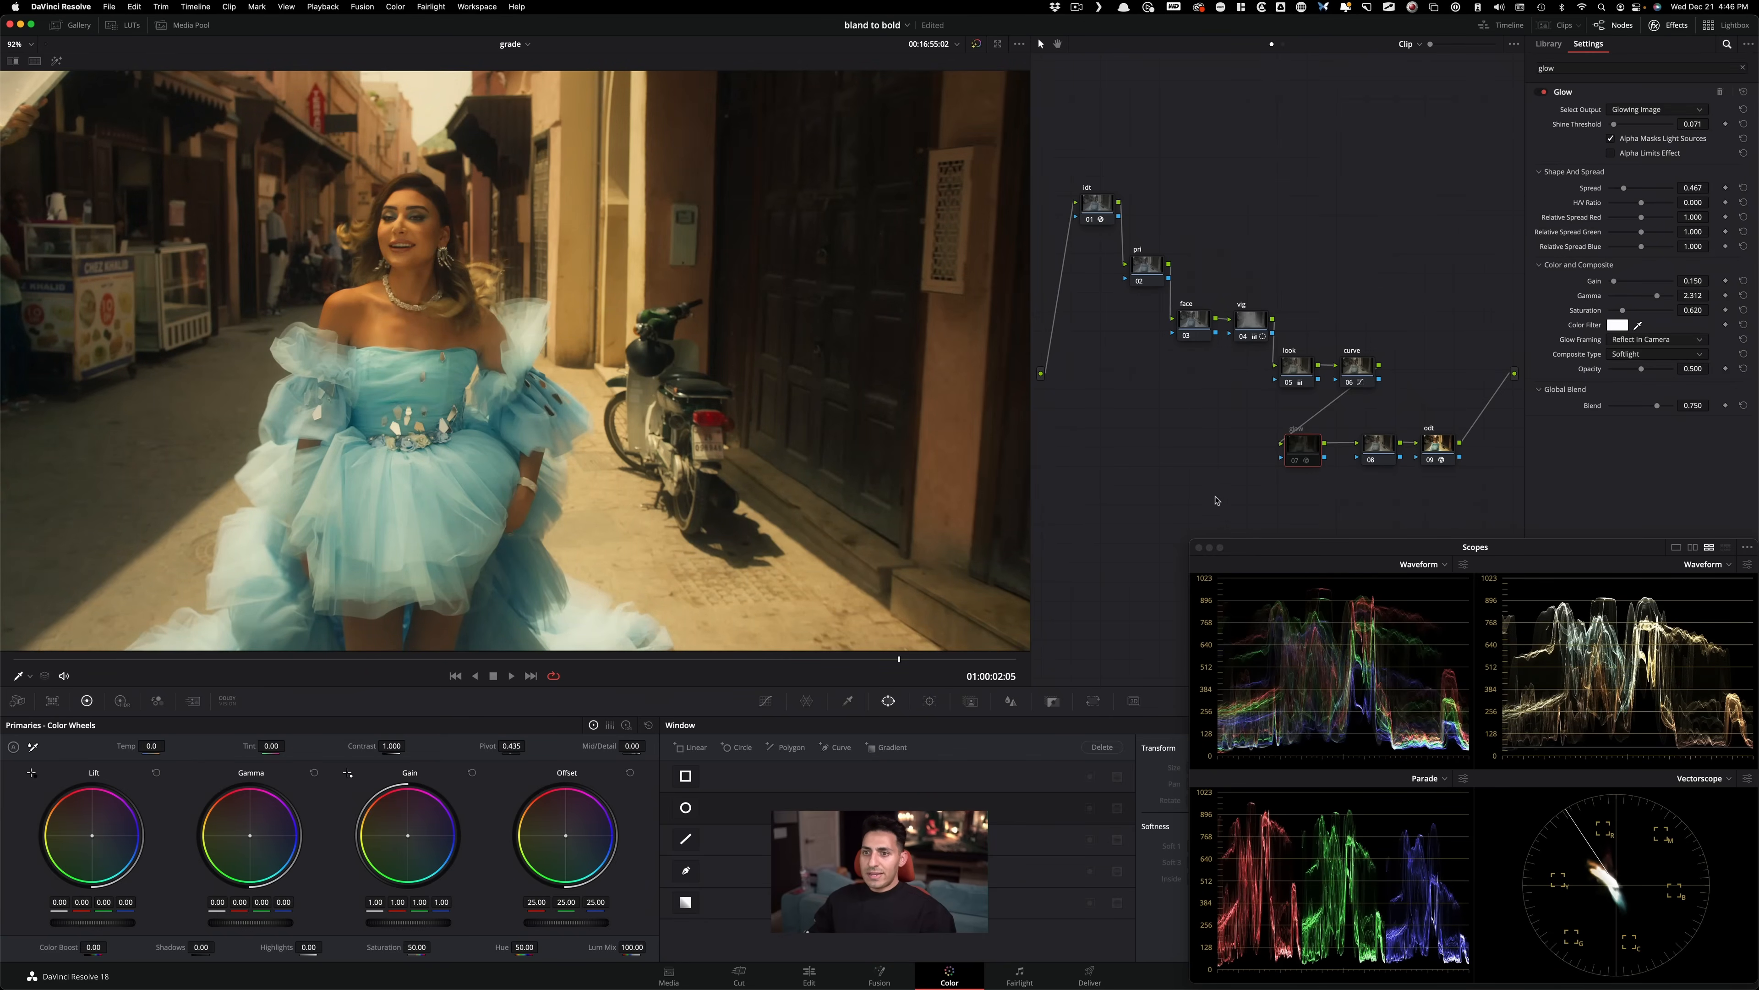
key(super+d)
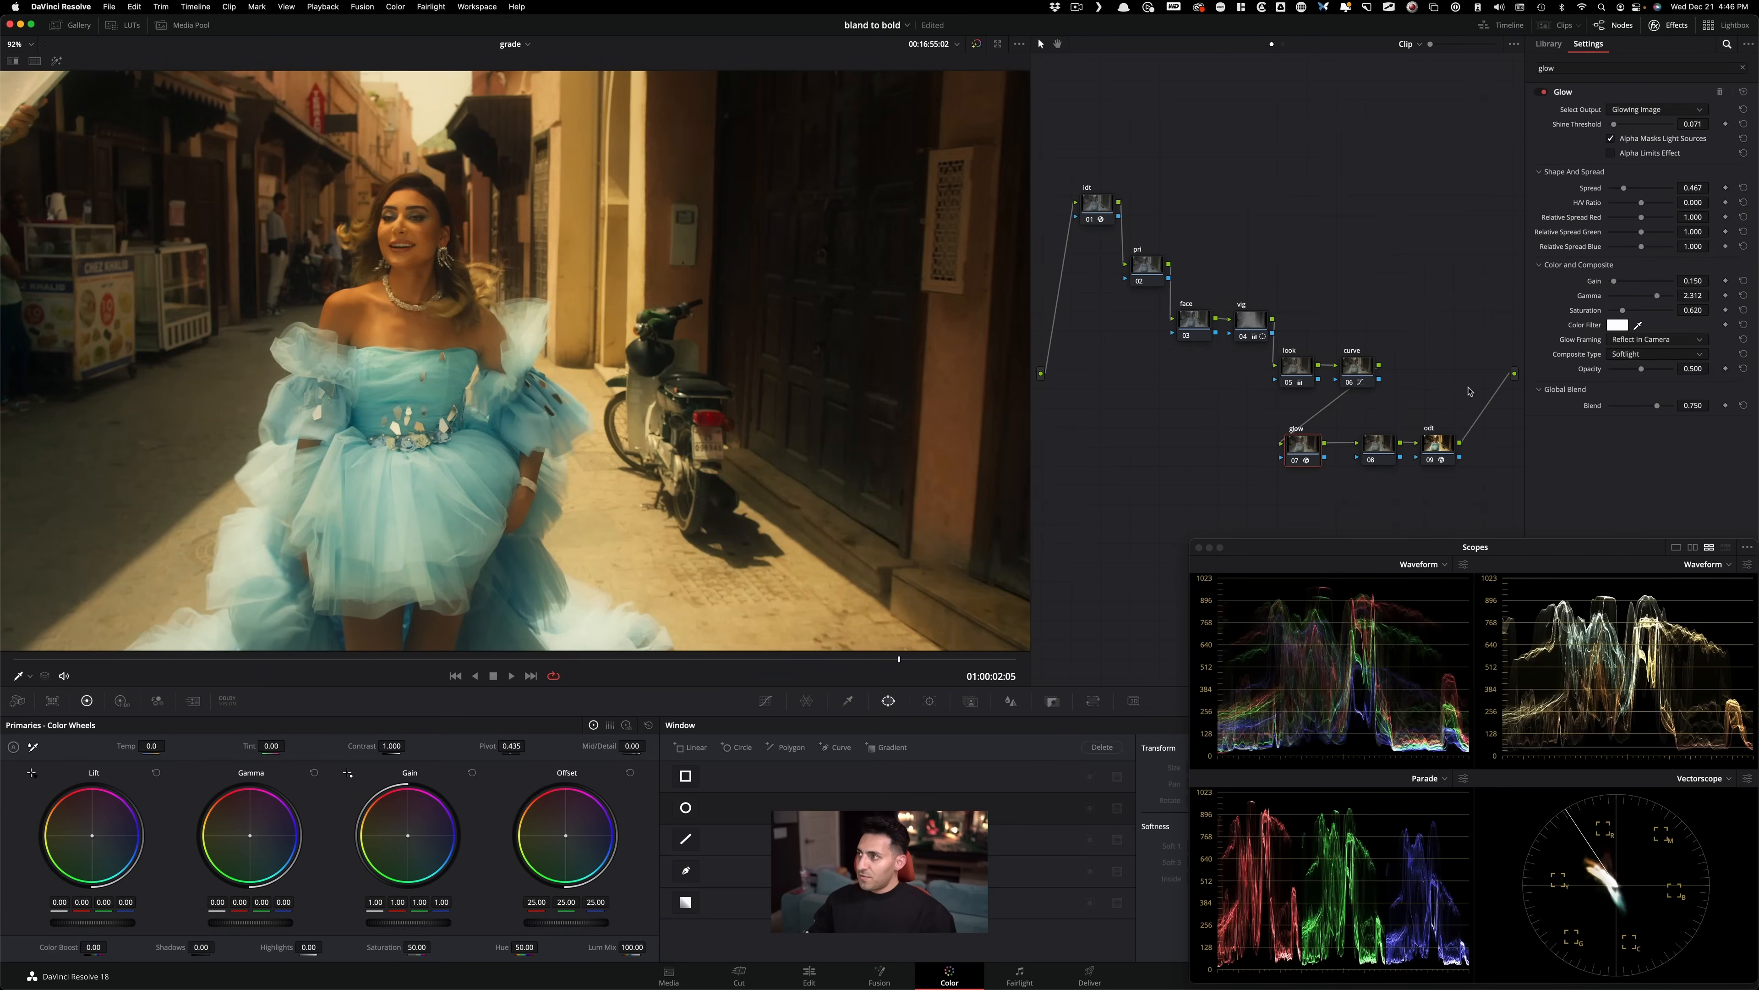
Set Glow's gain to 0.100 and its gamma to 3.148, comparing the image with the glow node disabled and enabled.
key(super+minus)
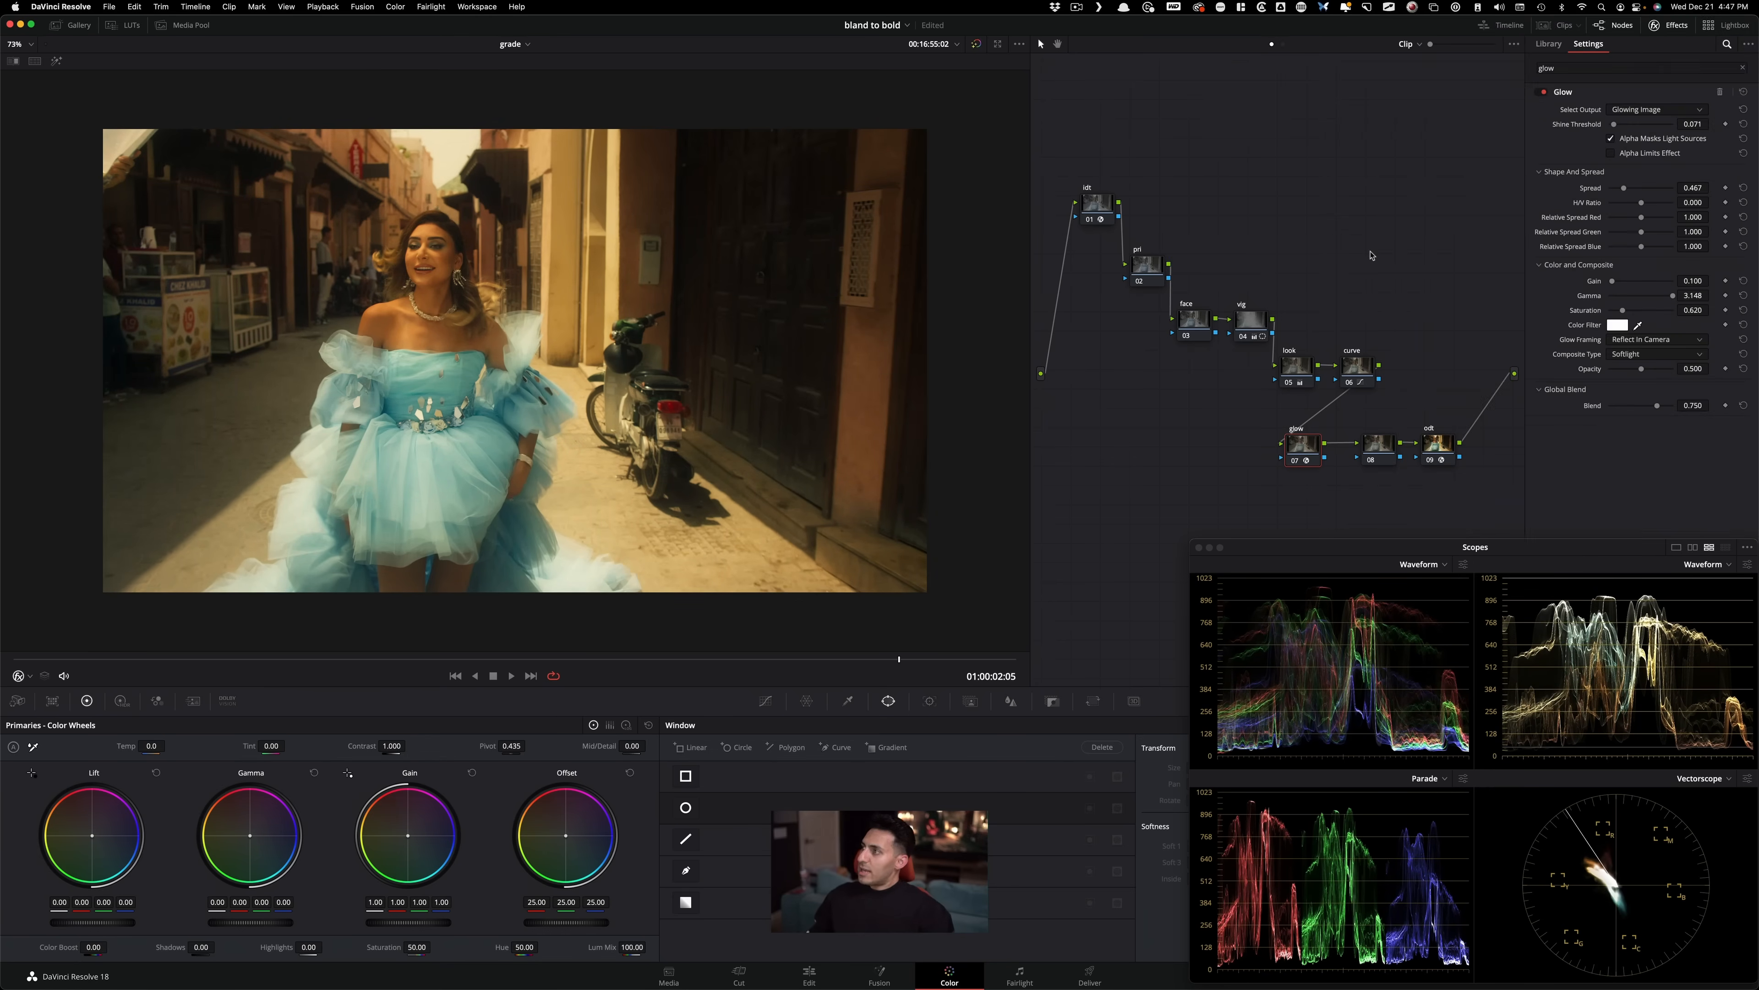
key(super+d)
key(super+d)
key(shift+z)
key(super+d)
key(super+d)
key(super+d)
key(super+d)
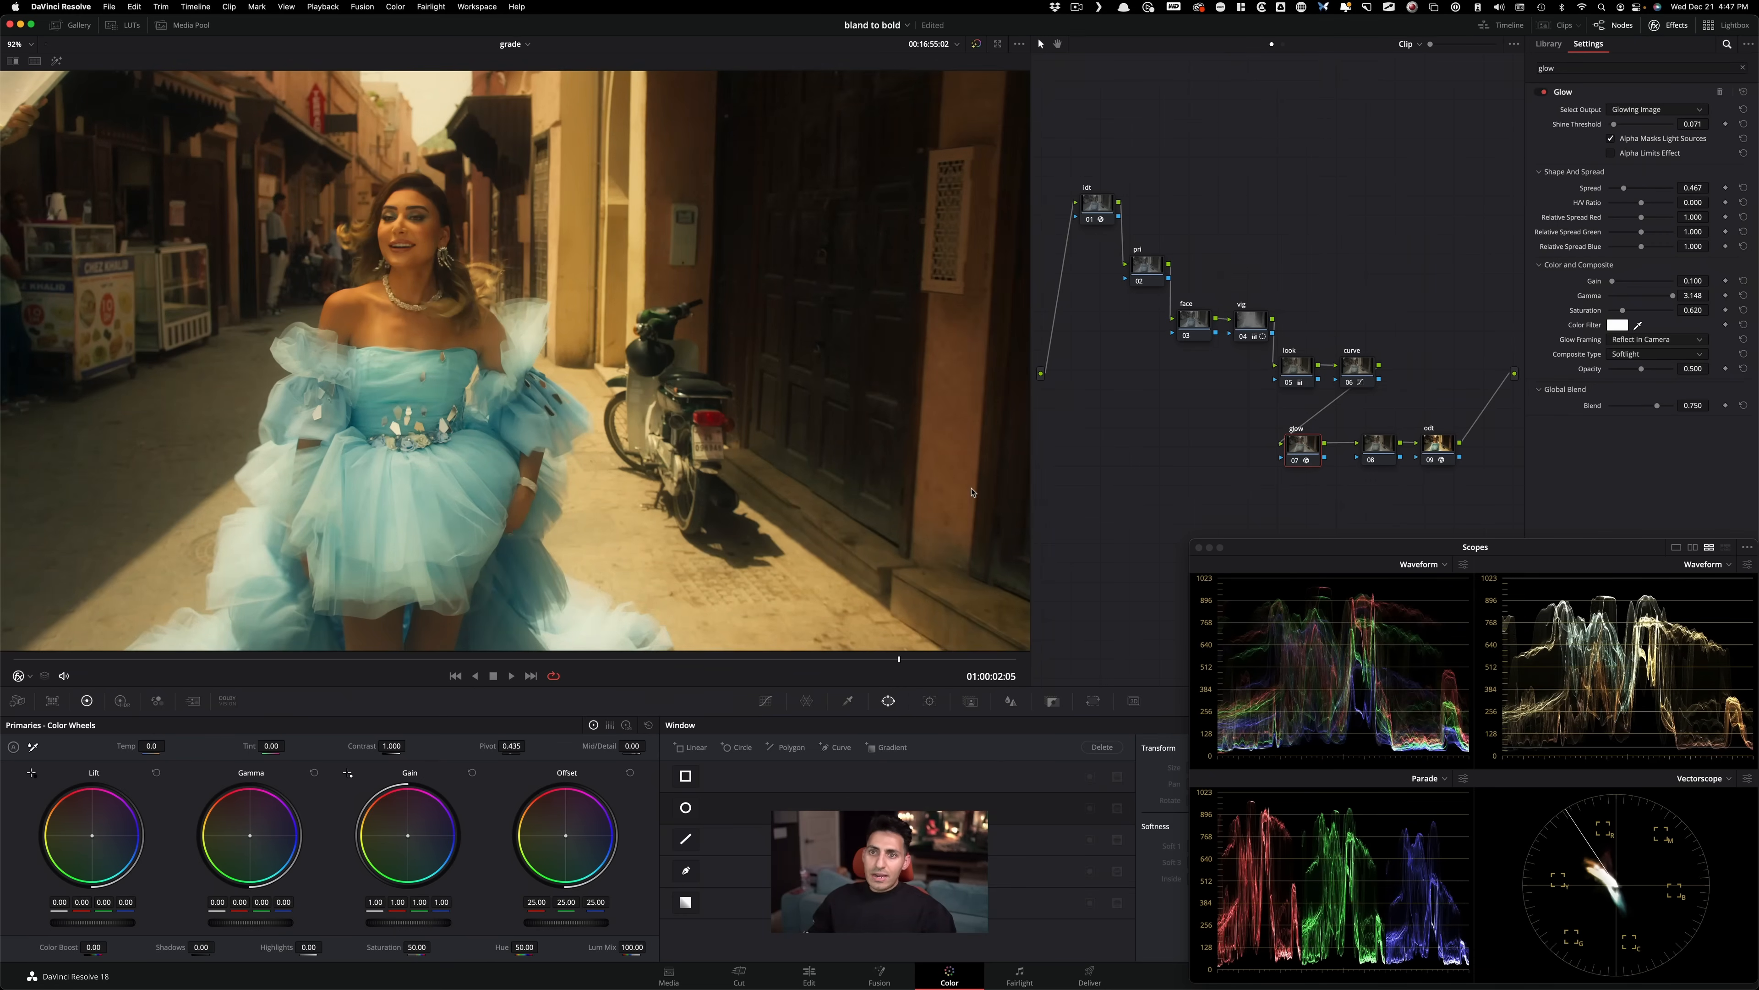
Check the adjusted glow on the fitted image by repeatedly disabling and enabling the glow node.
key(super+d)
key(super+d)
key(super+d)
key(super+d)
key(super+d)
key(super+d)
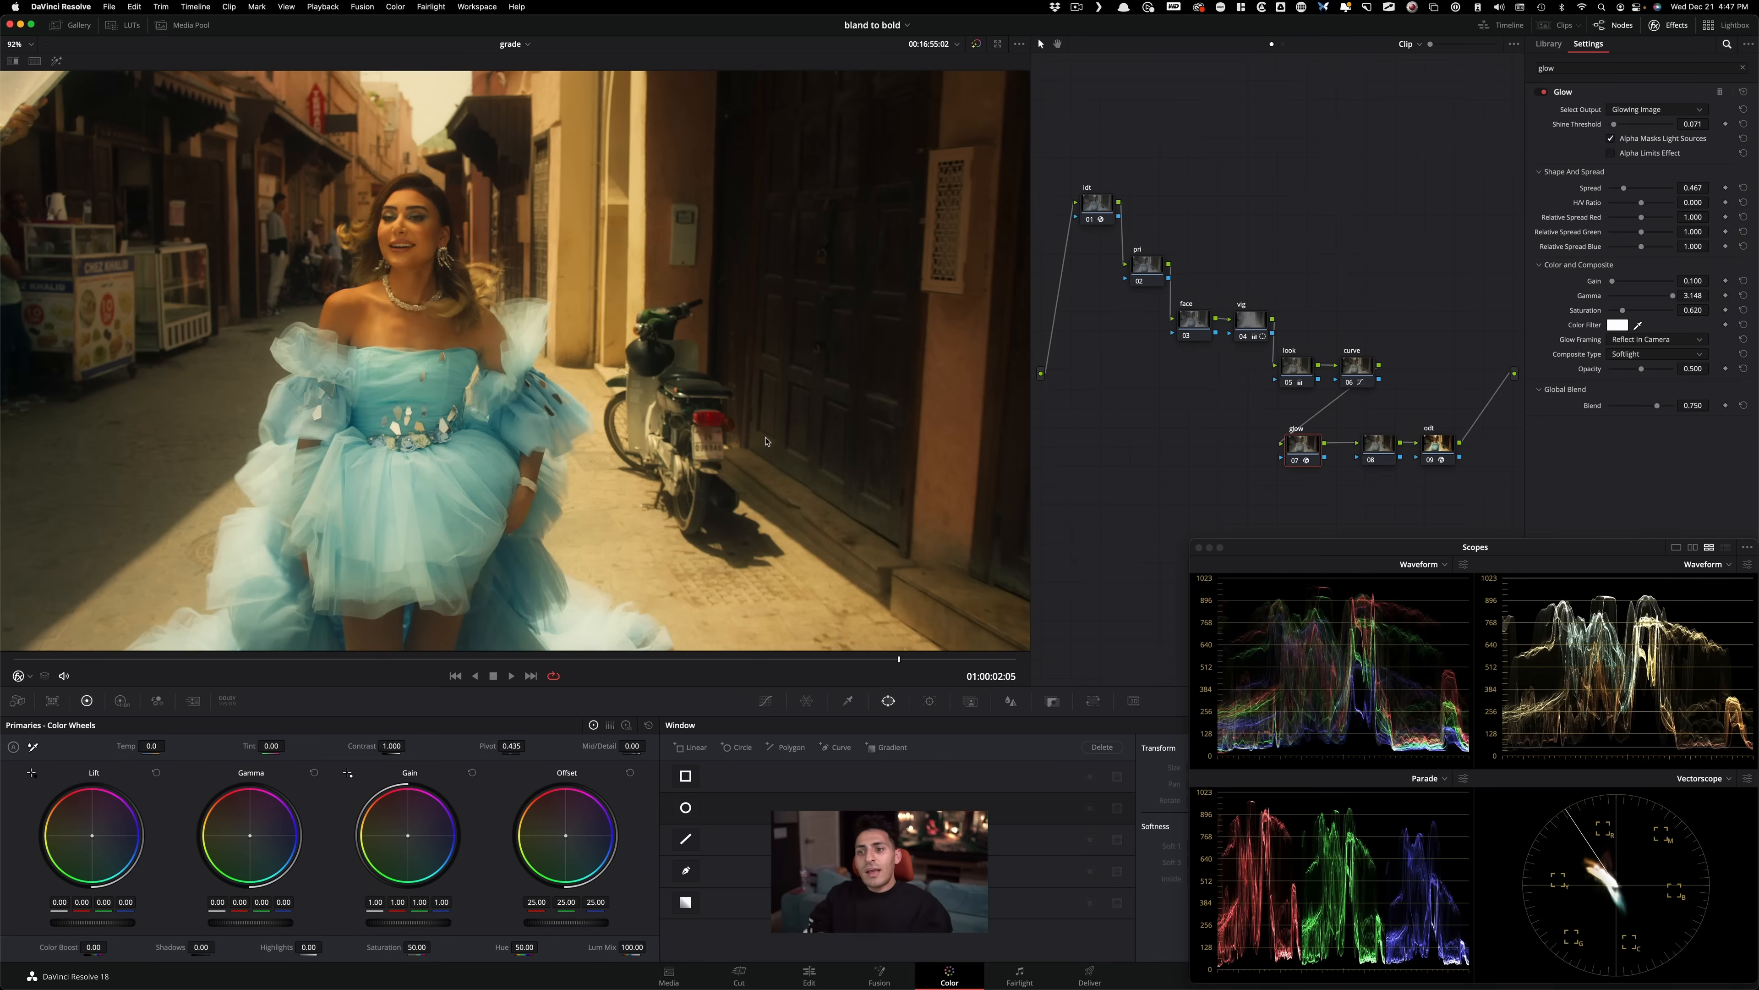
key(super+d)
key(super+d)
key(super+d)
key(super+d)
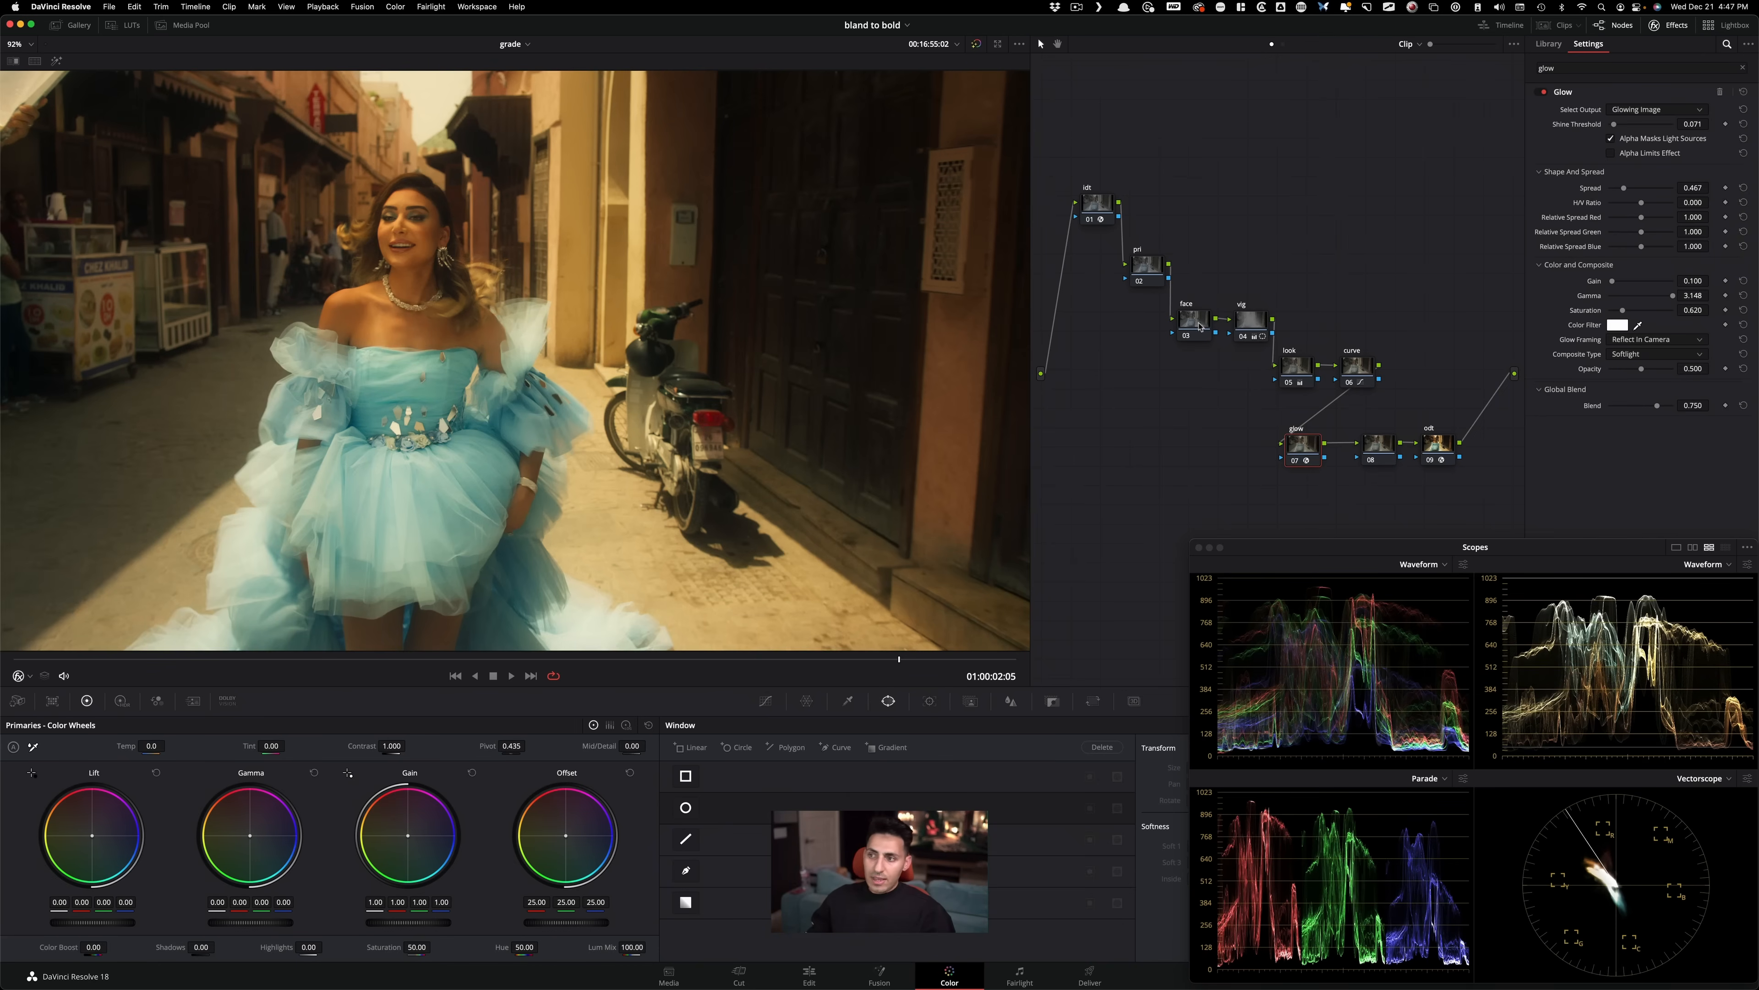
Label node 08 "hal", search the effects library for "hal", and apply Halation to that node.
click(1373, 444)
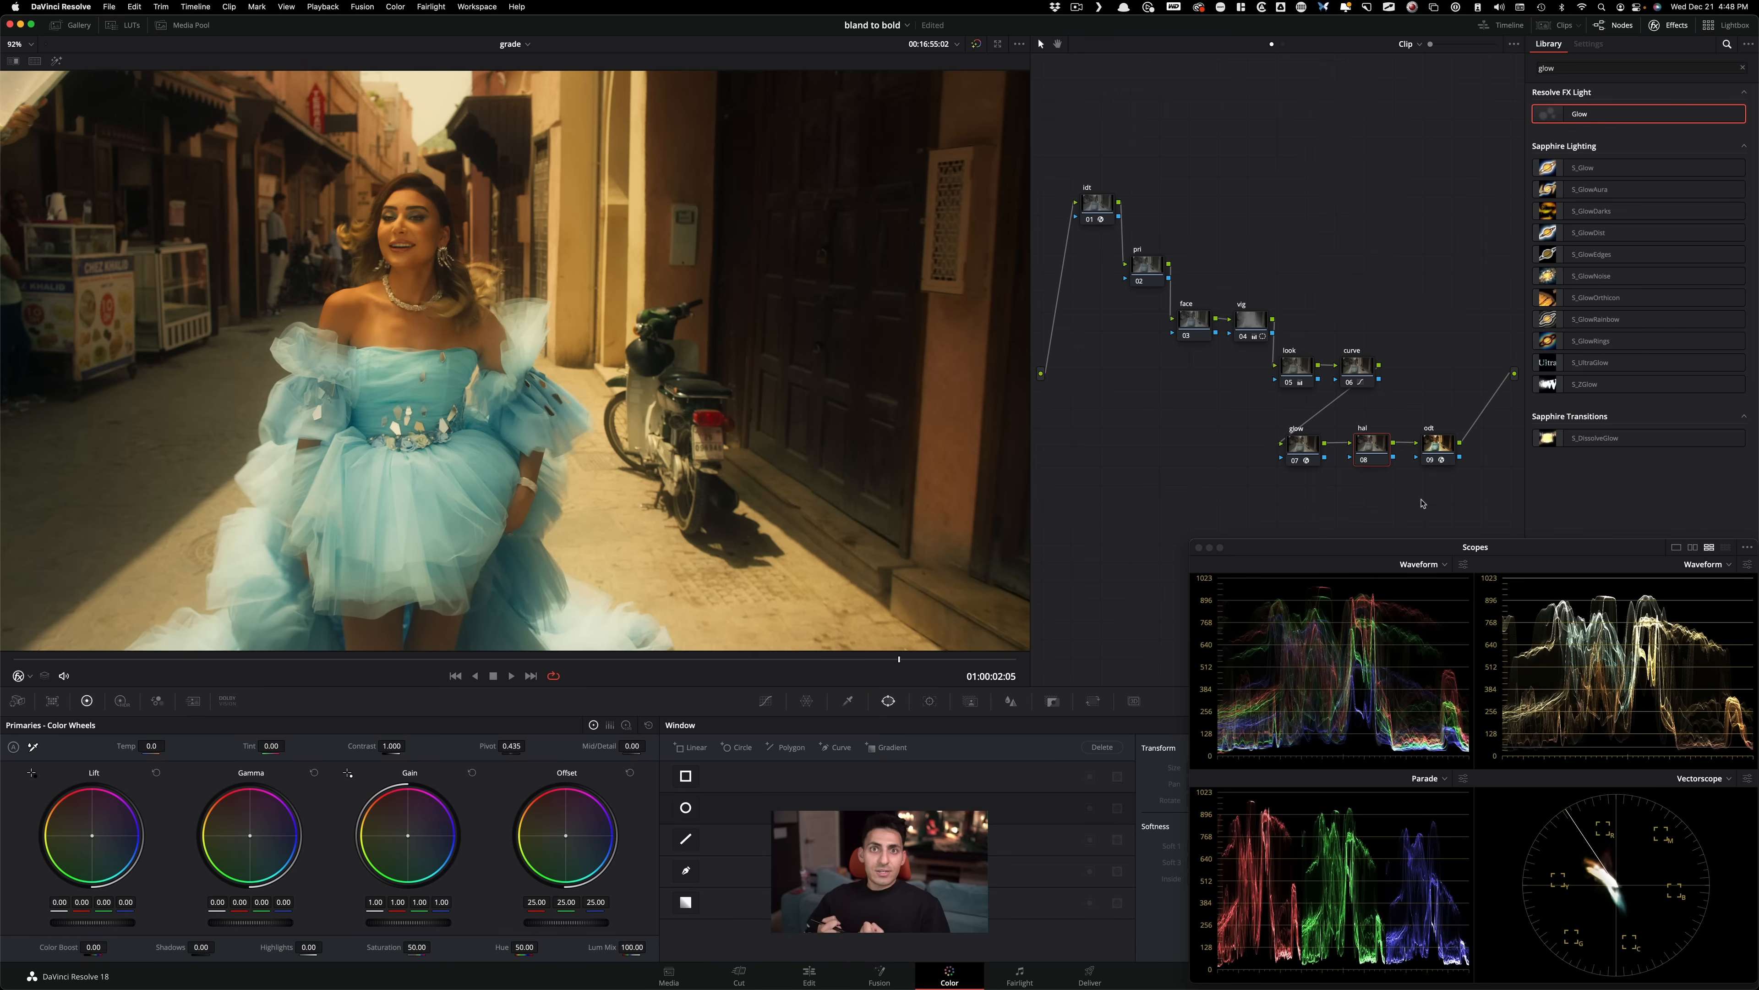
double_click(1619, 72)
text(hal)
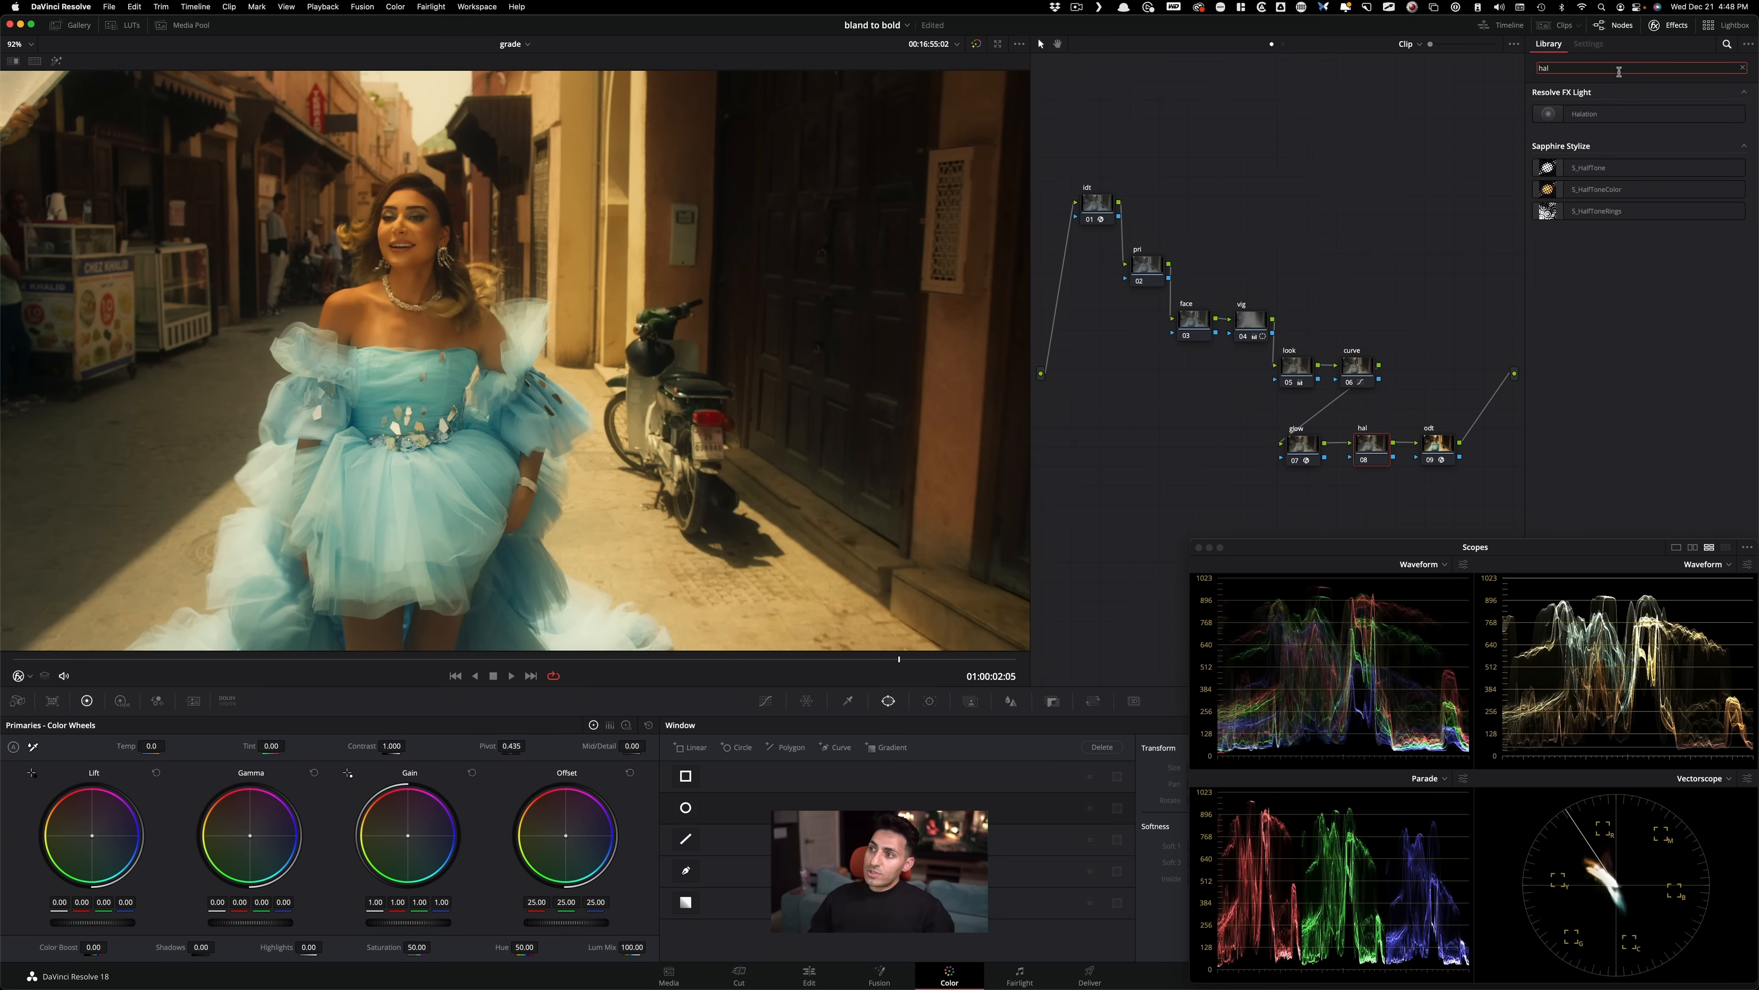
drag(1730, 108, 1371, 448)
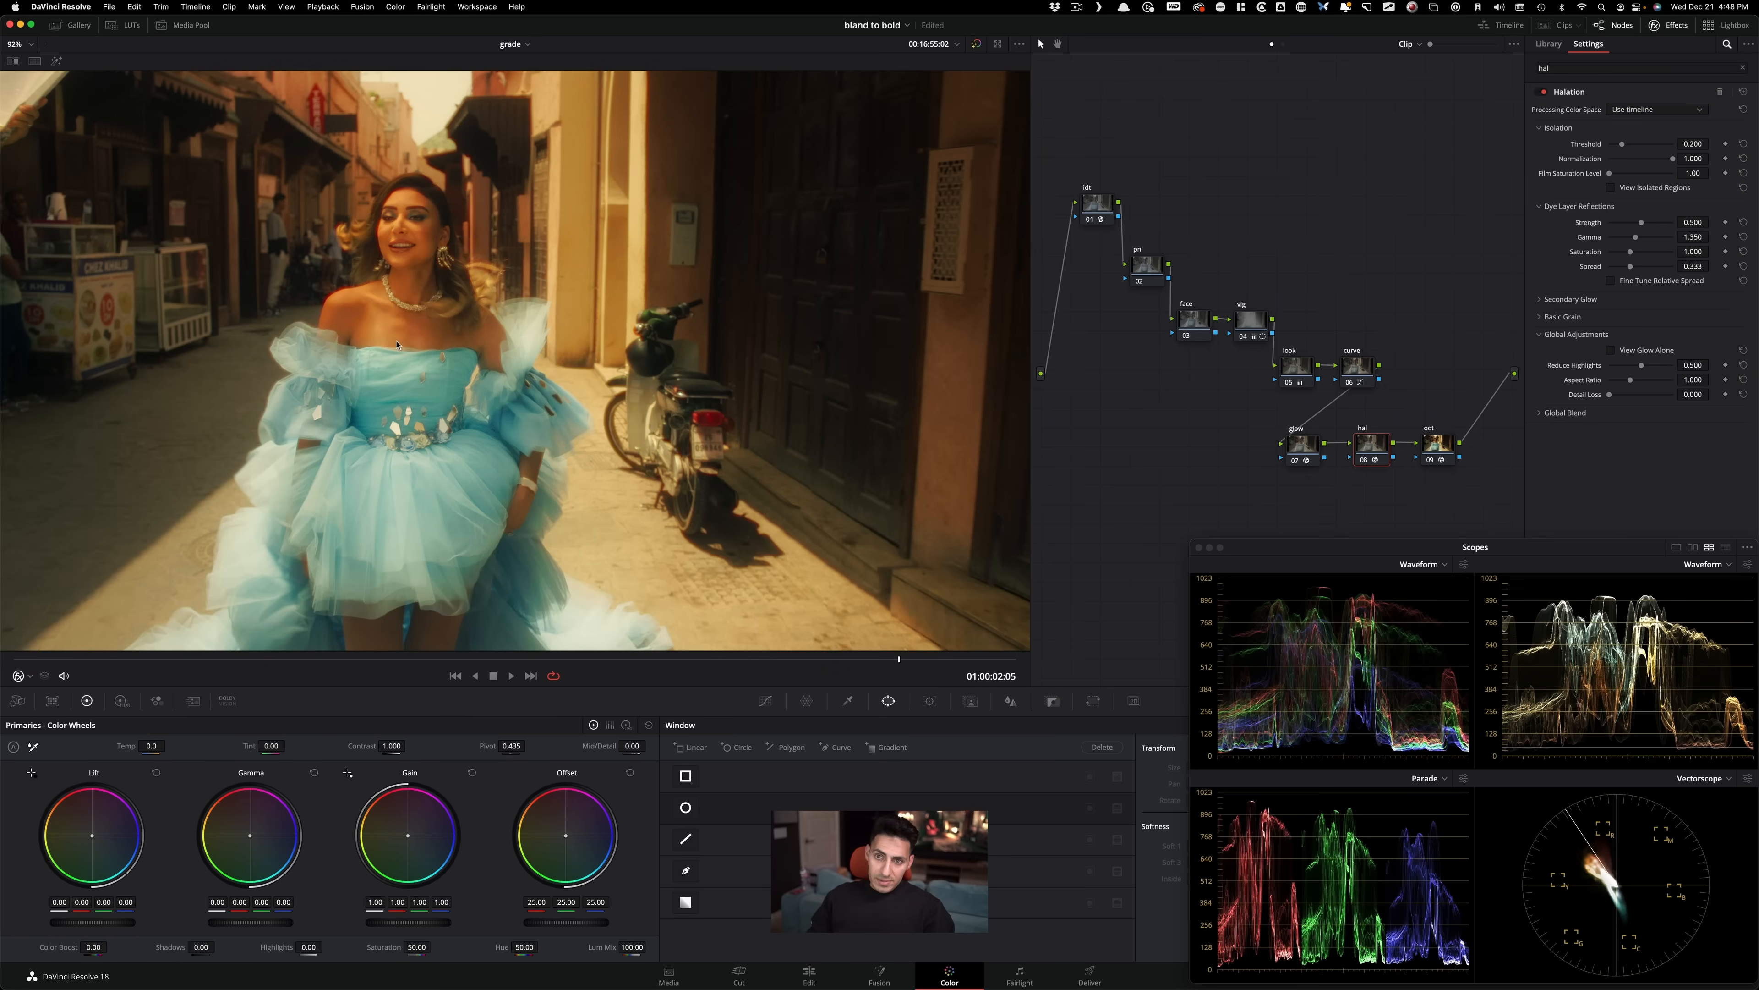
Inspect the halation on the woman's face up close and set its threshold to 1.000.
scroll(411, 344, up, 6)
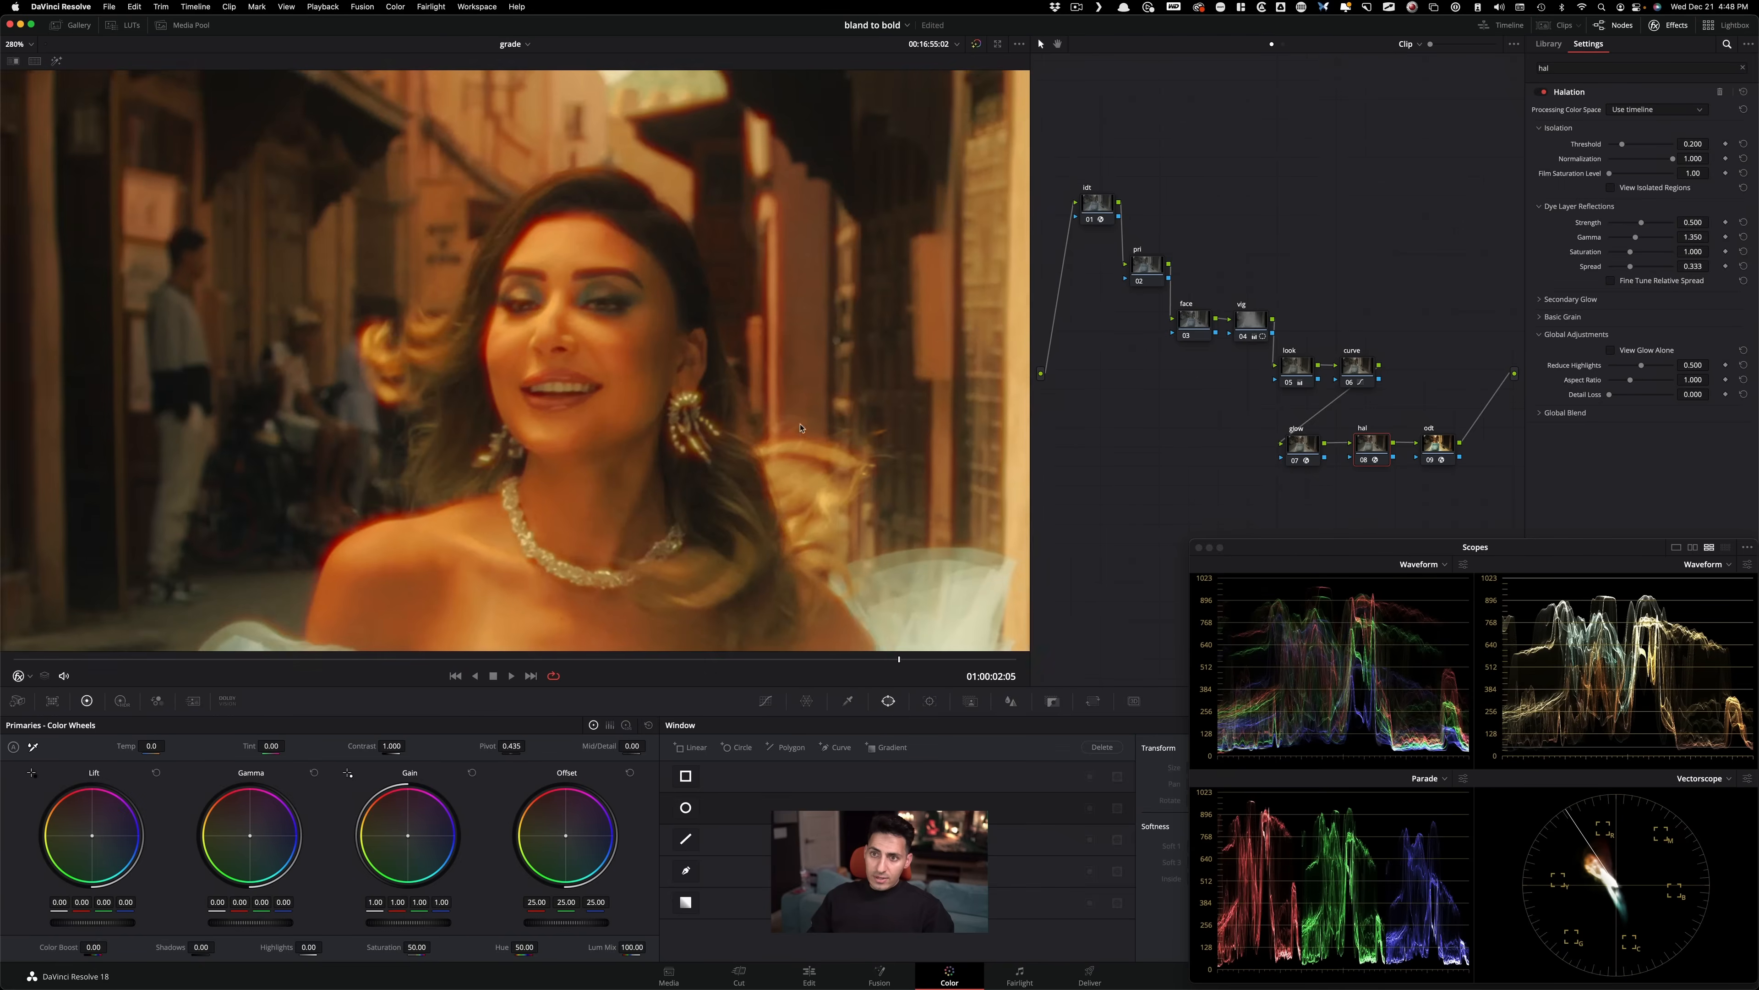
scroll(818, 427, up, 4)
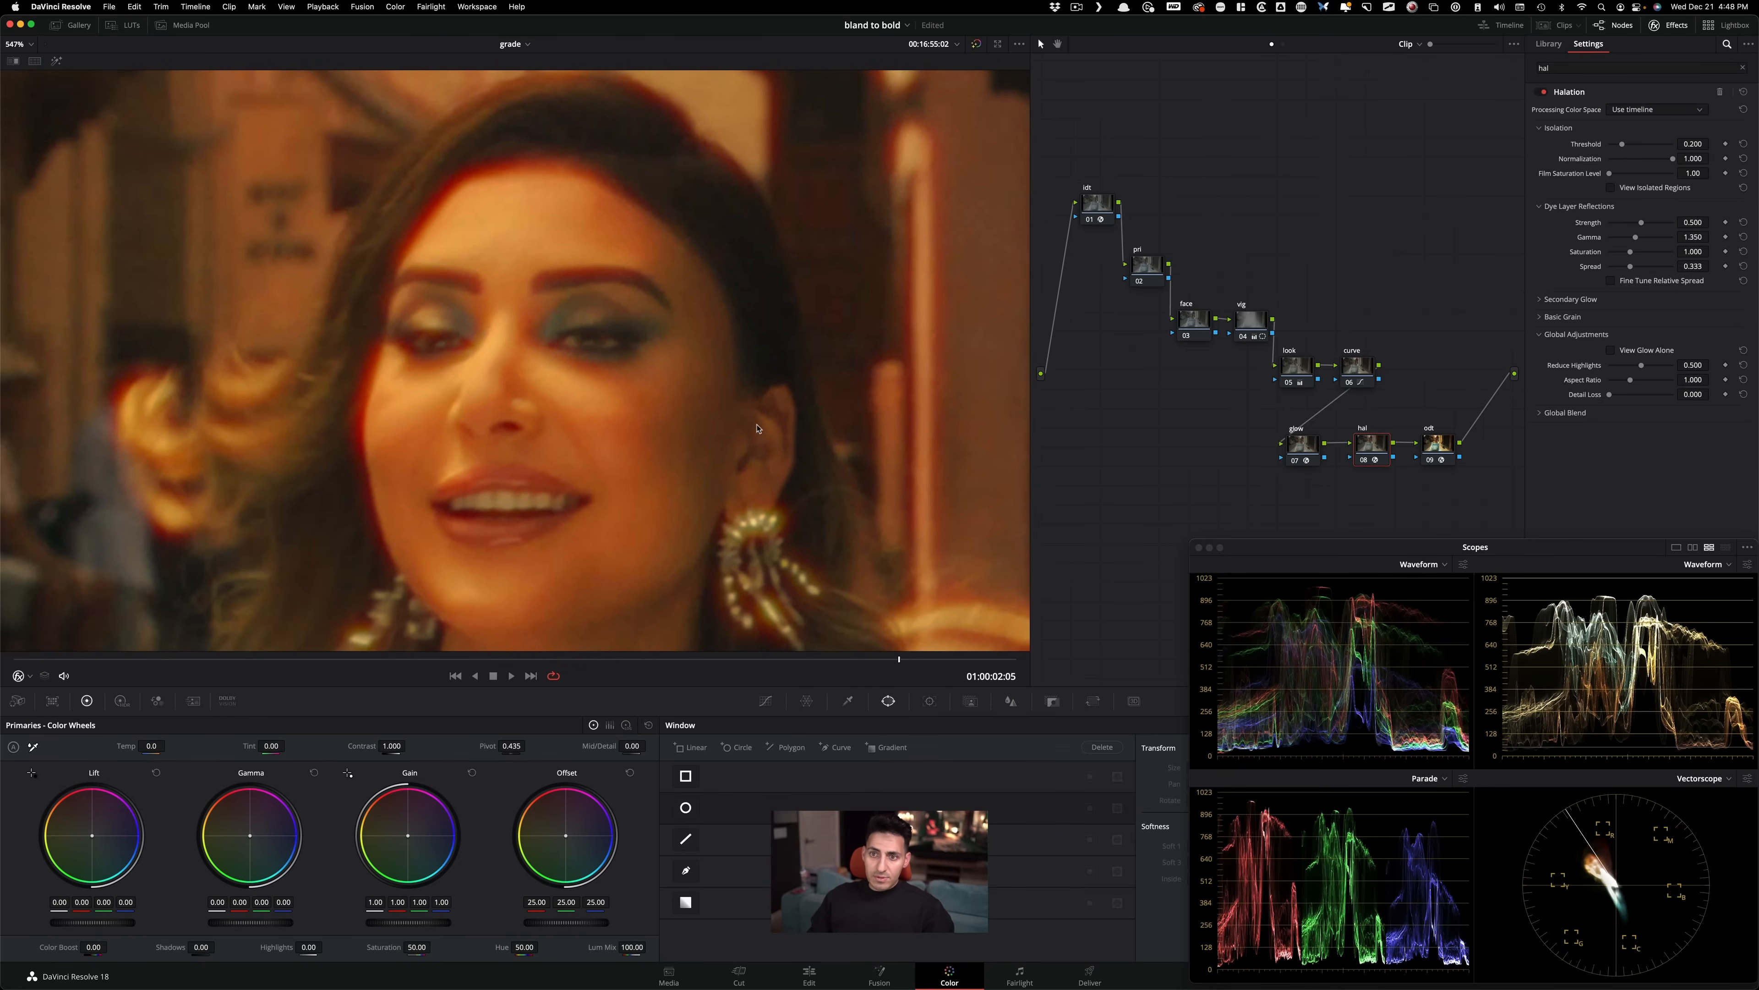
scroll(743, 426, up, 2)
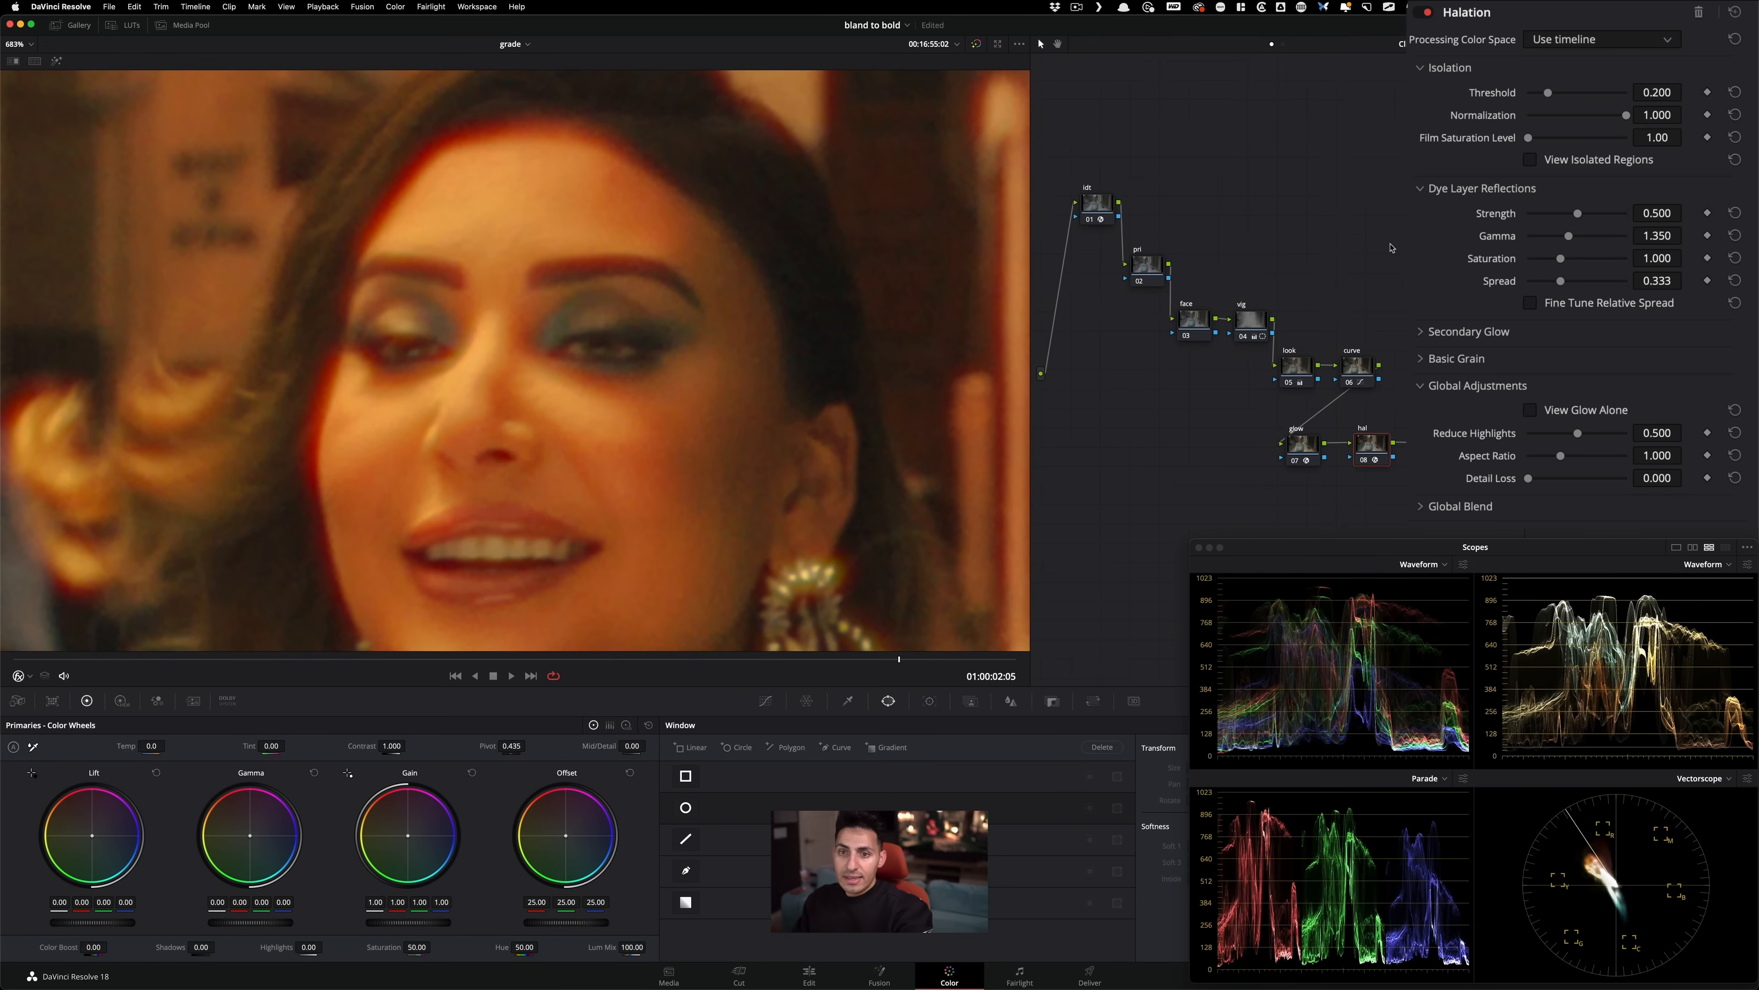
drag(1551, 92, 1625, 92)
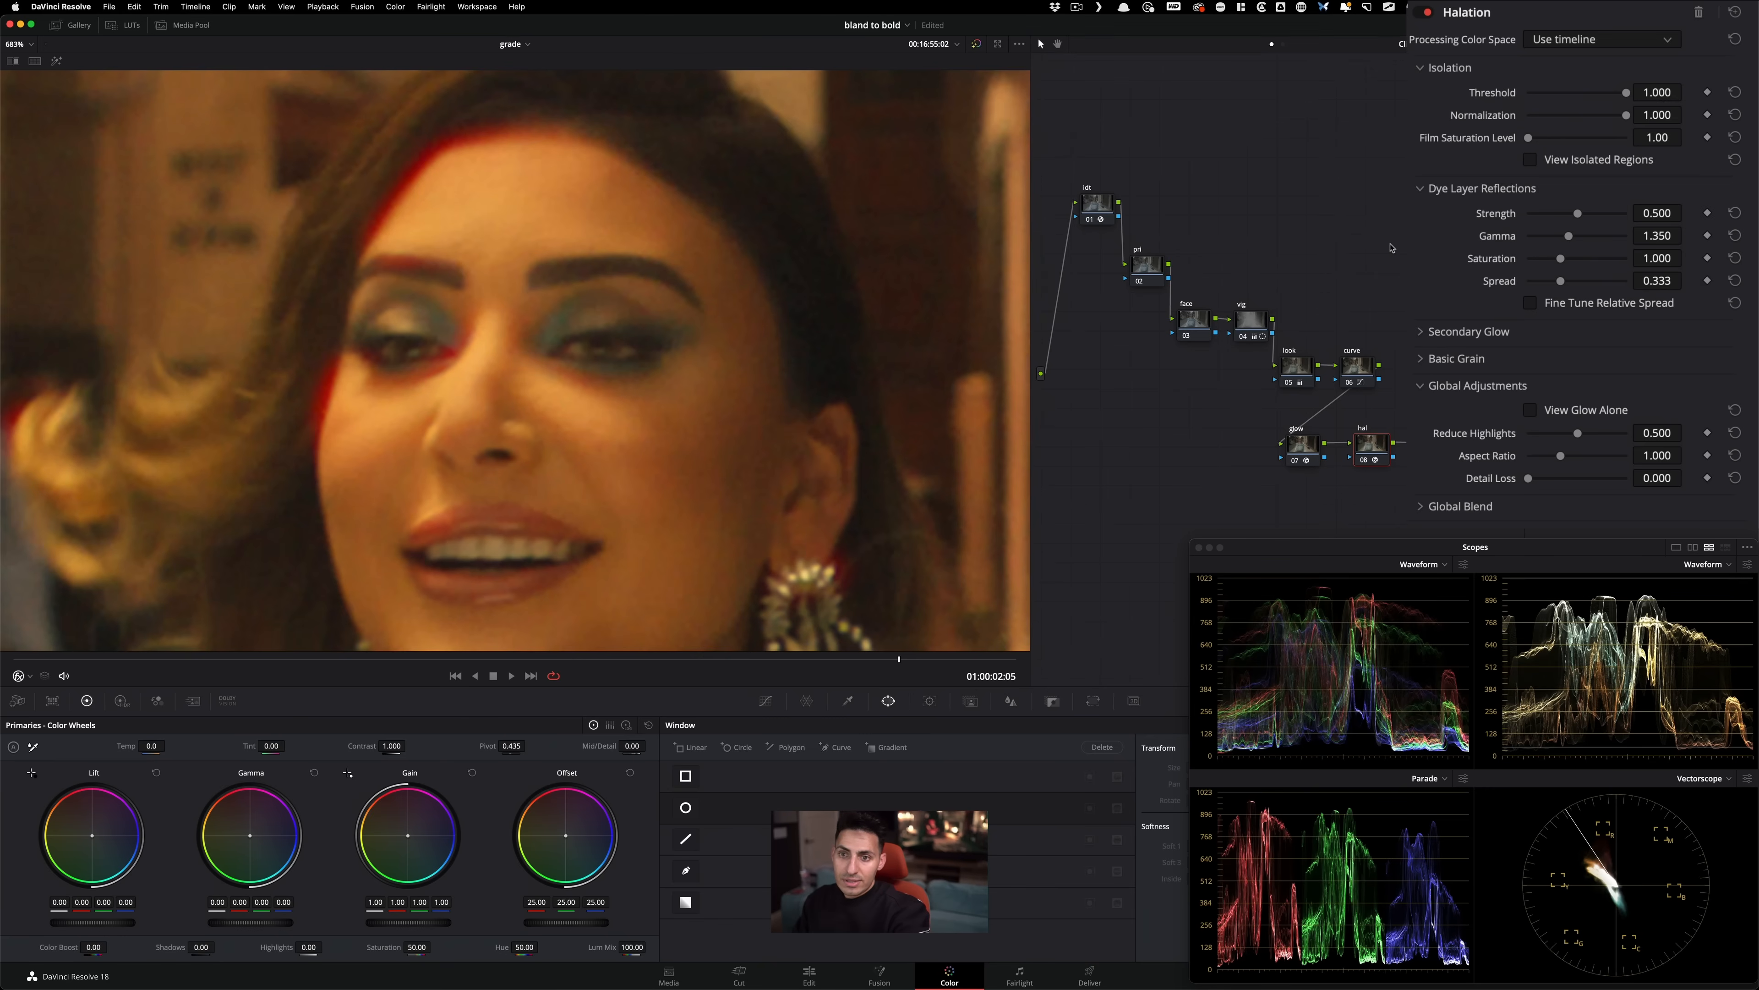
Fine-tune Halation to a threshold of 0.999 and a strength of 0.115, comparing with node 08 disabled and checking the wider image.
key(super+d)
key(super+d)
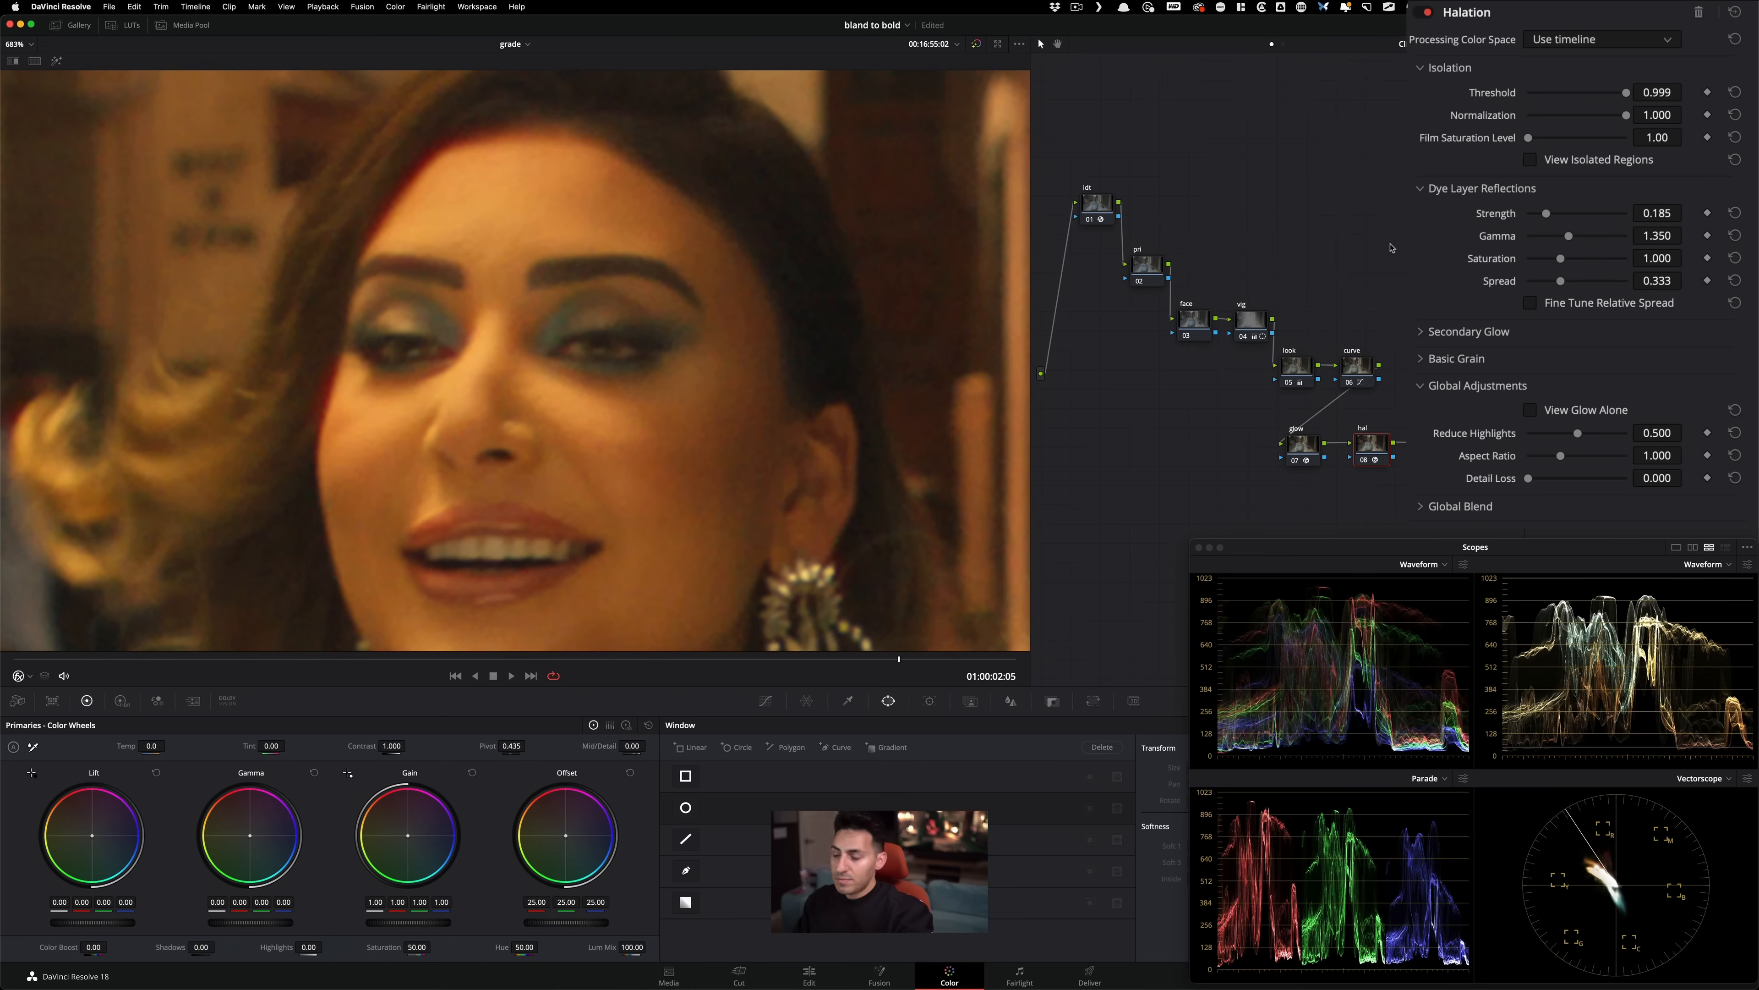
key(super+d)
key(super+d)
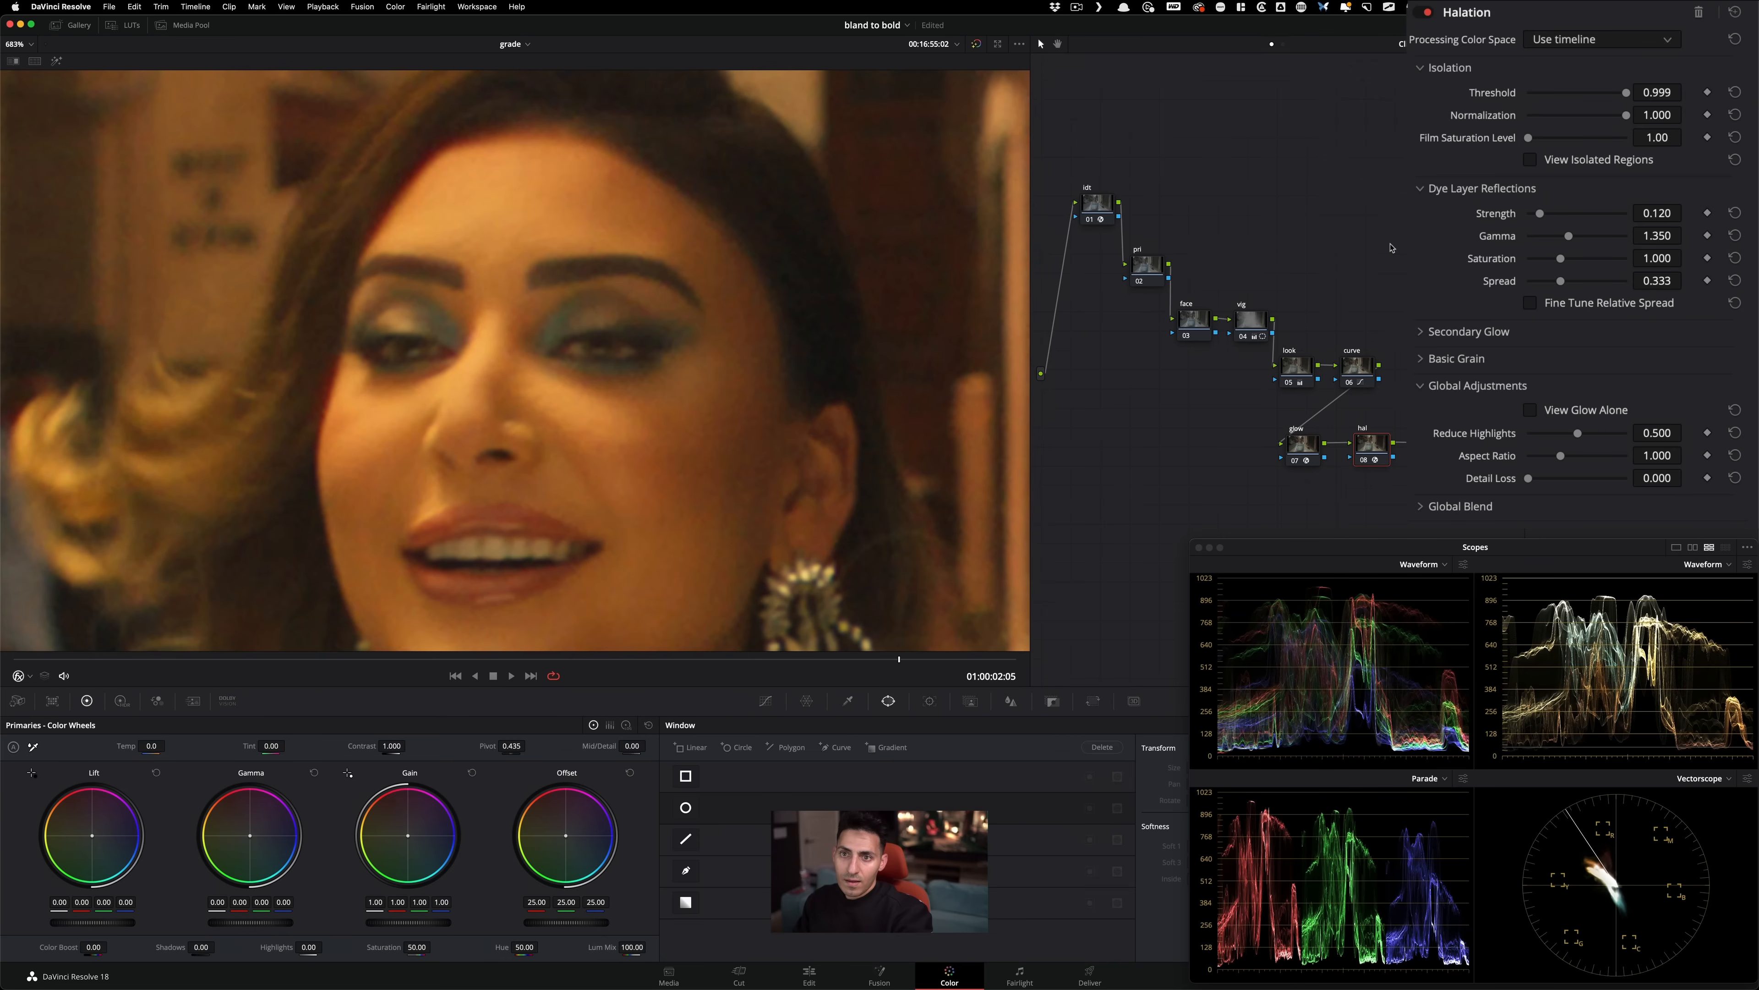
key(shift+z)
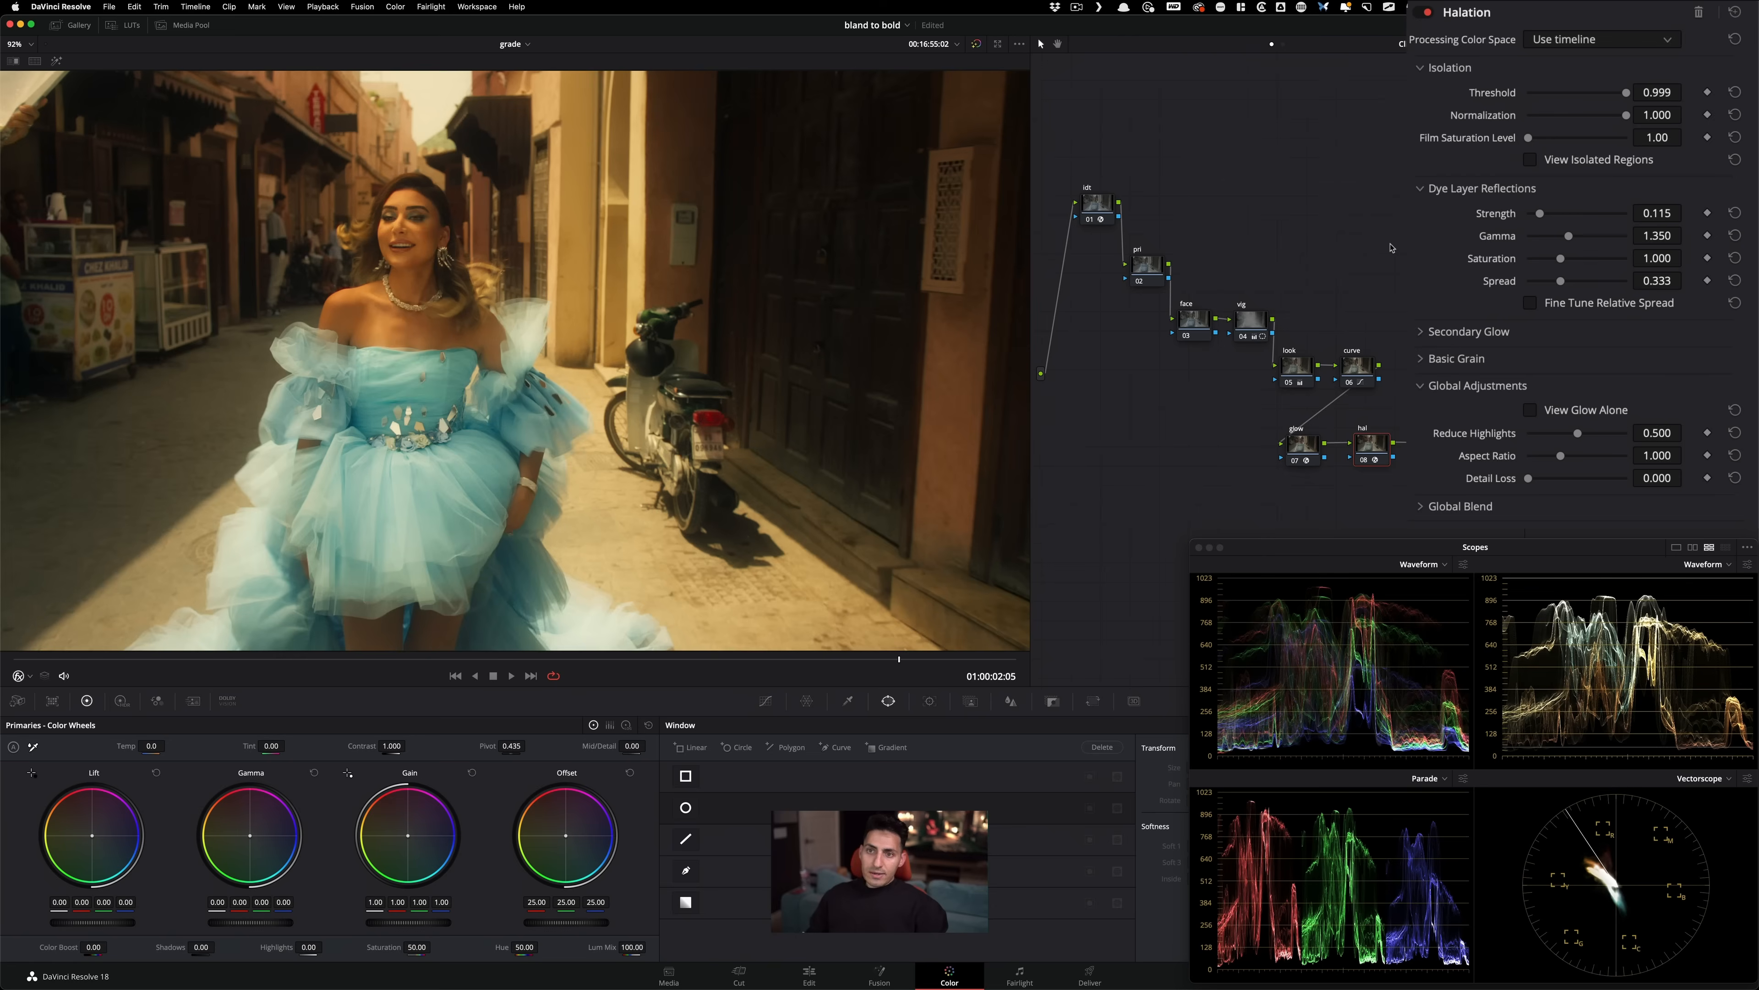
mouse_move(457, 391)
mouse_down()
mouse_move(451, 294)
mouse_move(464, 419)
mouse_up()
scroll(814, 315, up, 5)
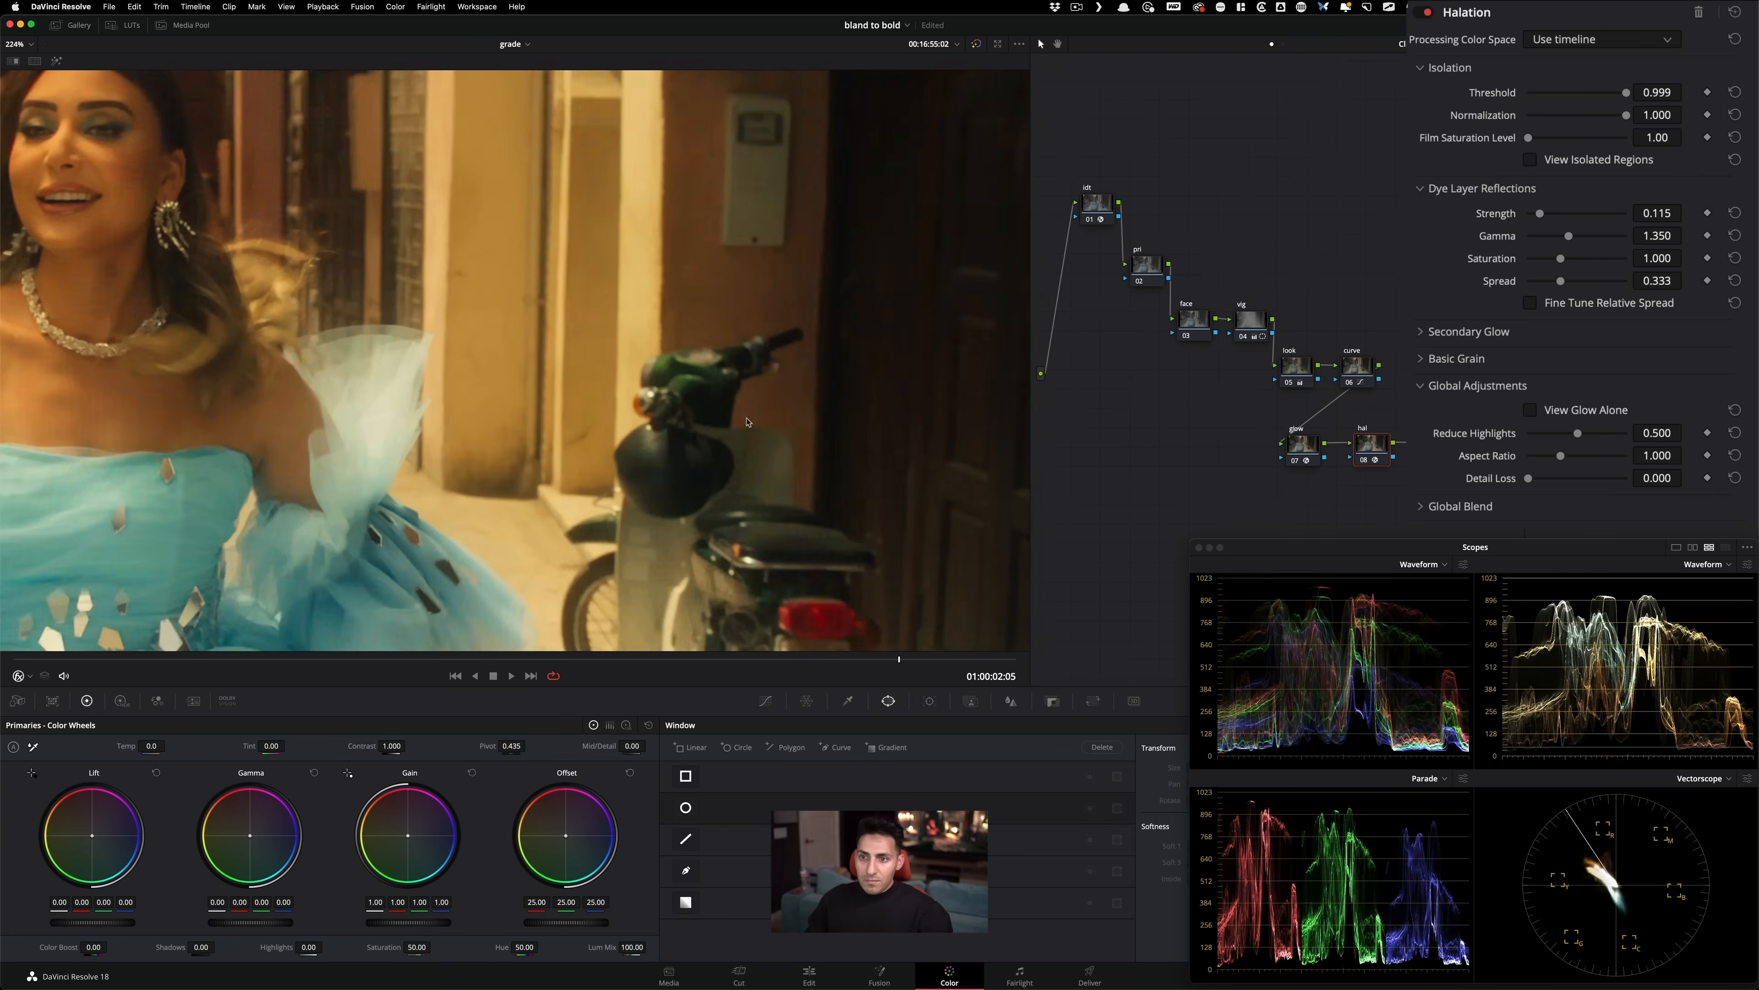
Bring Halation back to a strength of 0.325 with a spread of 0.253, comparing the scooter's highlights with node 08 disabled and enabled.
scroll(625, 419, up, 5)
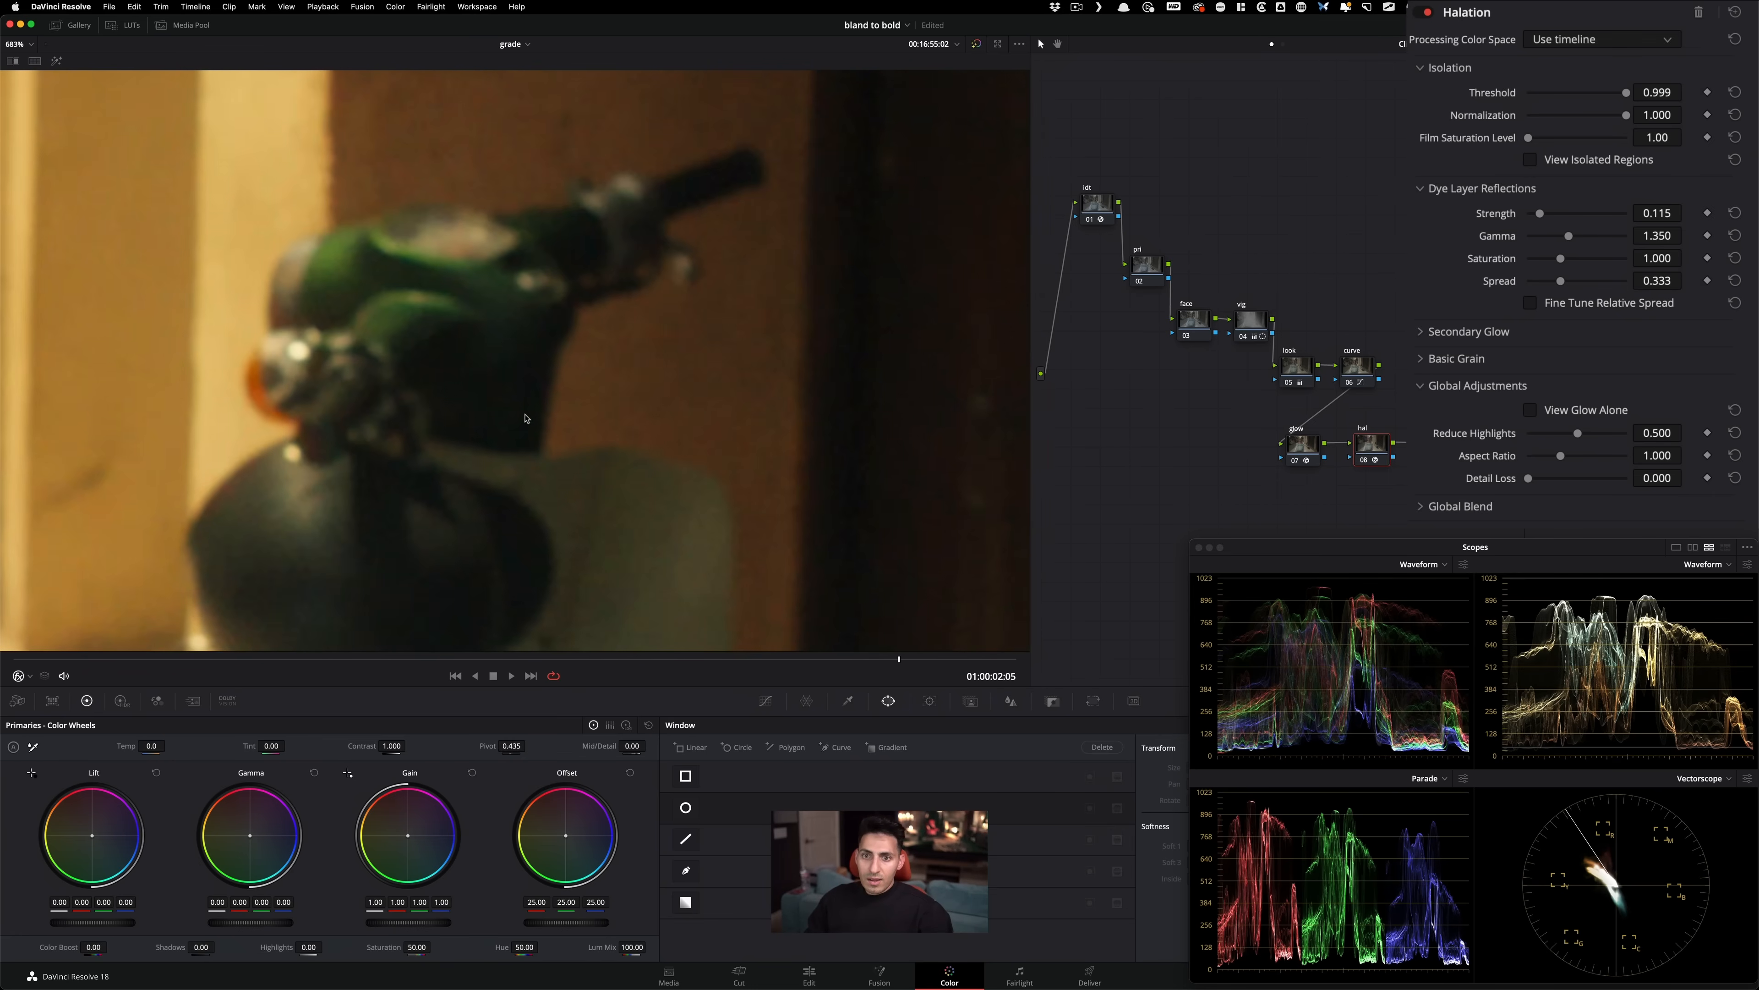
scroll(625, 419, up, 3)
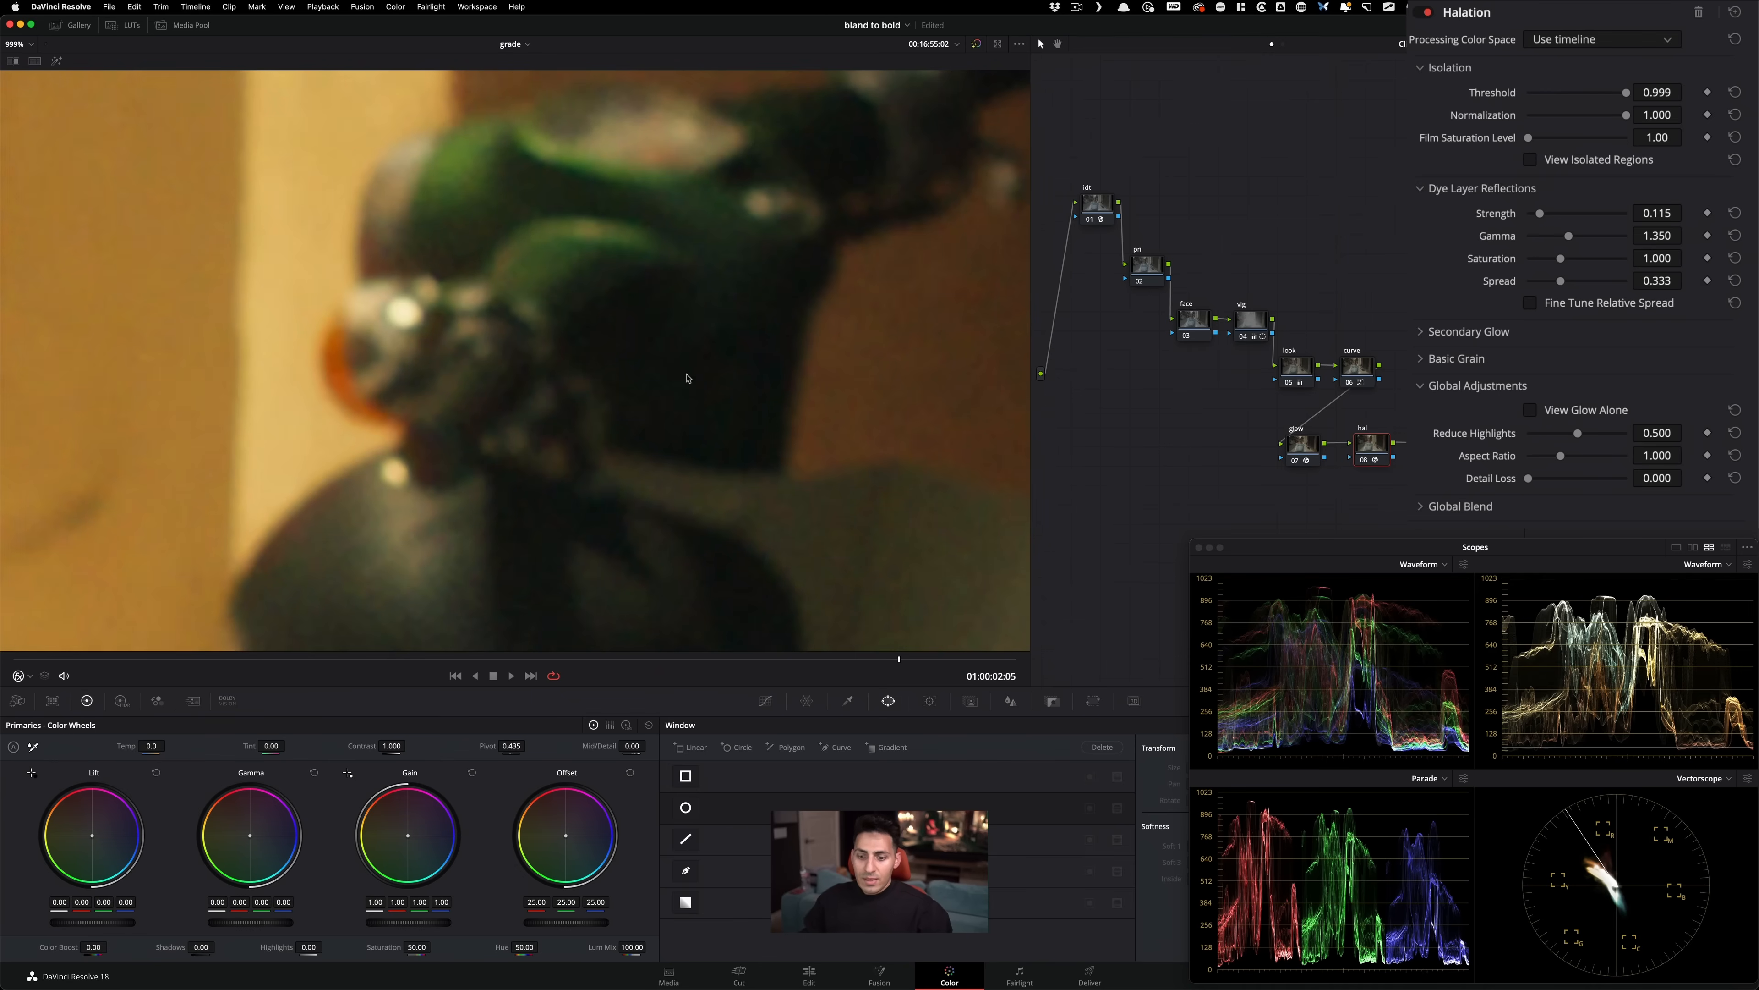
key(super+z)
key(super+z)
key(super+z)
key(super+z)
key(super+d)
key(super+d)
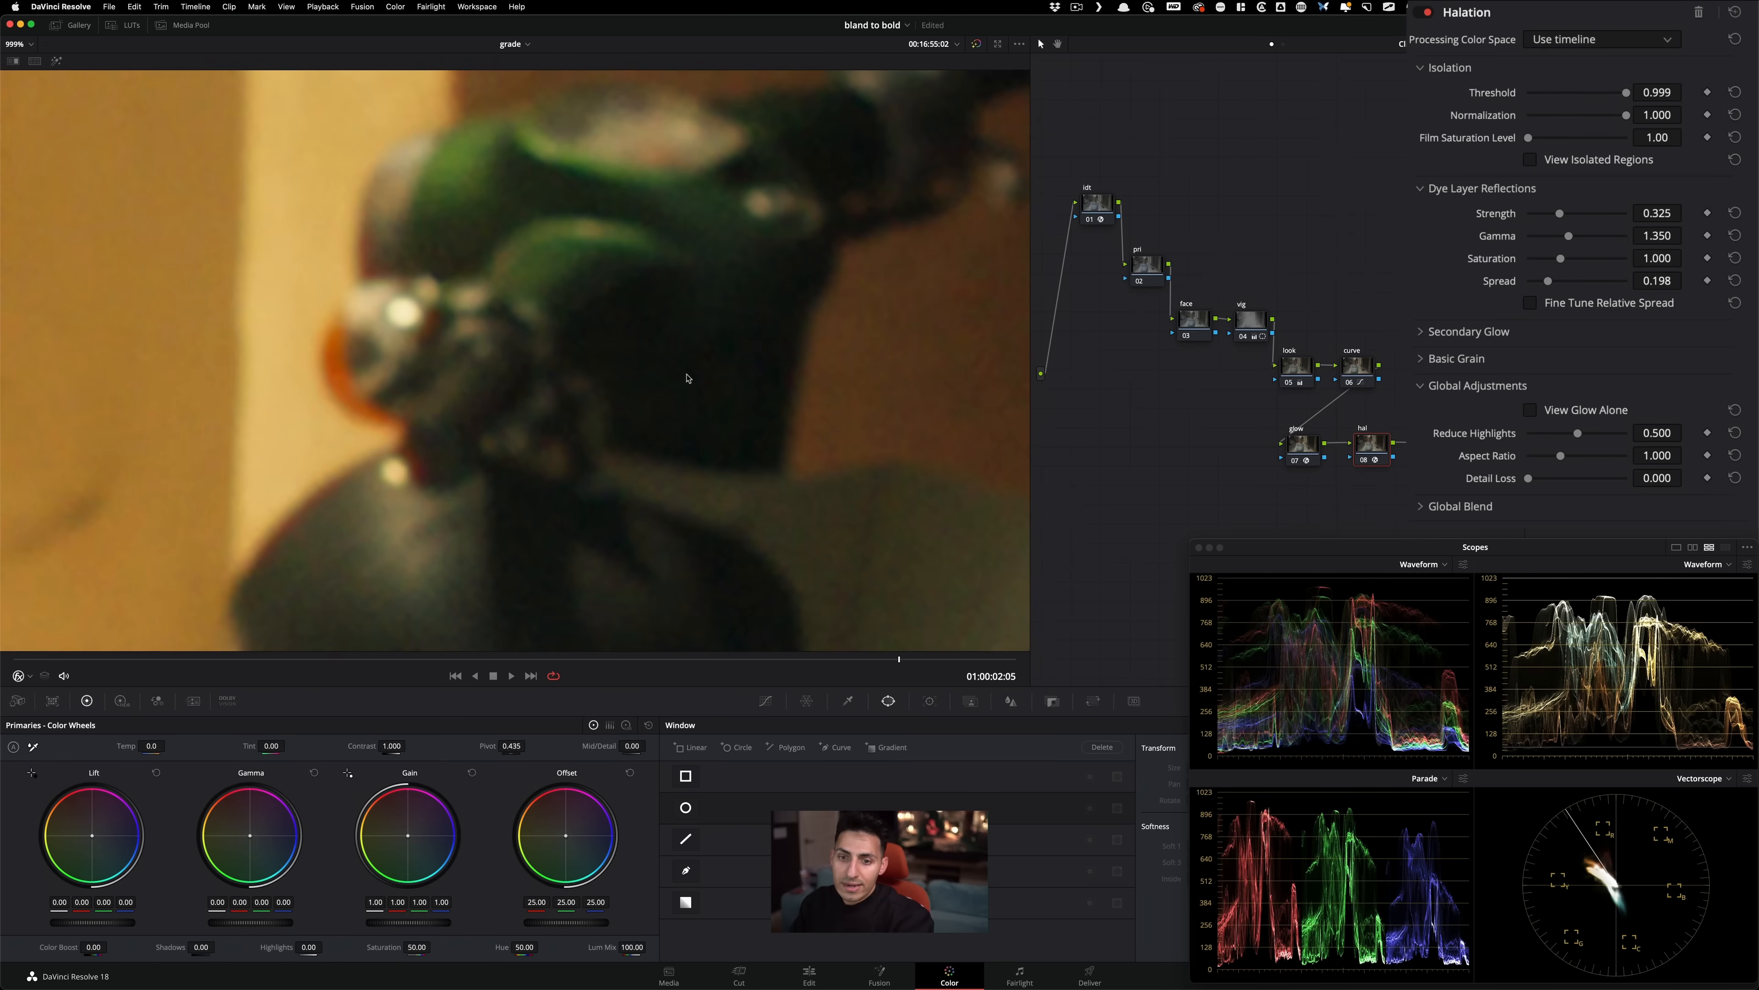
key(super+d)
key(super+d)
Check the halation on the woman's face and shoulder up close and in the fitted image by disabling and enabling node 08.
key(shift+z)
scroll(403, 260, up, 10)
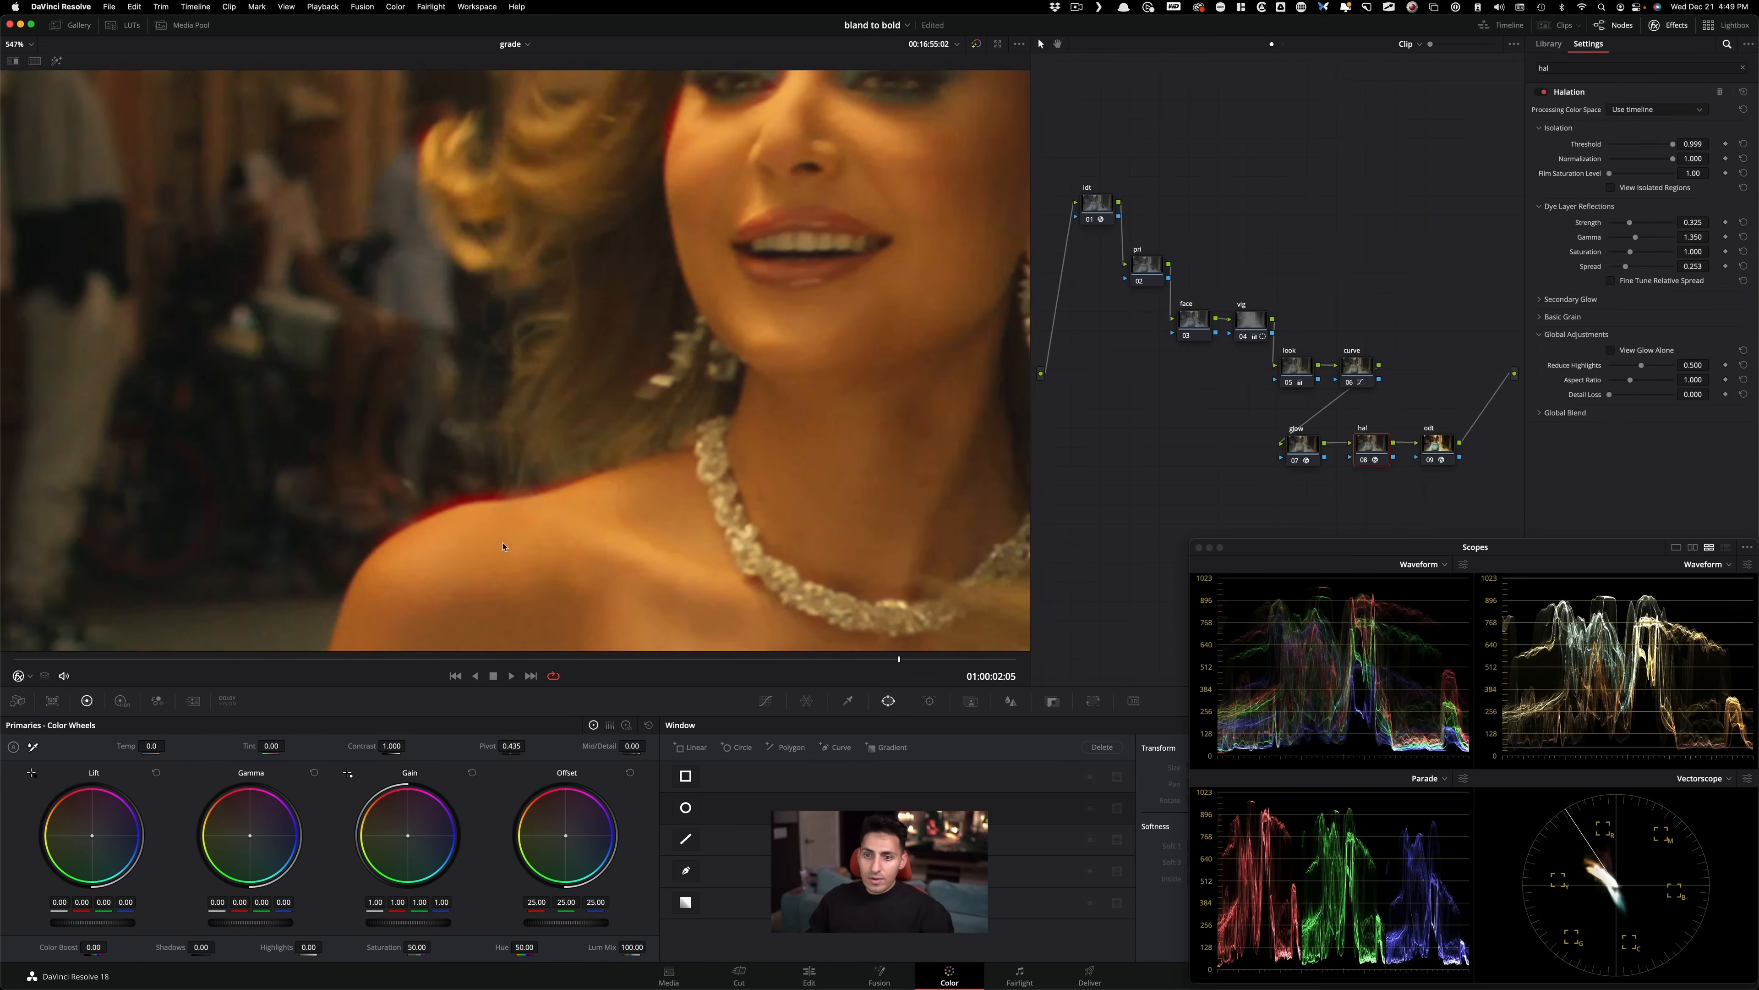
scroll(577, 482, down, 5)
scroll(824, 374, down, 4)
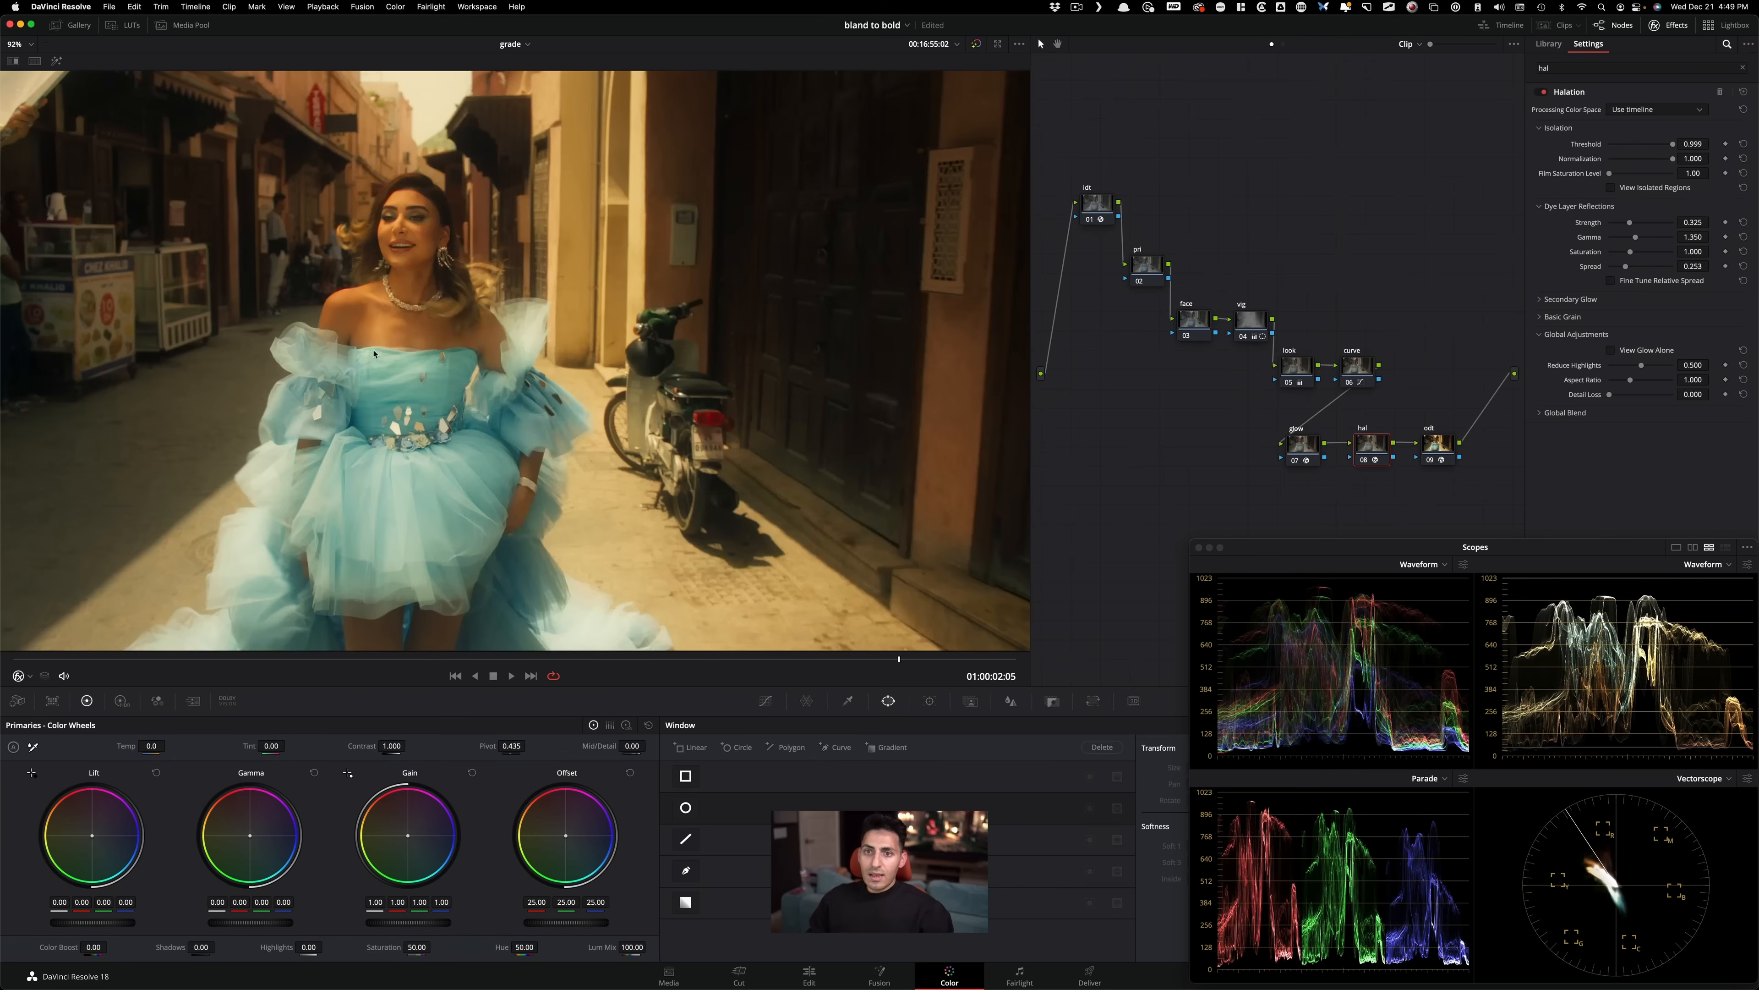
scroll(372, 355, up, 12)
drag(738, 254, 764, 235)
key(super+d)
key(super+d)
key(shift+z)
key(super+d)
key(super+d)
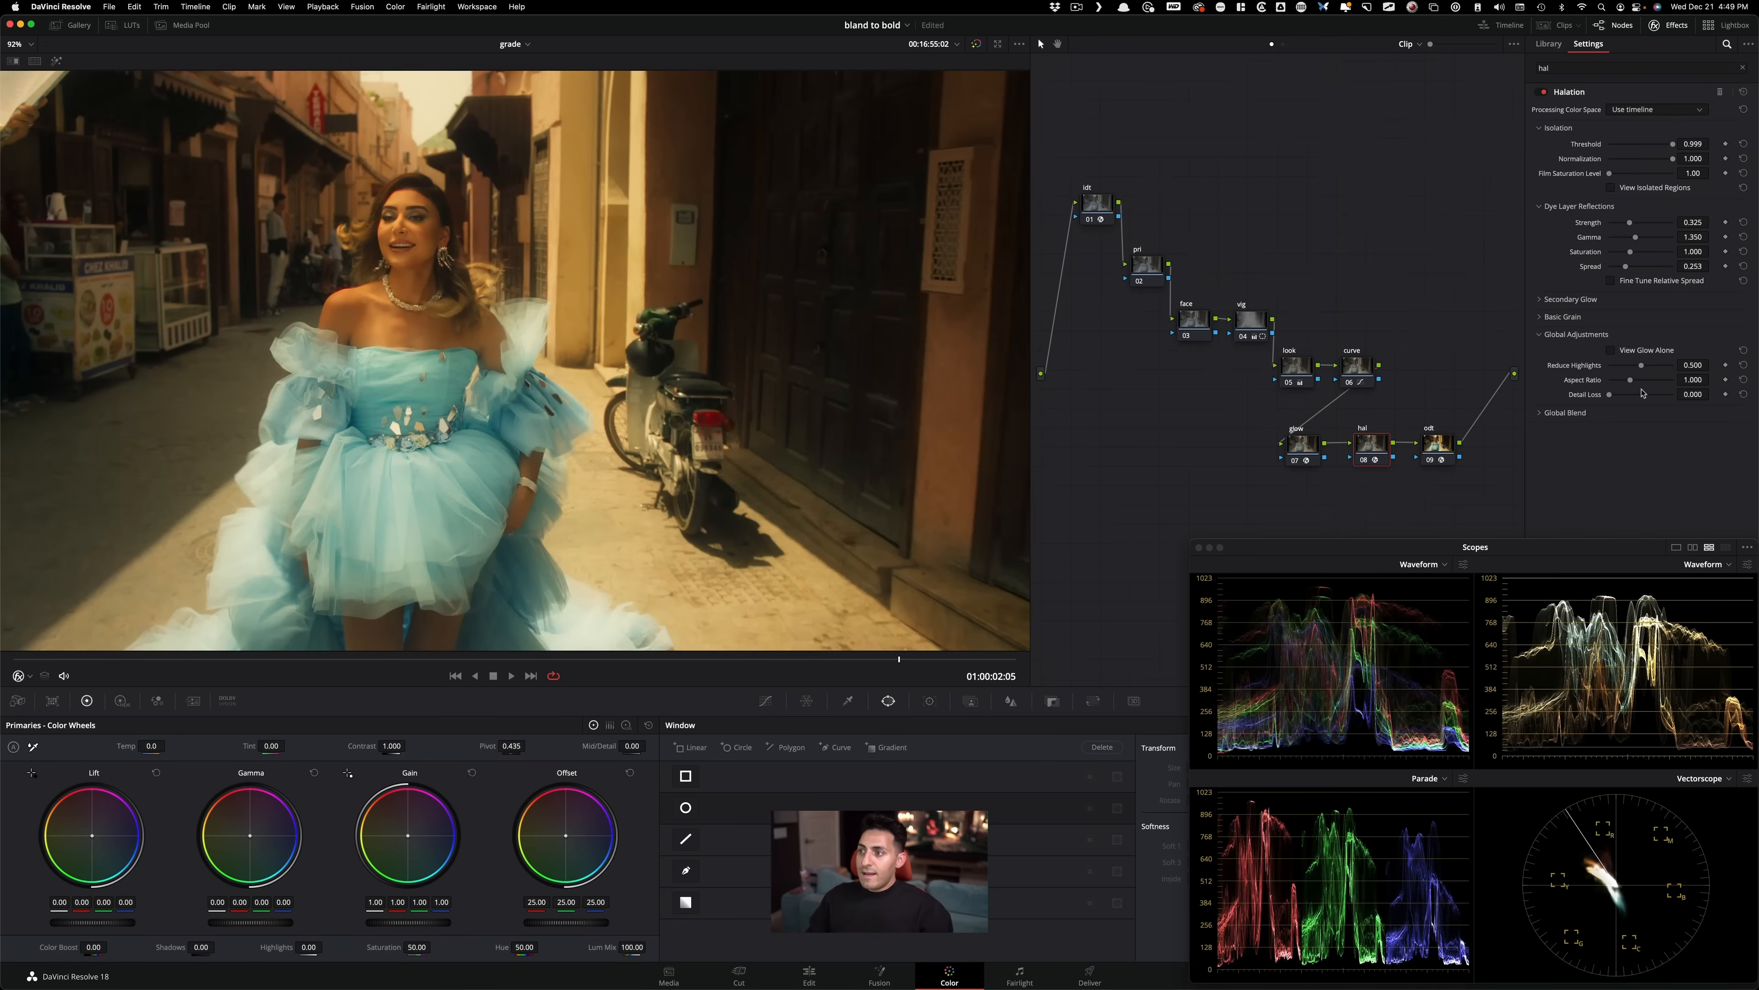
Append grain internally in Halation's Basic Grain settings with strength 0.123, size 0.252 and saturation 0.000, checking it on the woman's face.
click(1558, 316)
click(1679, 338)
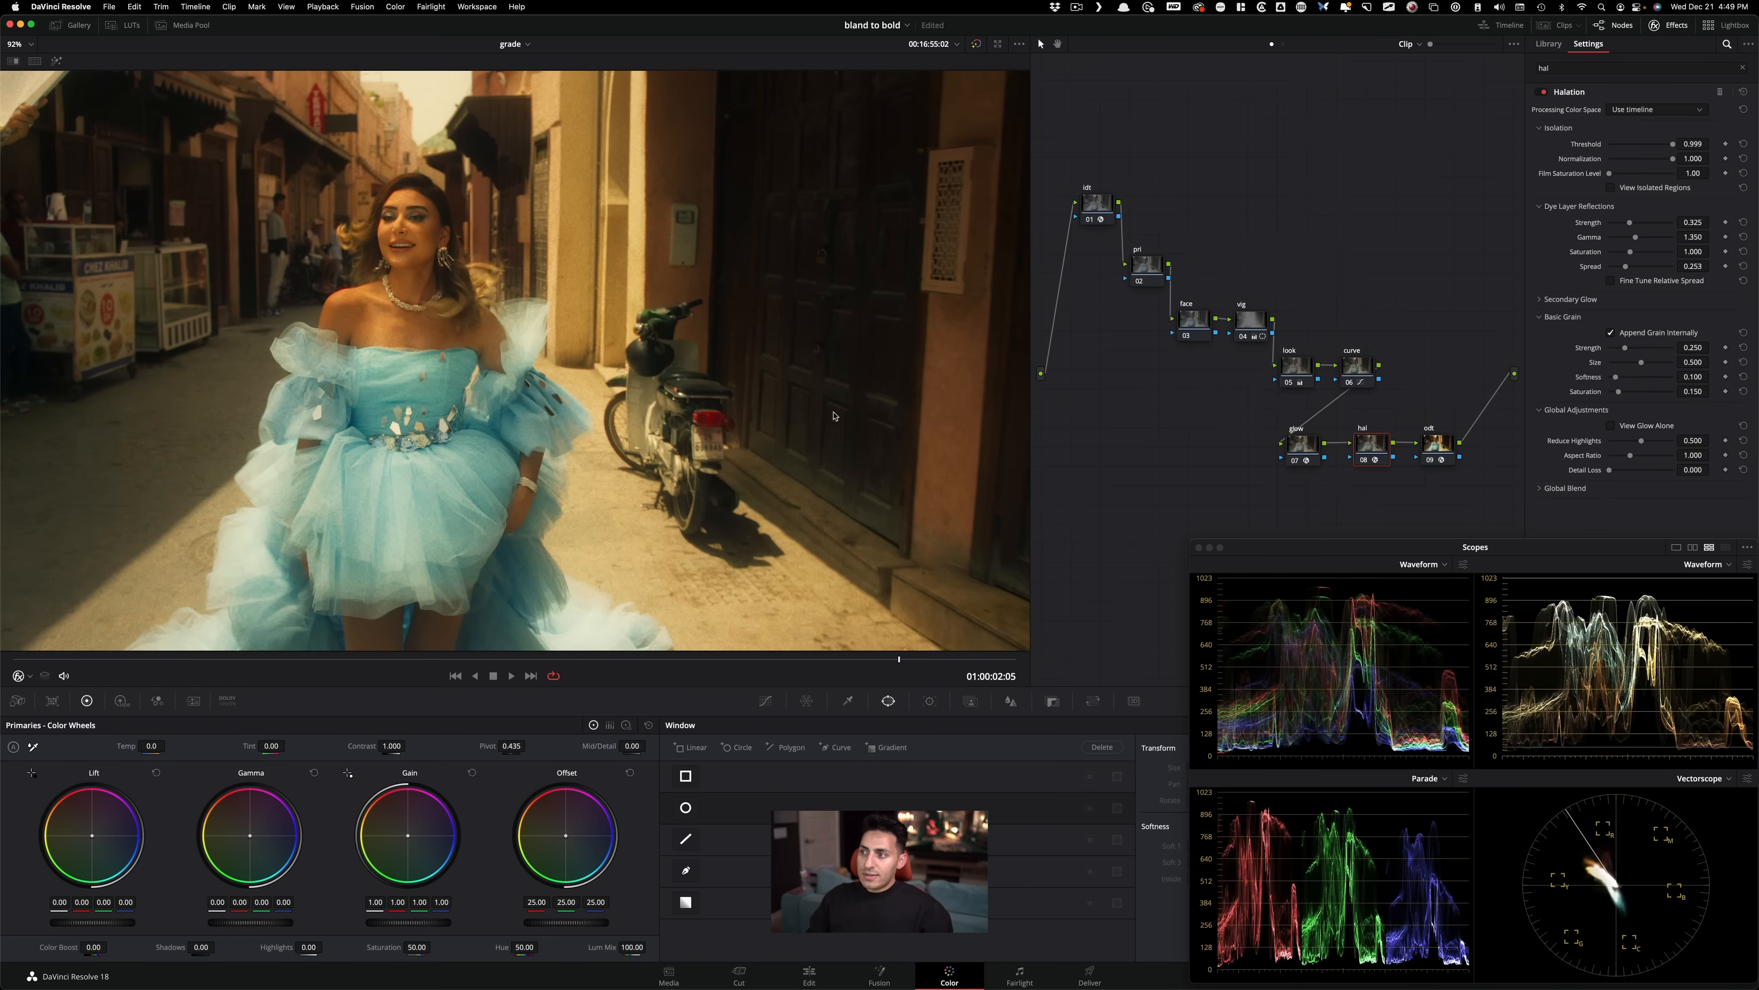
scroll(378, 294, up, 5)
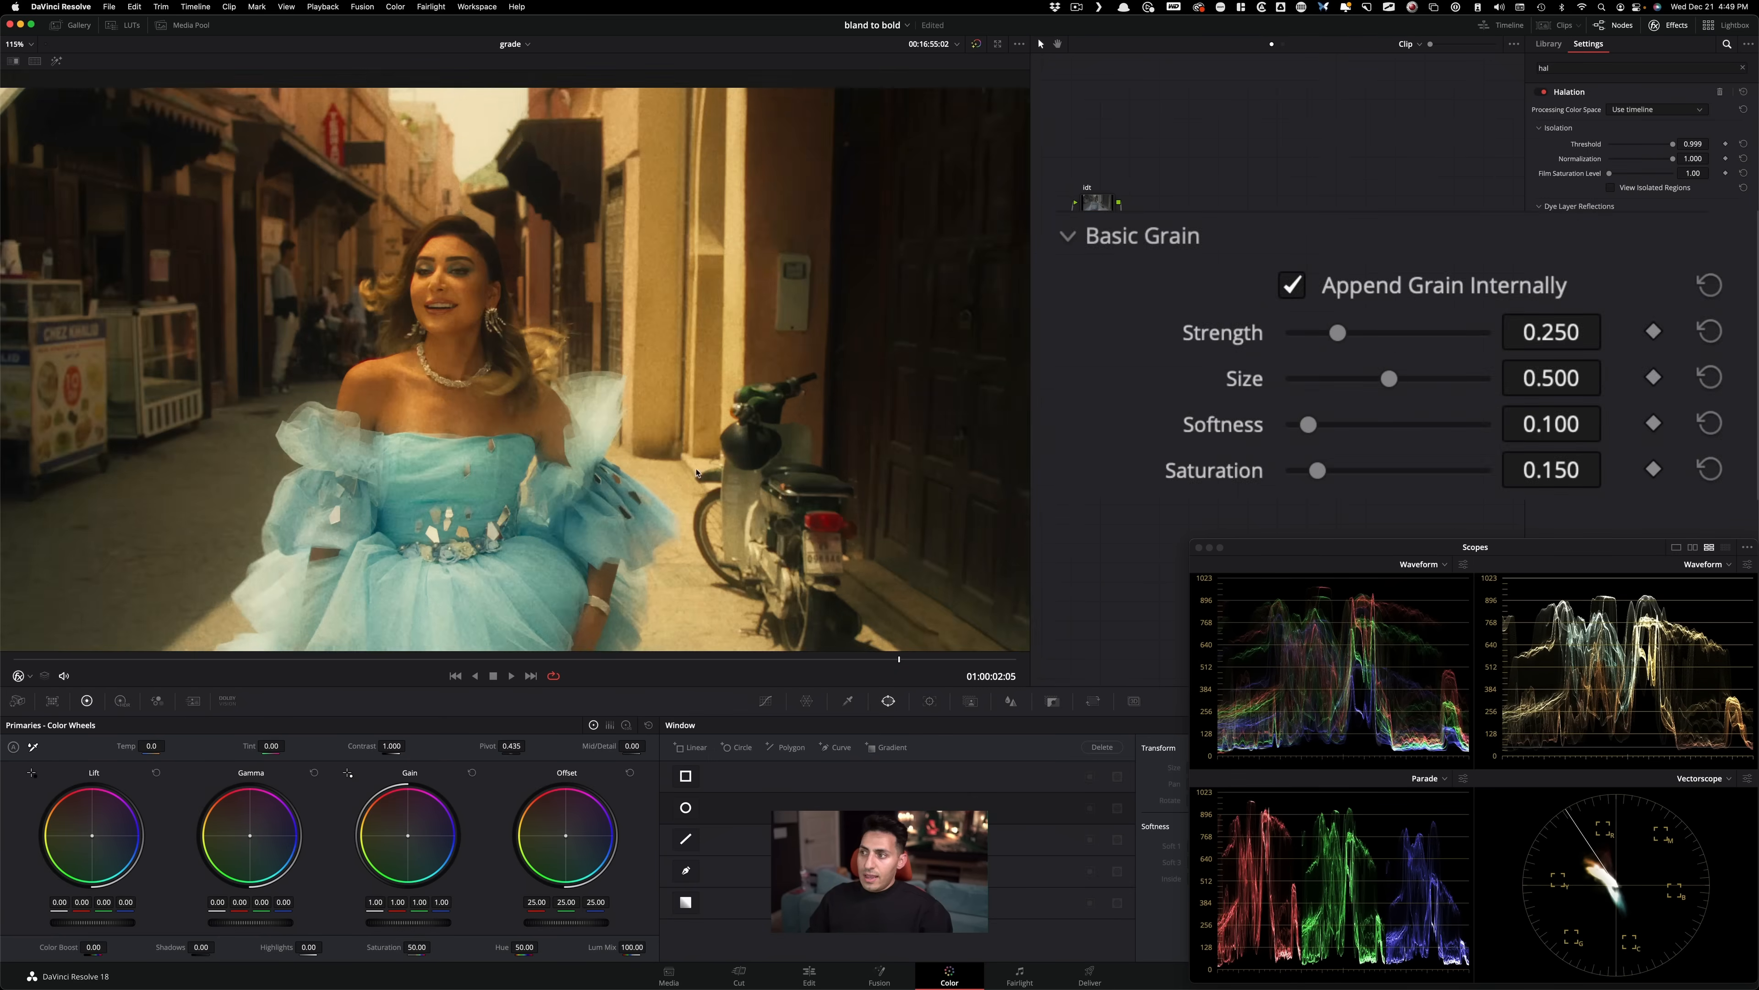
scroll(738, 478, up, 5)
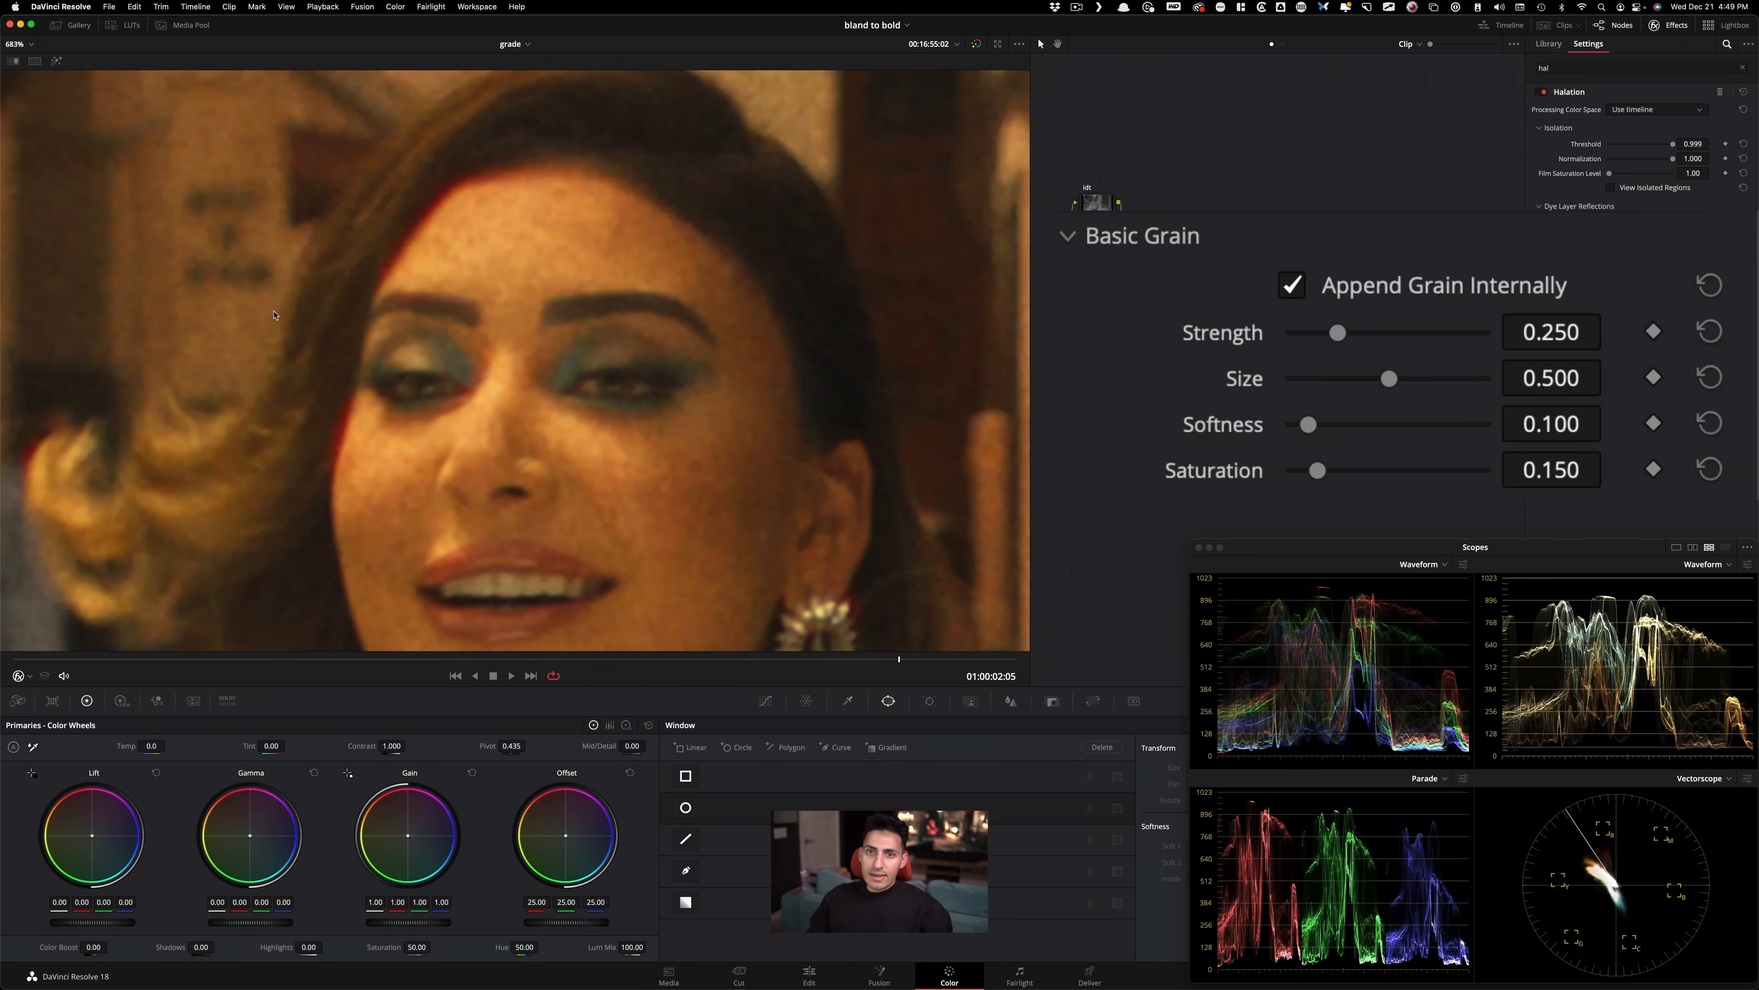
scroll(585, 430, up, 4)
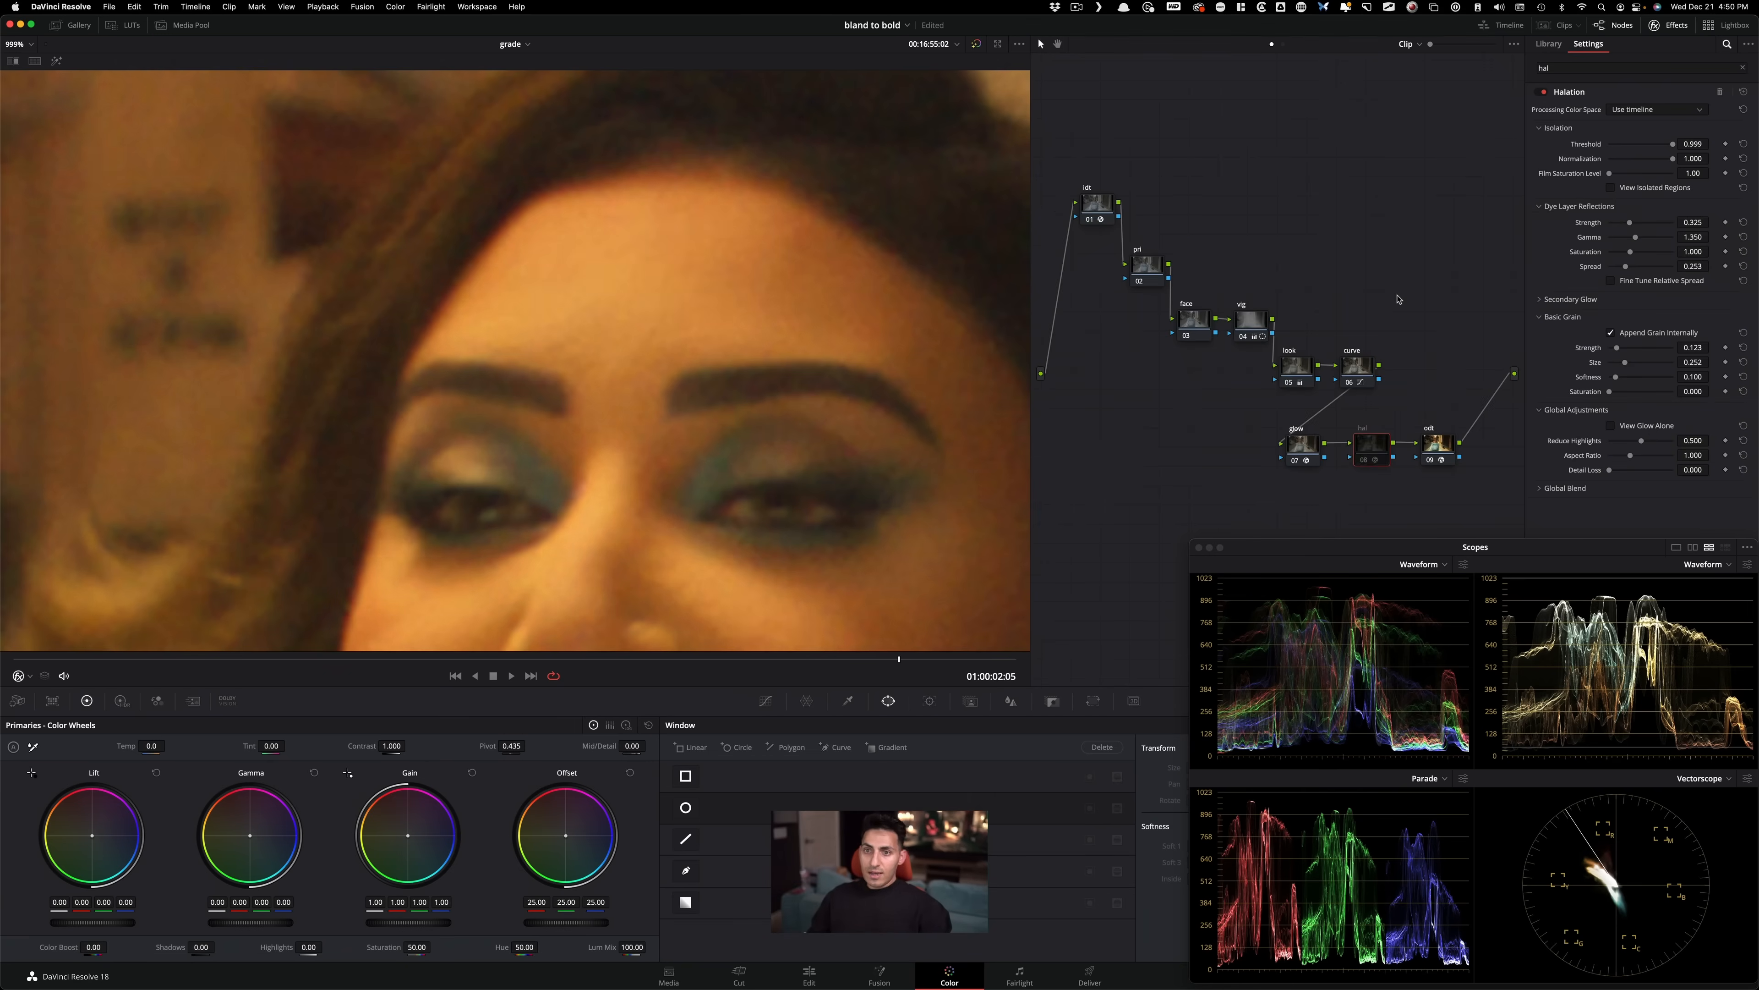
key(shift+z)
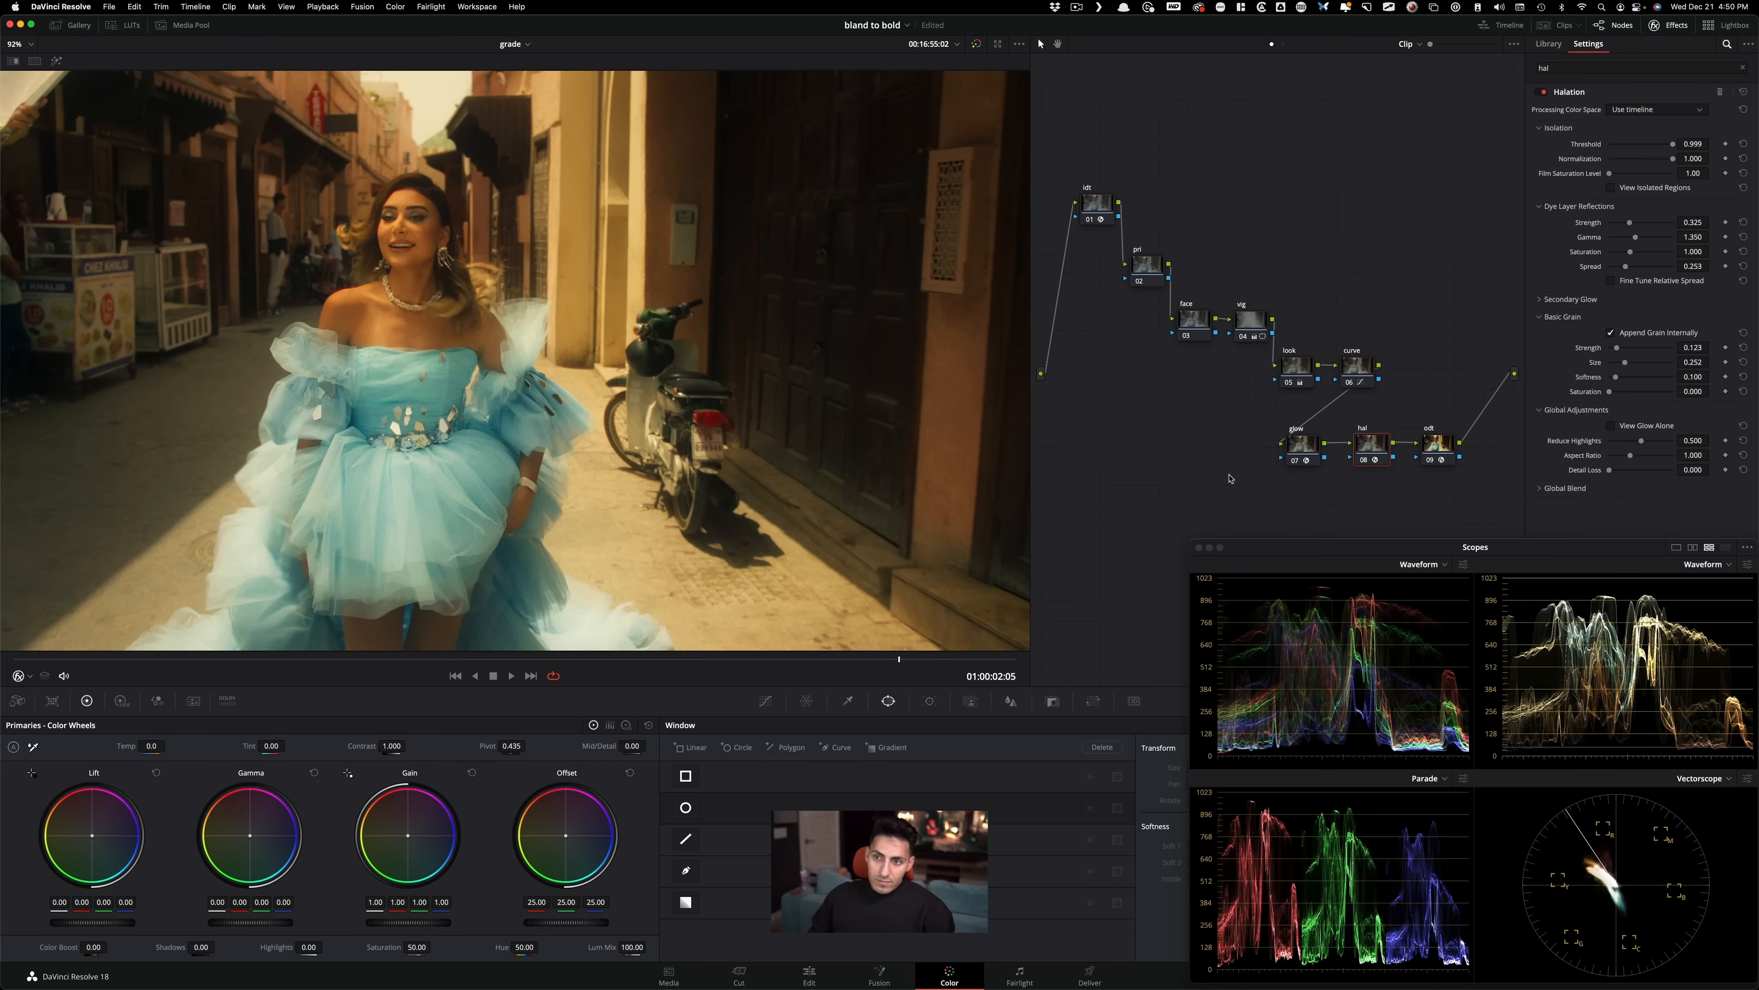
Sample the woman's skin in node 05's Hue Vs Hue curve and set a hue rotation of 2.70 at input hue 278.00.
click(1299, 366)
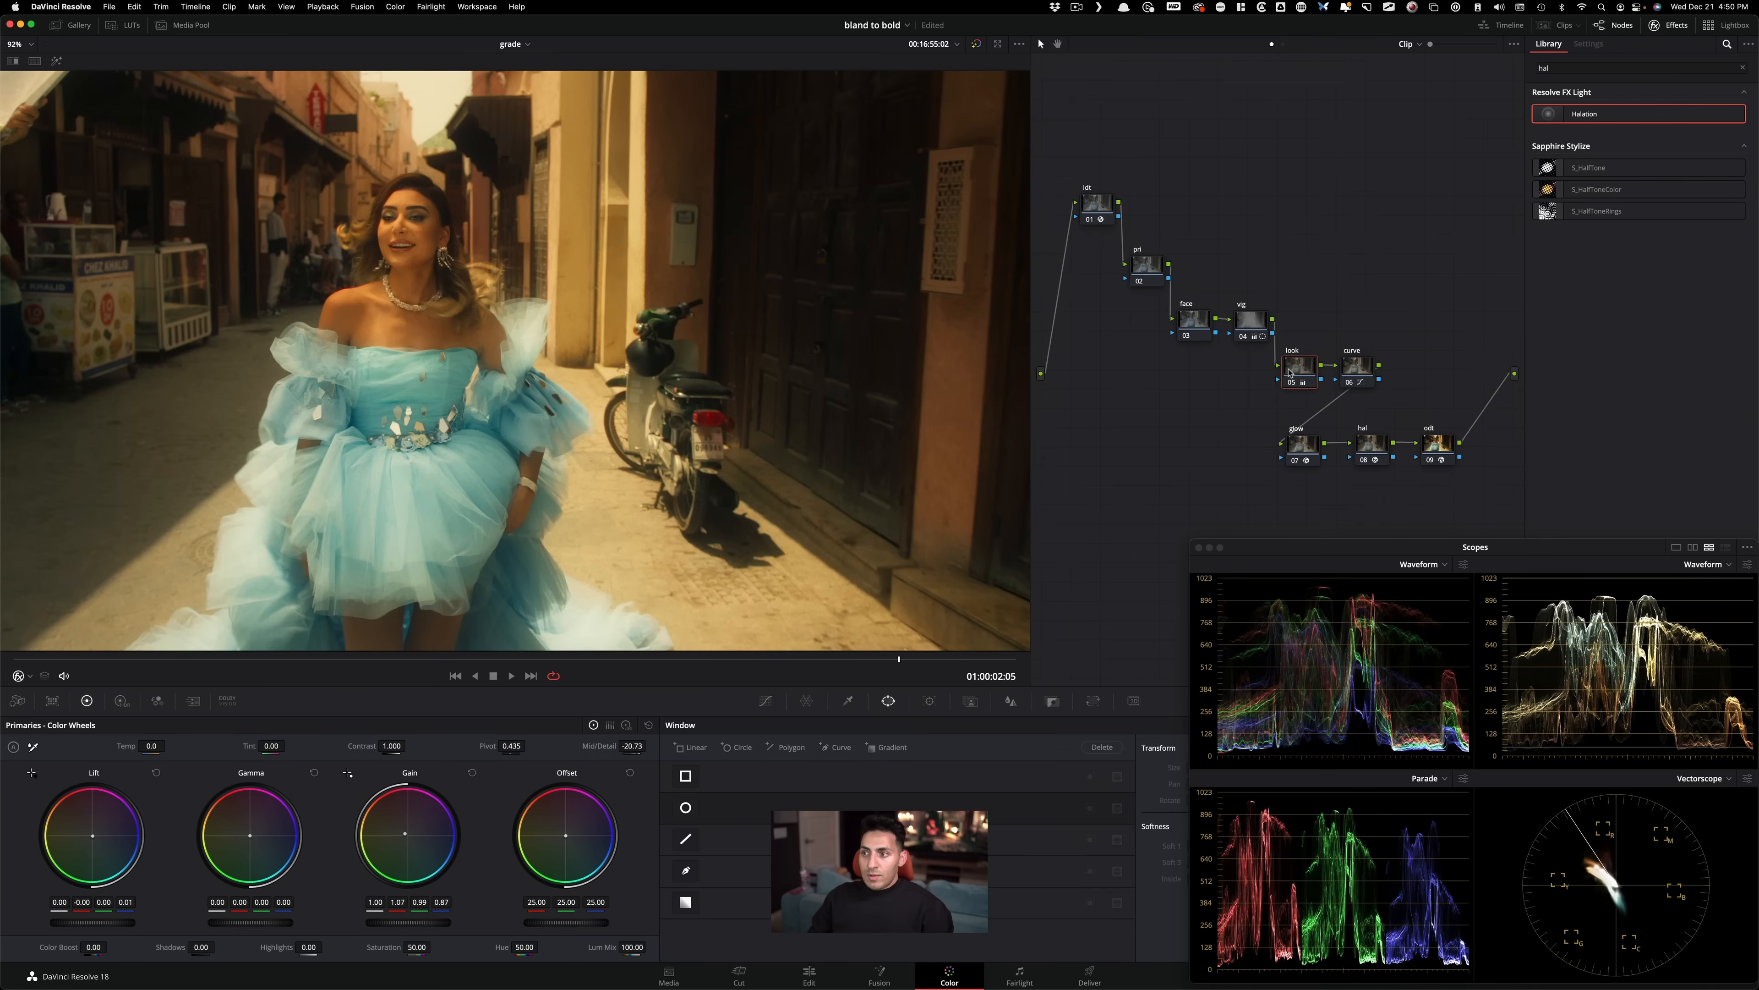
drag(1315, 552, 1310, 282)
click(766, 700)
click(1160, 726)
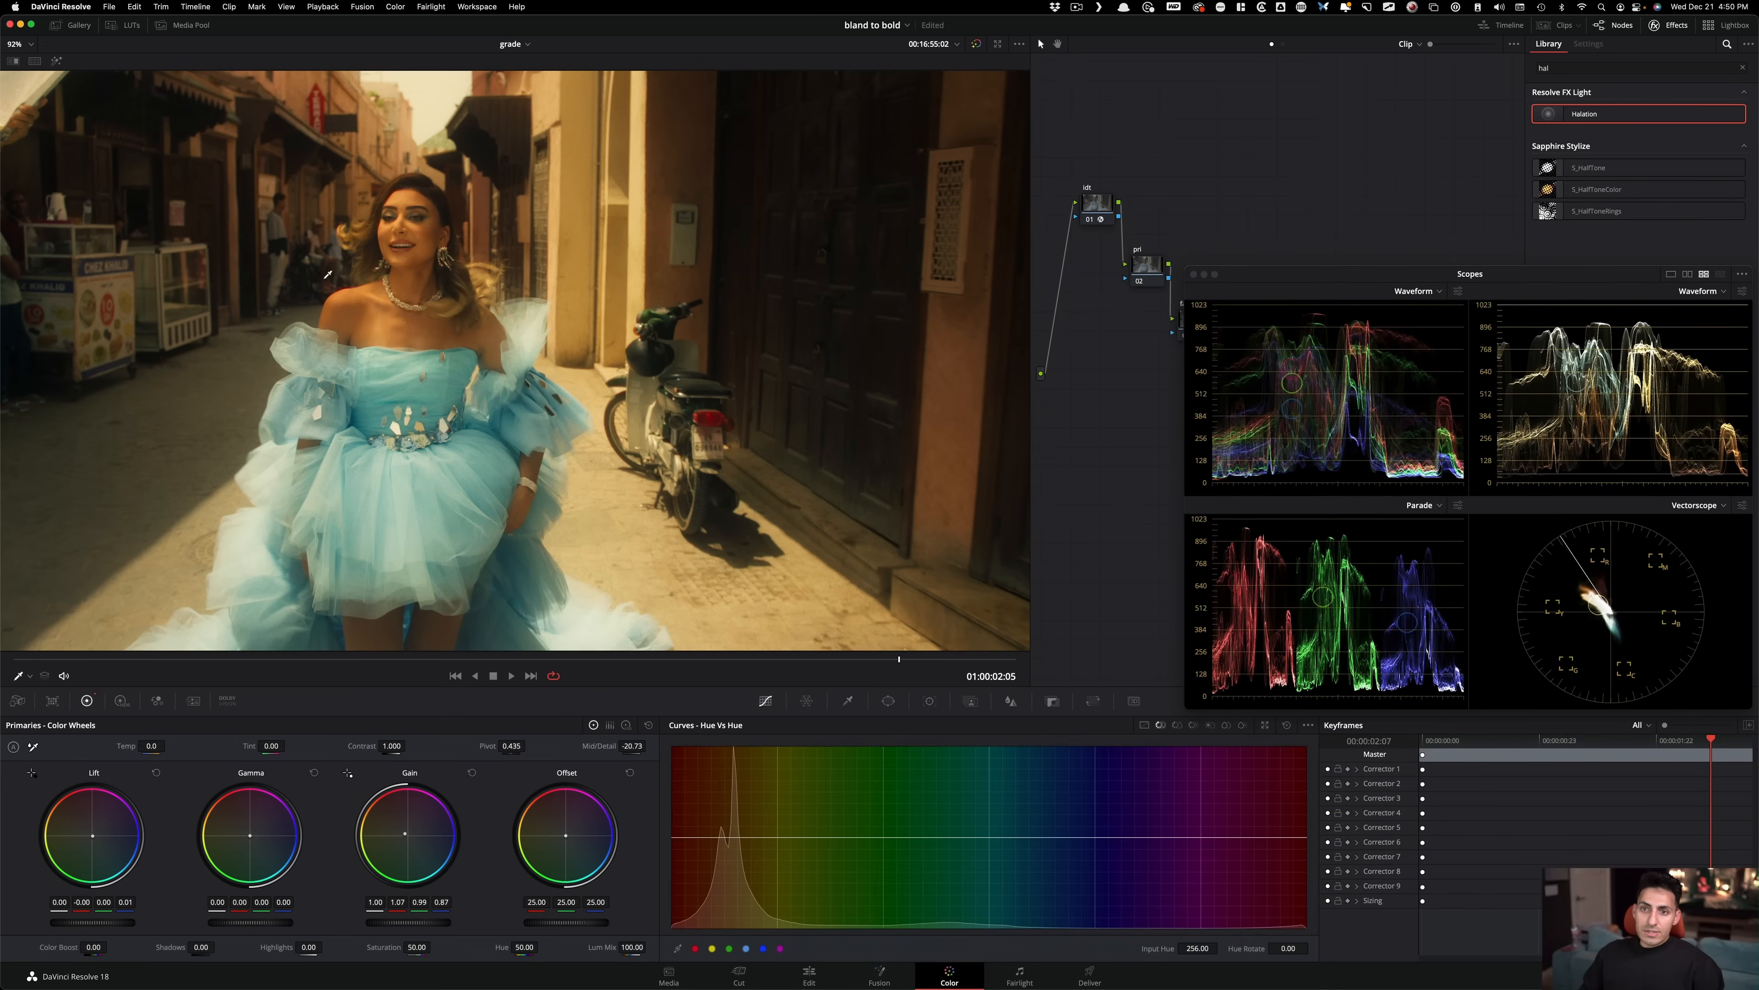
click(380, 317)
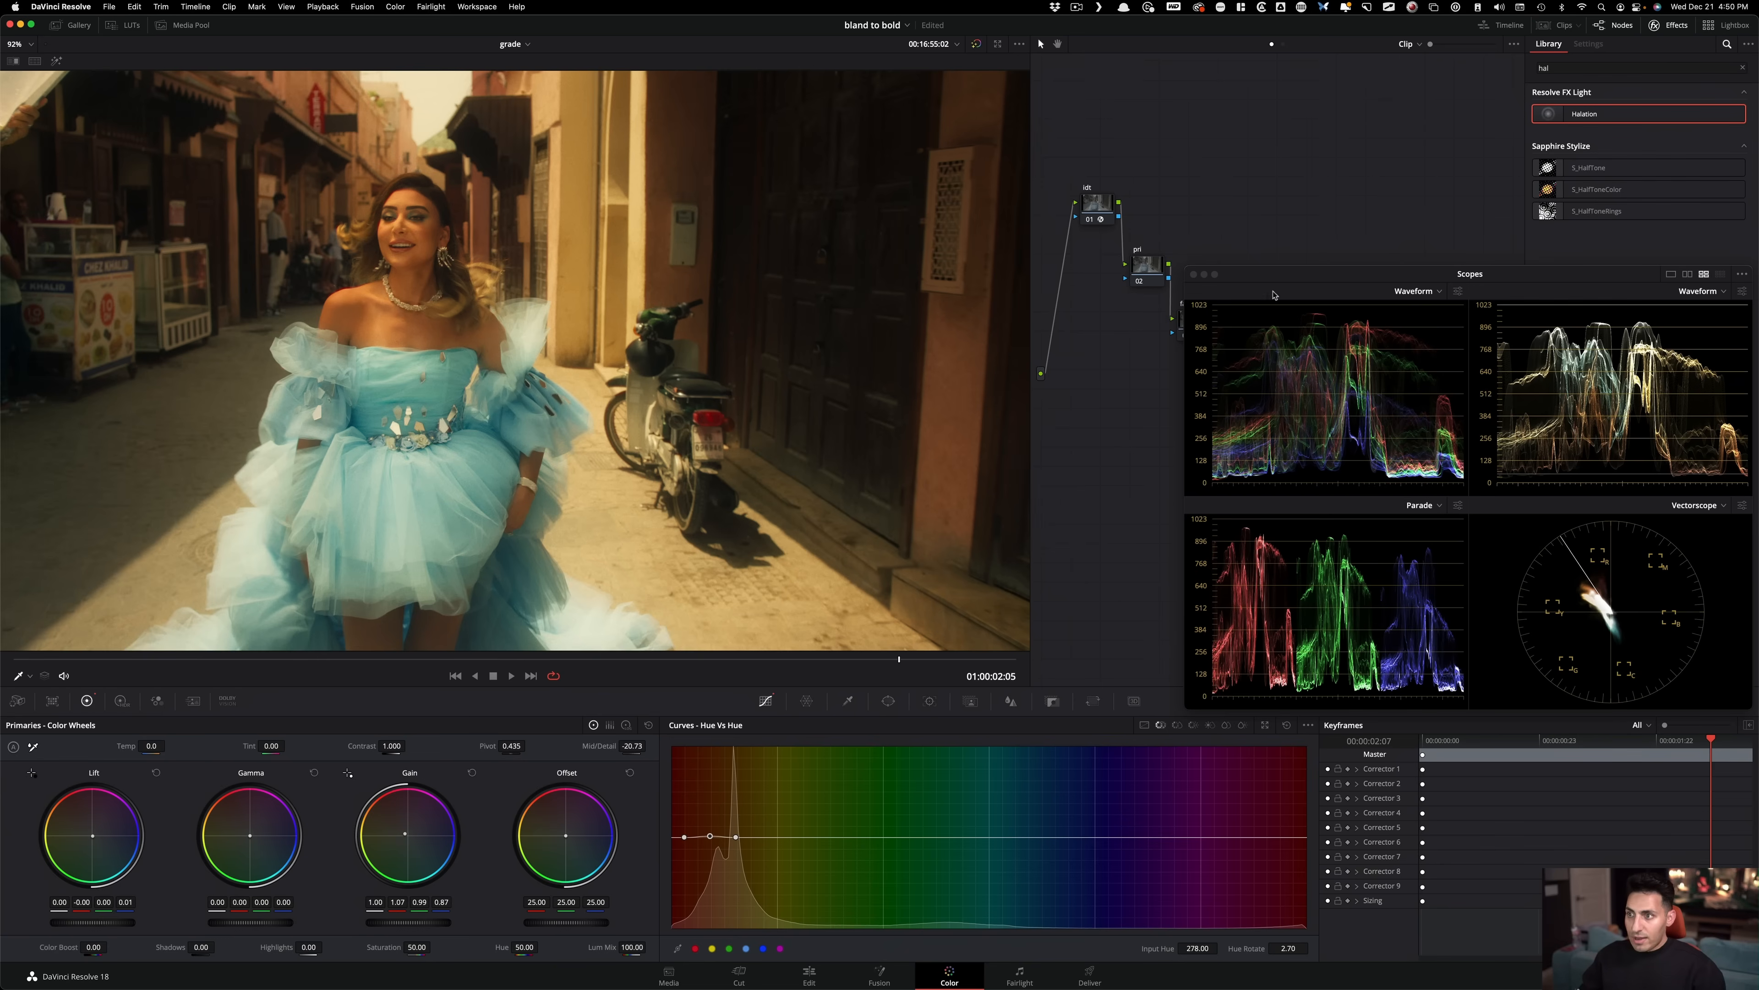
drag(1340, 279, 1337, 549)
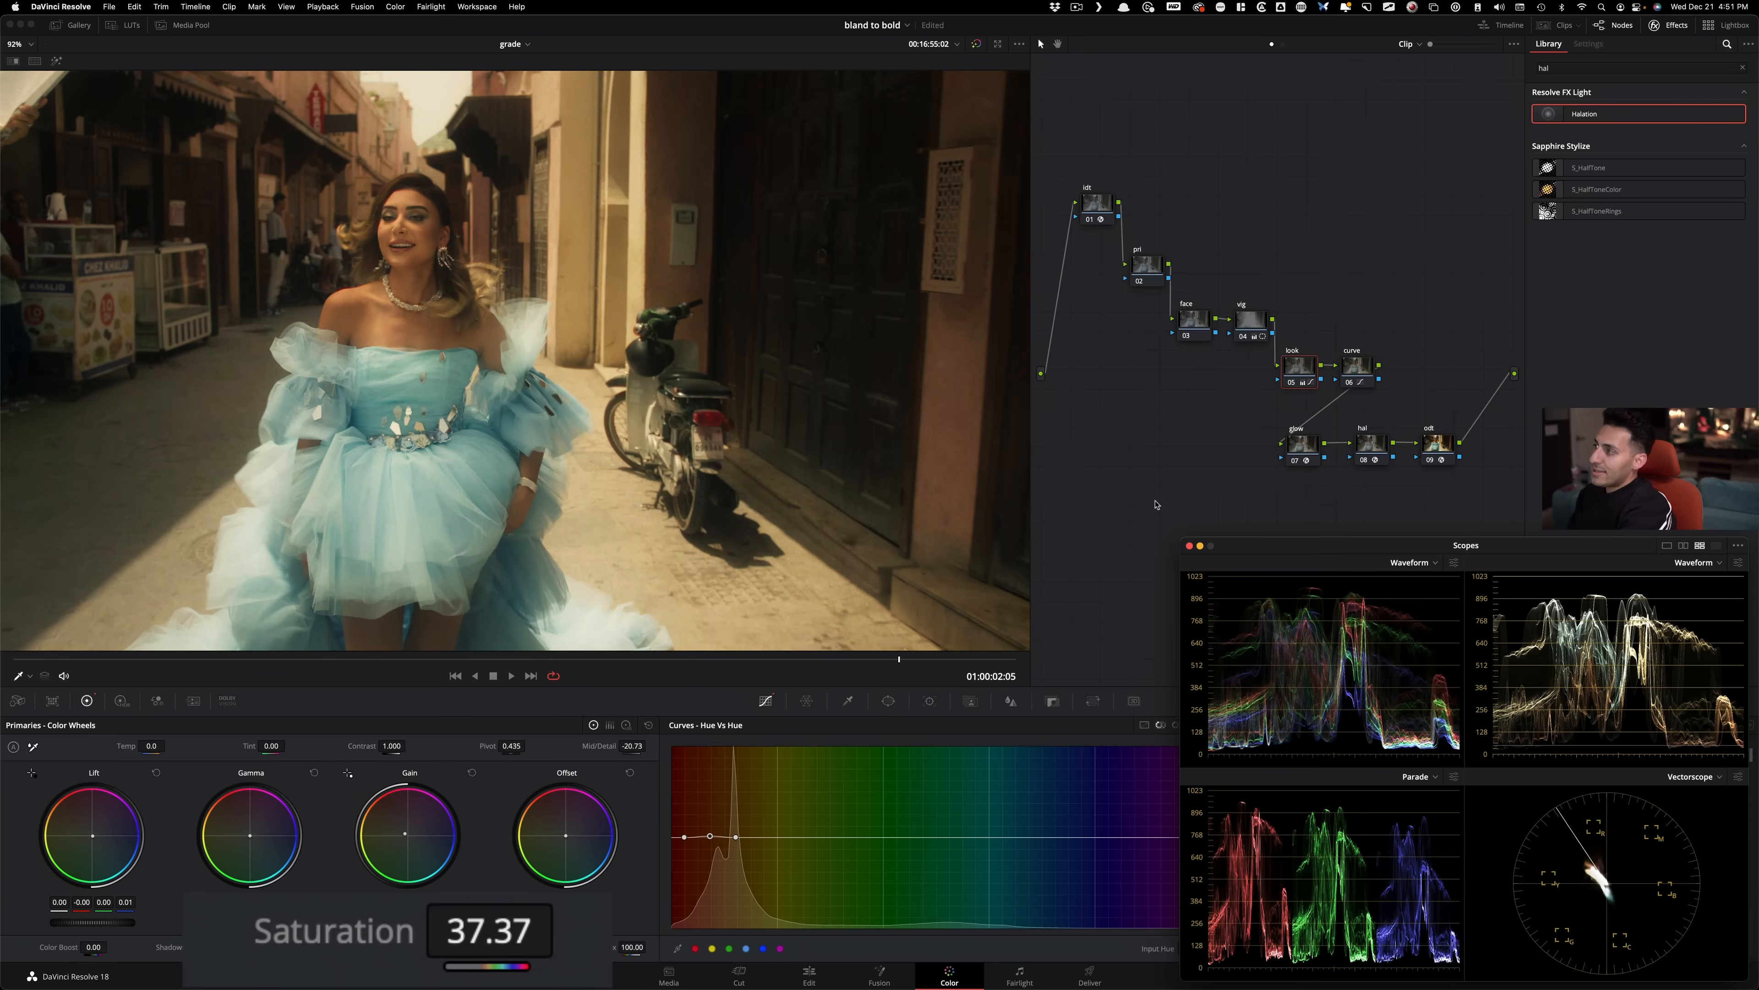
Lower node 05's saturation to 43.05, comparing it with the node disabled and with the default saturation of 50.00.
key(super+d)
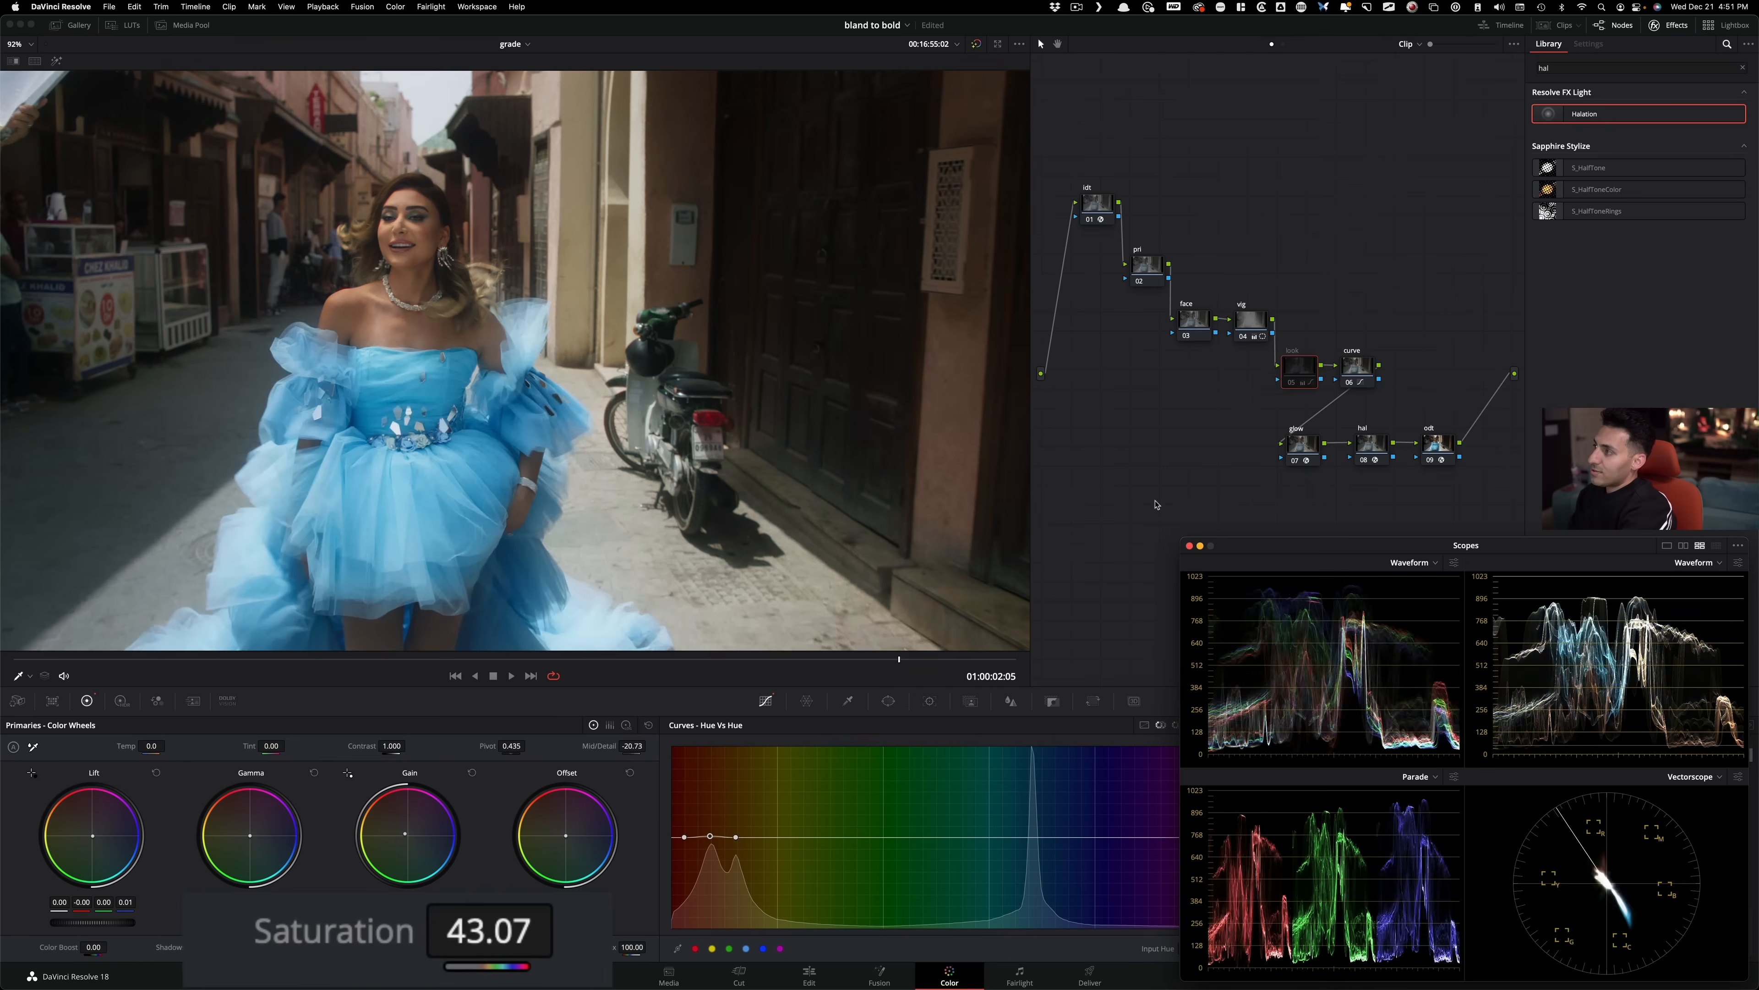
key(super+d)
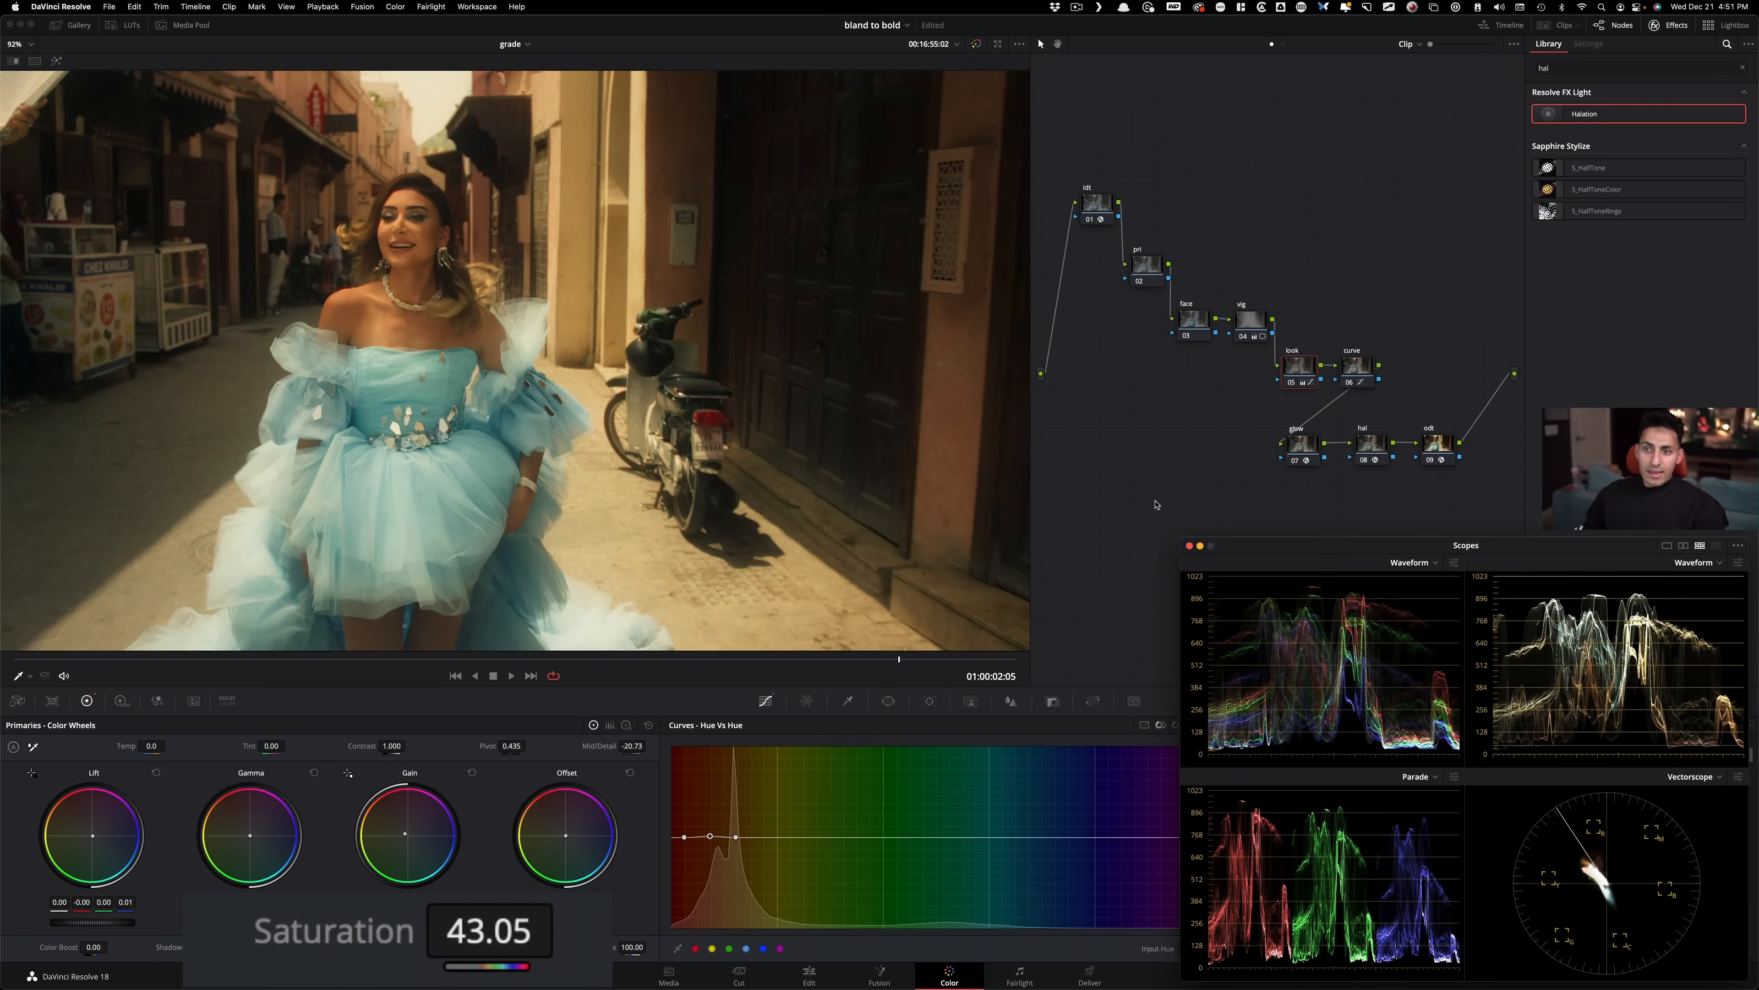
key(super+minus)
key(super+minus)
key(super+minus)
key(shift+z)
key(super+d)
key(super+d)
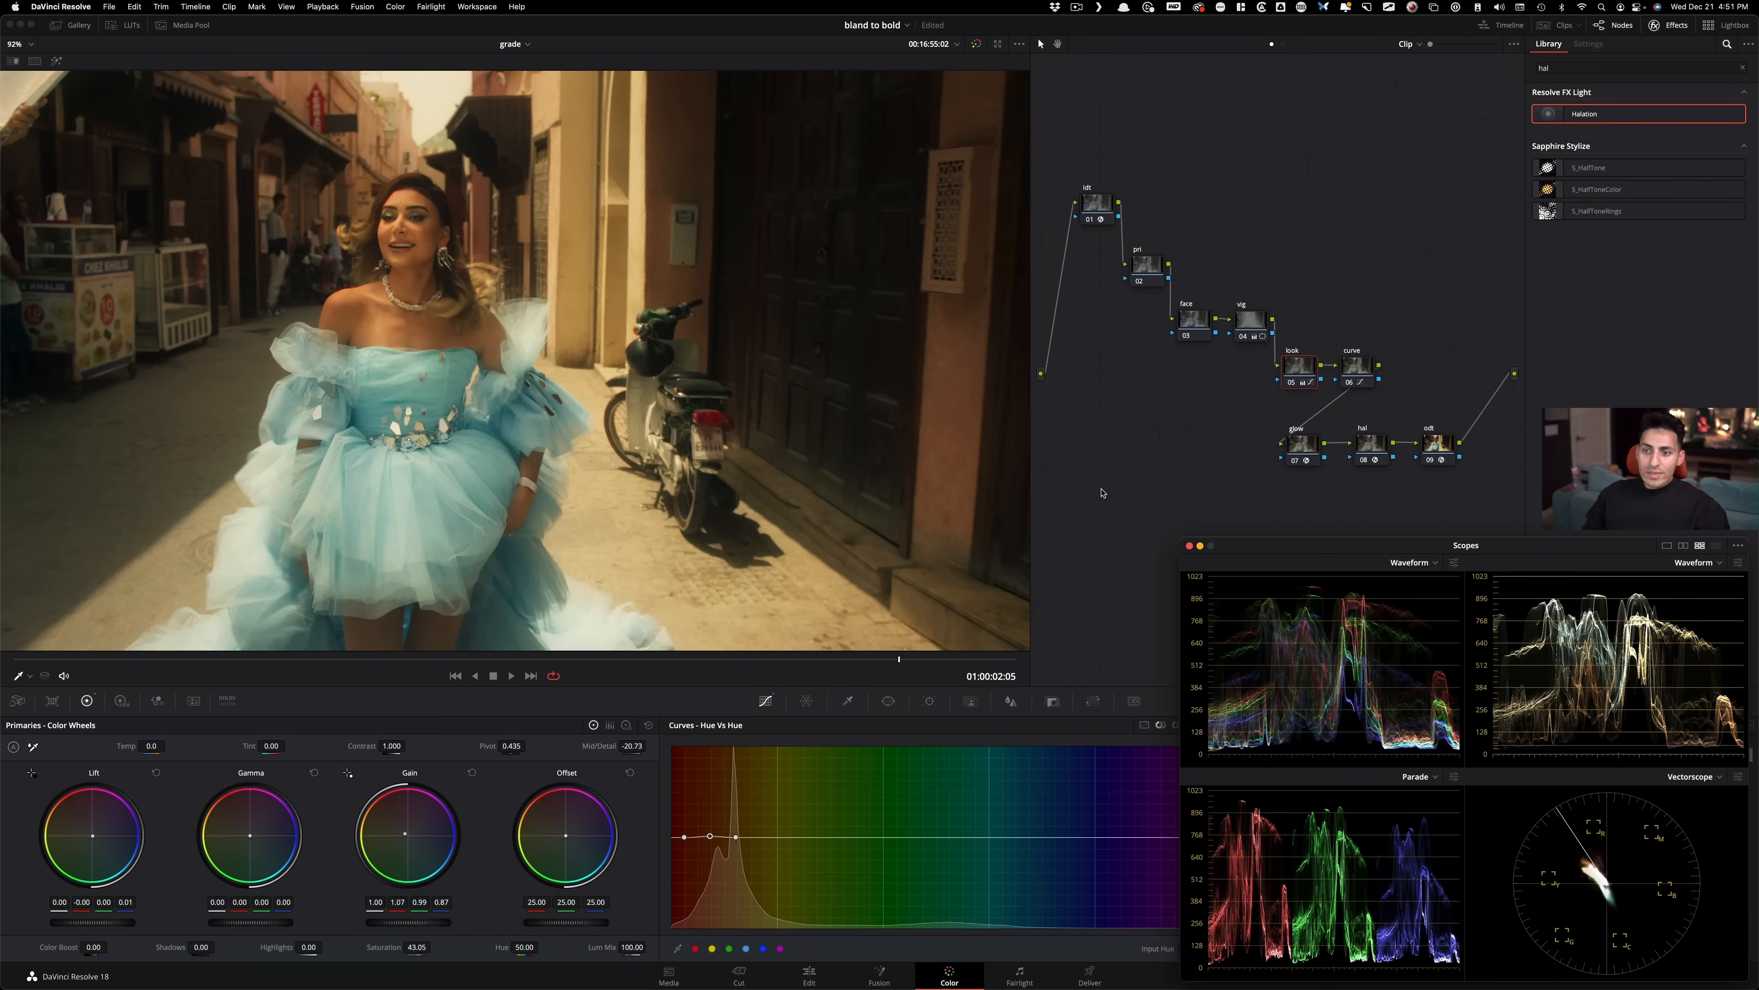
double_click(379, 949)
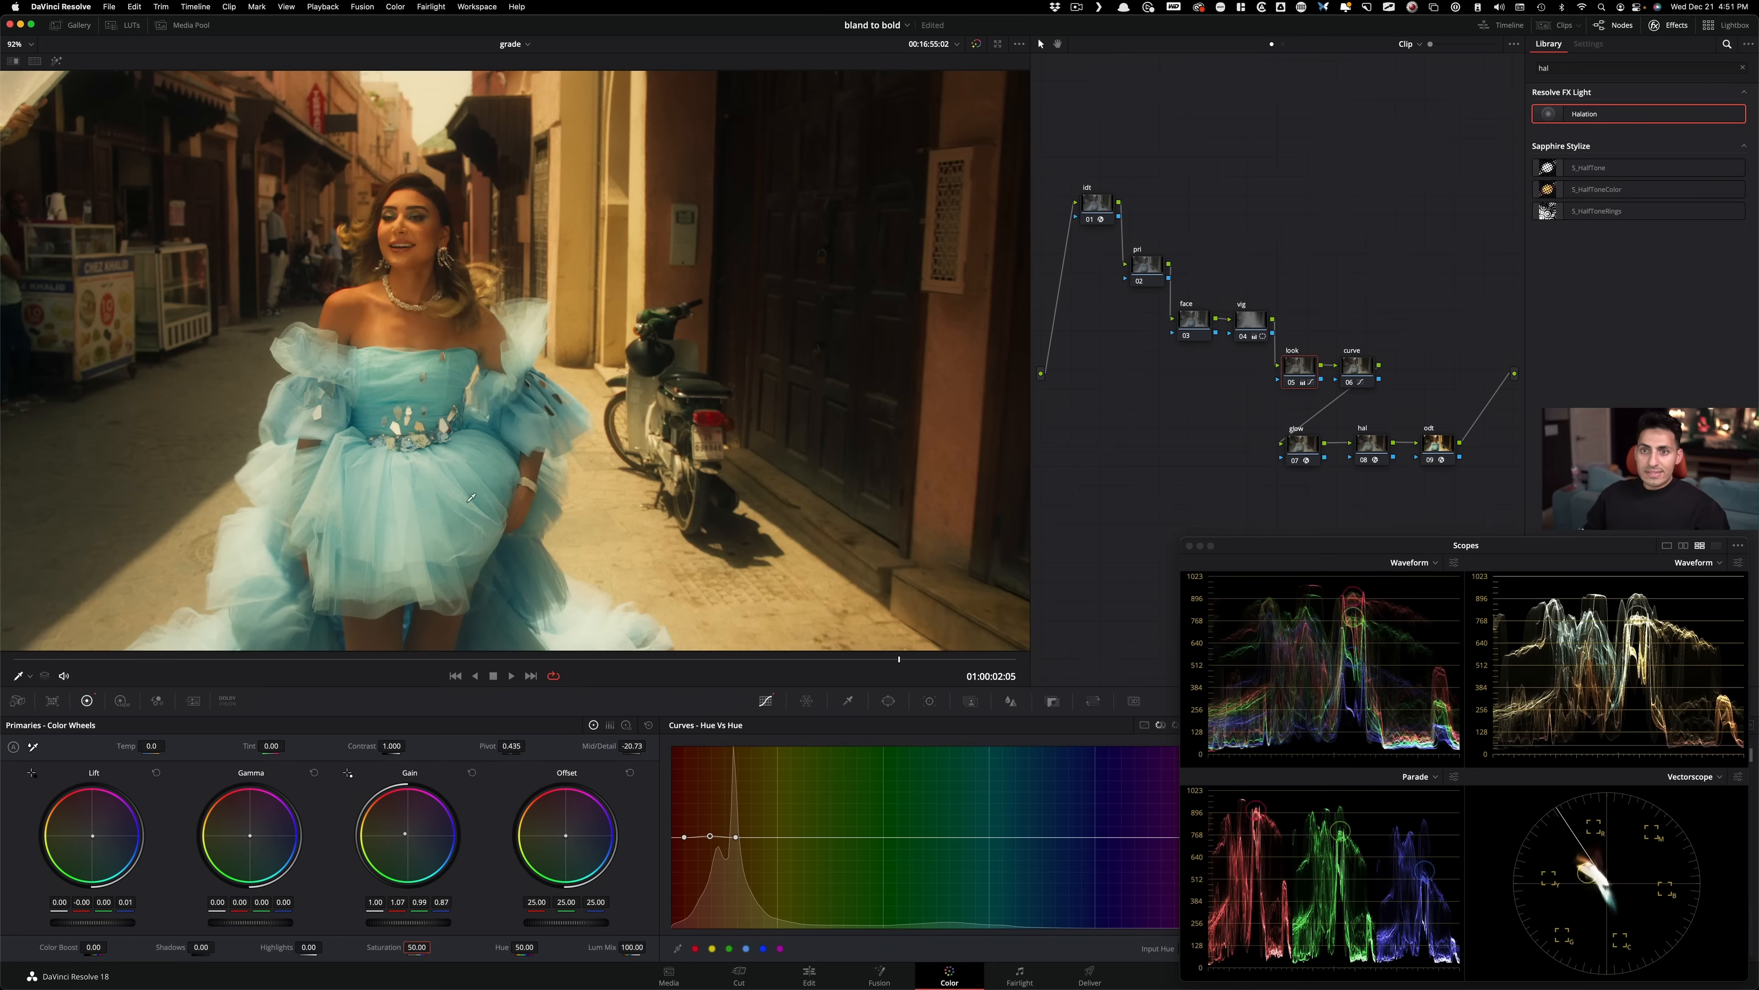
key(super+z)
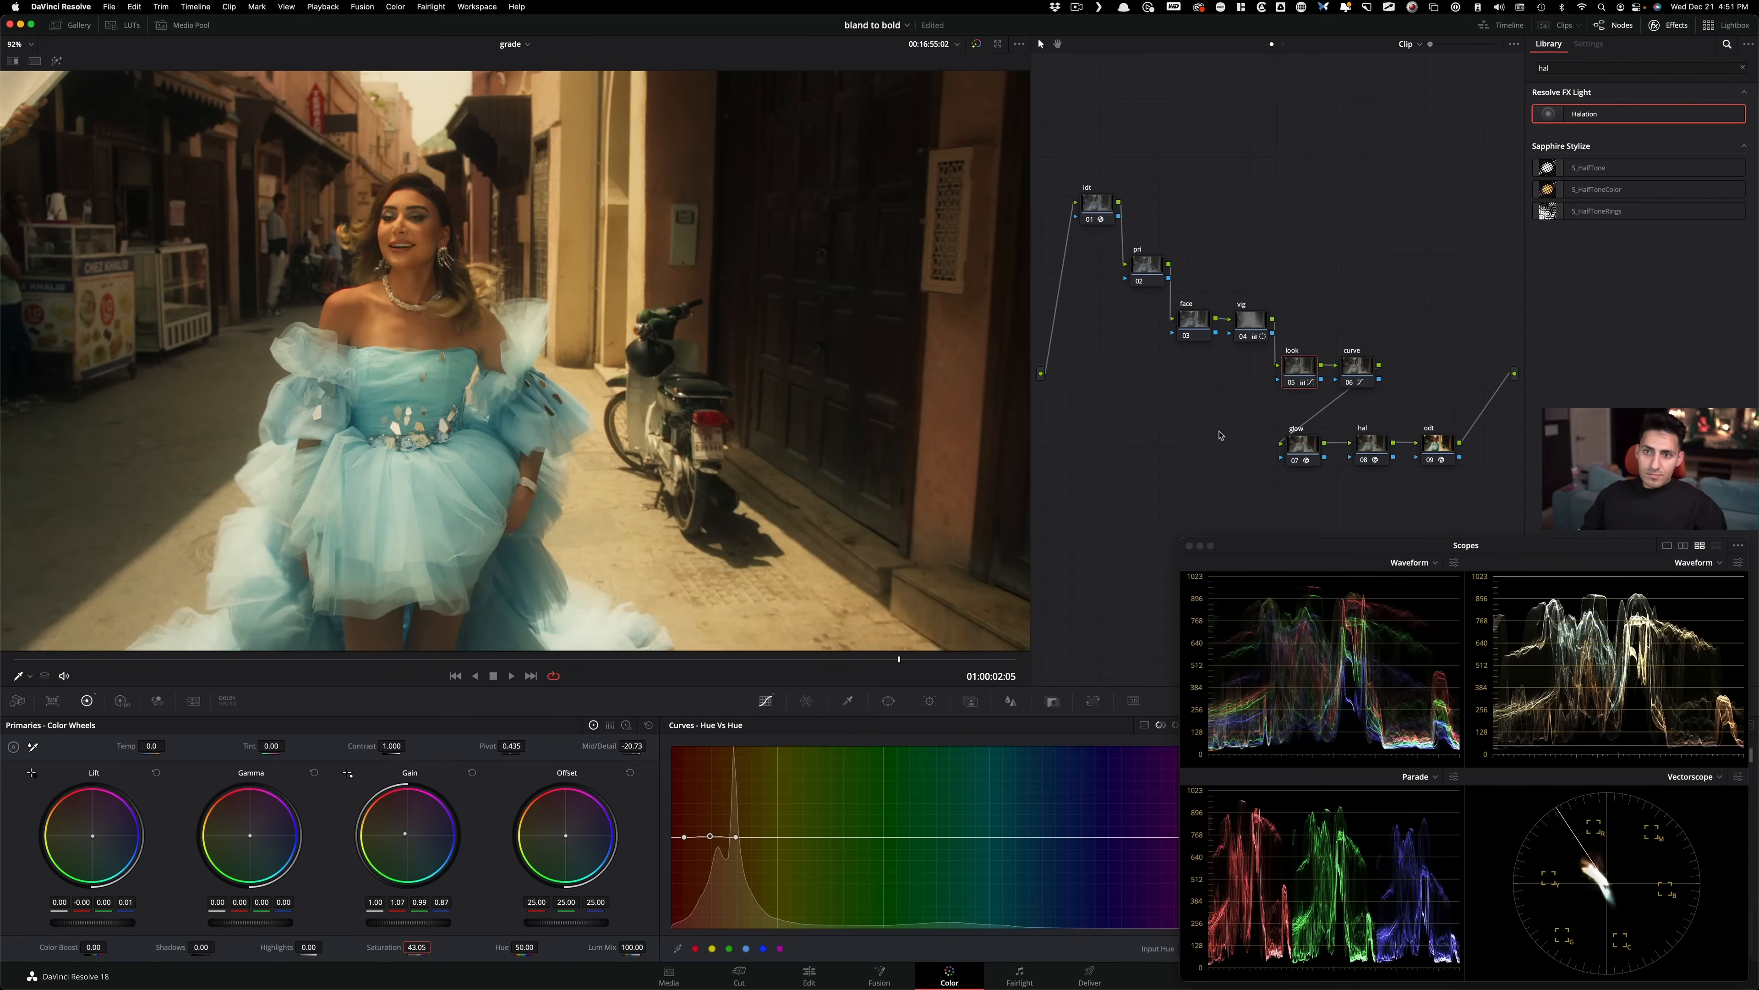
Sample the woman's skin in node 05's Hue Vs Lum curve and set its lum gain to 0.75 at input hue 276.55.
drag(1287, 551, 1295, 247)
click(1187, 726)
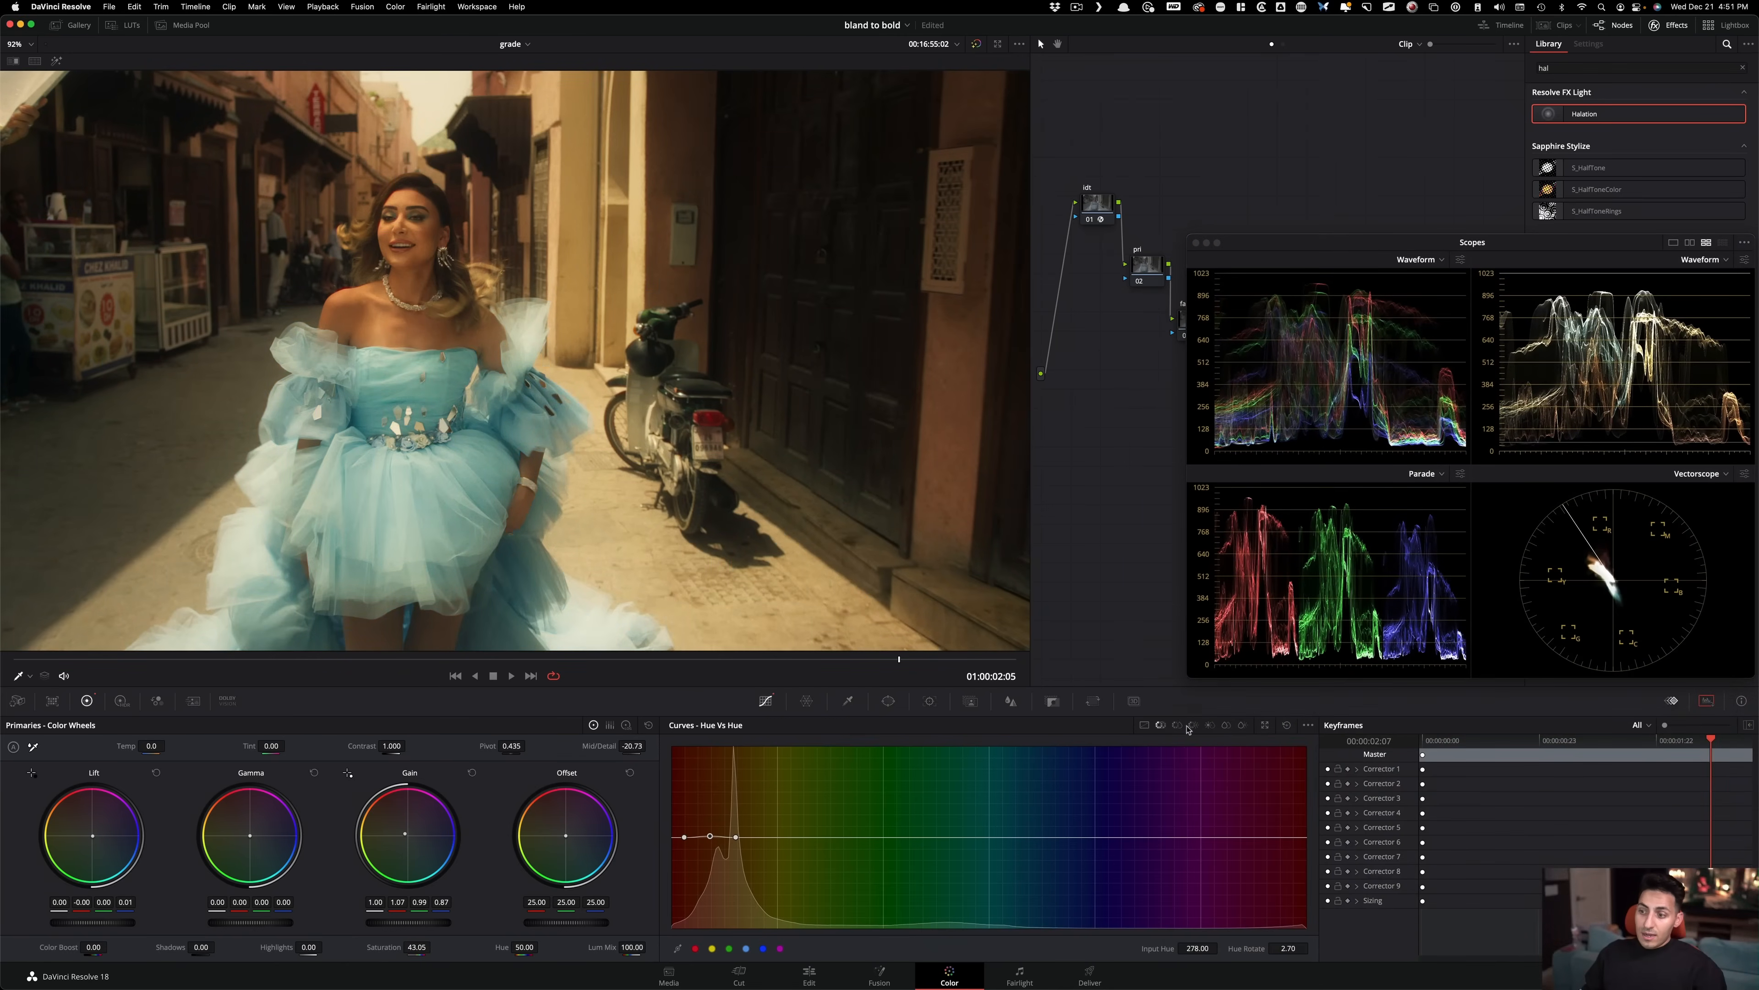
click(1210, 726)
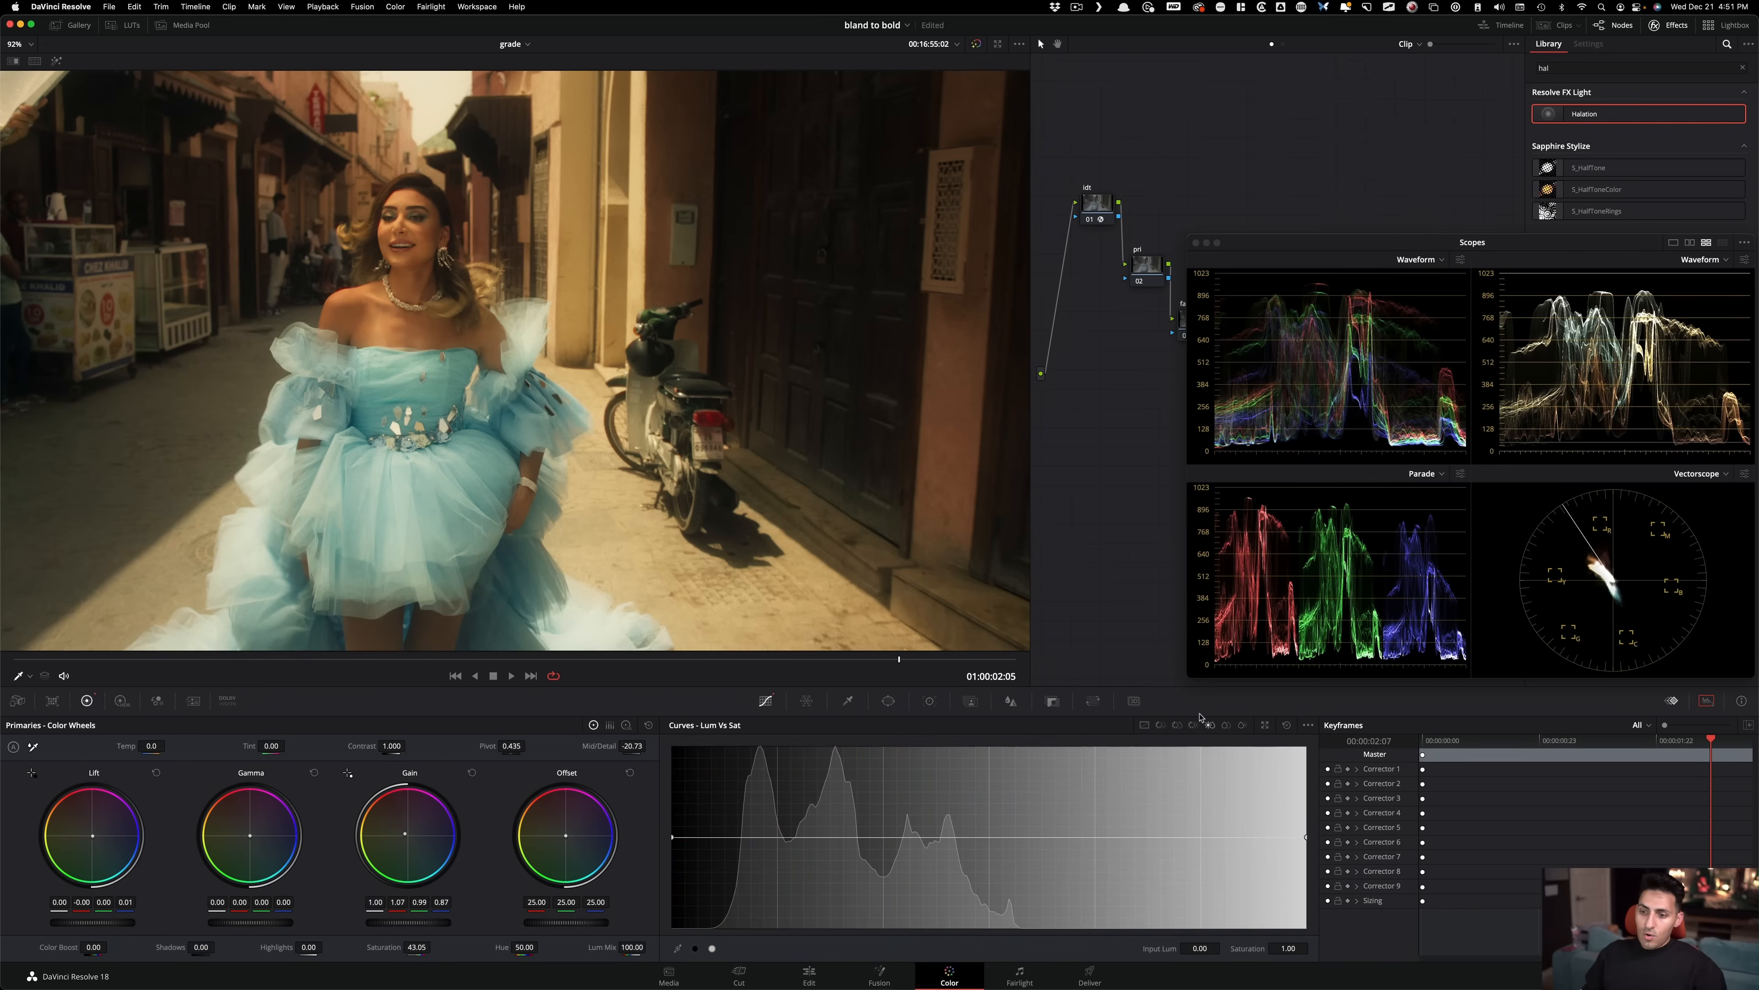
click(1193, 726)
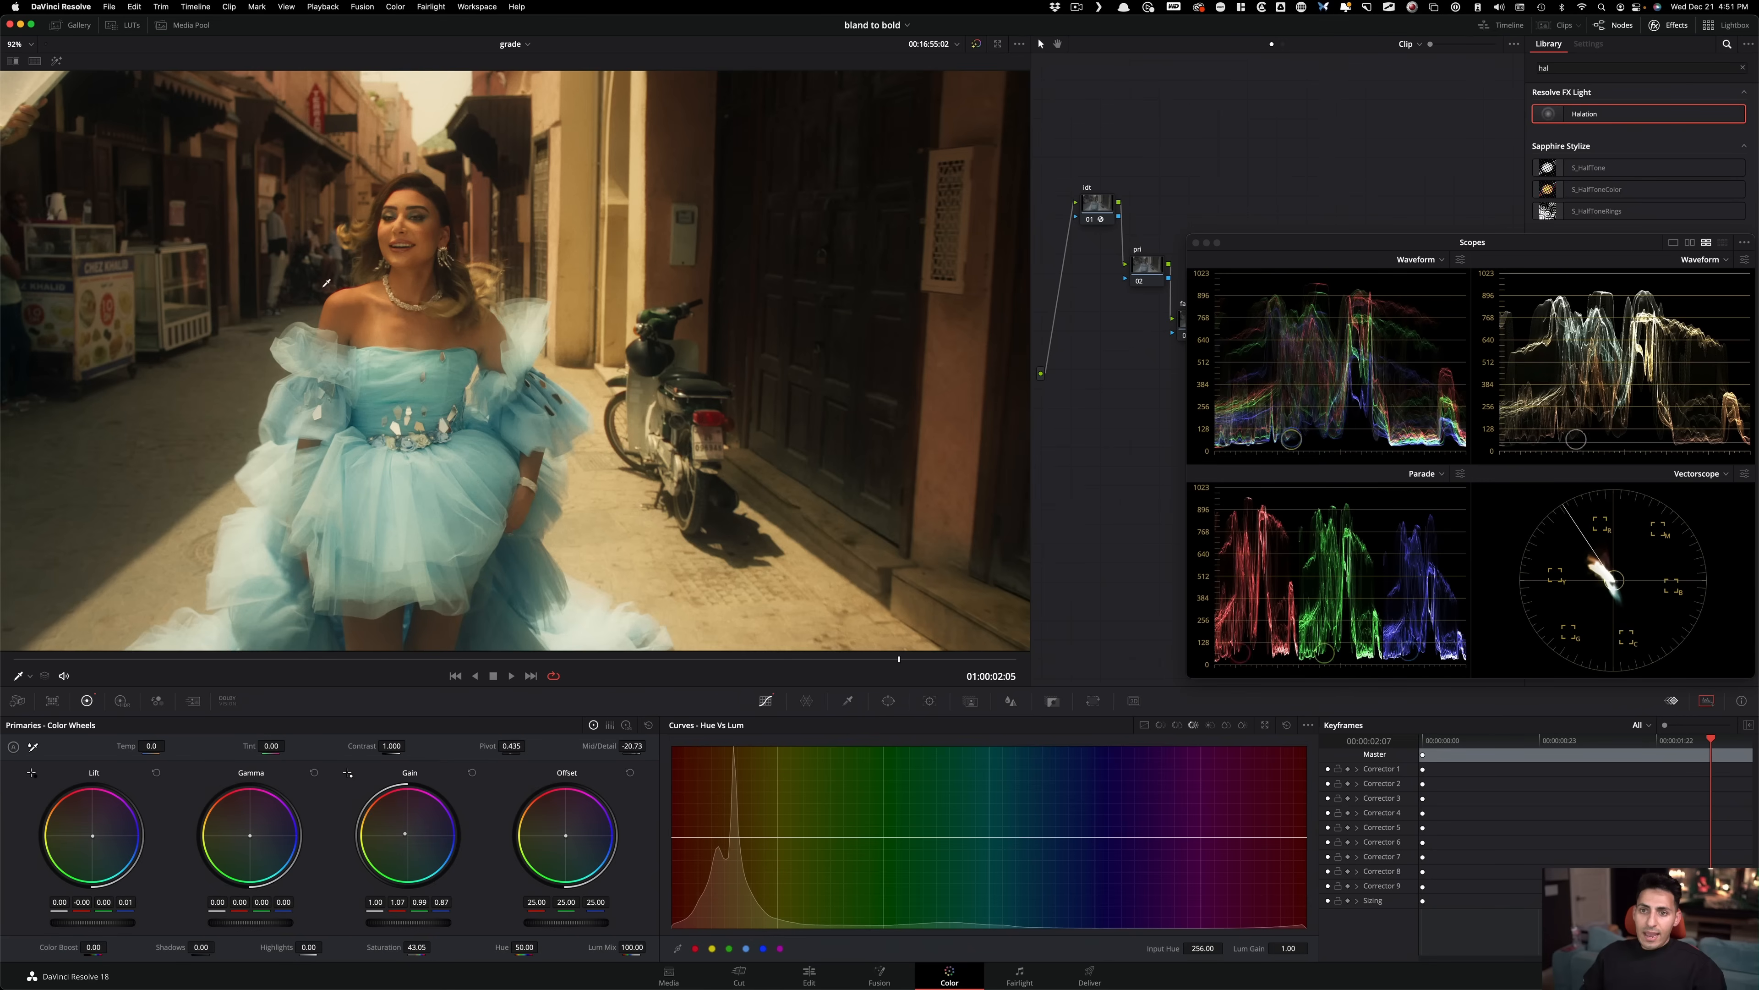
click(368, 317)
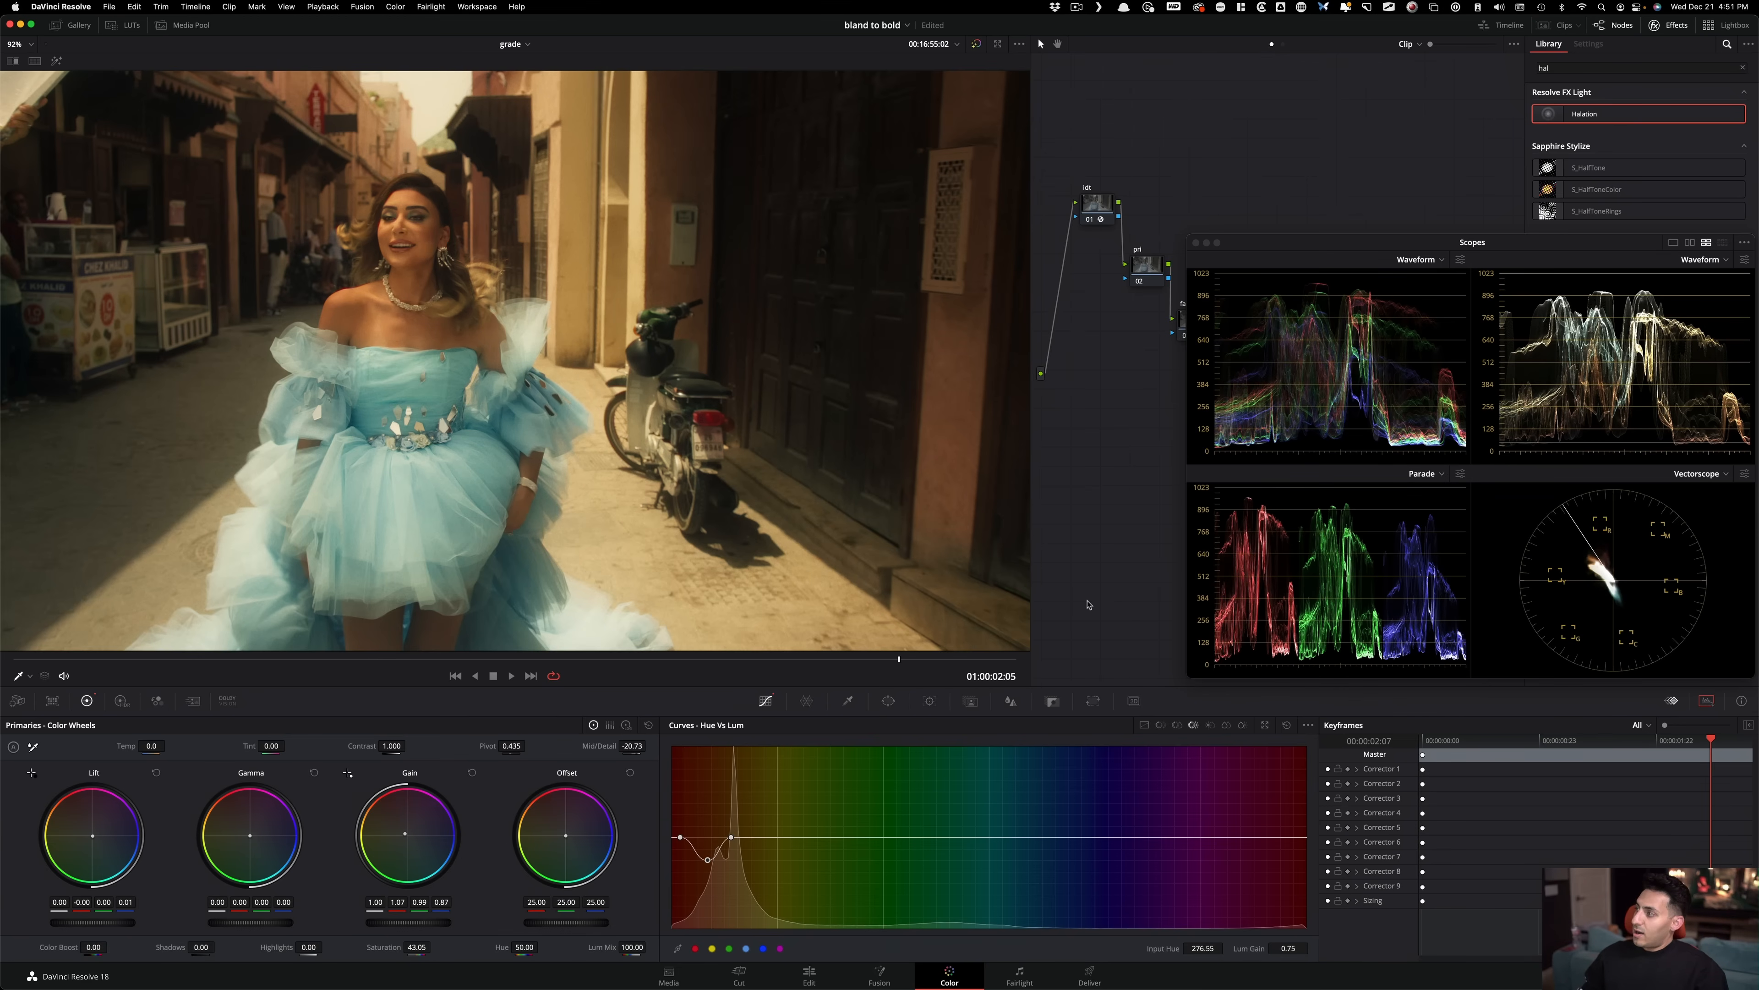
Darken the scooter's red tail light in node 05's Hue Vs Lum curve to a lum gain of 0.60 and compare with the node disabled.
scroll(709, 445, up, 5)
scroll(710, 445, up, 4)
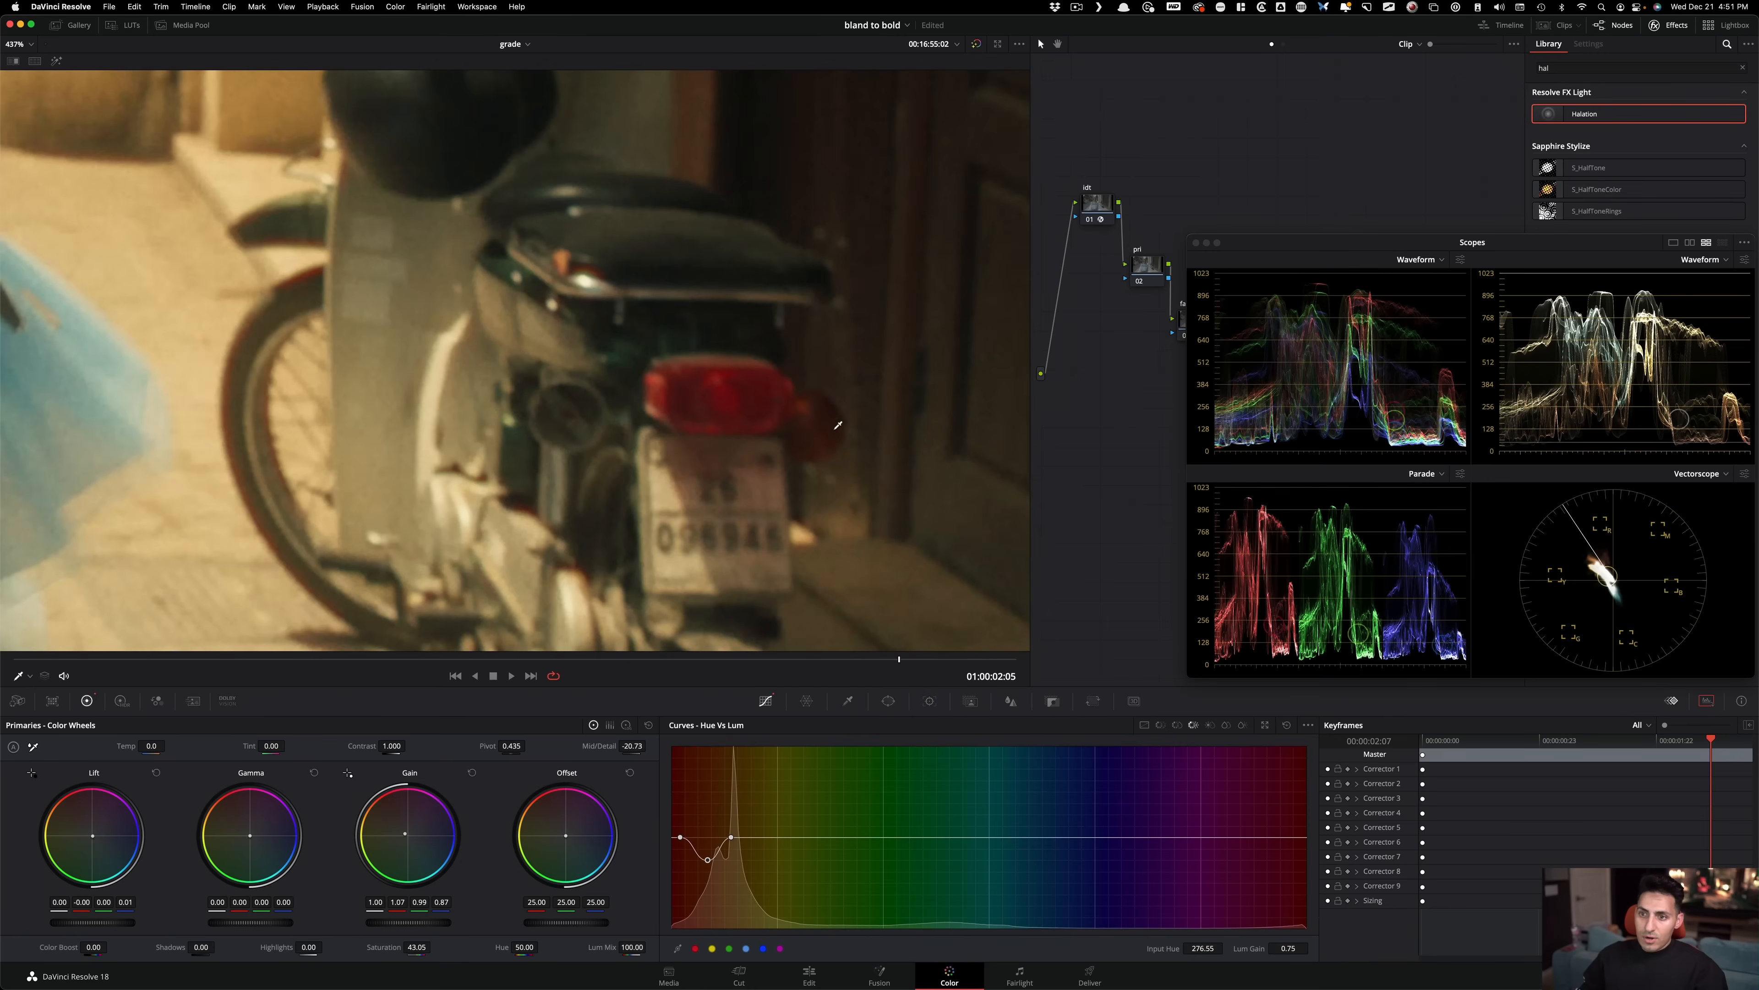
click(717, 374)
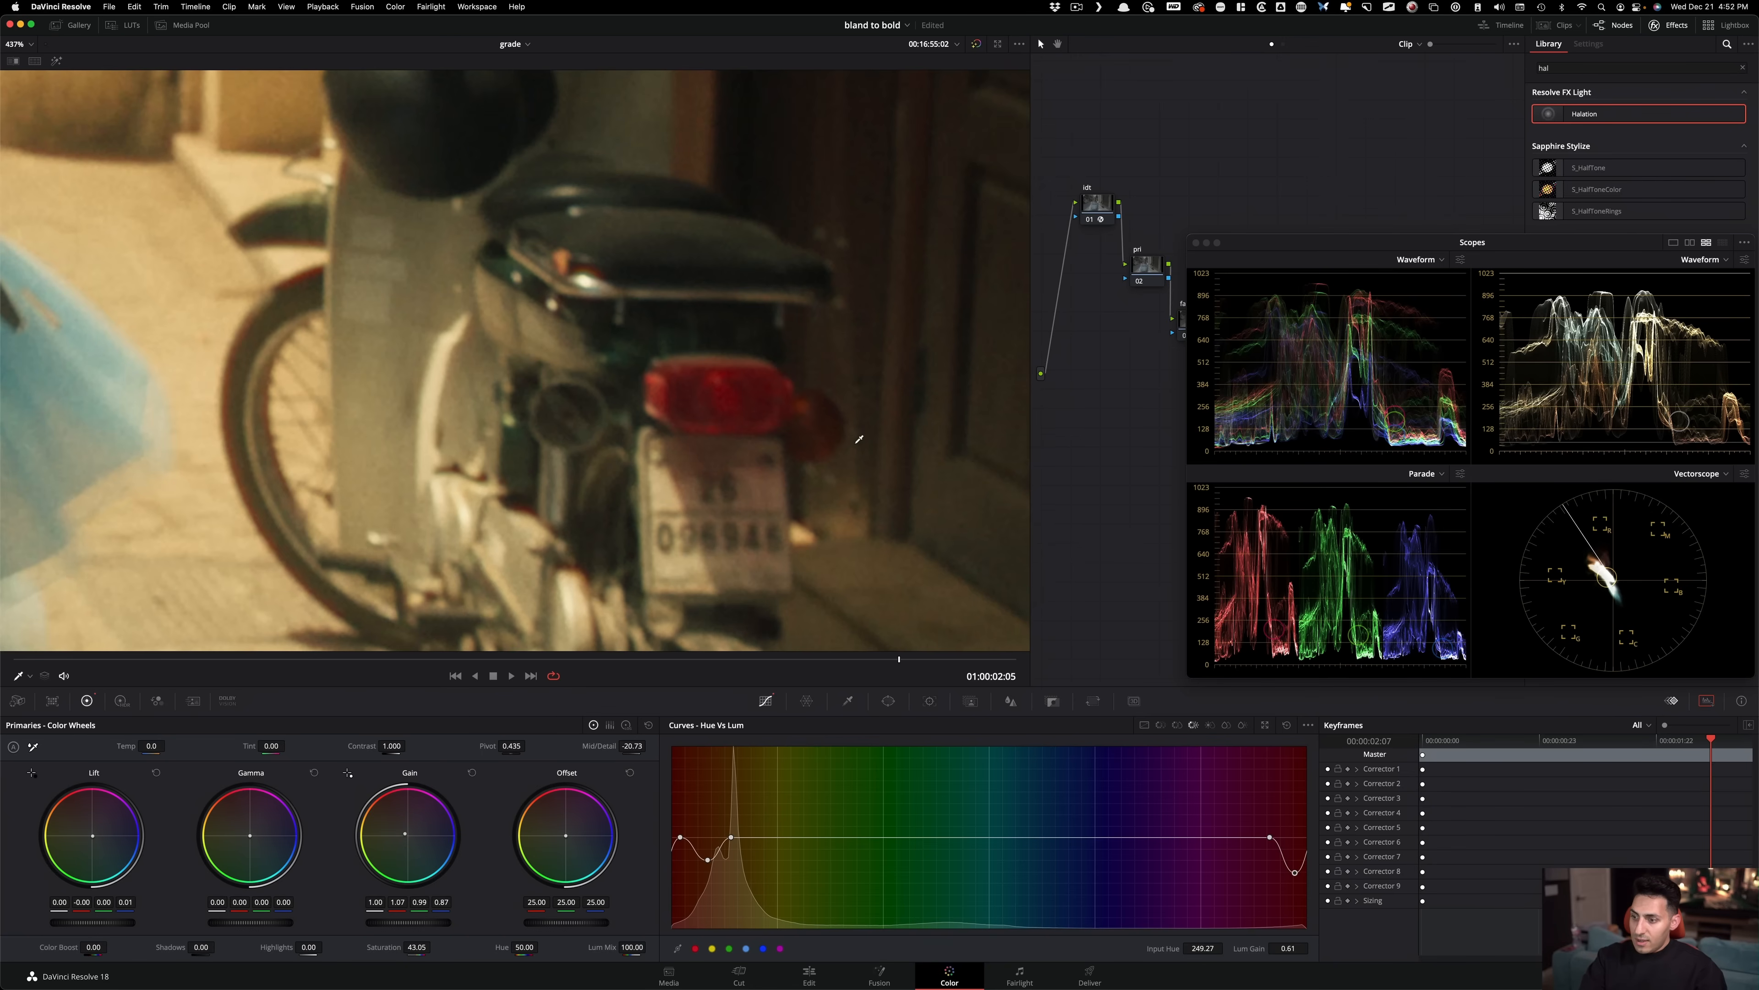
key(super+d)
key(super+d)
key(shift+z)
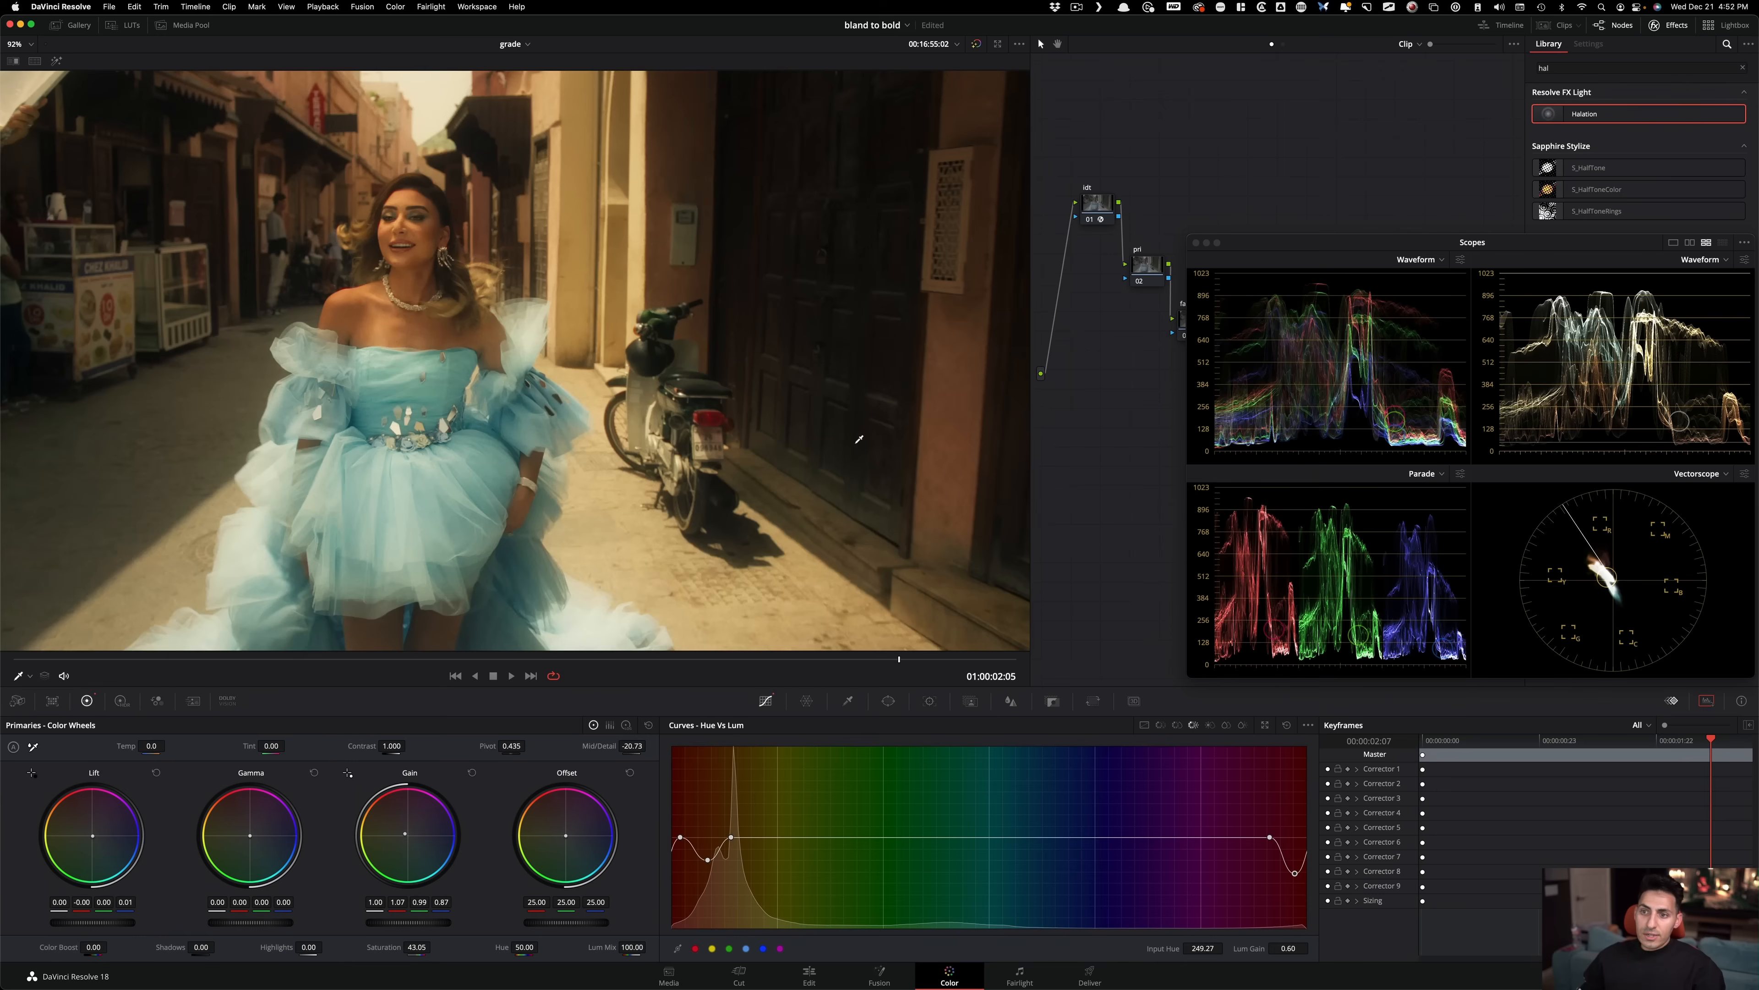
drag(1364, 303, 1358, 605)
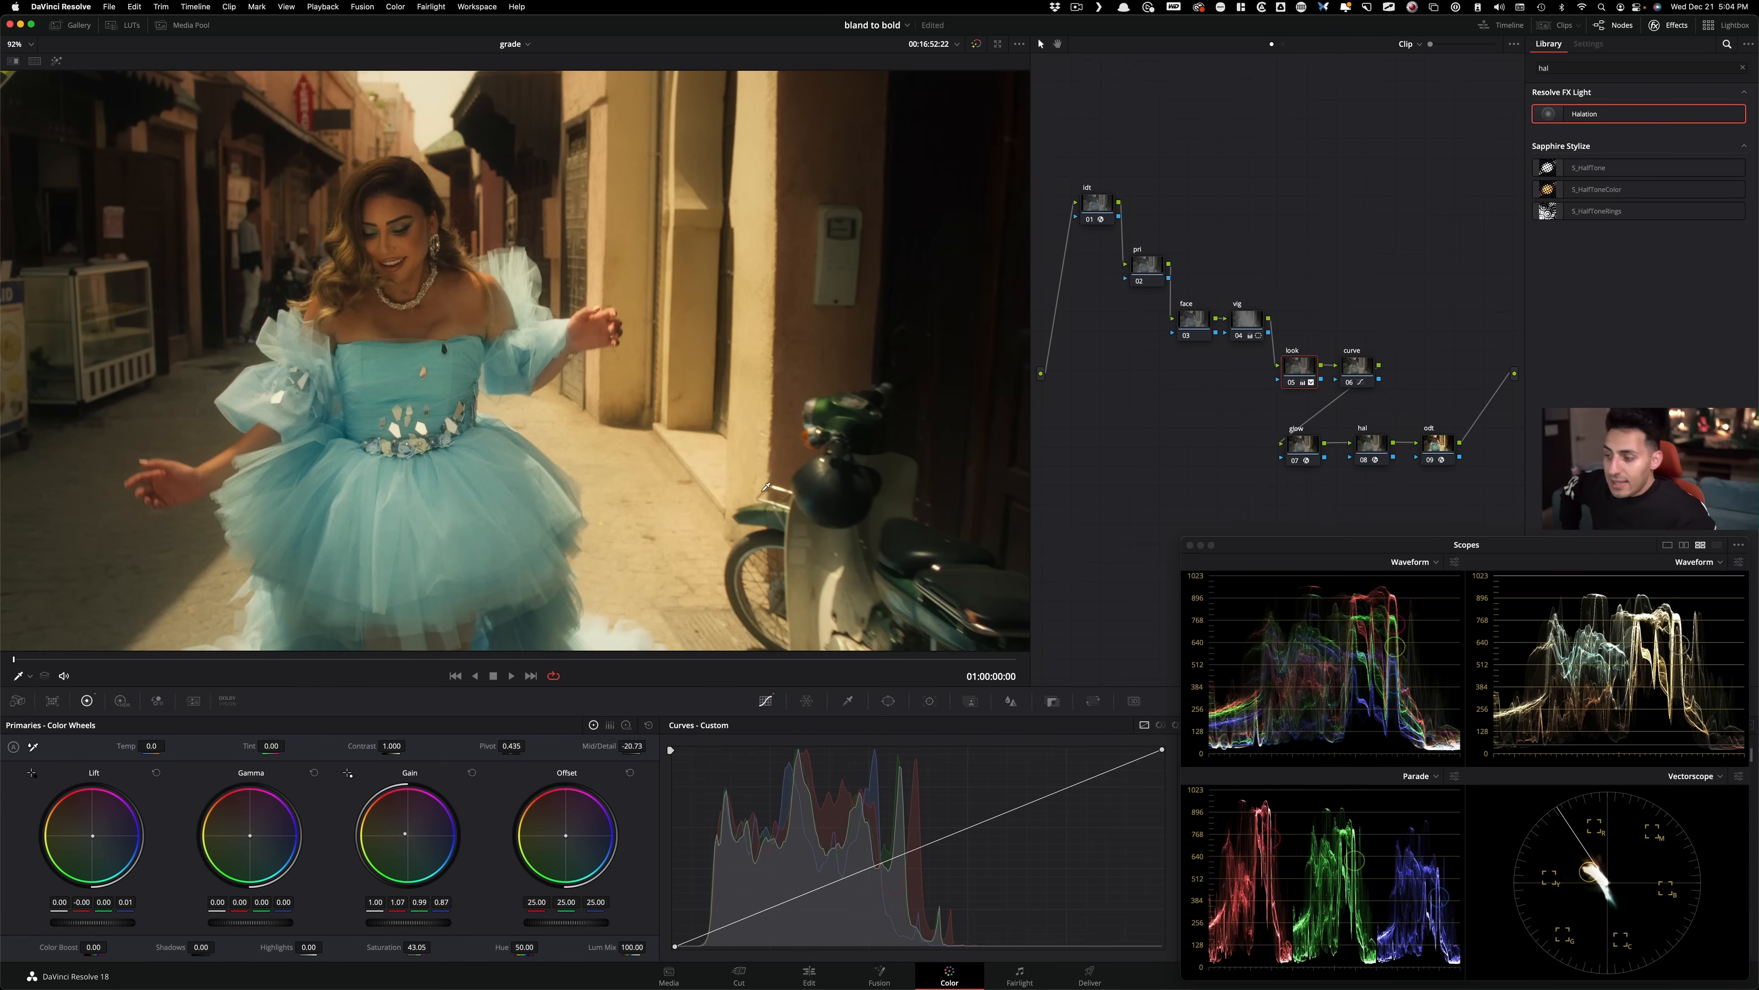
Adjust node 05's midtone log wheel to red 0.01, green -0.02 and blue 0.00, resetting the first attempt.
key(alt+z)
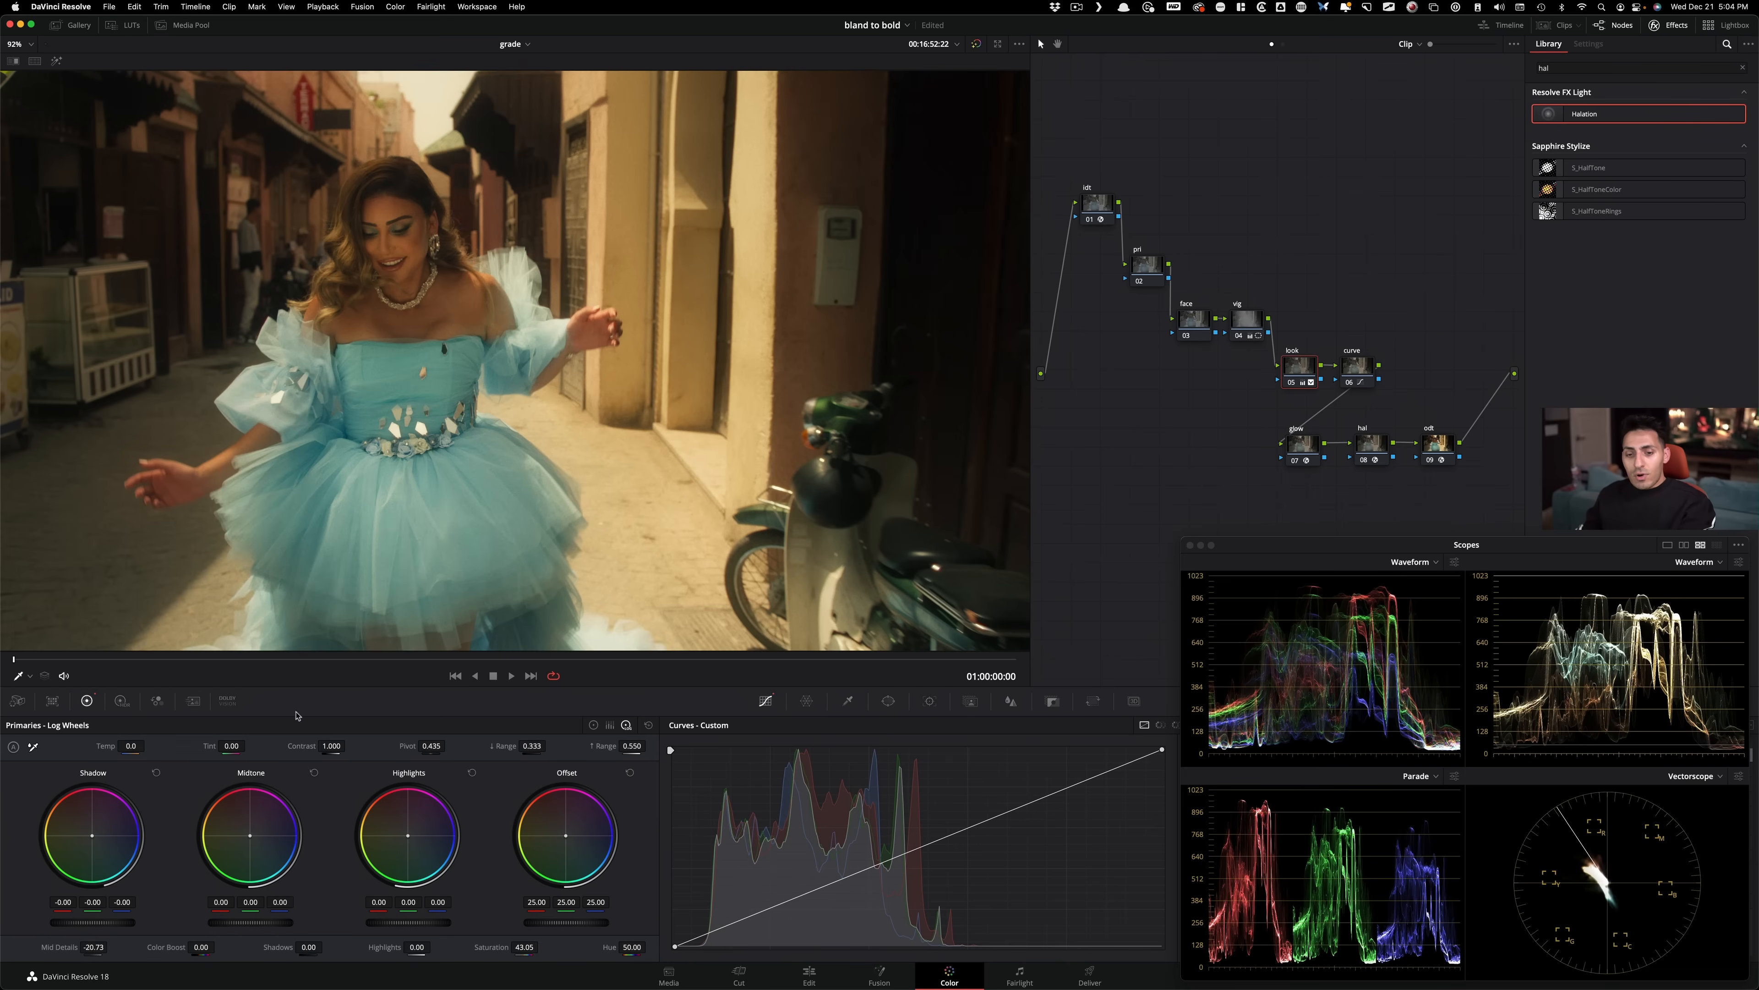
drag(257, 838, 260, 806)
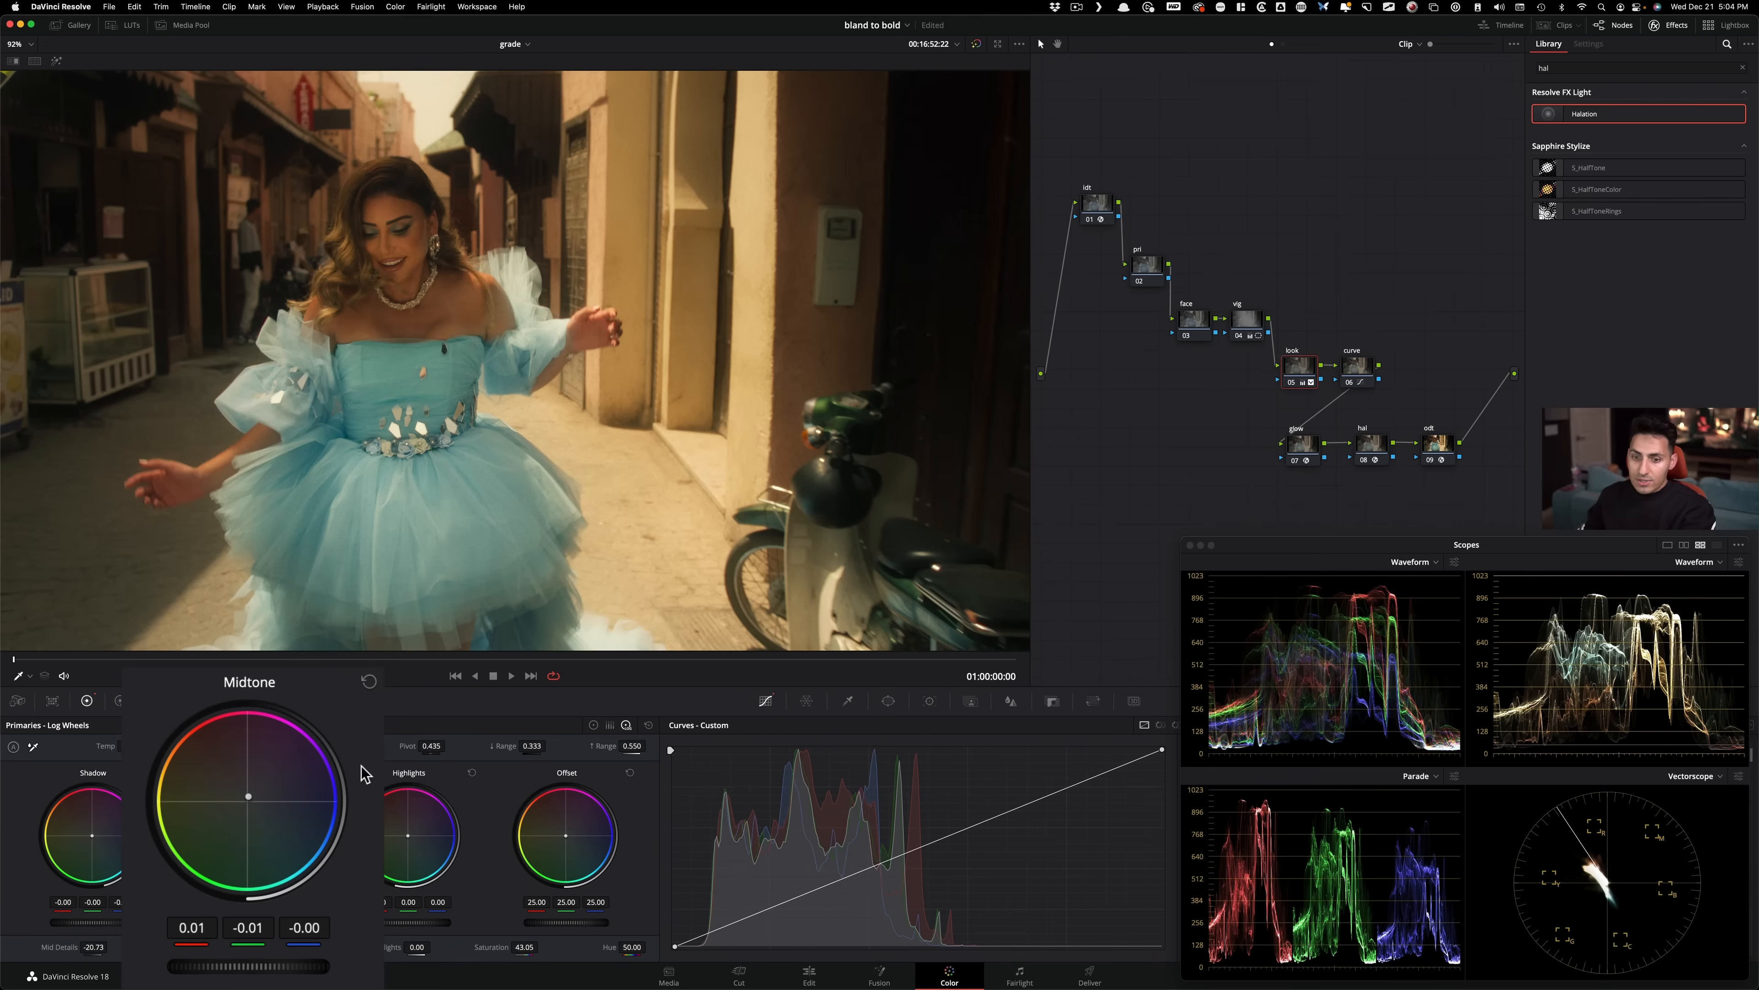
click(368, 681)
drag(248, 801, 251, 795)
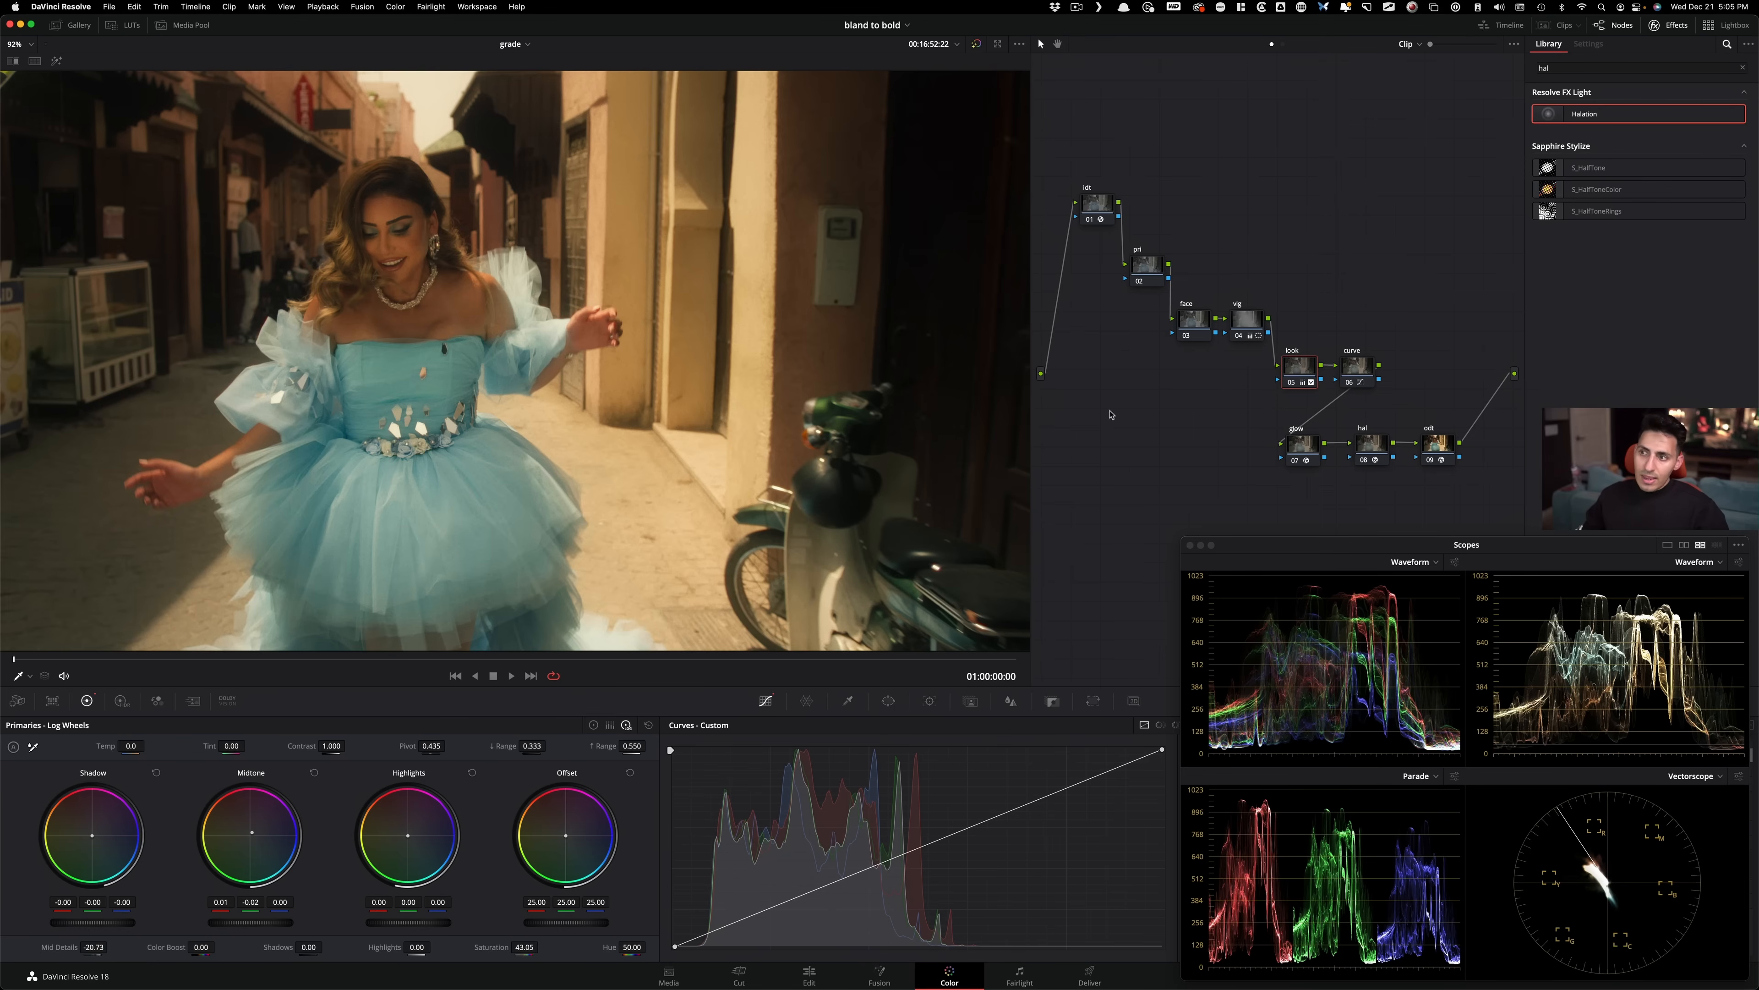
Compare the finished grade with the clip's basic Color Space Transform version, ending with both playing side by side.
key(super+b)
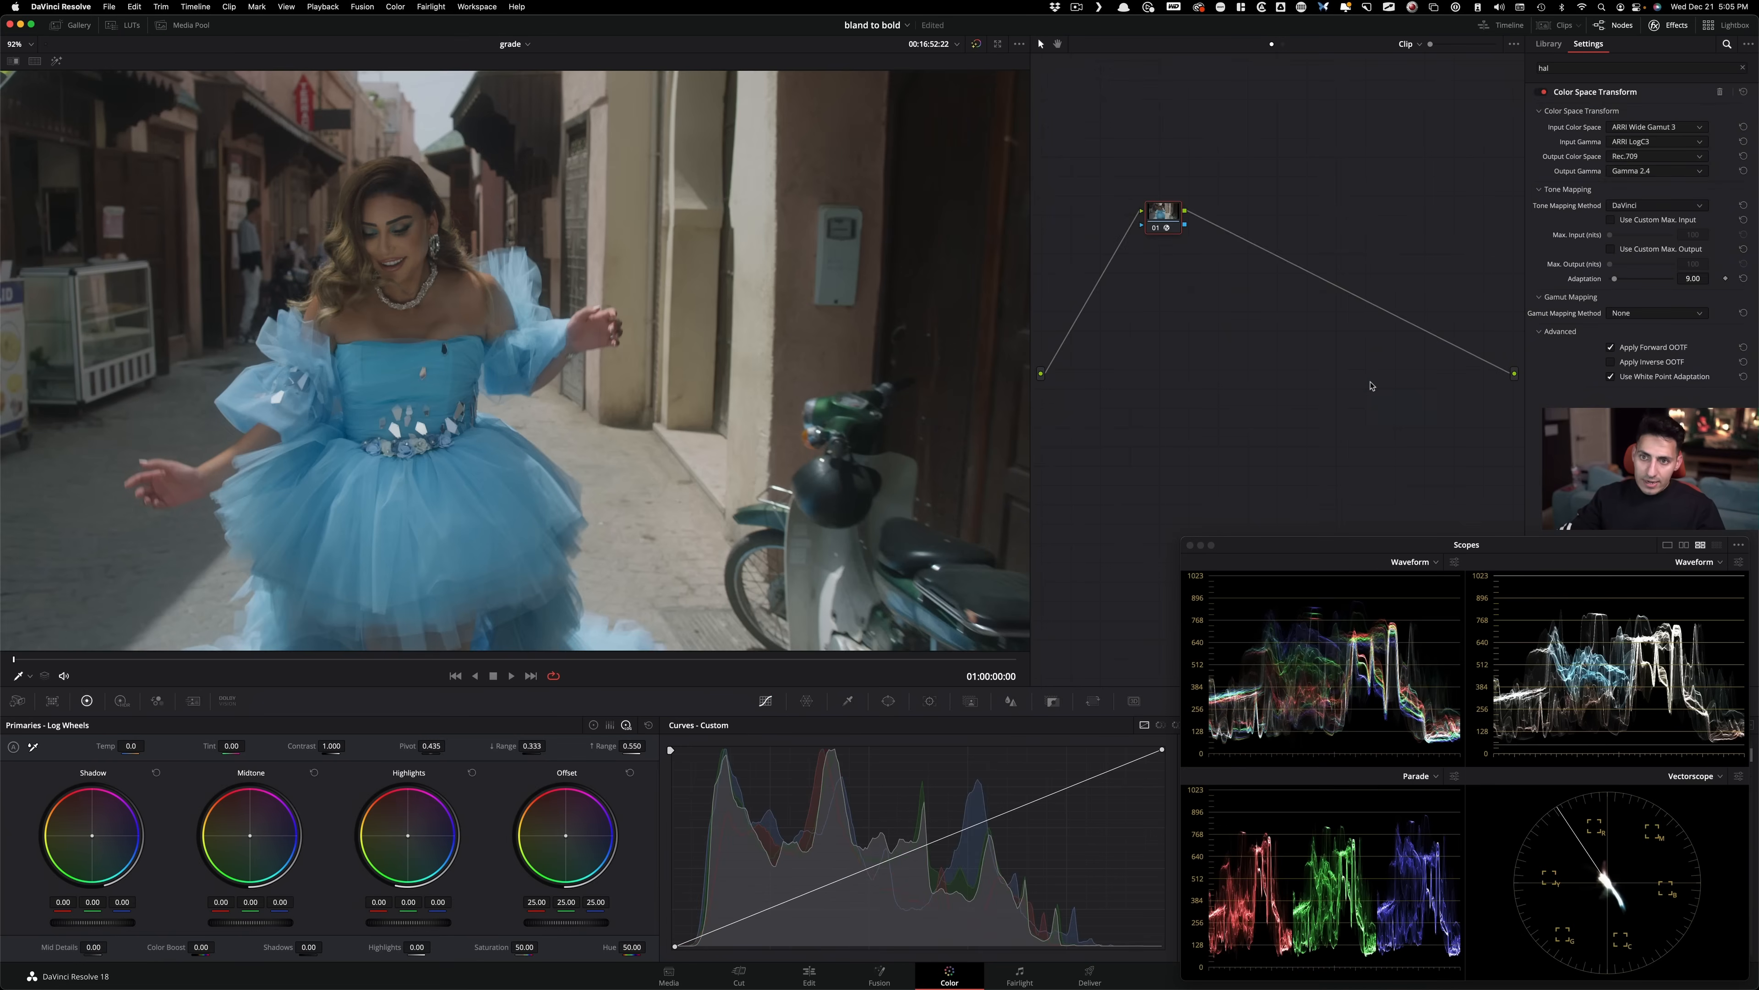
key(shift+d)
key(shift+d)
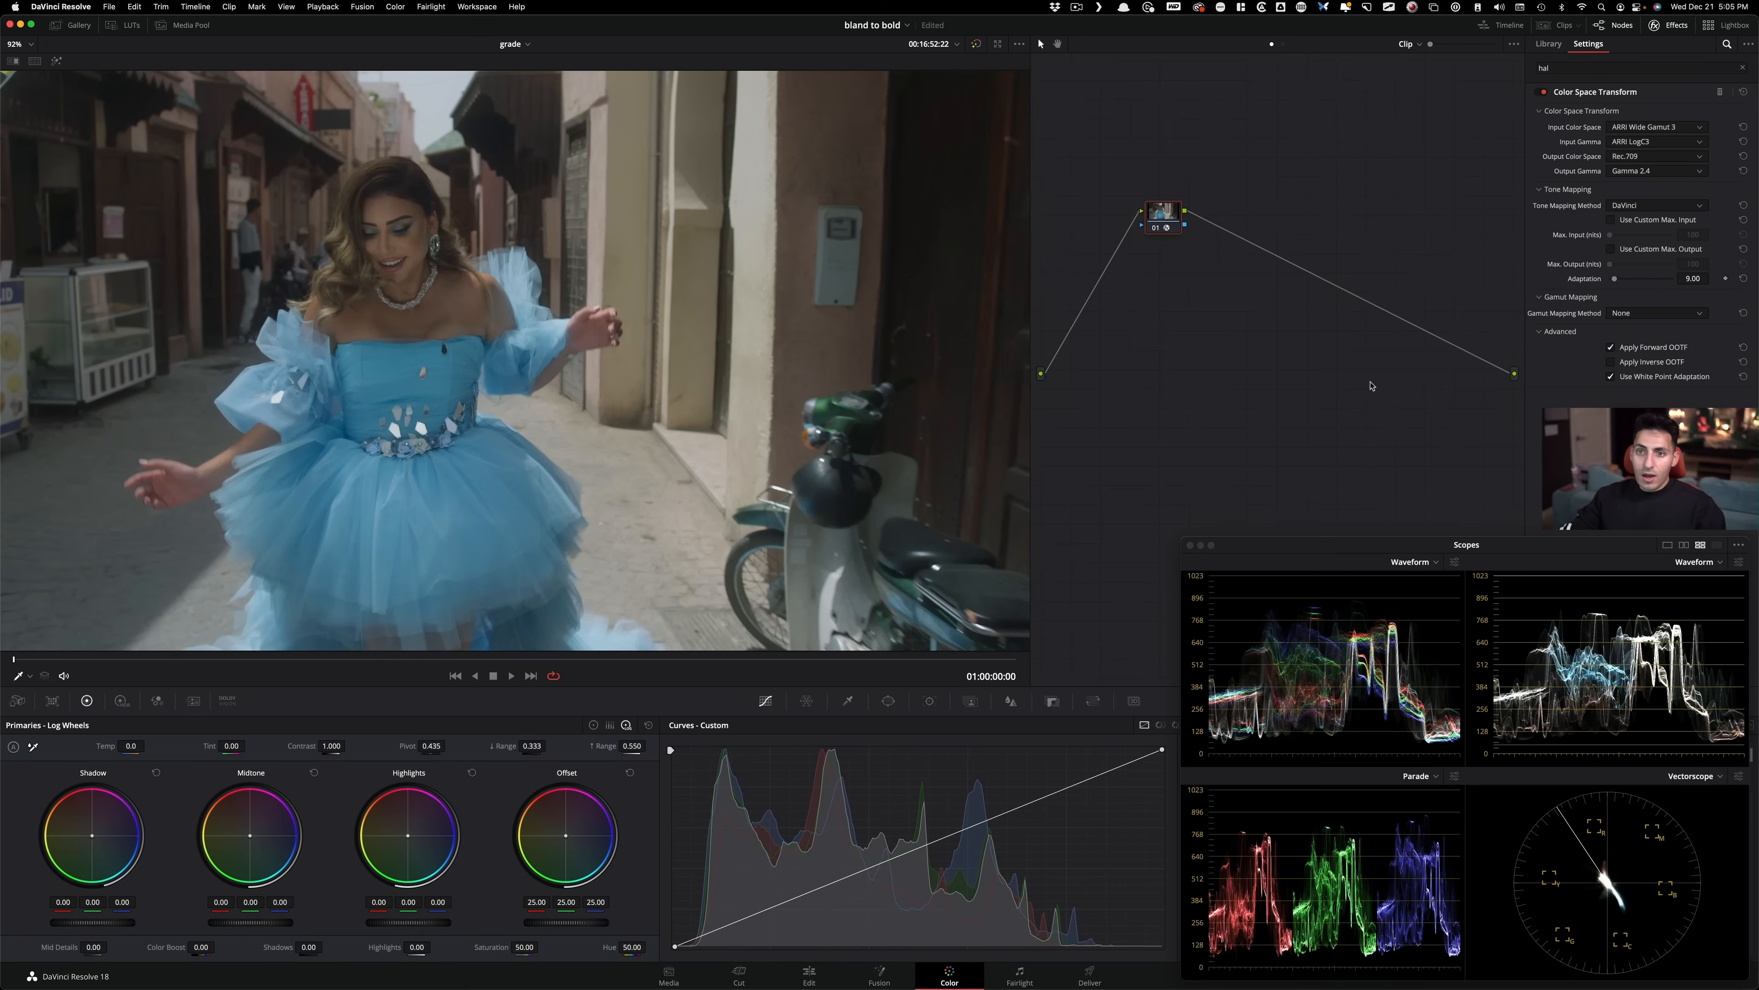
key(super+b)
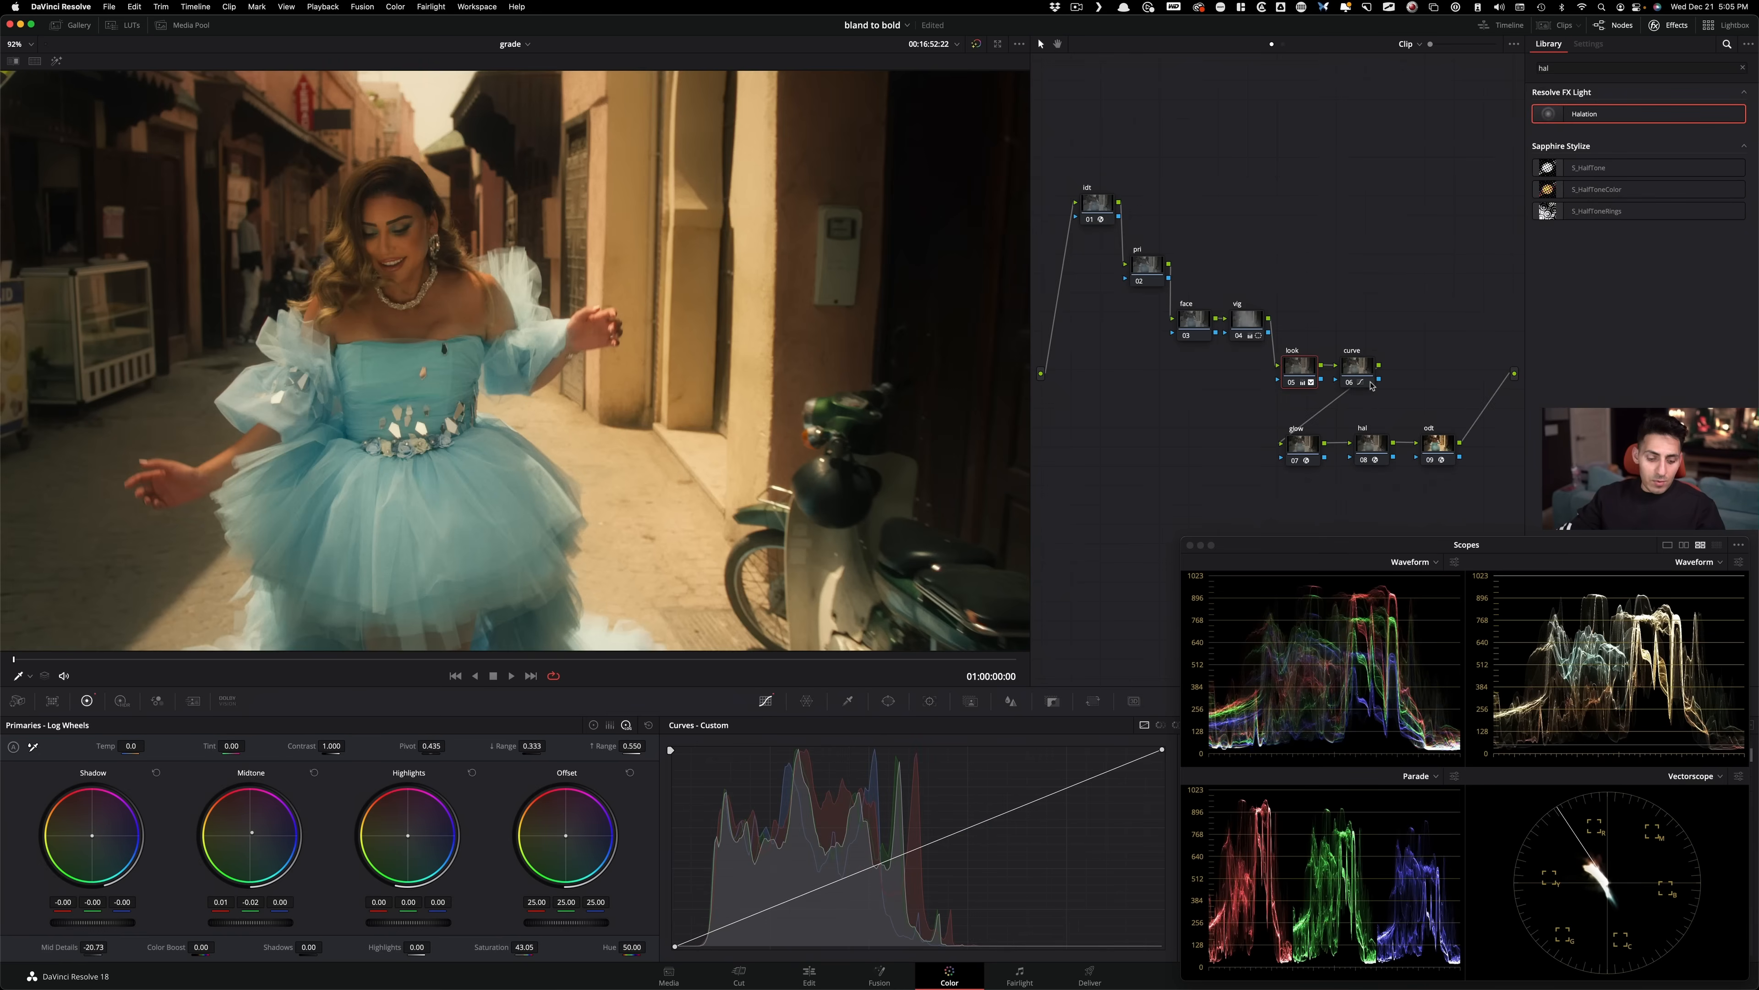
key(super+alt+w)
key(space)
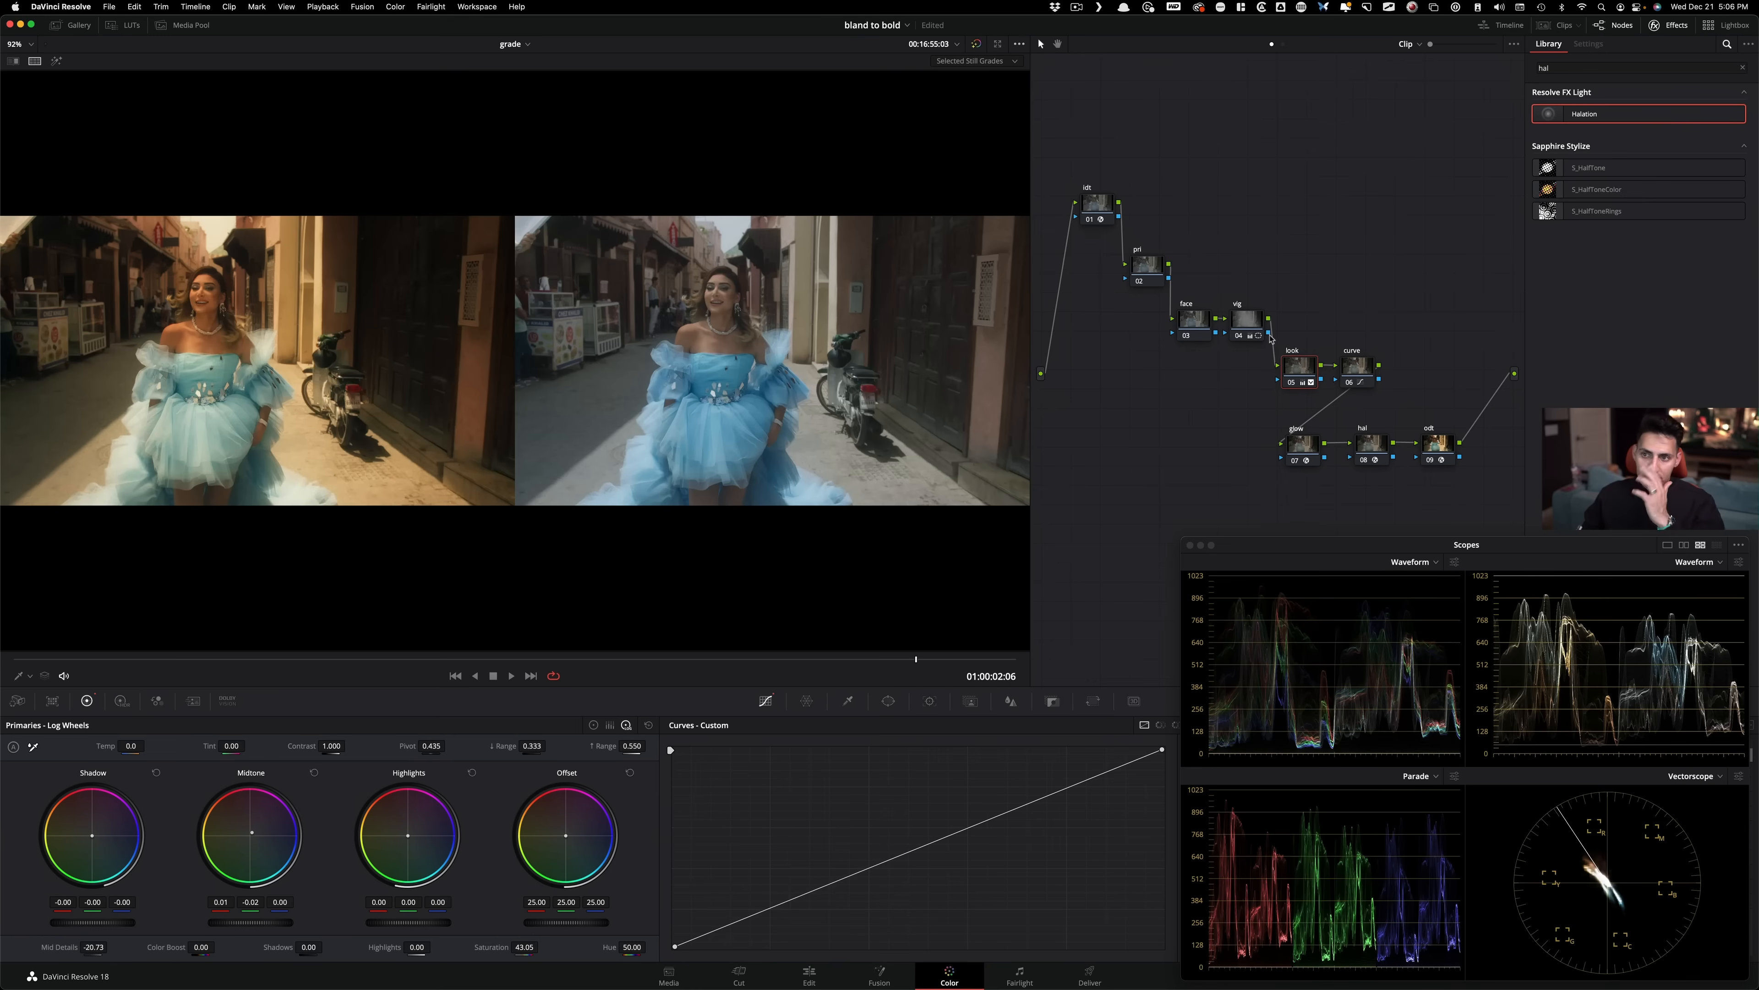
Enlarge the viewer, close the effects library and floating scopes, and play the graded and basic versions side by side.
key(alt+f)
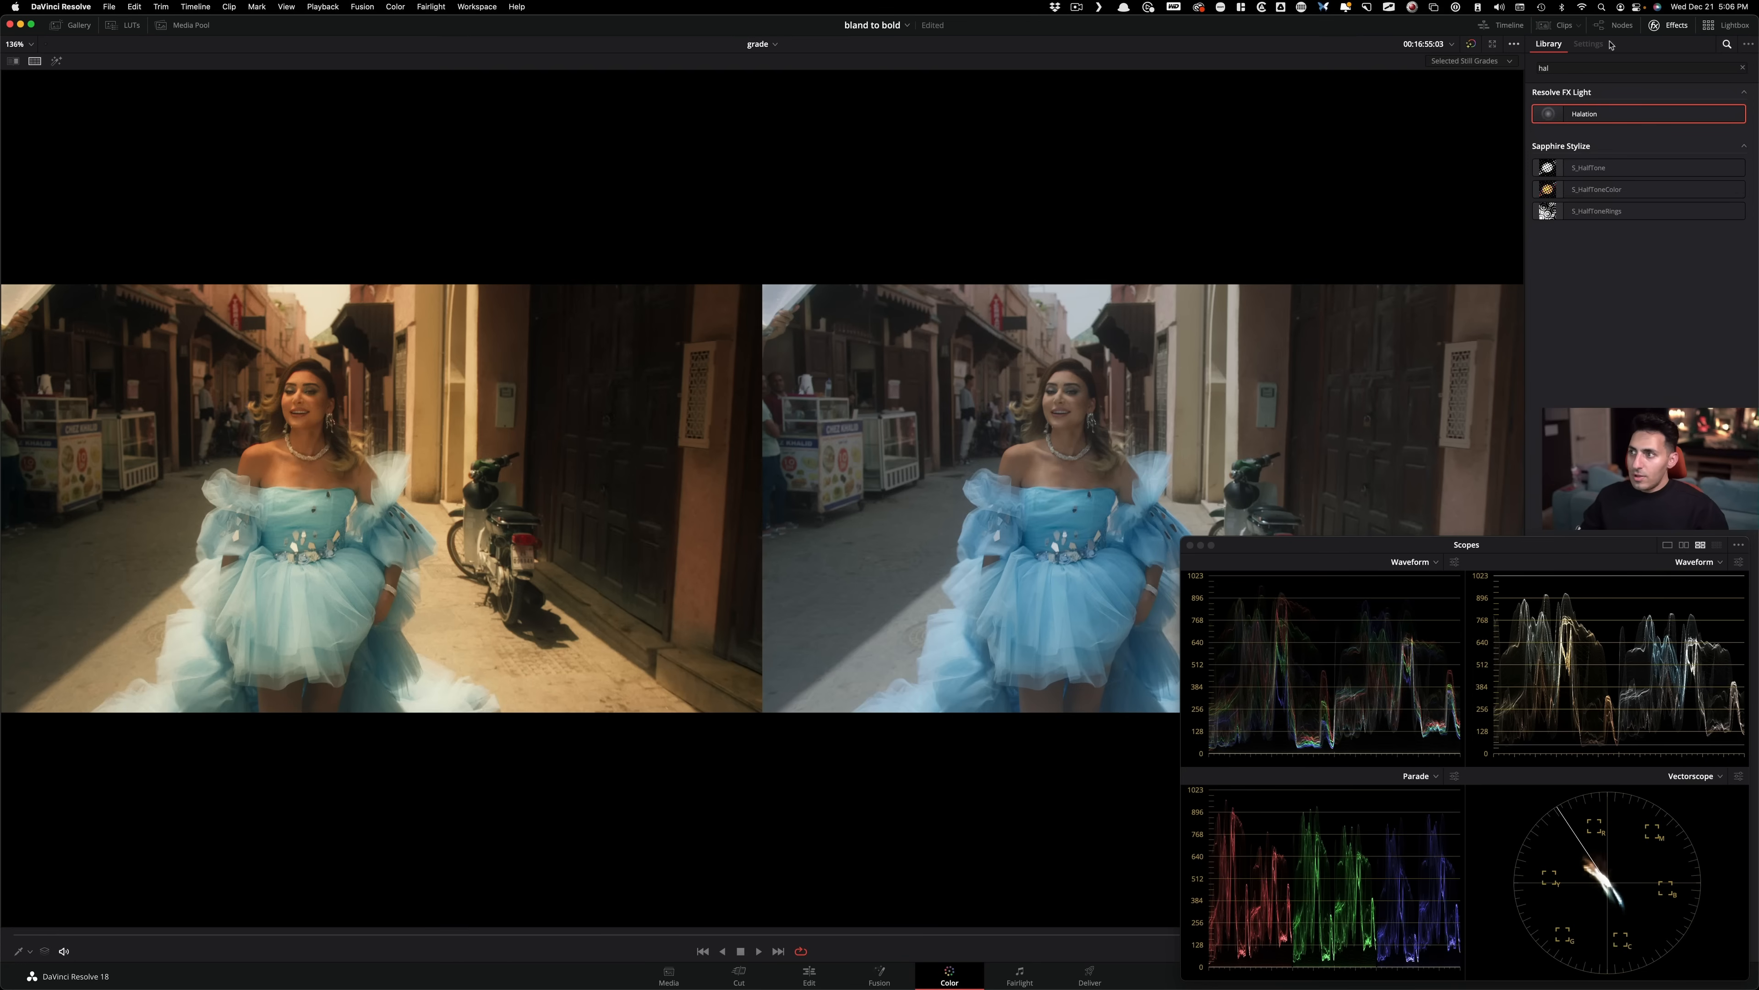
click(1677, 26)
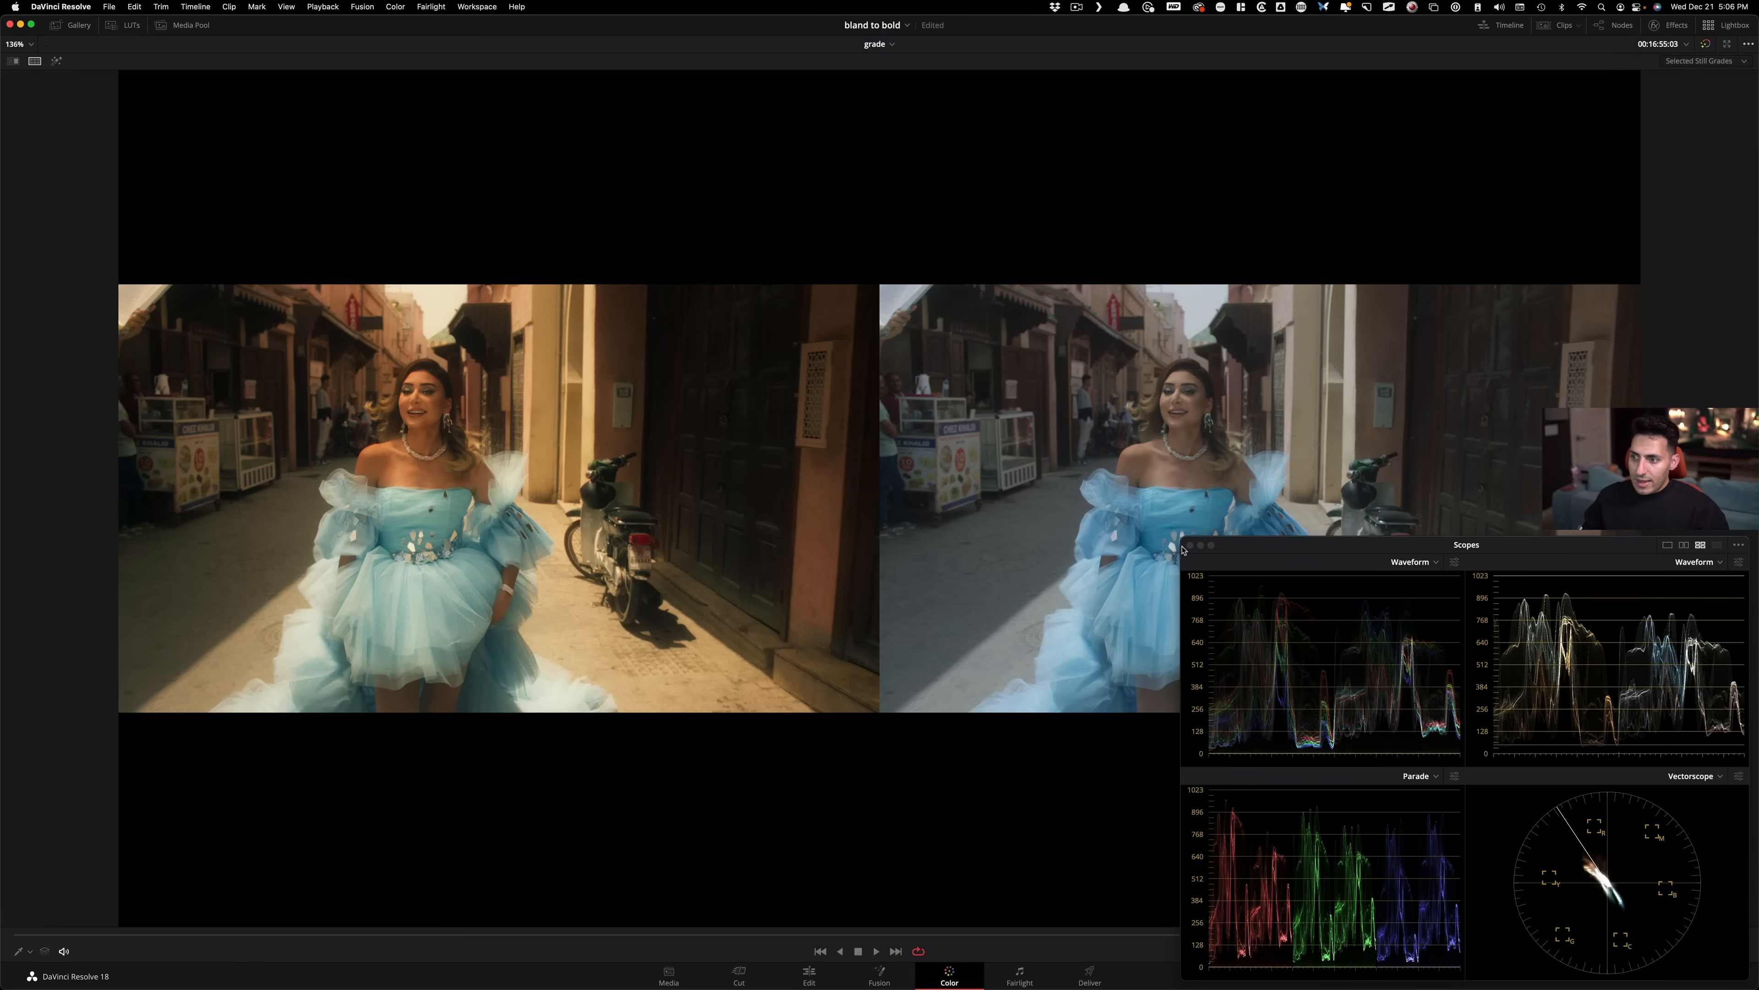
click(1189, 544)
scroll(559, 560, up, 2)
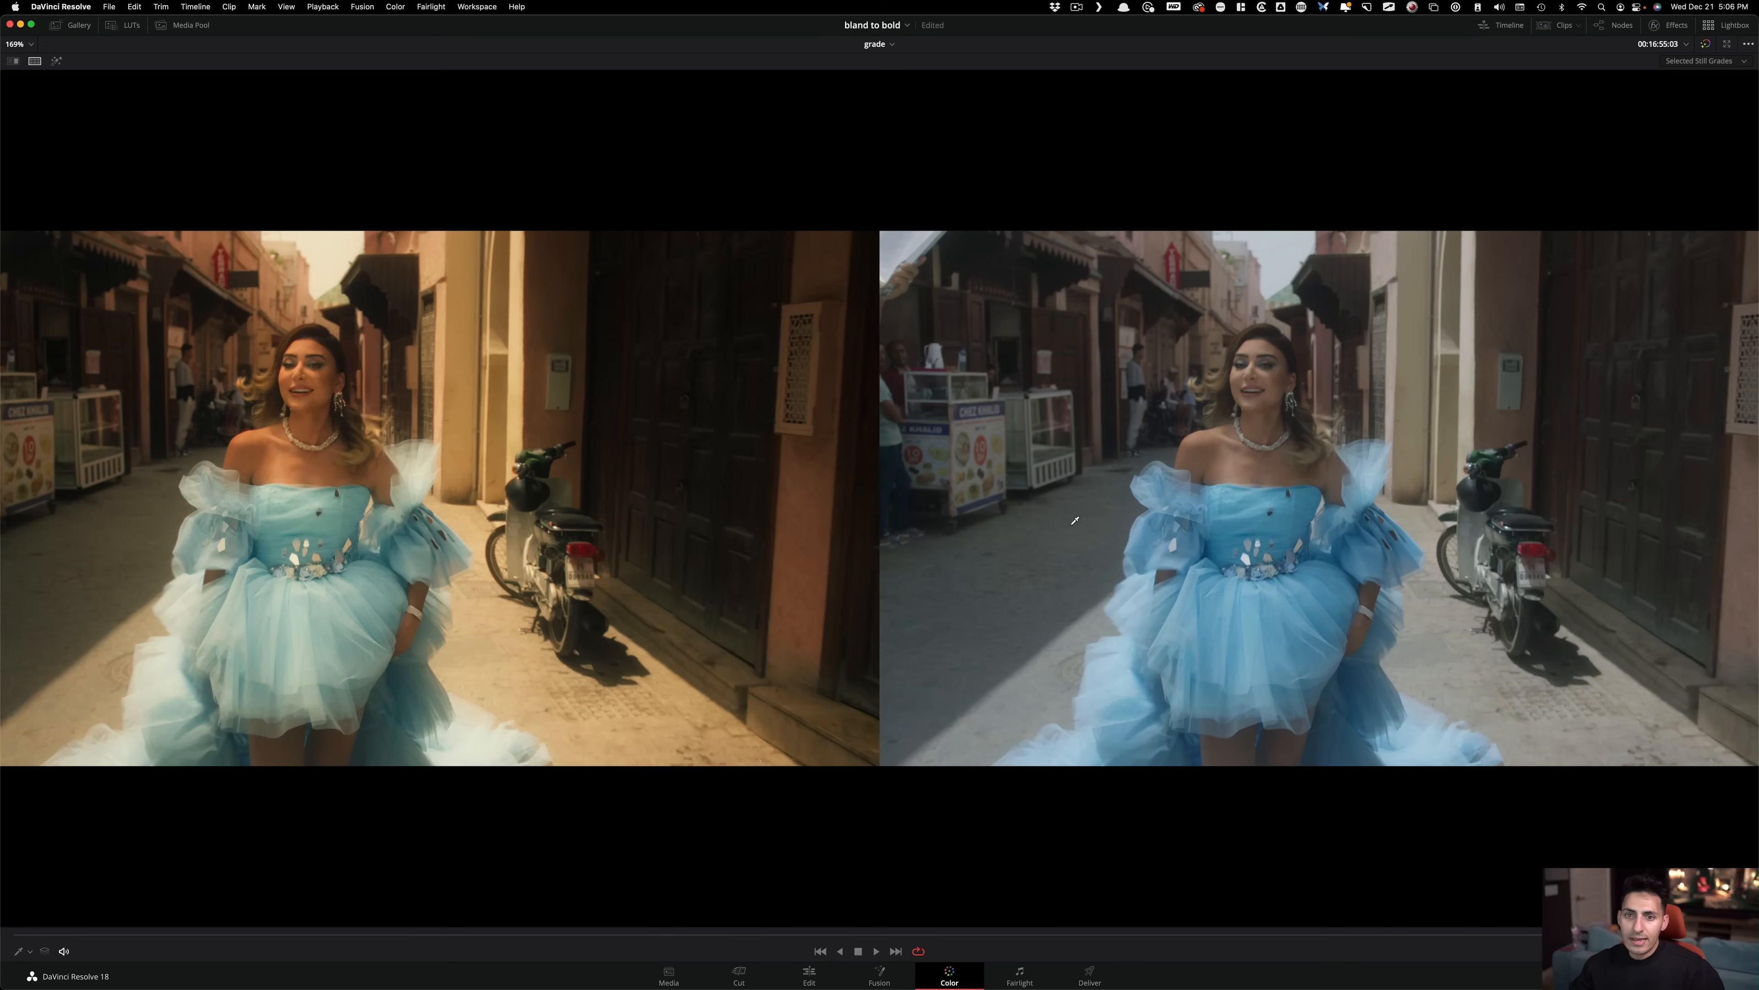
key(j)
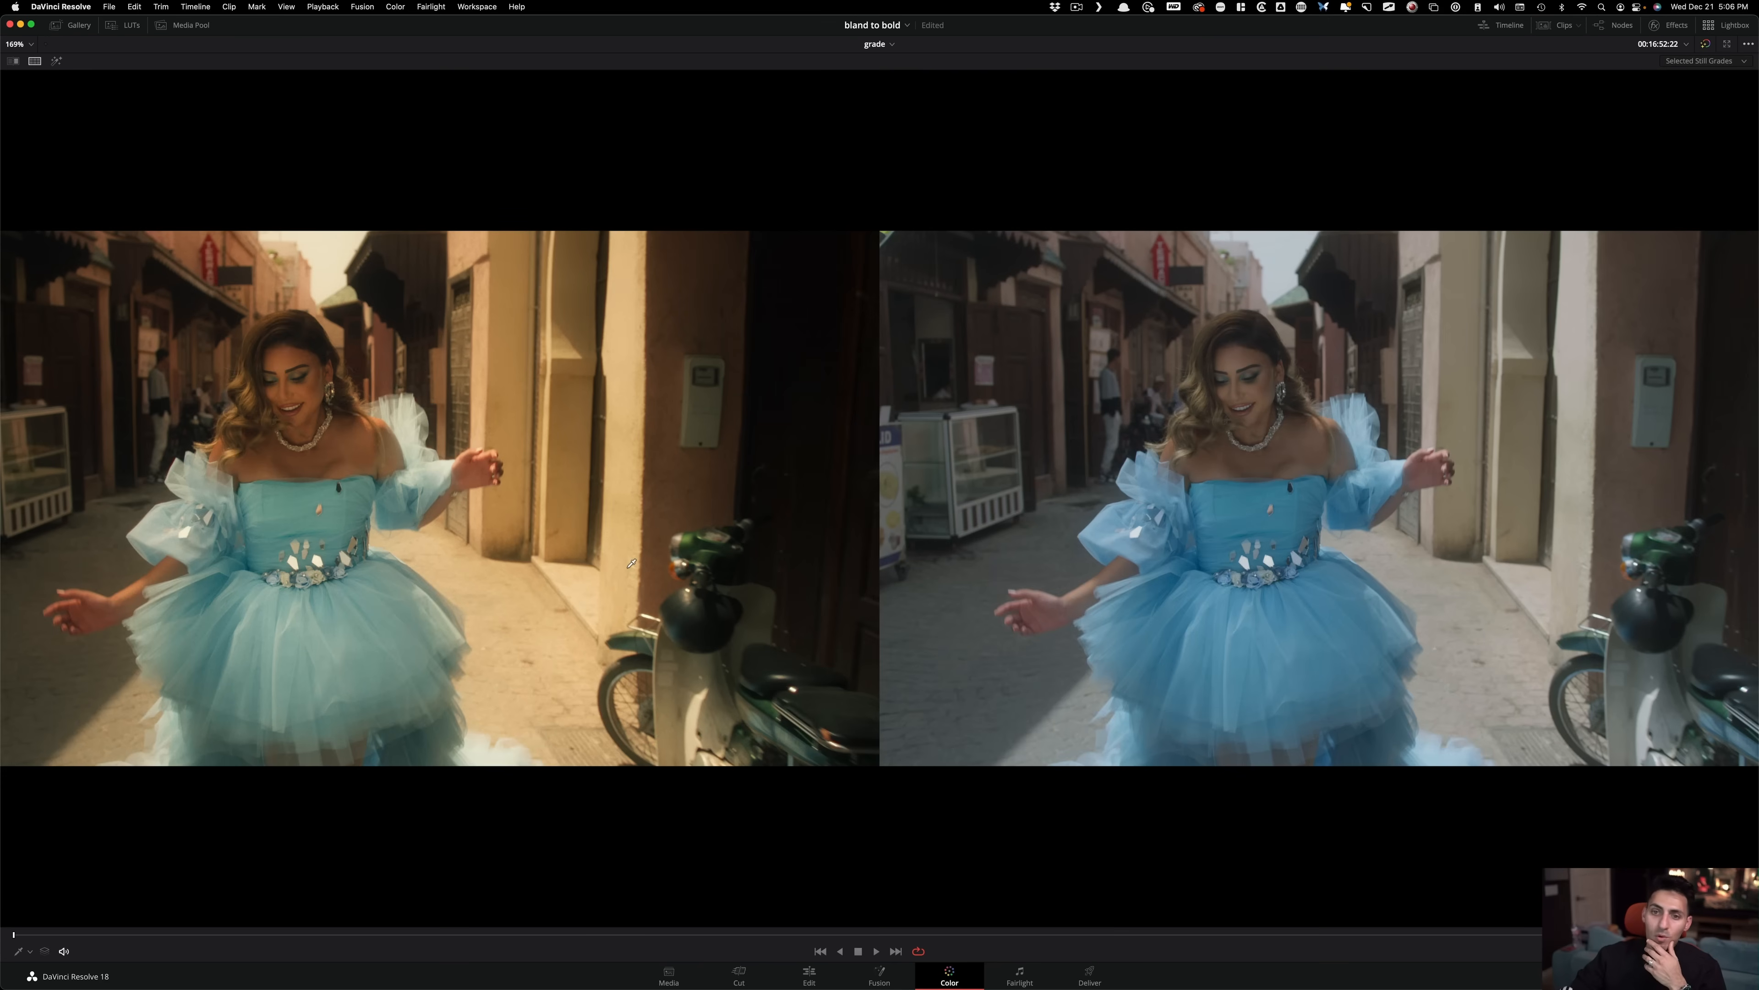
key(space)
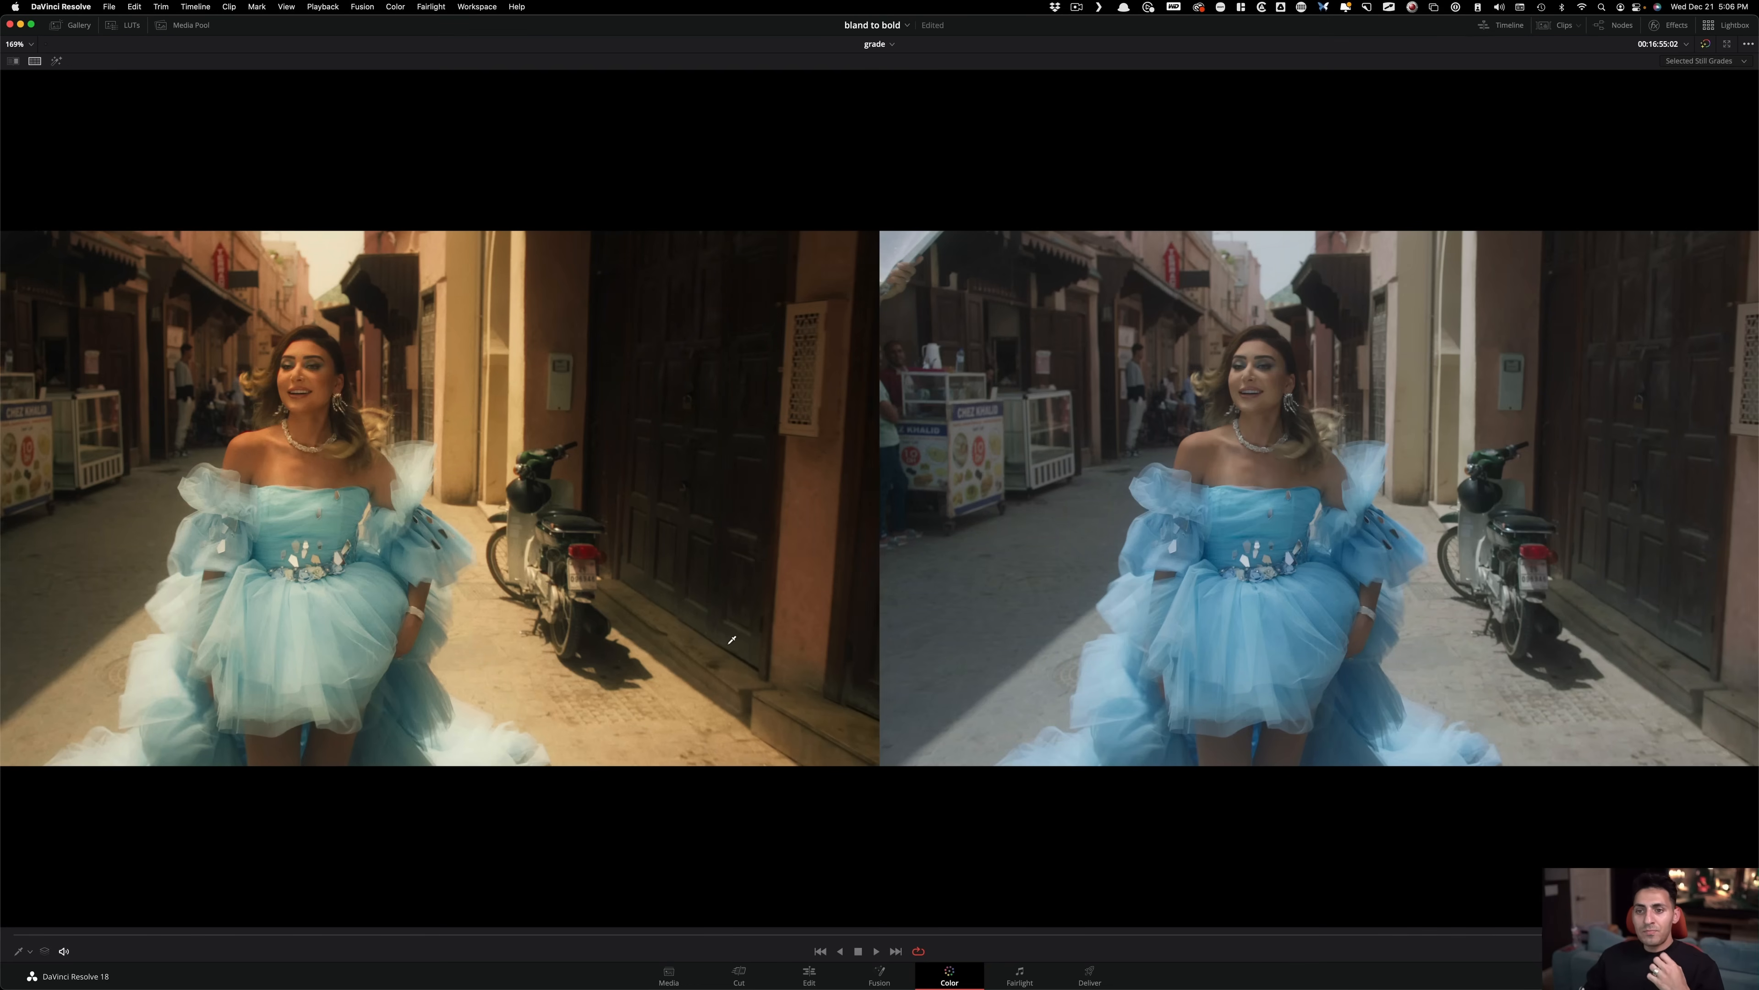
Set node 05's saturation to 40.10 and check the side-by-side comparison in the enlarged viewer.
key(alt+f)
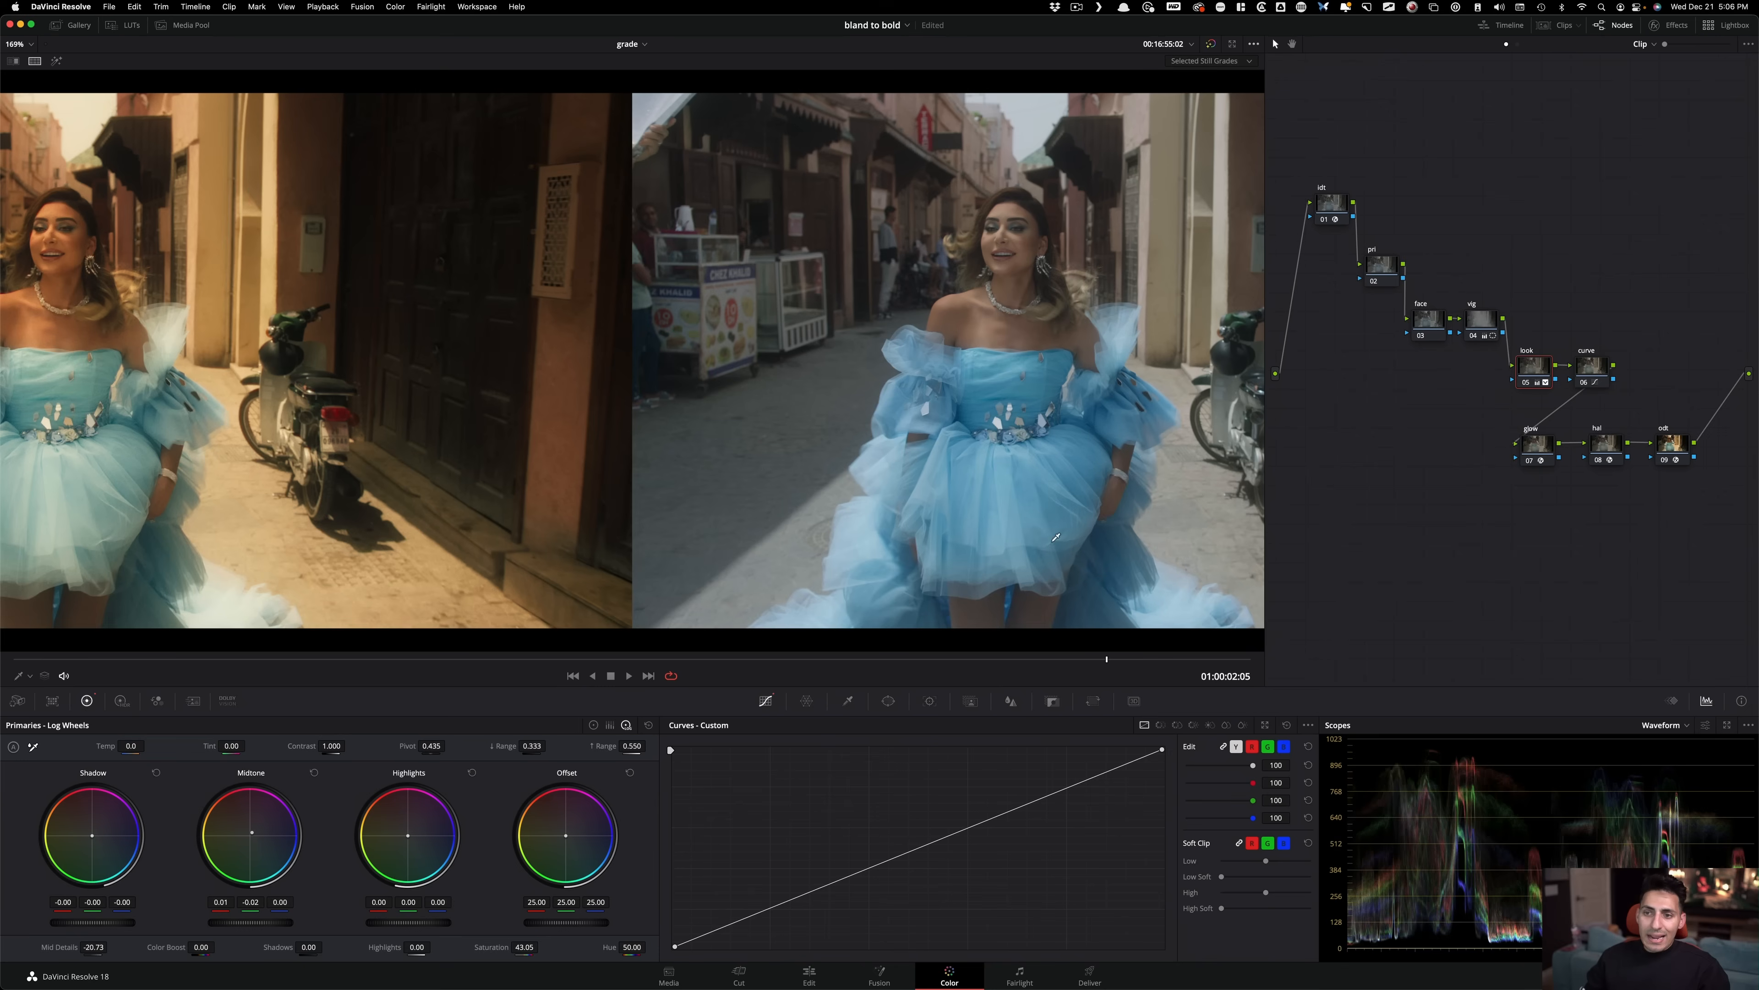
key(alt+f)
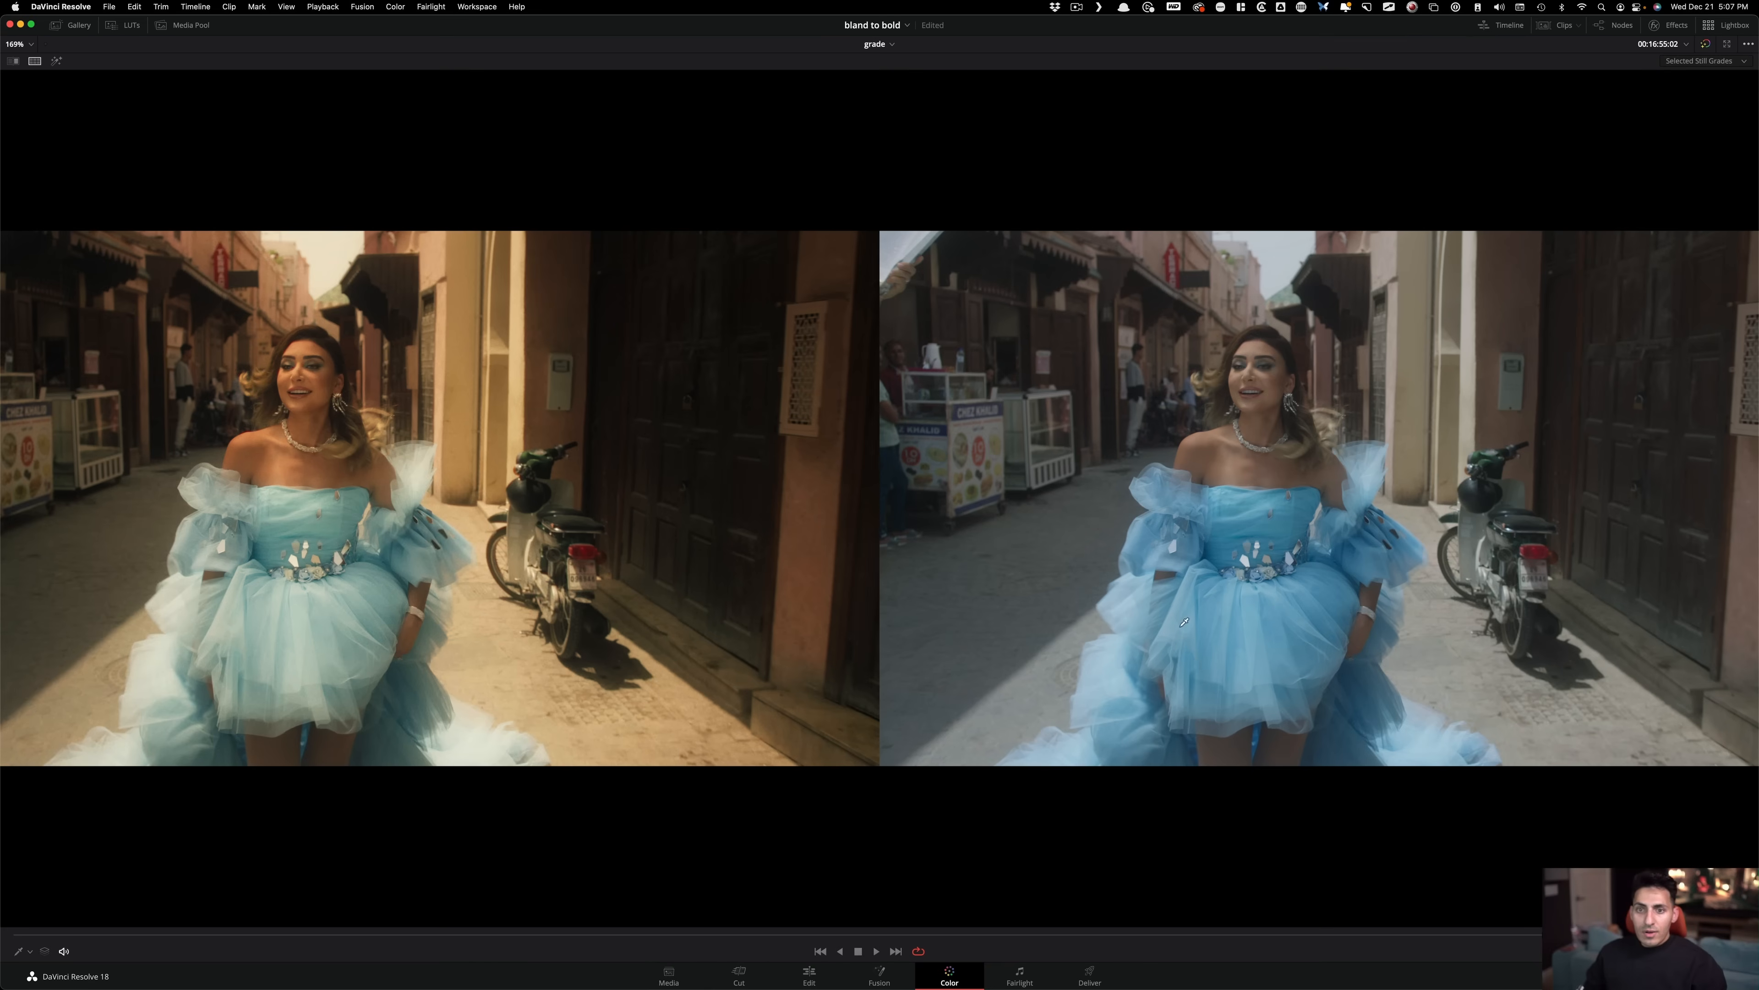
key(shift+f)
key(shift+z)
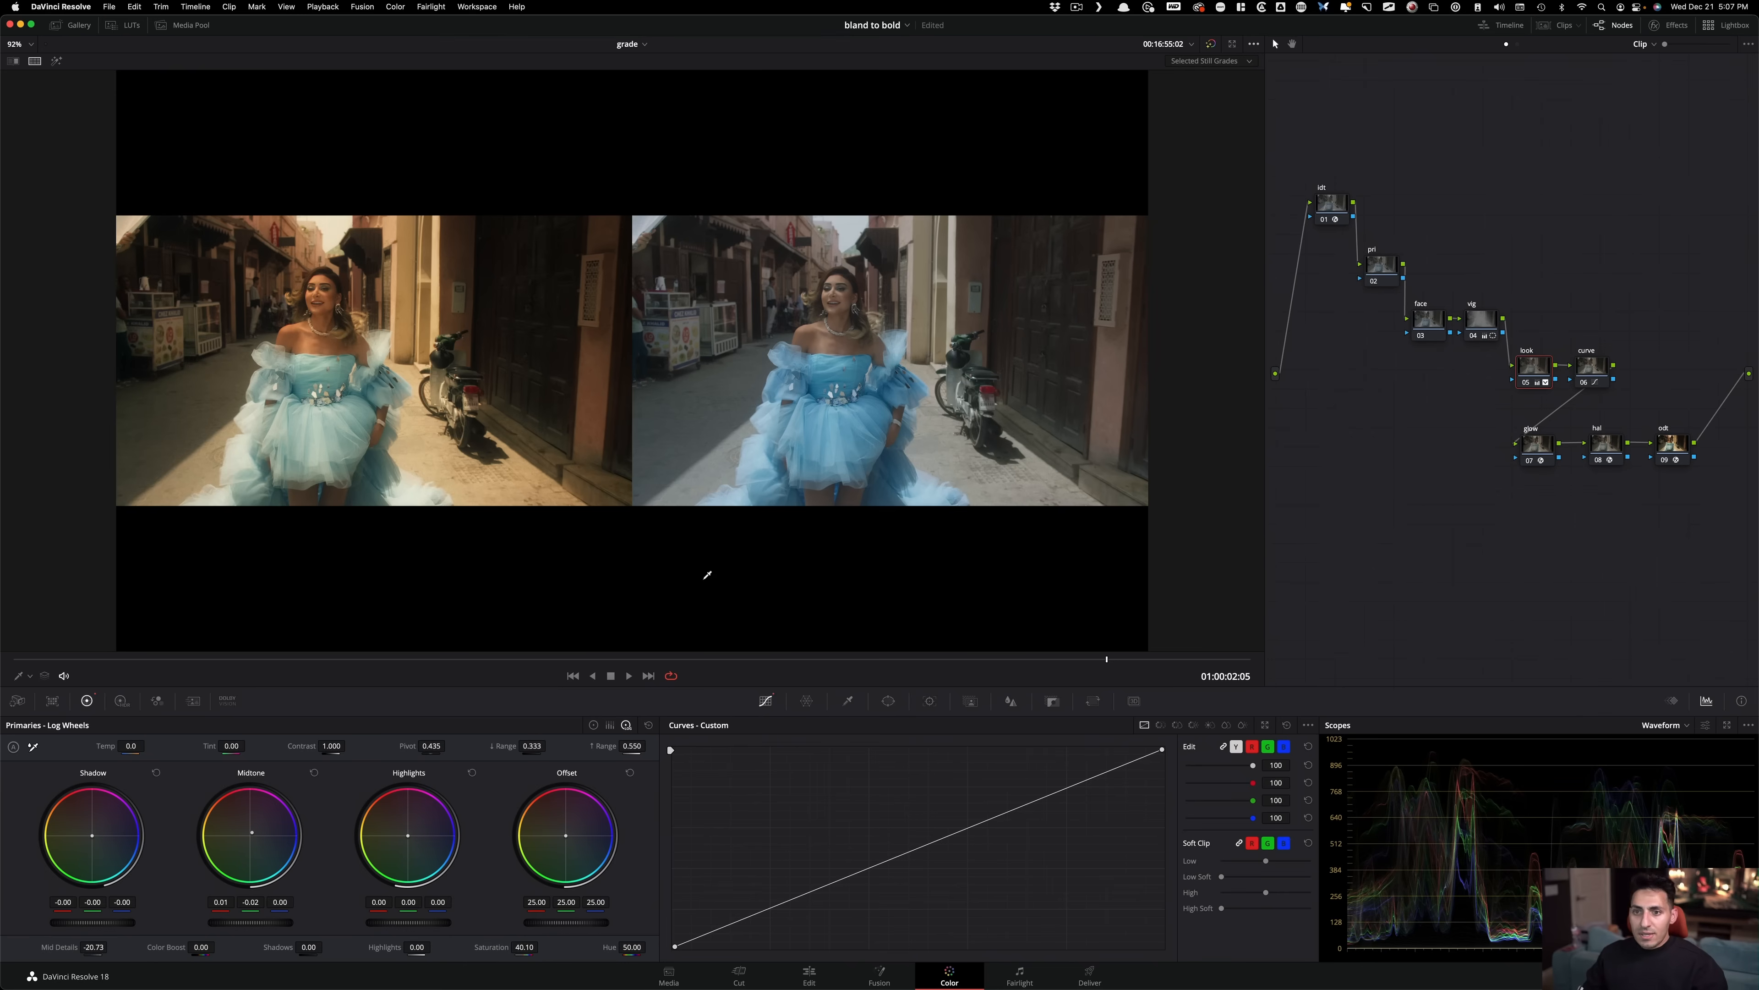
Review the graded and basic versions side by side once more and return to the single-image view of the finished grade.
scroll(693, 461, up, 1)
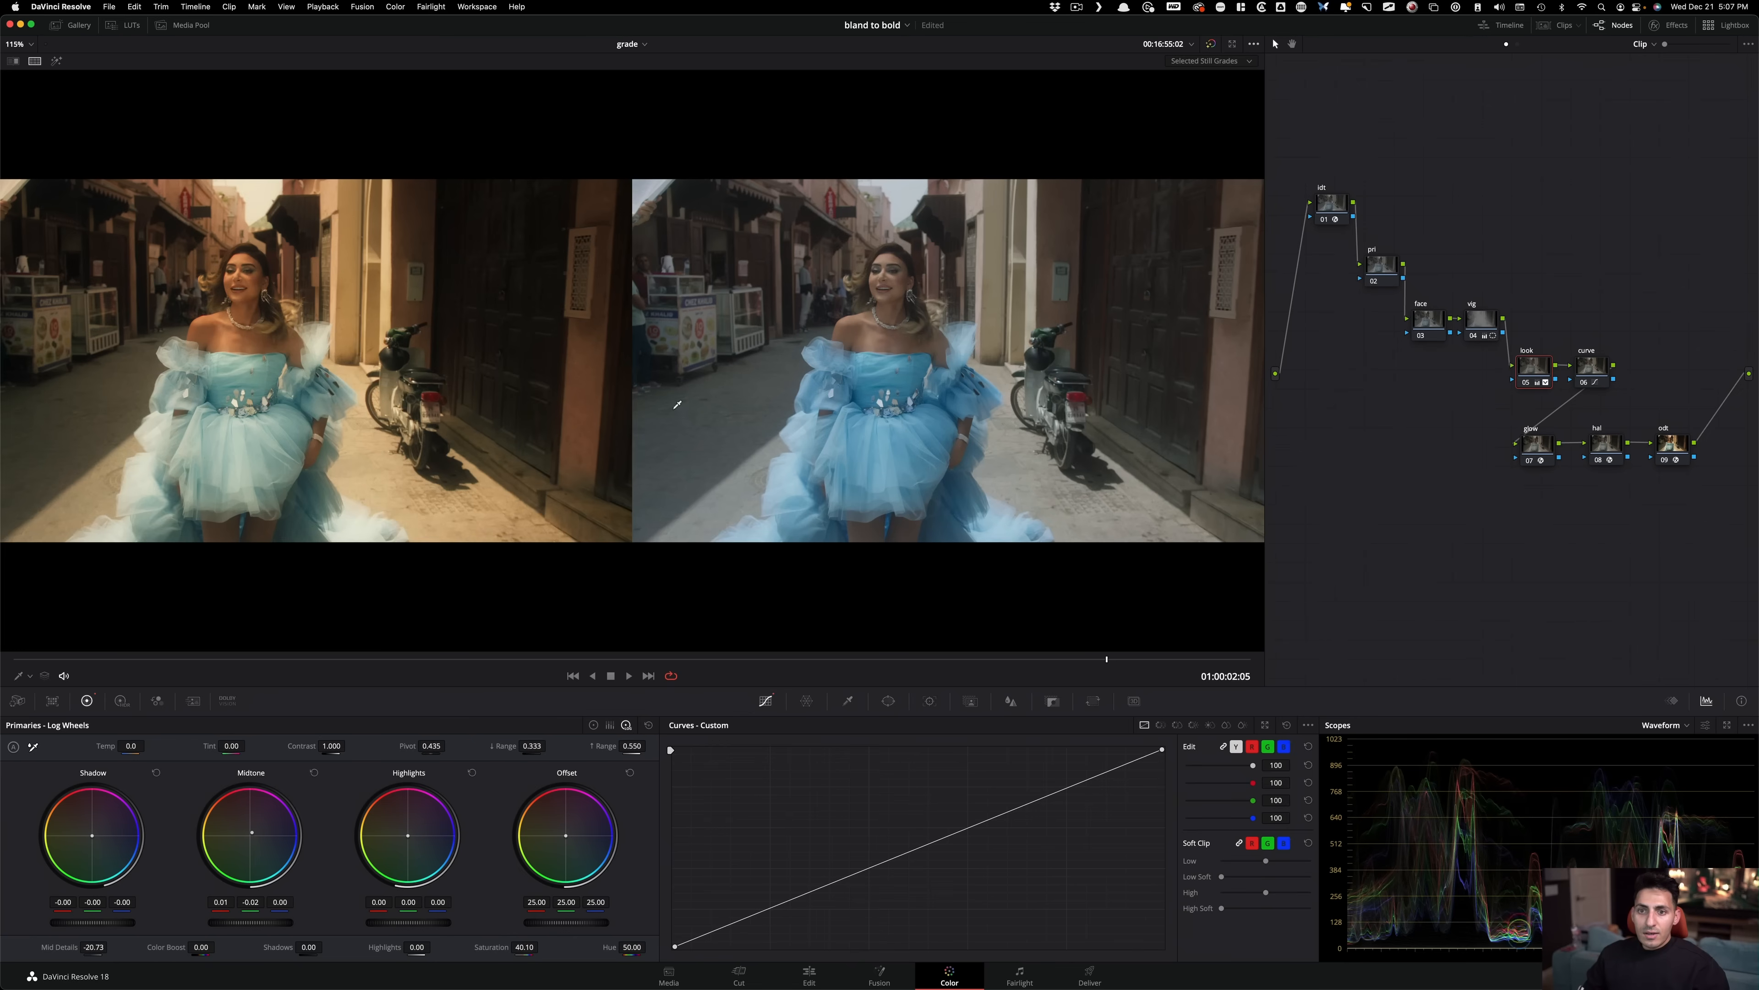
scroll(783, 443, down, 1)
scroll(810, 485, up, 1)
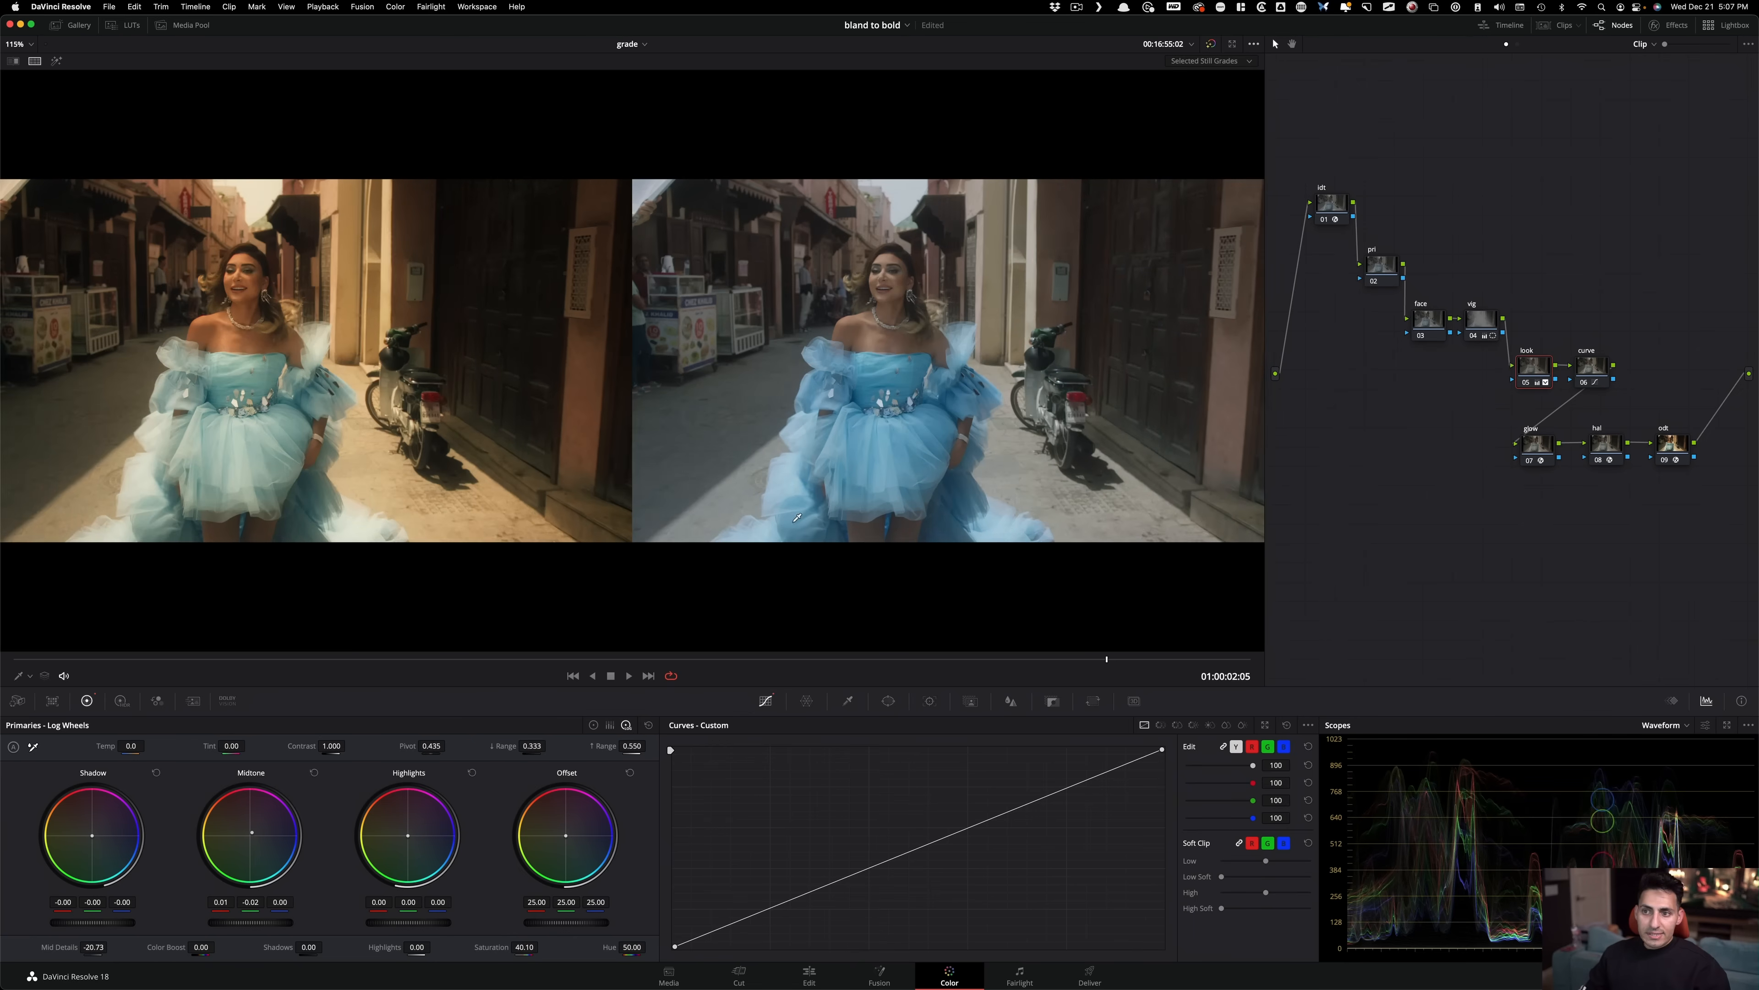
key(shift+f)
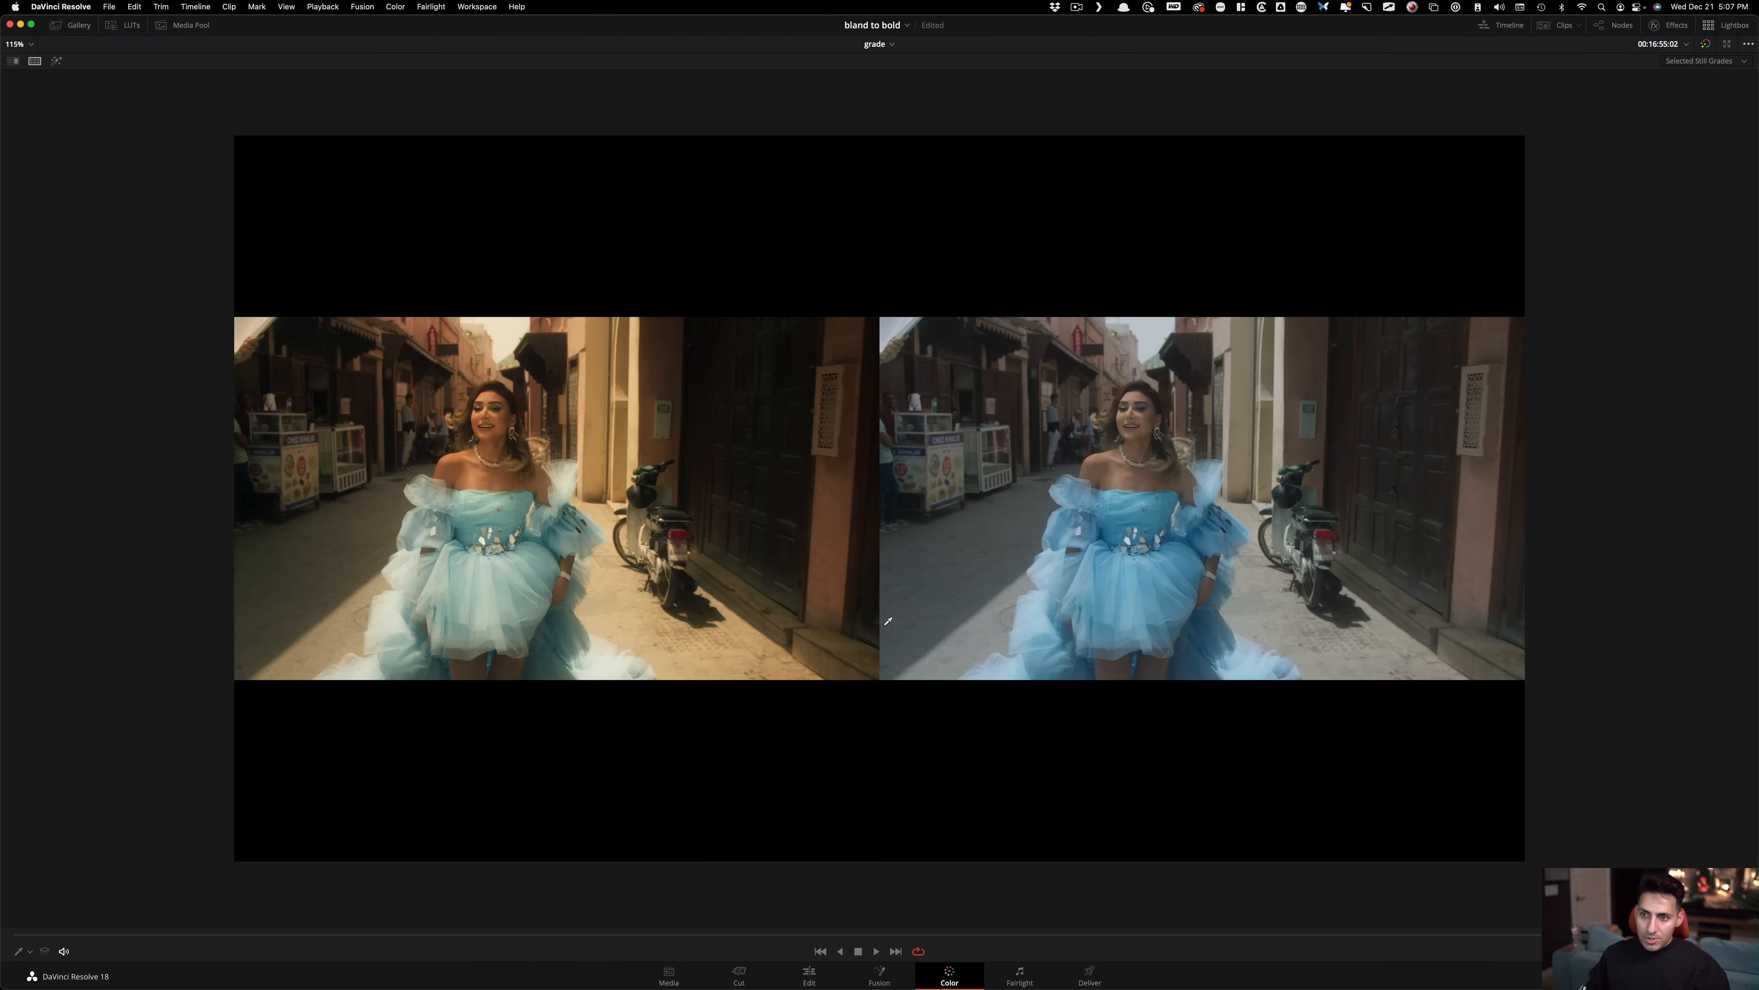
scroll(930, 591, down, 1)
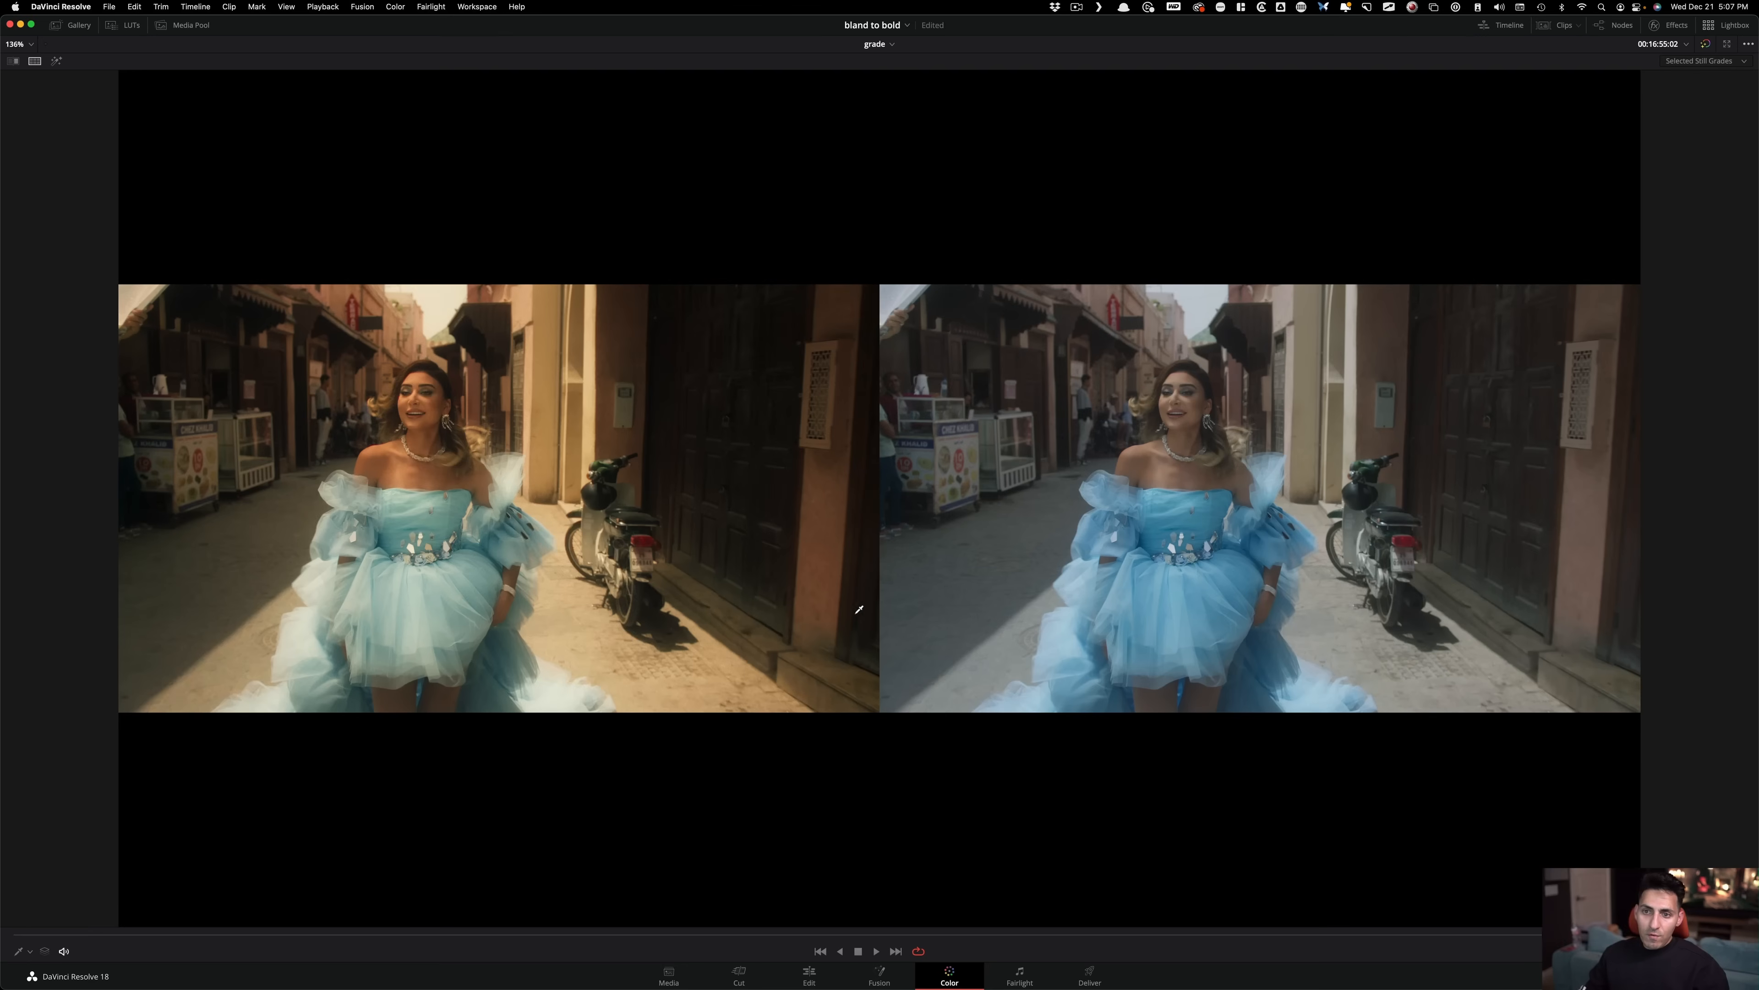
key(shift+f)
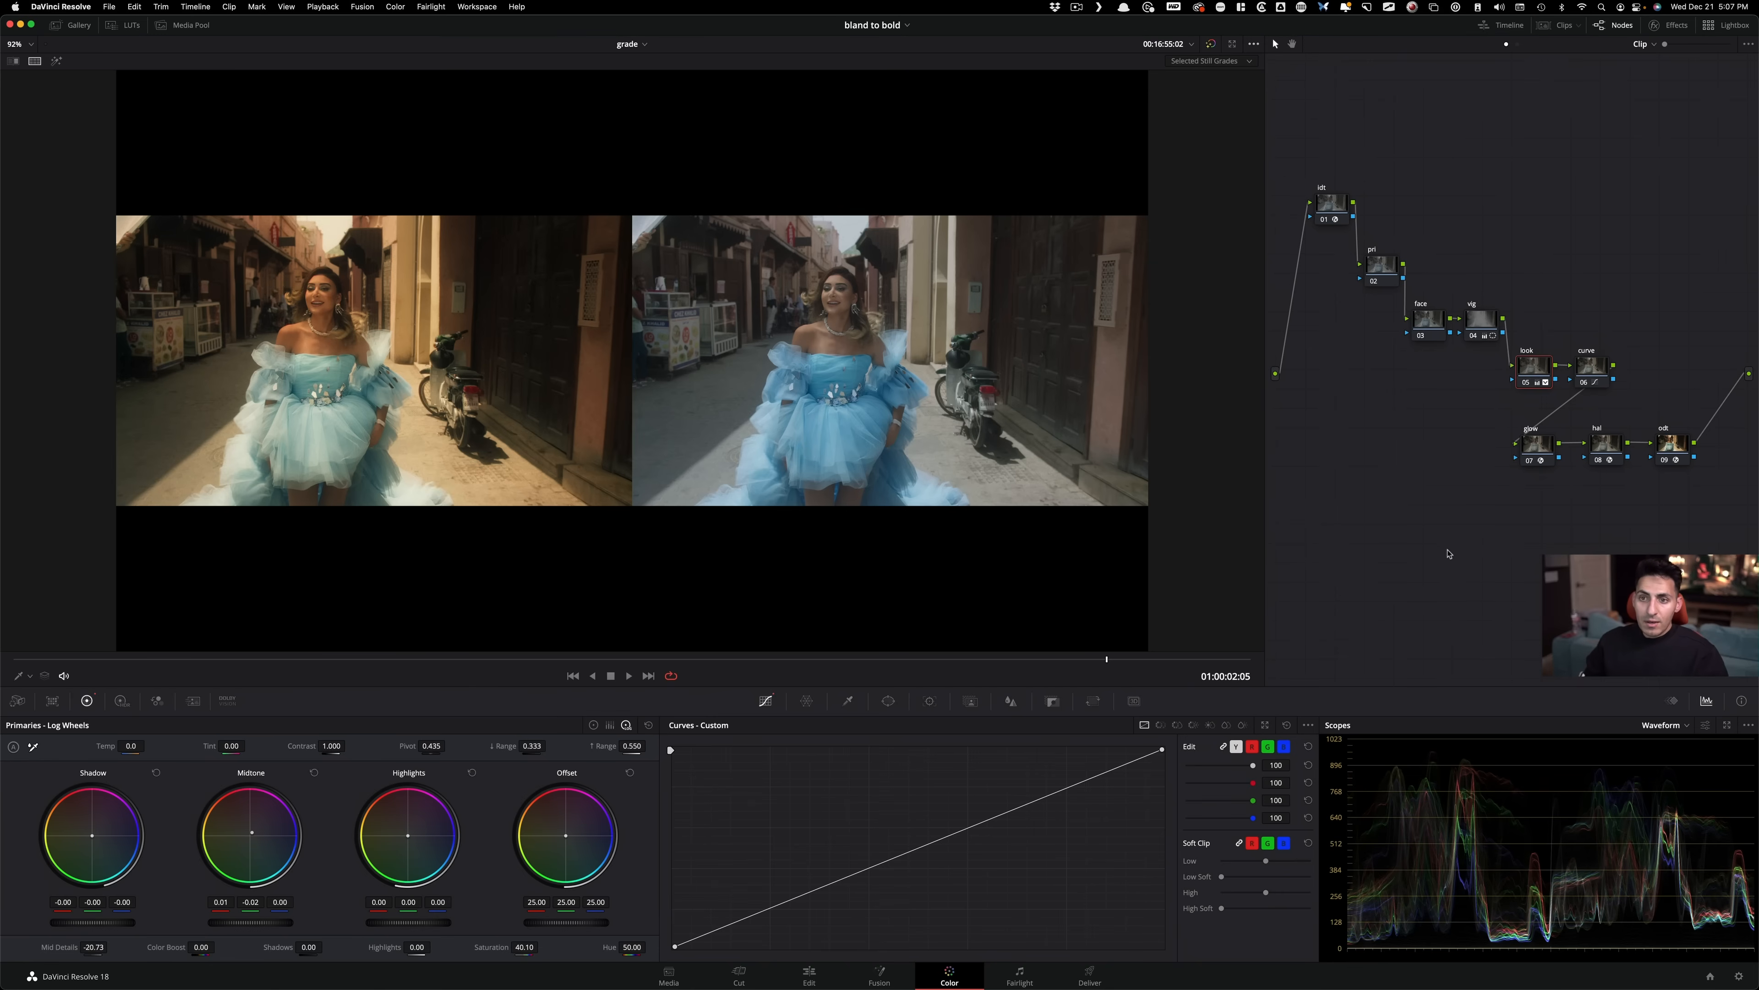
key(alt+super+w)
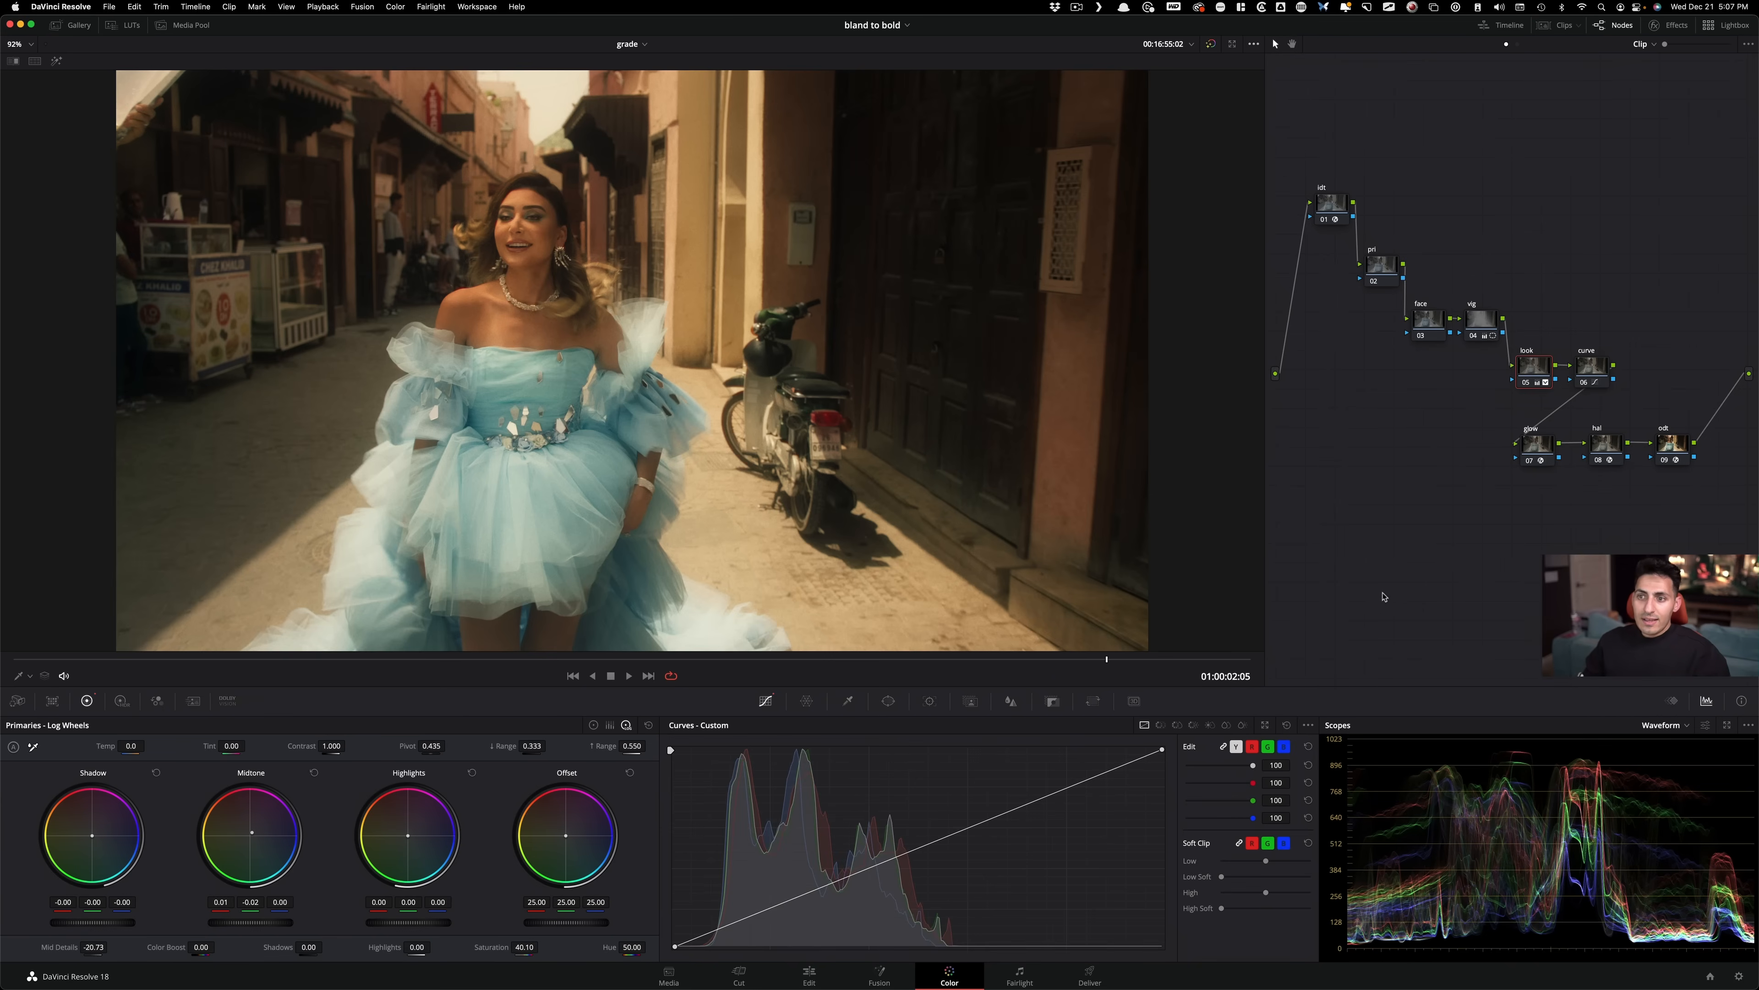